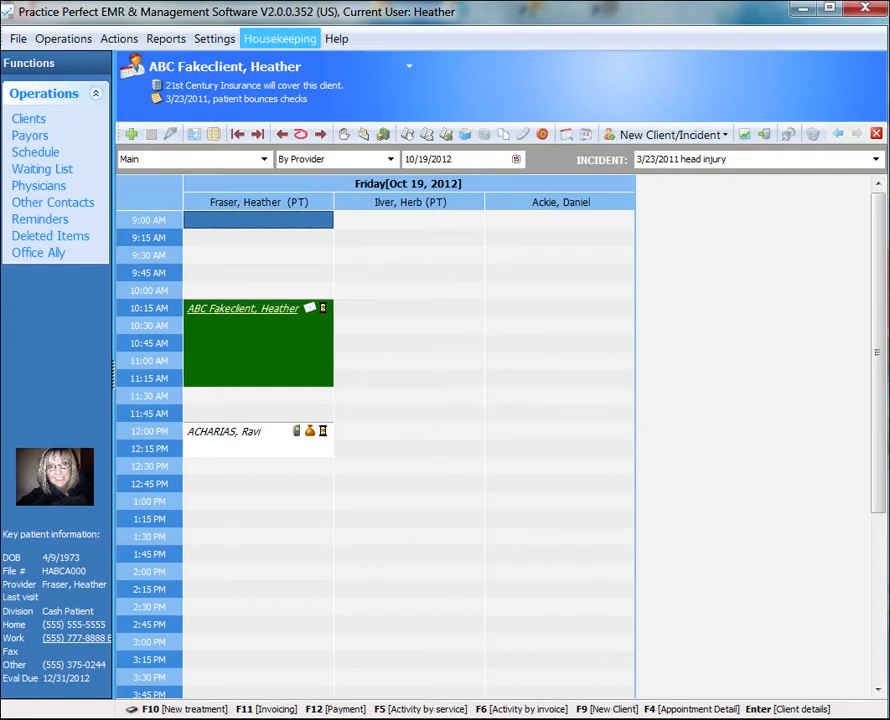
Step: Open the list of provider types and go through its codes from SLP up to OT
left_click(280, 38)
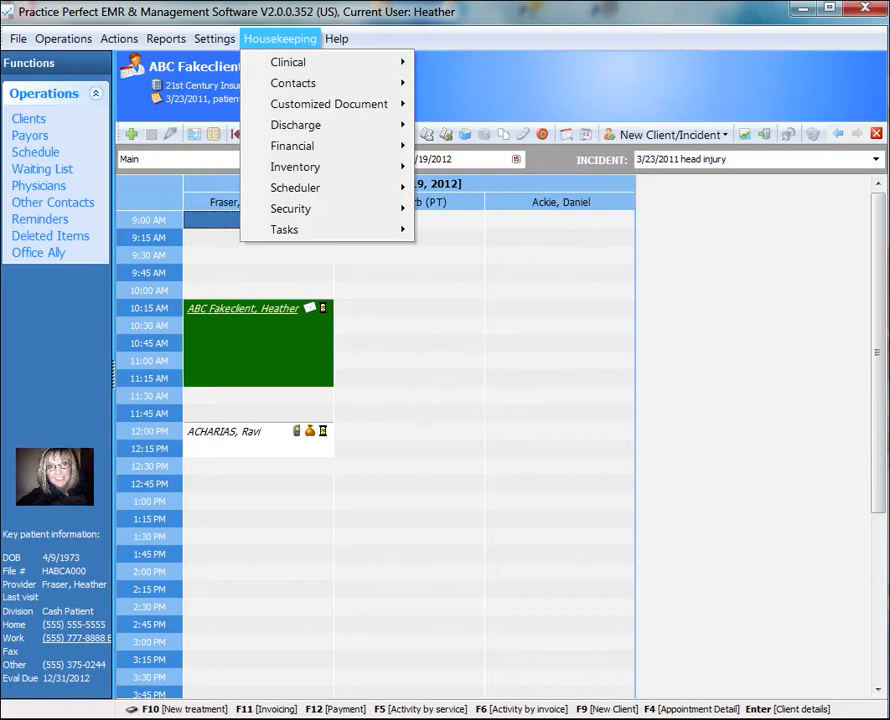
mouse_move(300, 83)
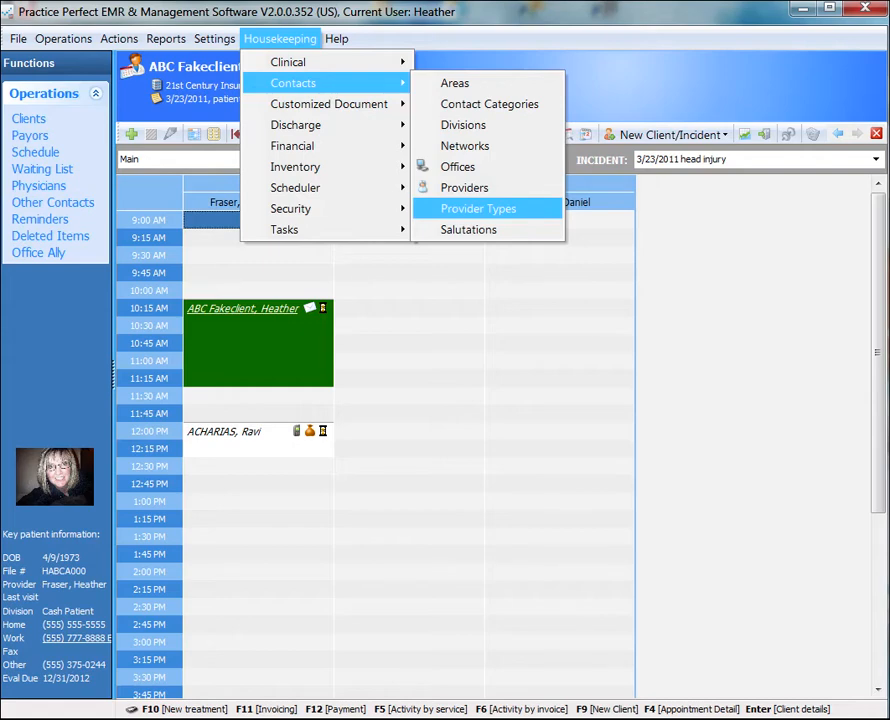
left_click(479, 209)
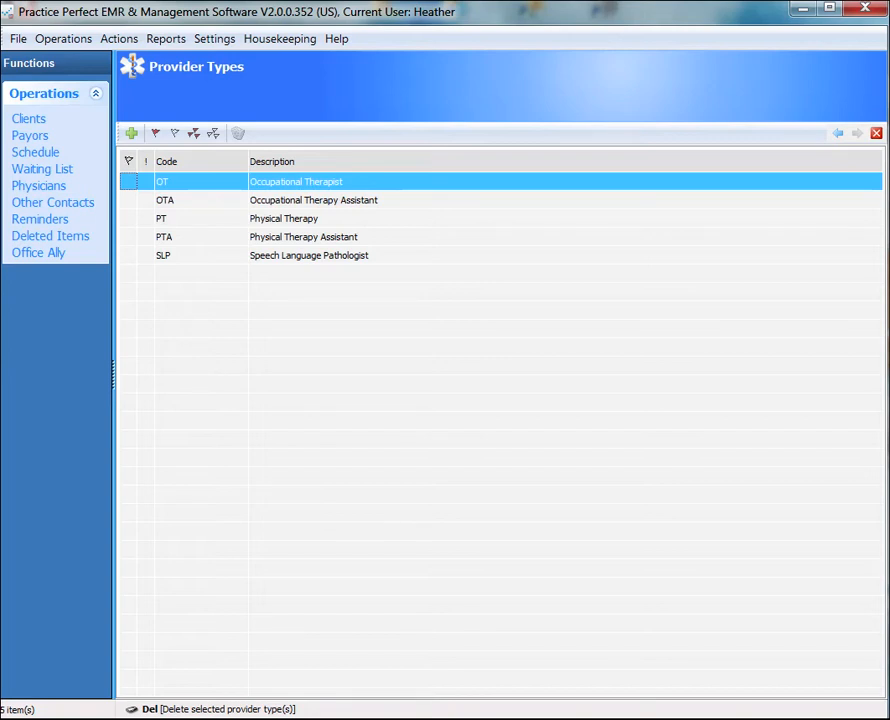
left_click(165, 255)
left_click(165, 237)
left_click(165, 218)
left_click(165, 200)
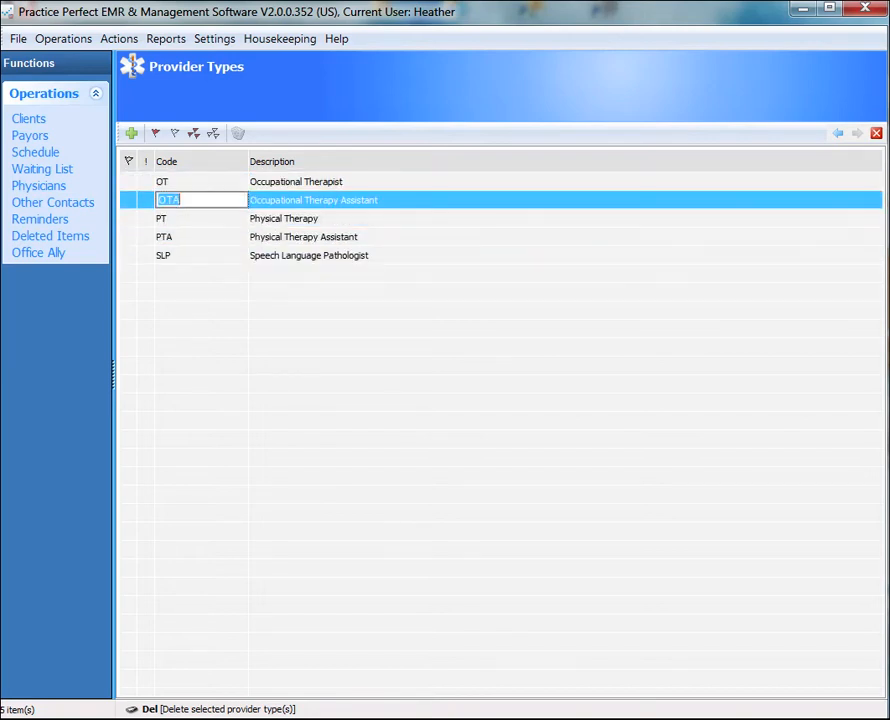
left_click(165, 181)
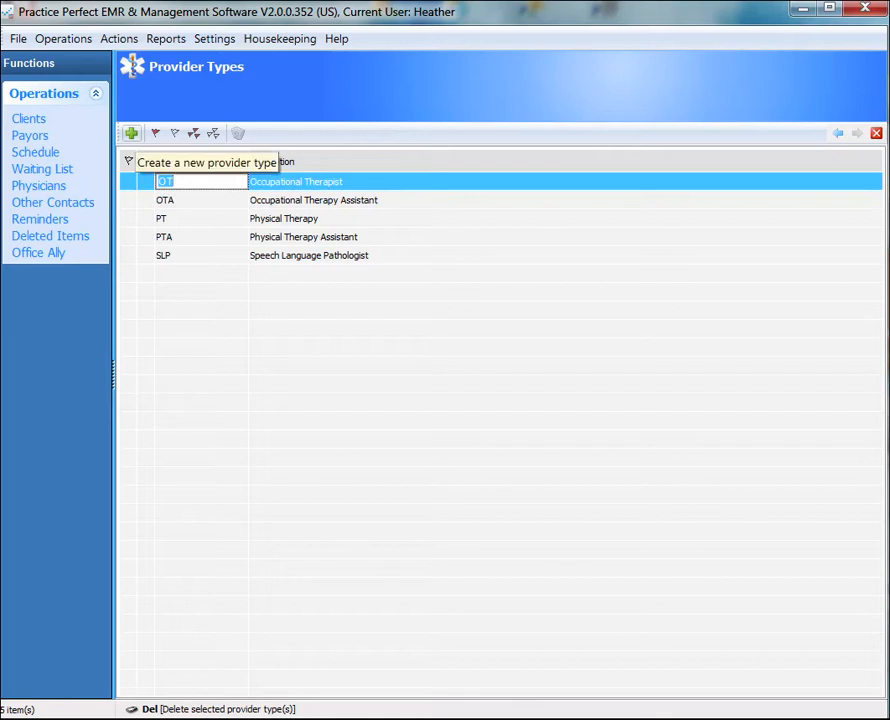
Step: Flag the Speech Language Pathologist and Physical Therapy Assistant provider types, and deselect all provider types
left_click(129, 255)
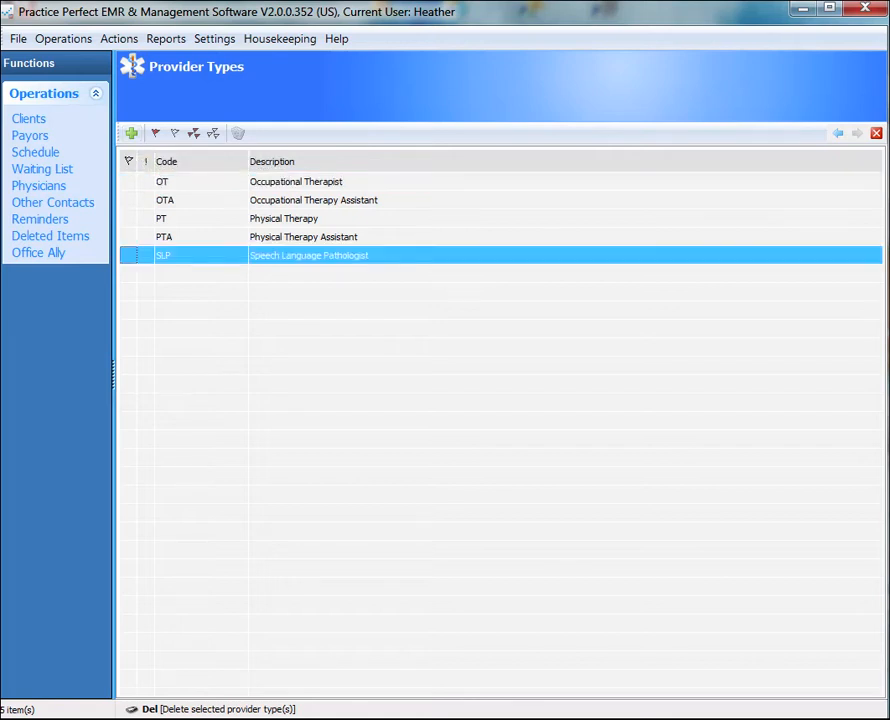
left_click(129, 237)
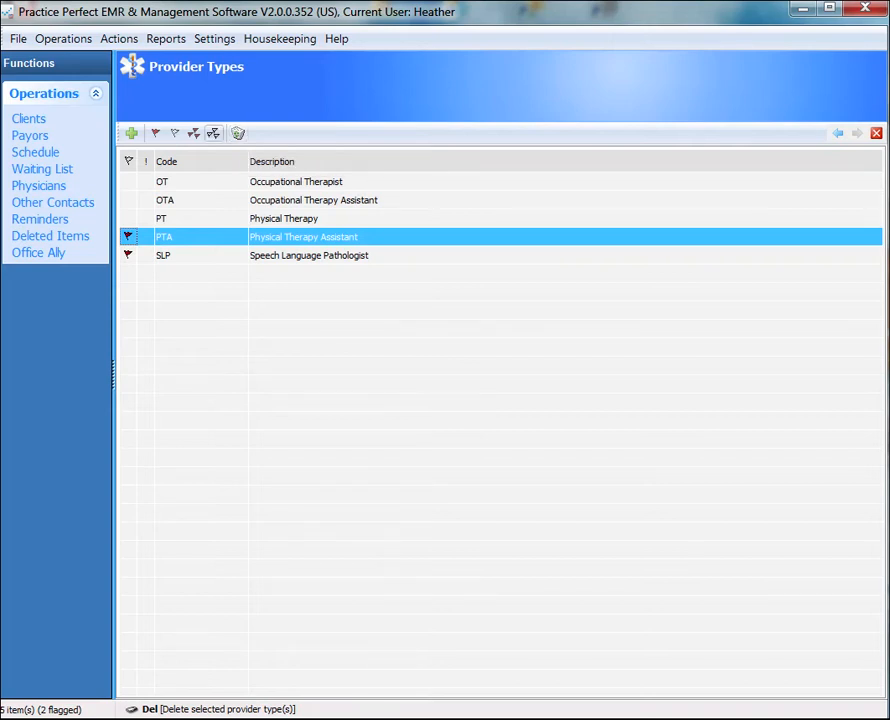
left_click(213, 133)
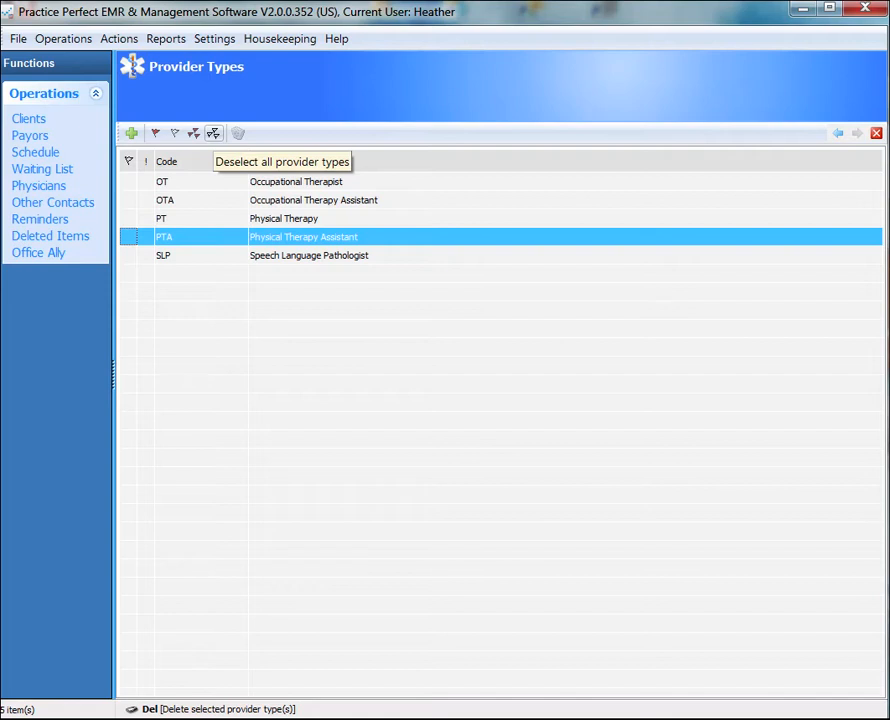
Step: Open the physical therapist's record from the Providers list, review the Provider Type options, and return to the schedule
left_click(280, 38)
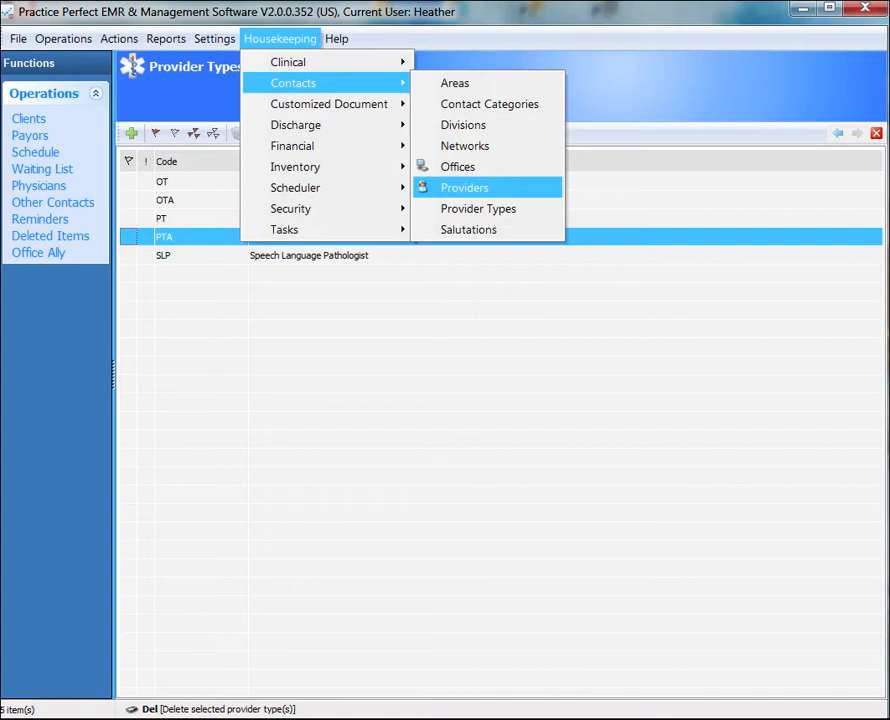
left_click(465, 188)
left_click(188, 281)
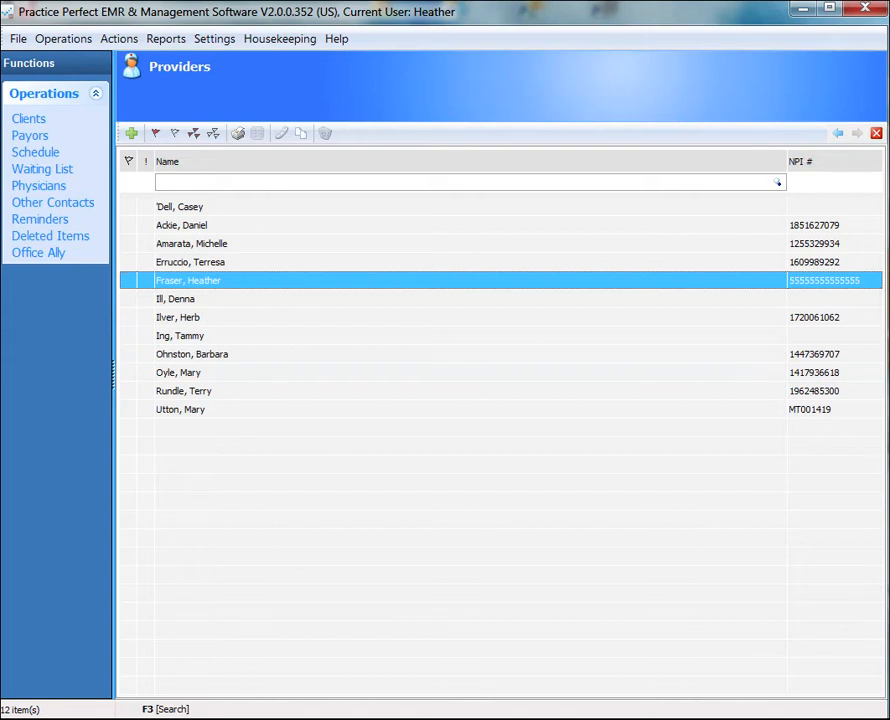
double_click(188, 281)
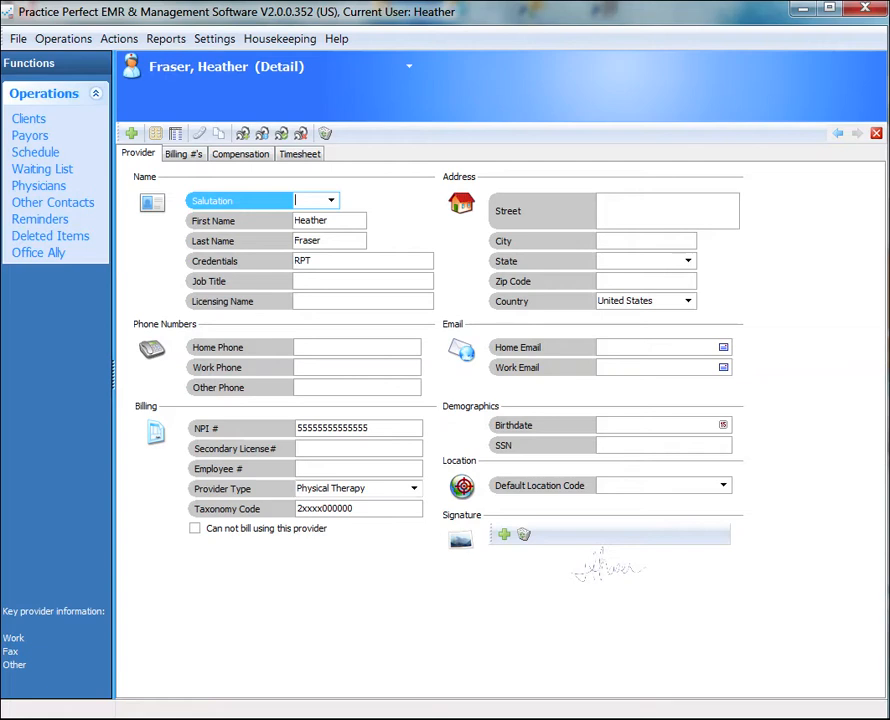
left_click(340, 489)
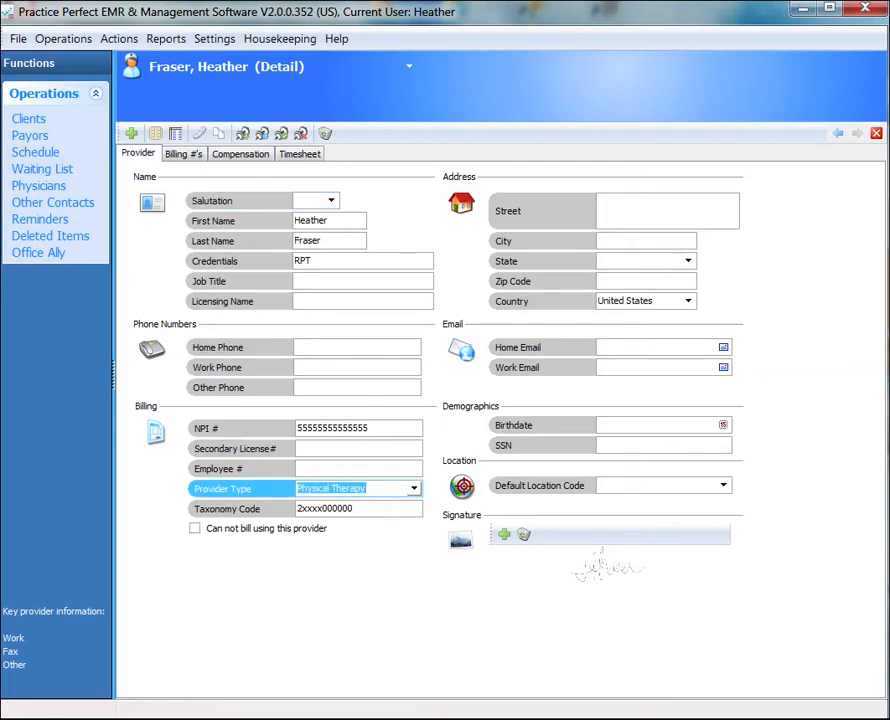
left_click(414, 489)
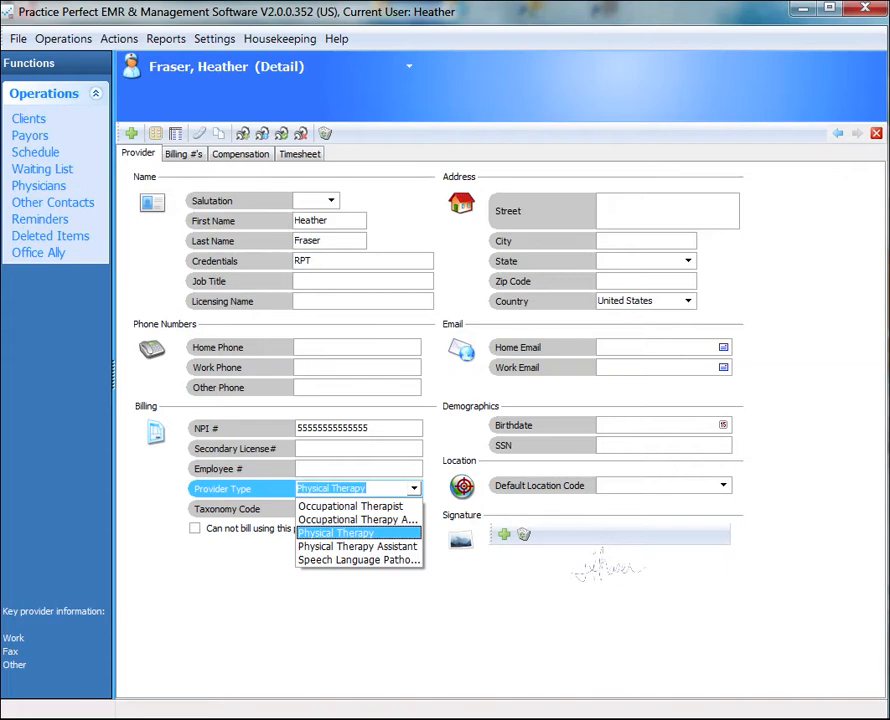
left_click(414, 489)
left_click(414, 489)
left_click(35, 152)
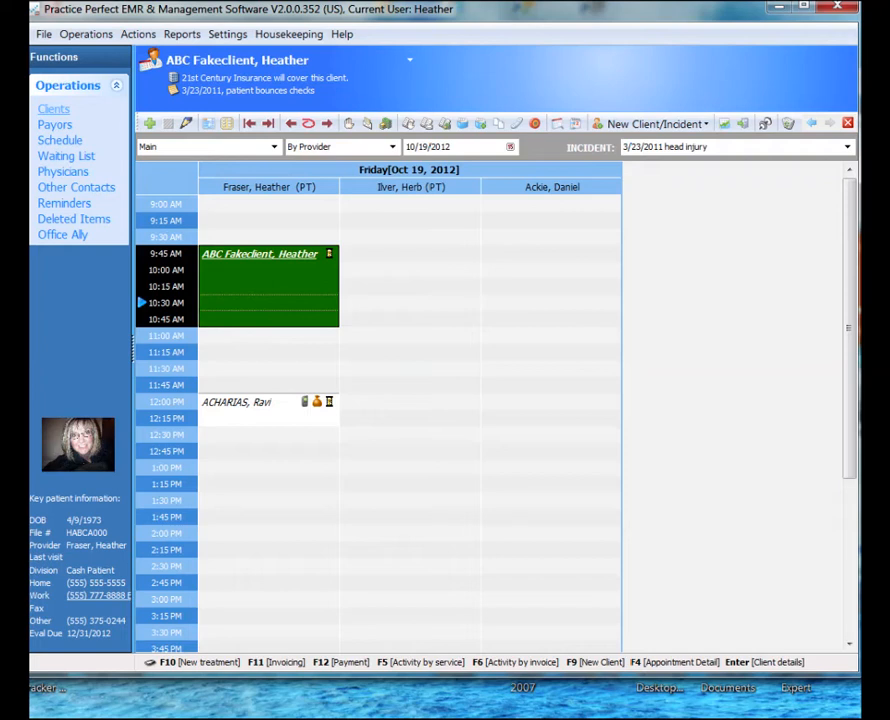
Step: Open the list of contact log categories to review the available entries
left_click(289, 34)
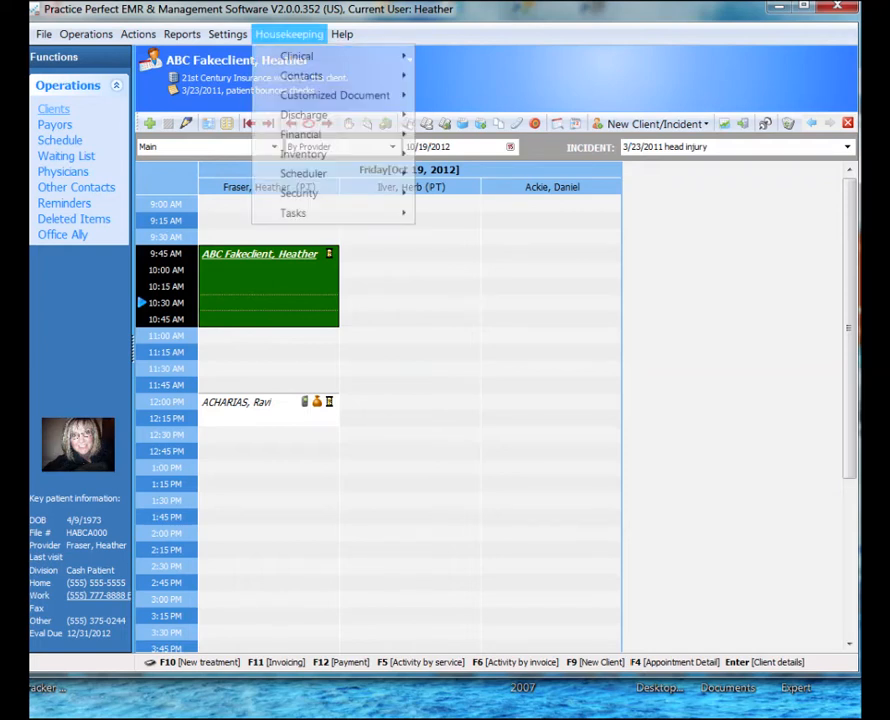
mouse_move(300, 213)
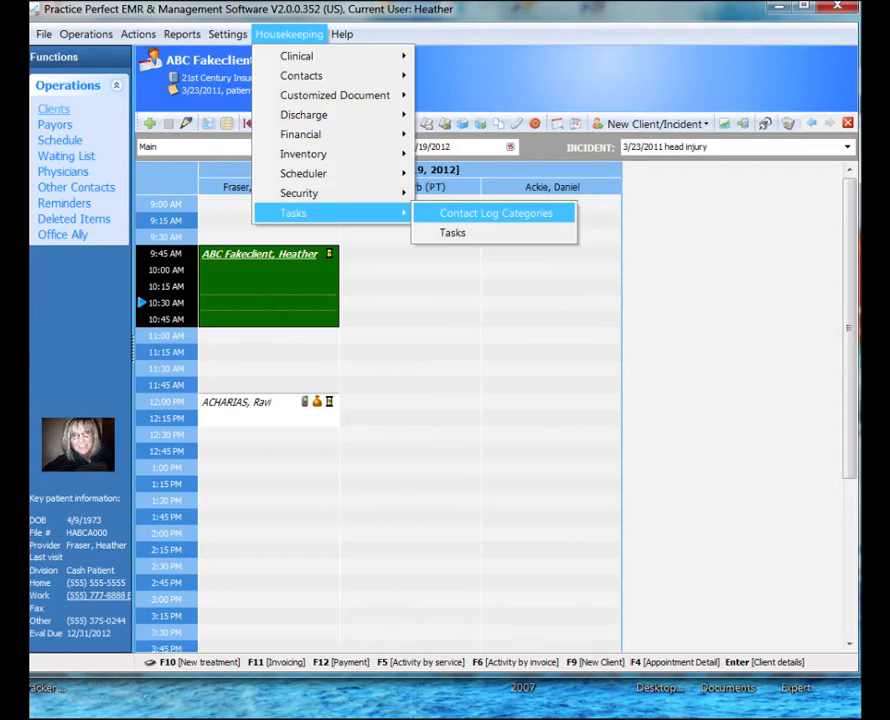
left_click(496, 213)
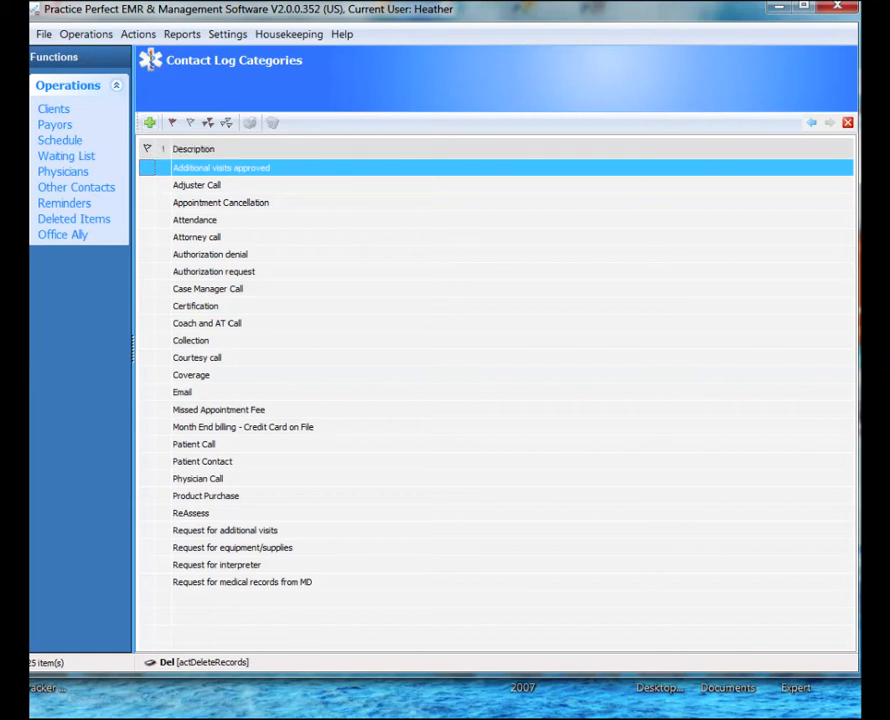
Step: Flag the Authorization request and Case Manager Call categories, and remove both flags
left_click(146, 271)
left_click(146, 288)
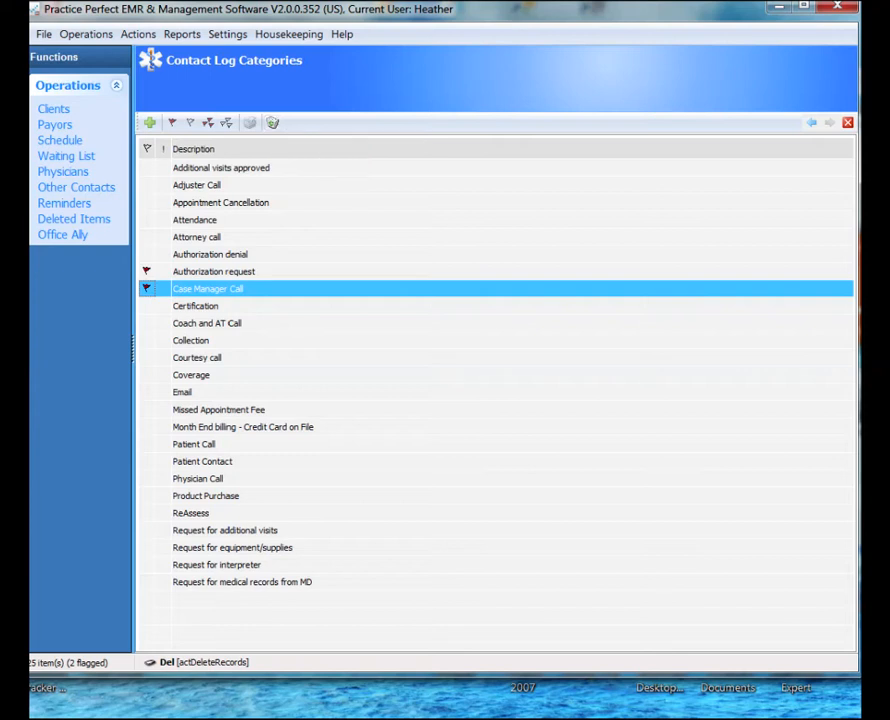
left_click(147, 288)
left_click(147, 271)
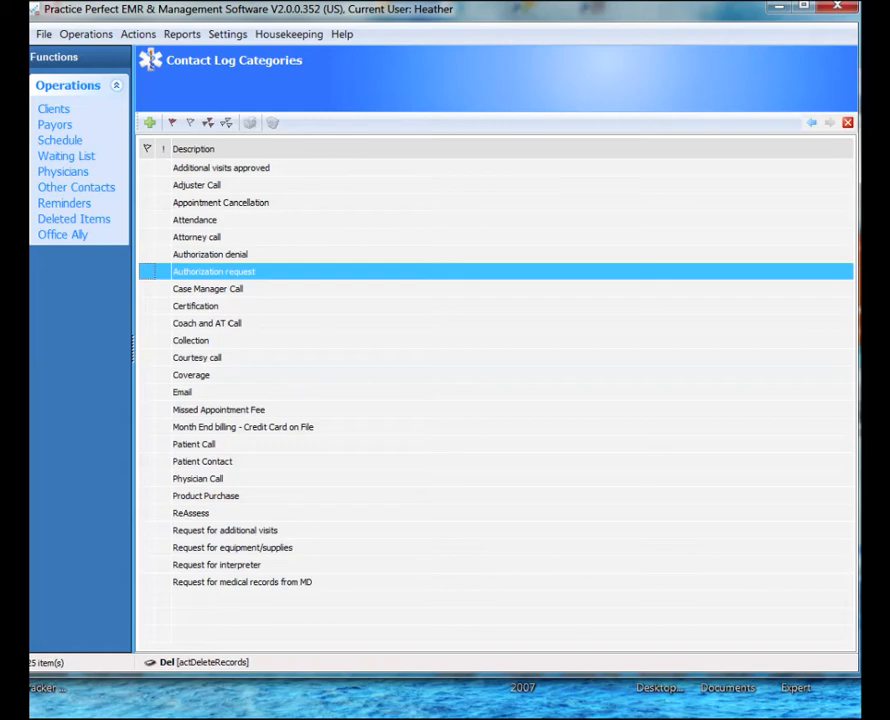
Step: Create a new contact log for the scheduled client with the comment category Month End billing - Credit Card on File
left_click(60, 141)
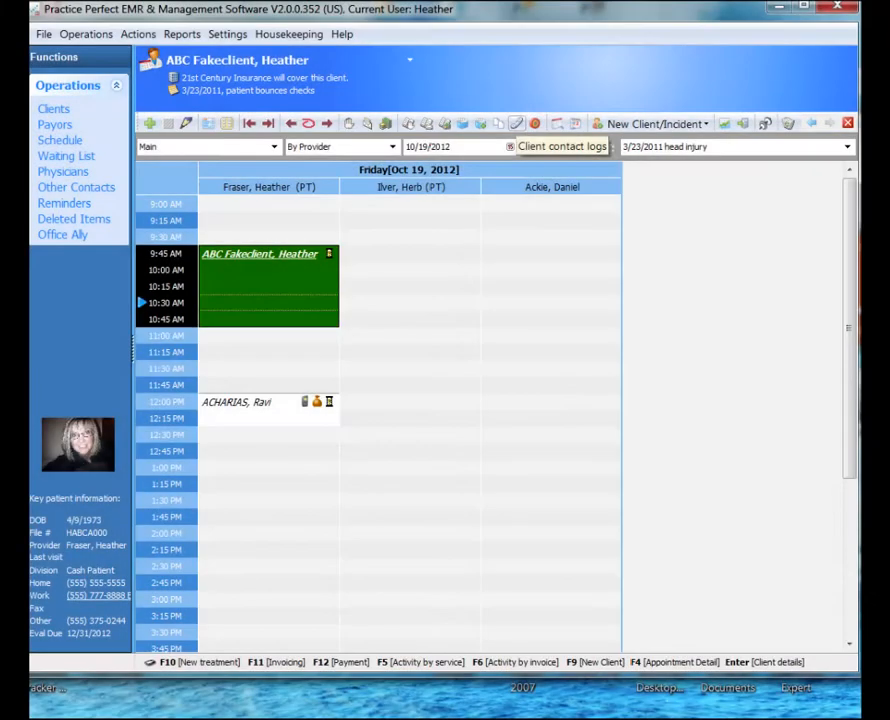
left_click(519, 123)
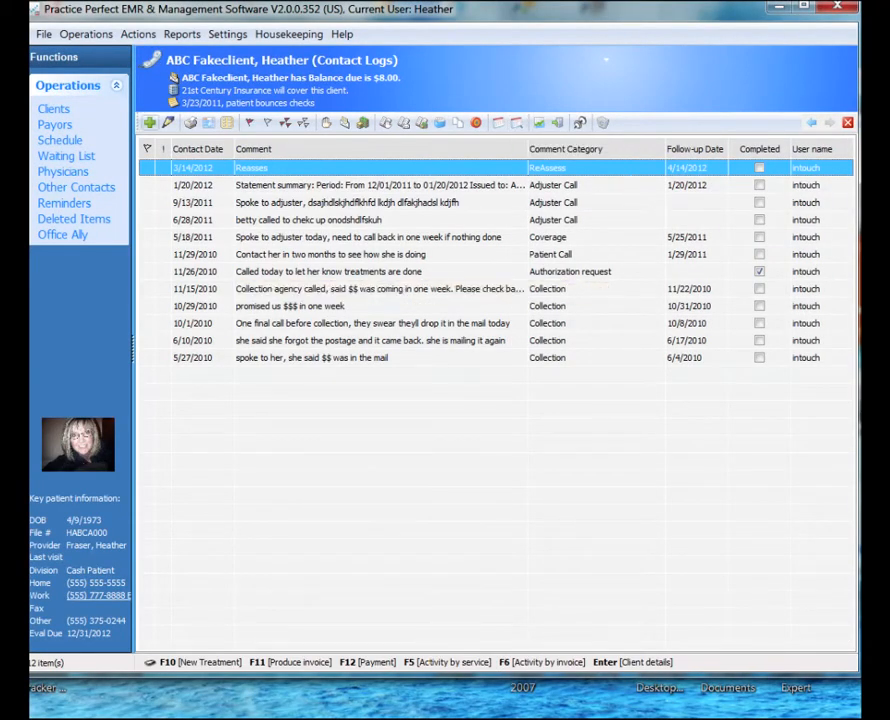
left_click(149, 122)
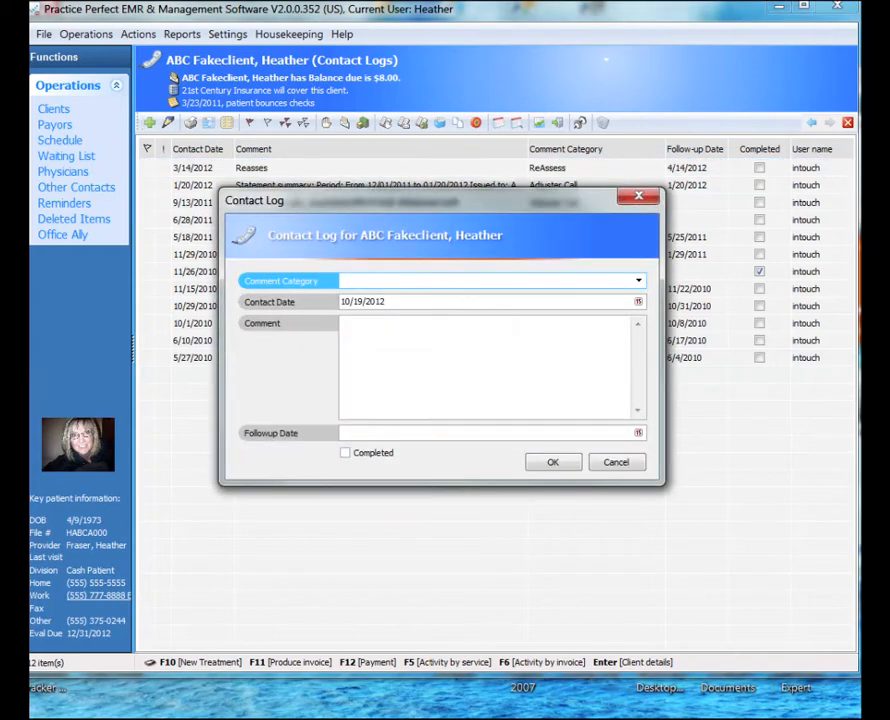
left_click(639, 281)
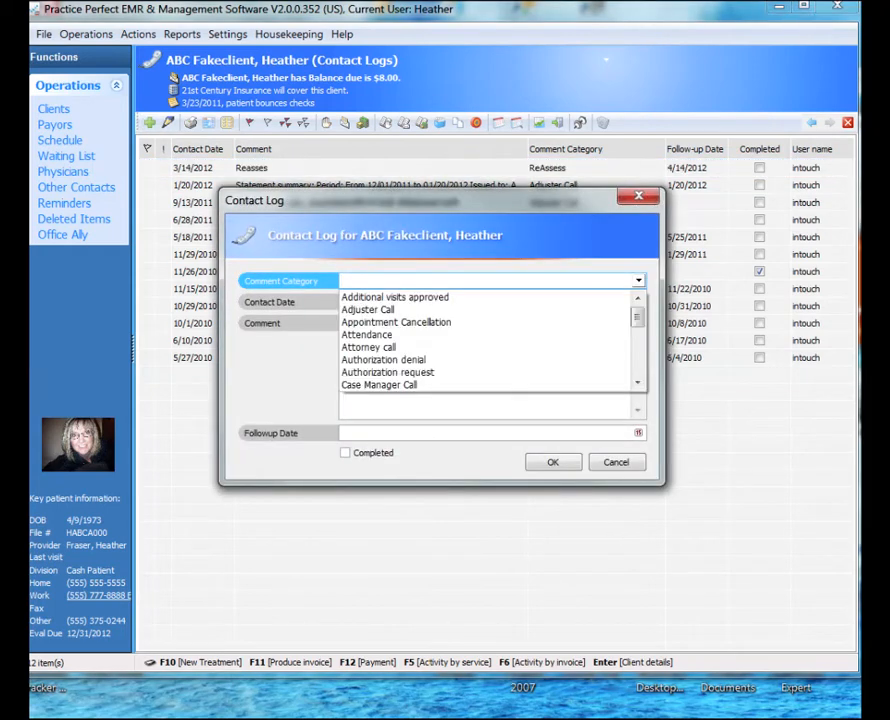
type("Mo")
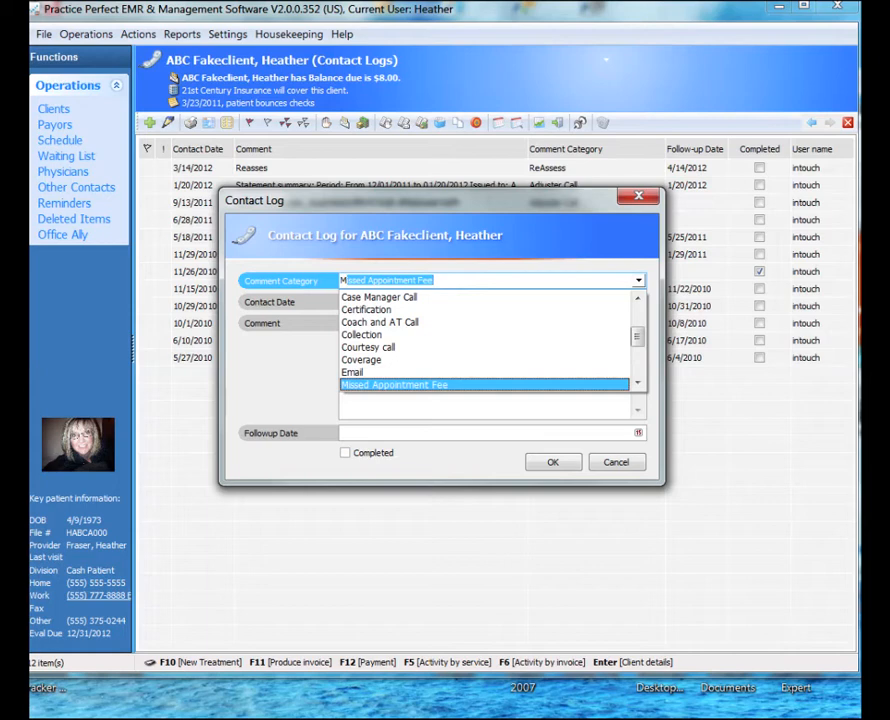
type("n")
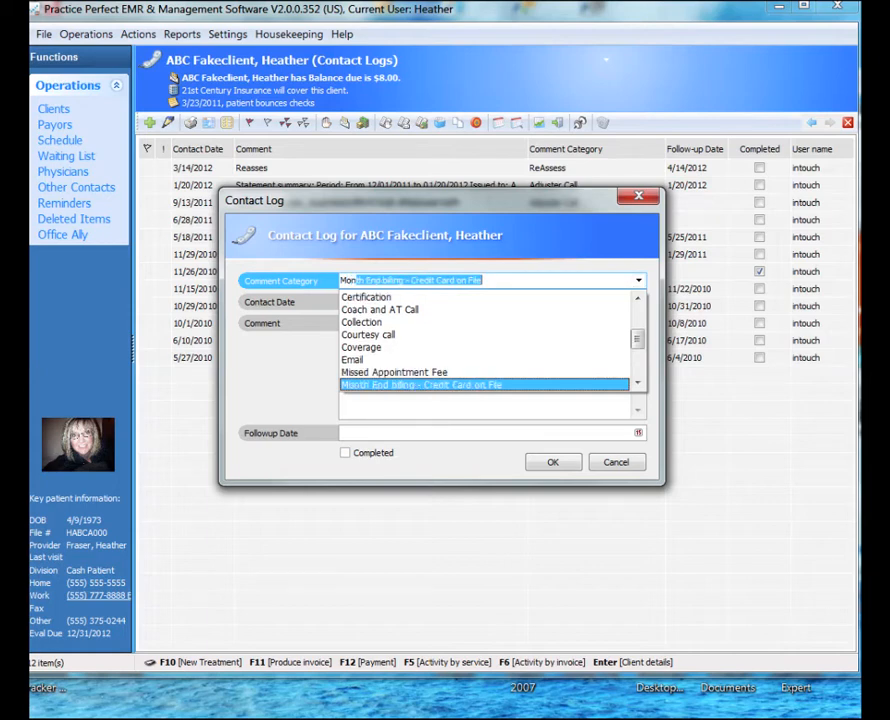
key("Return")
Step: Enter a comment asking to process the patient's Visa card each month, including the card's ending digits, and save the contact log
left_click(342, 323)
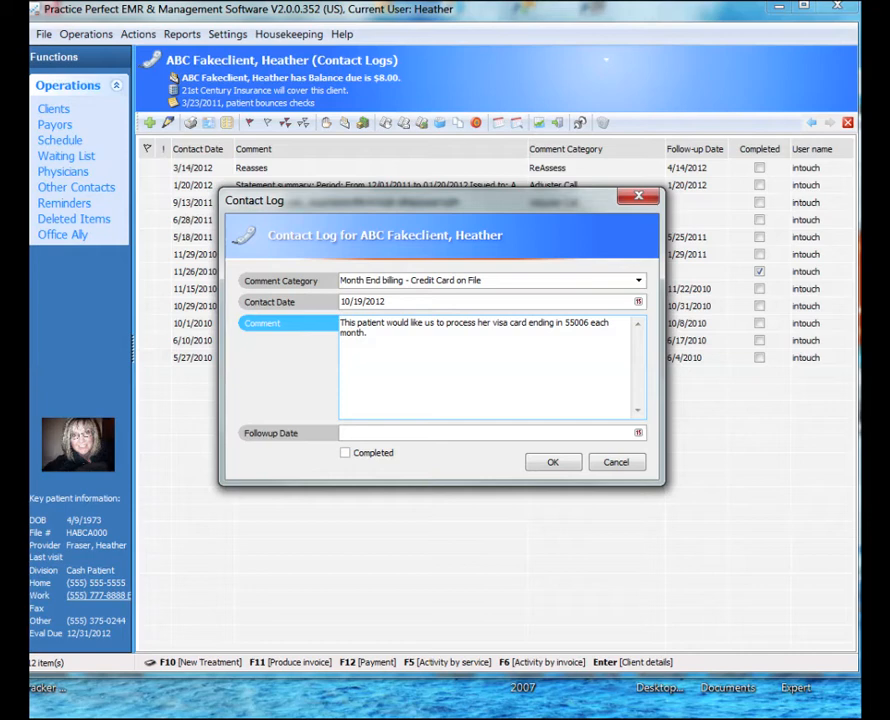
left_click_drag(371, 333, 341, 323)
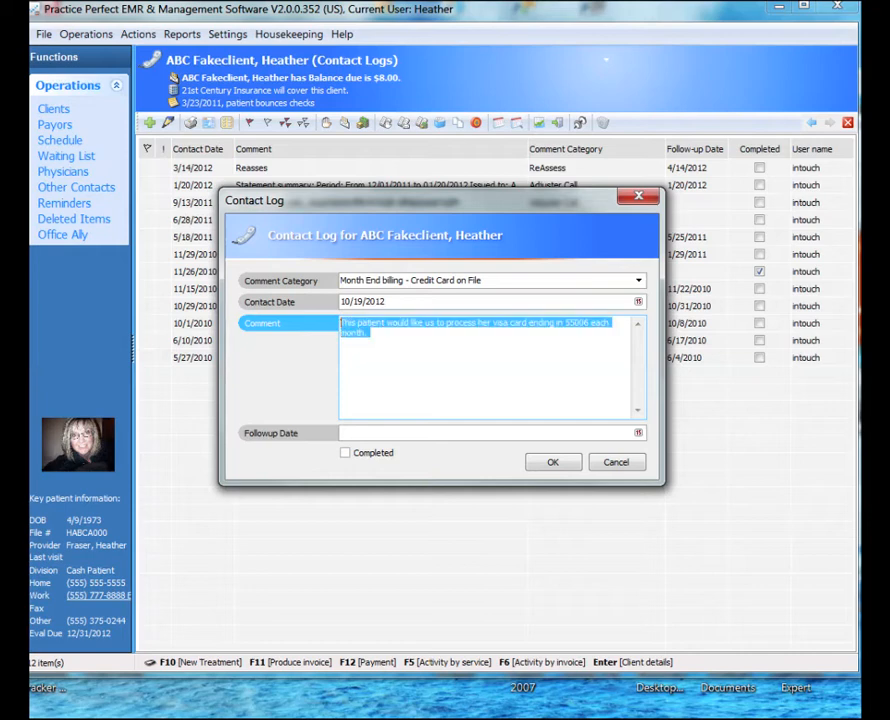
left_click(342, 433)
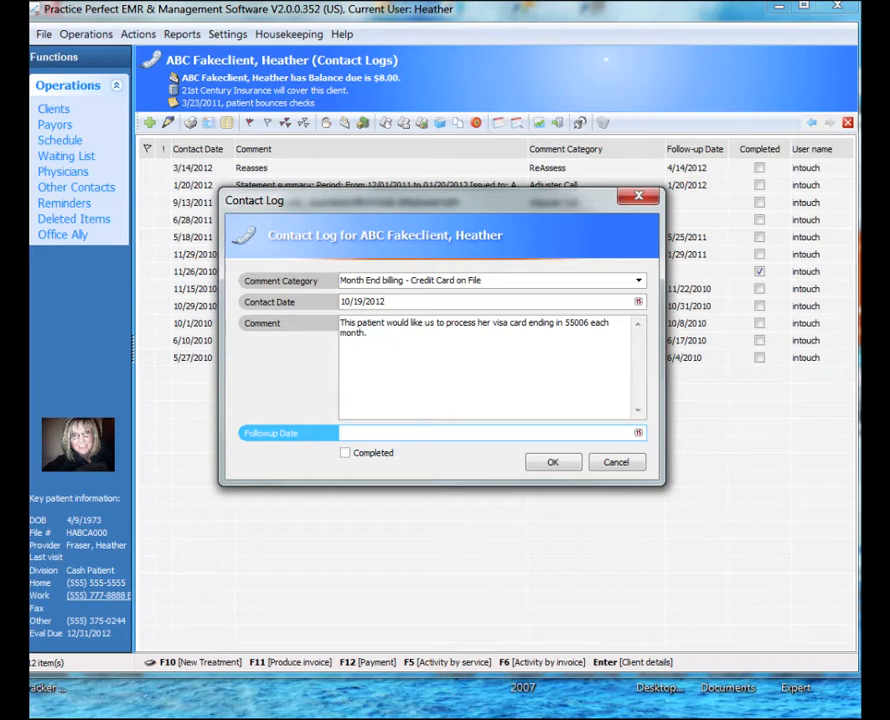
left_click(411, 281)
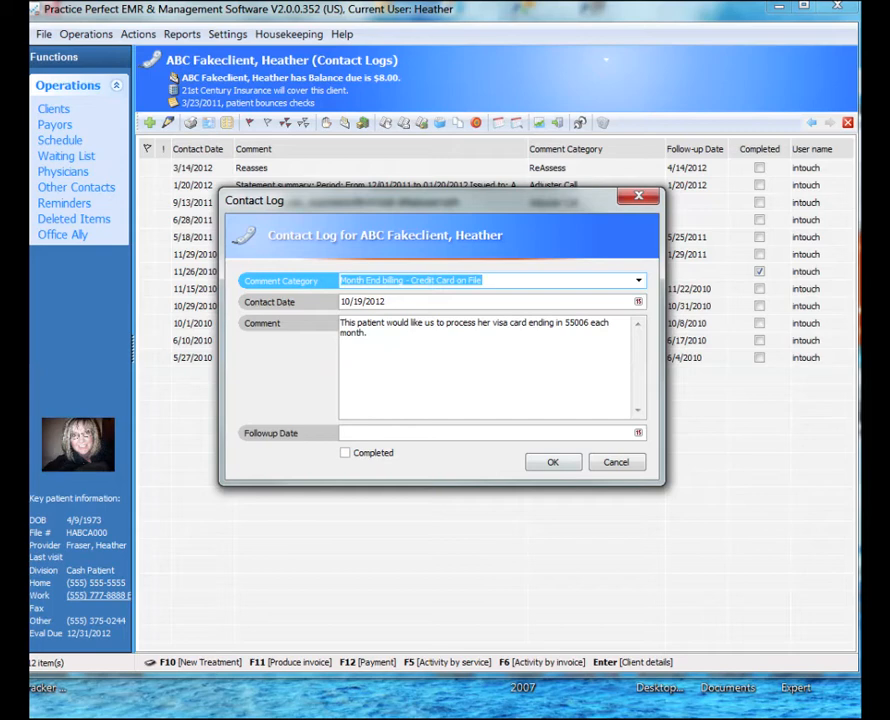
key("Return")
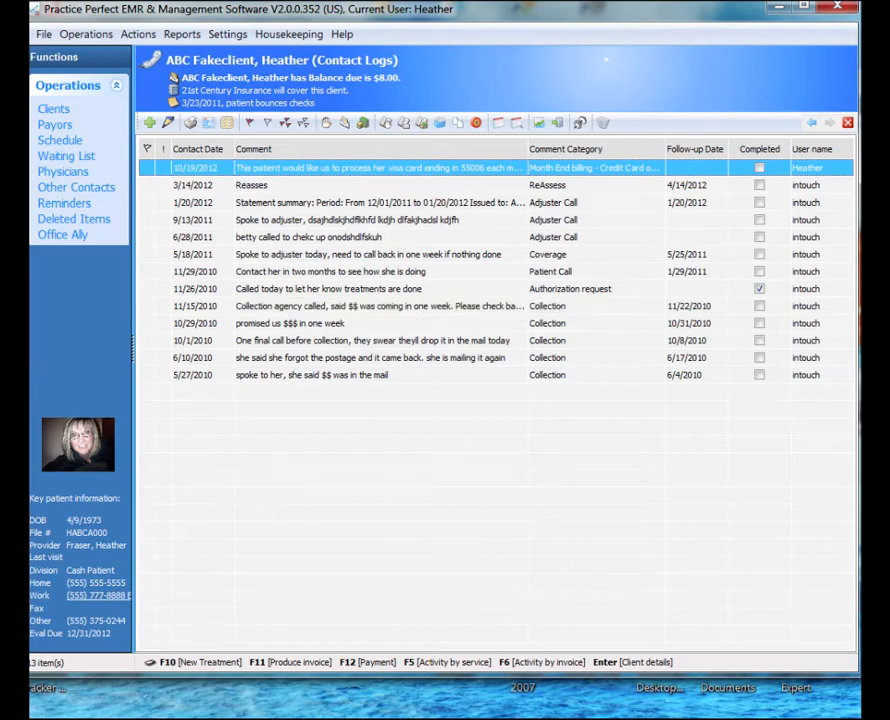
Step: Flag the 6/28/2011 Adjuster Call contact log, view its details, close it without changes and unflag it
left_click(147, 237)
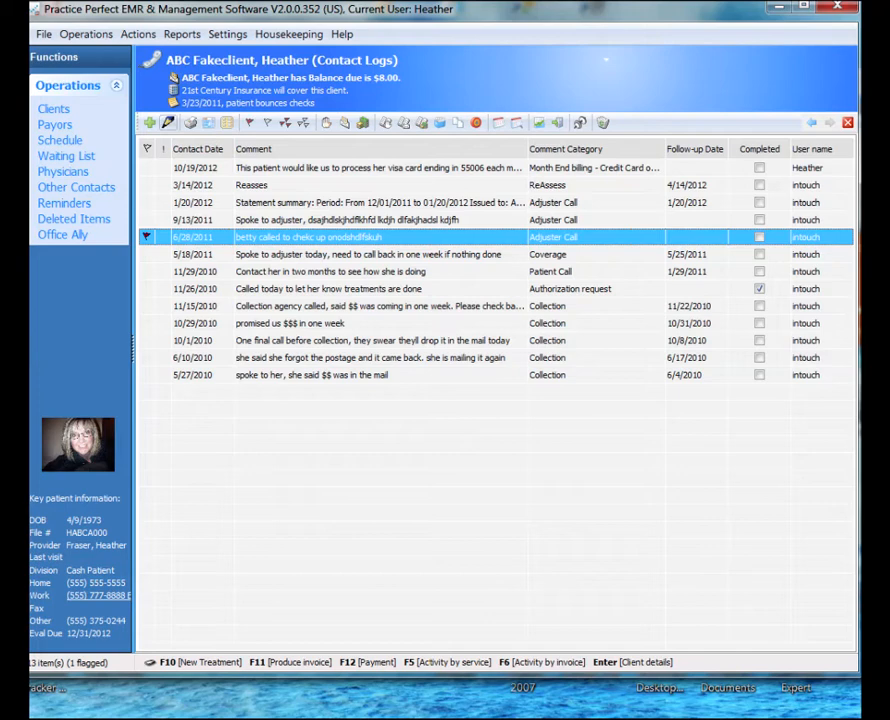
left_click(168, 123)
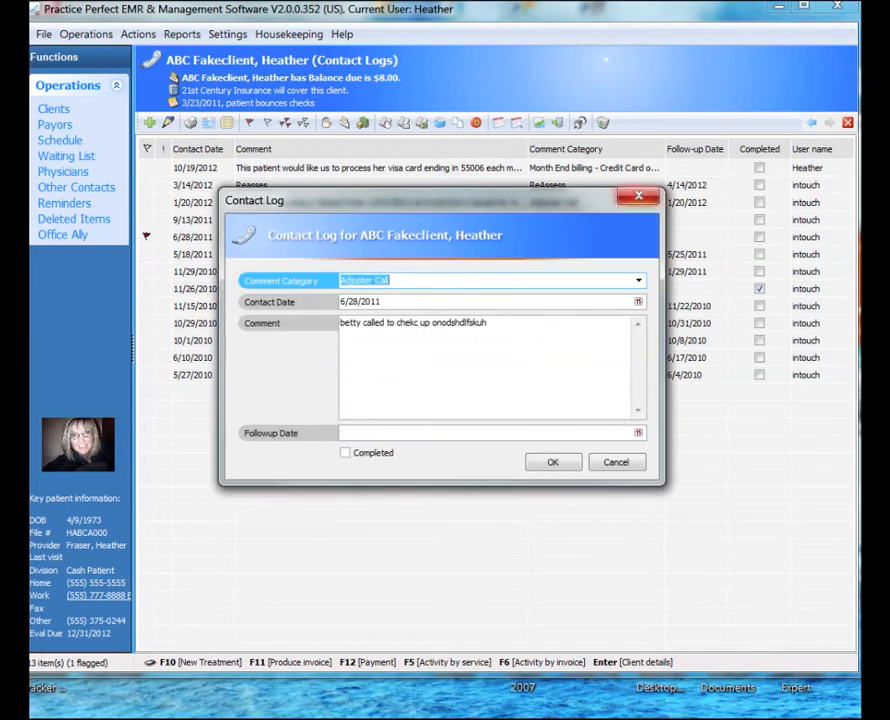
left_click(638, 197)
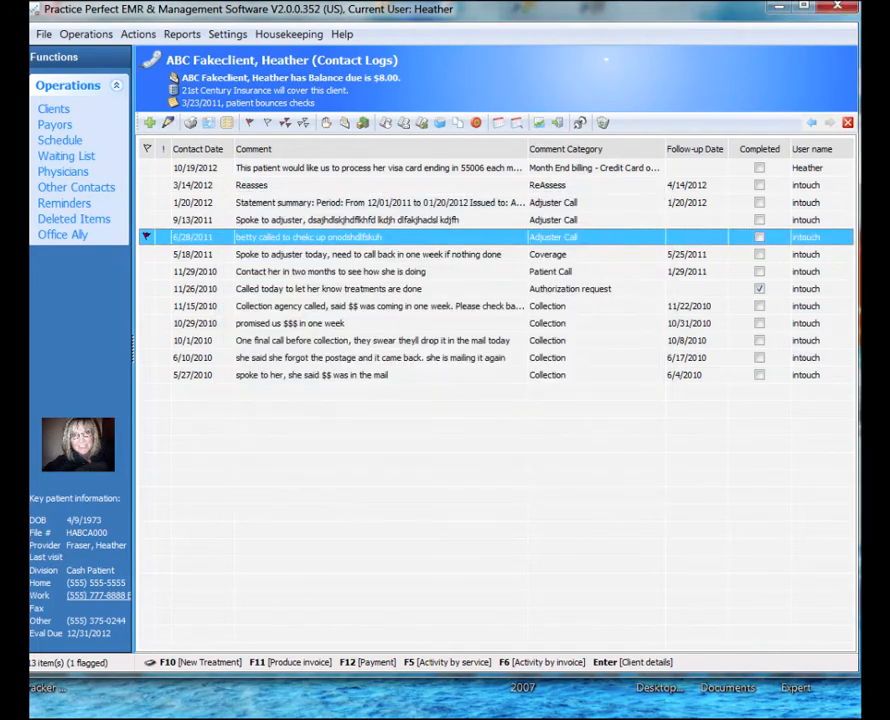
left_click(147, 237)
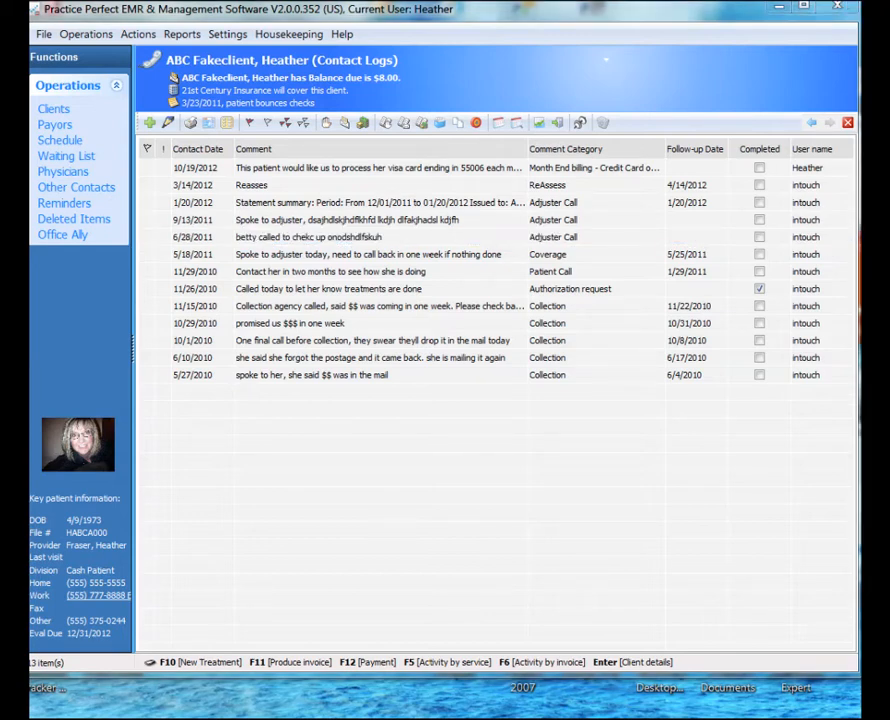
Step: Open the Contact Log Follow-Up Report options, set the end date to 10/31/2012 and include items without a follow-up date
key("alt+r")
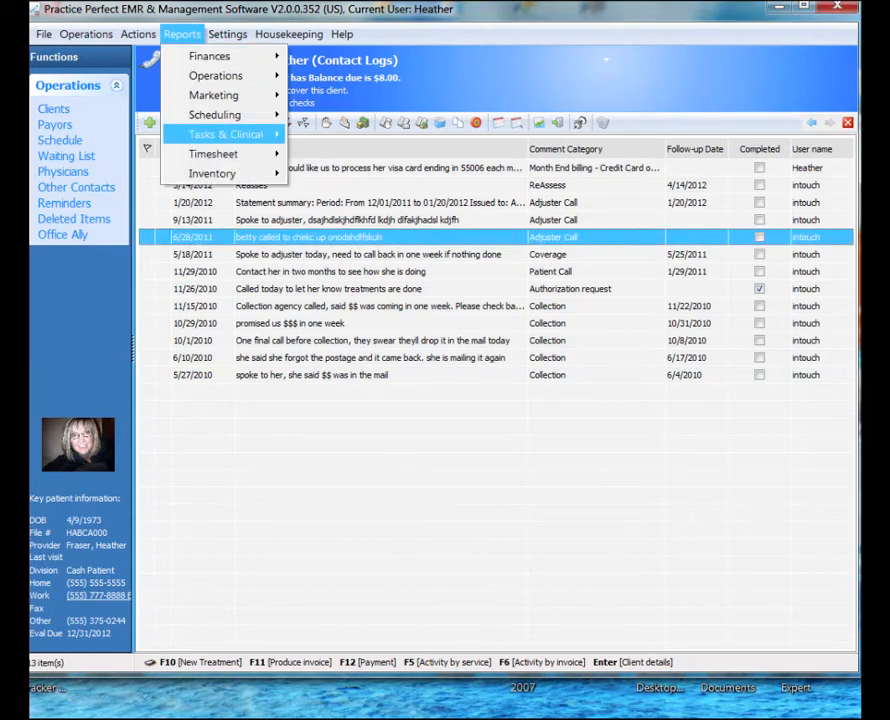
mouse_move(226, 134)
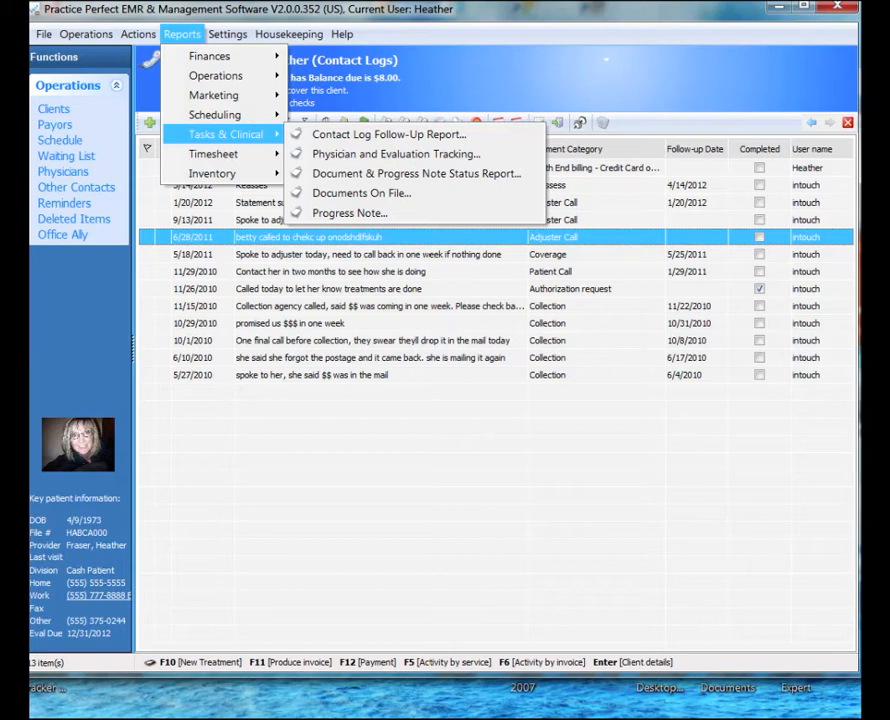
key("Right")
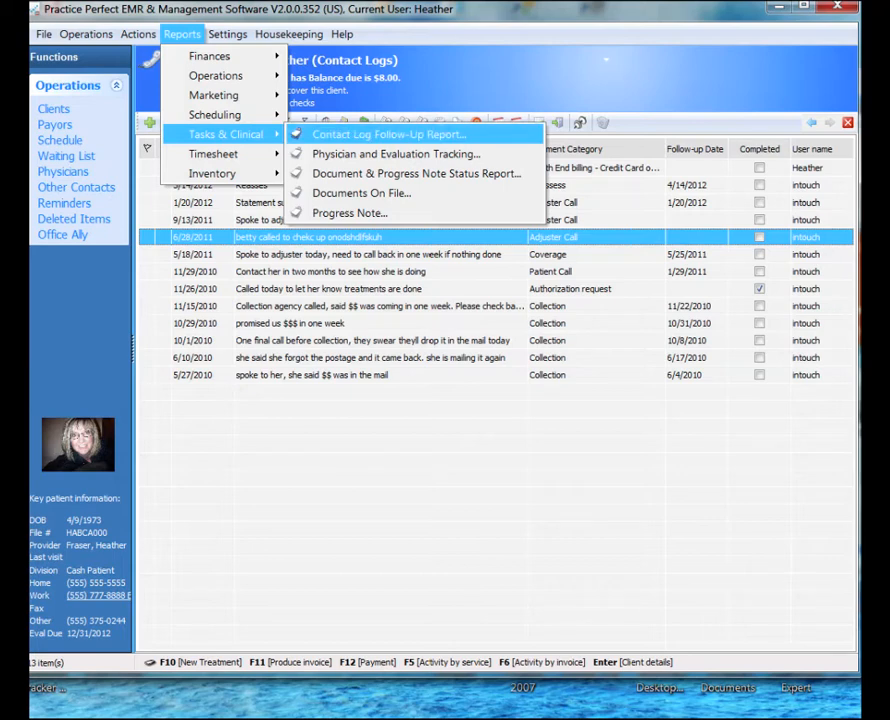
key("Return")
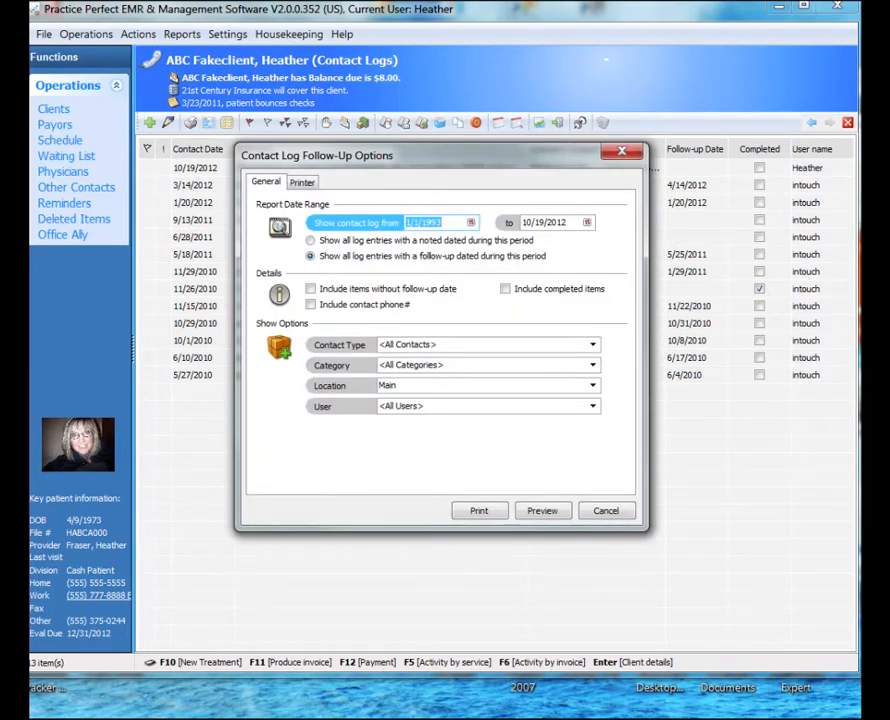
left_click(587, 223)
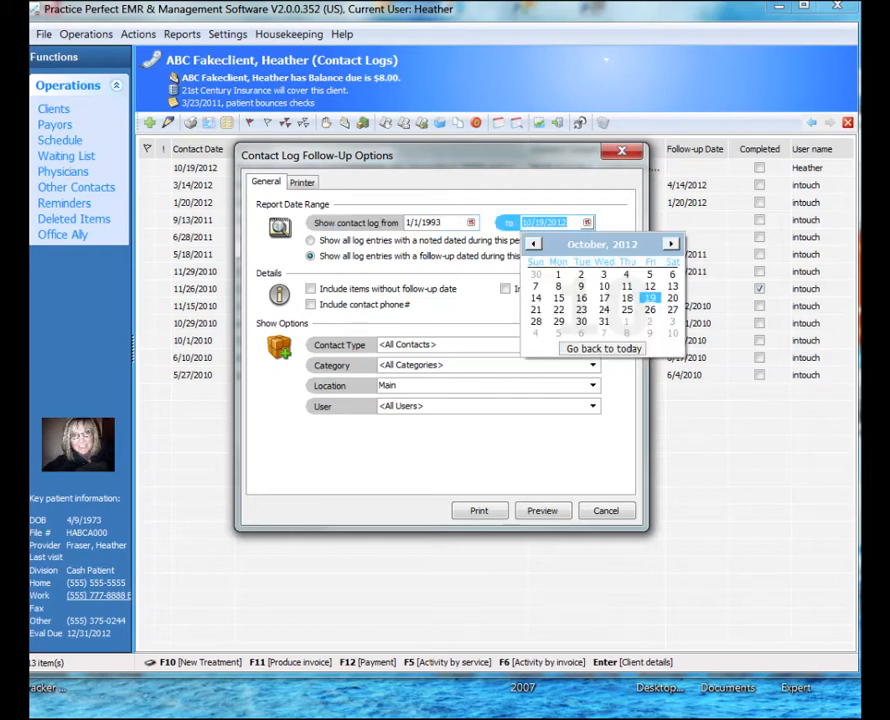
left_click(604, 322)
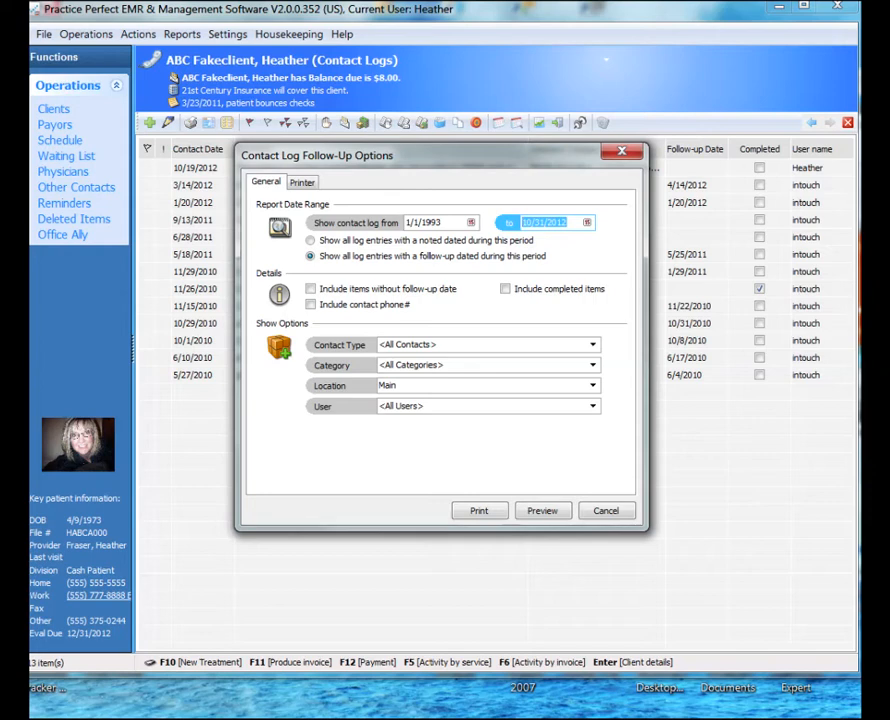
left_click(311, 289)
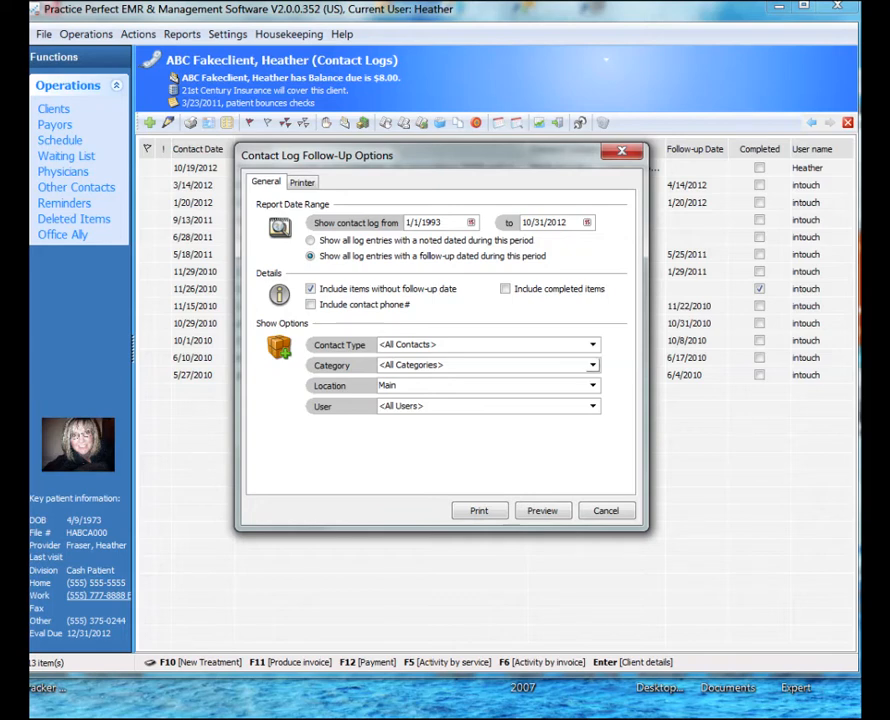
Step: Limit the report to the Month End billing - Credit Card on File category for all locations, preview it and close the options
left_click(593, 365)
scroll(480, 425, "down", 5)
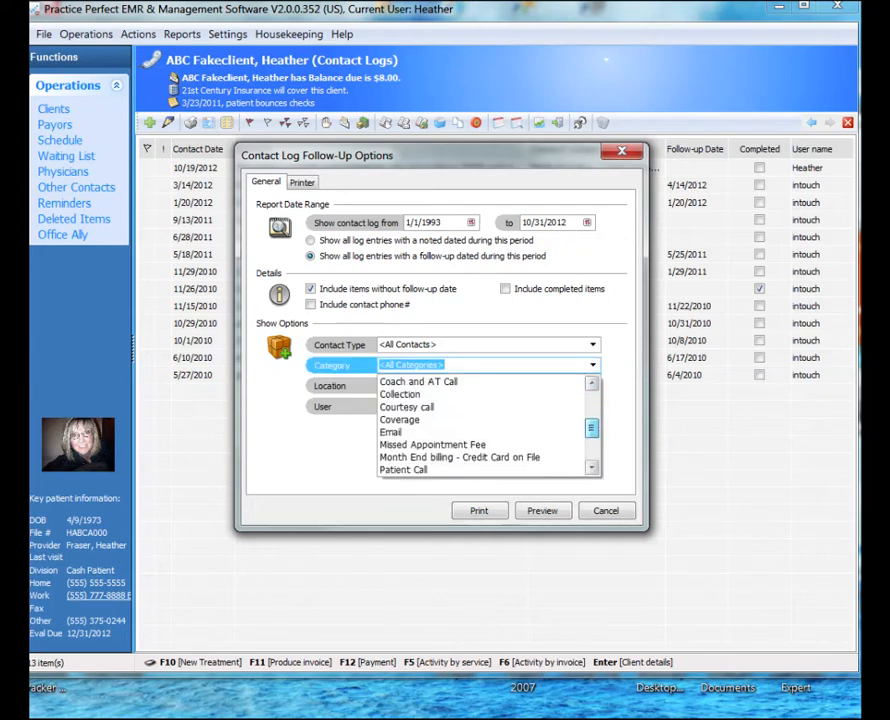
left_click(459, 420)
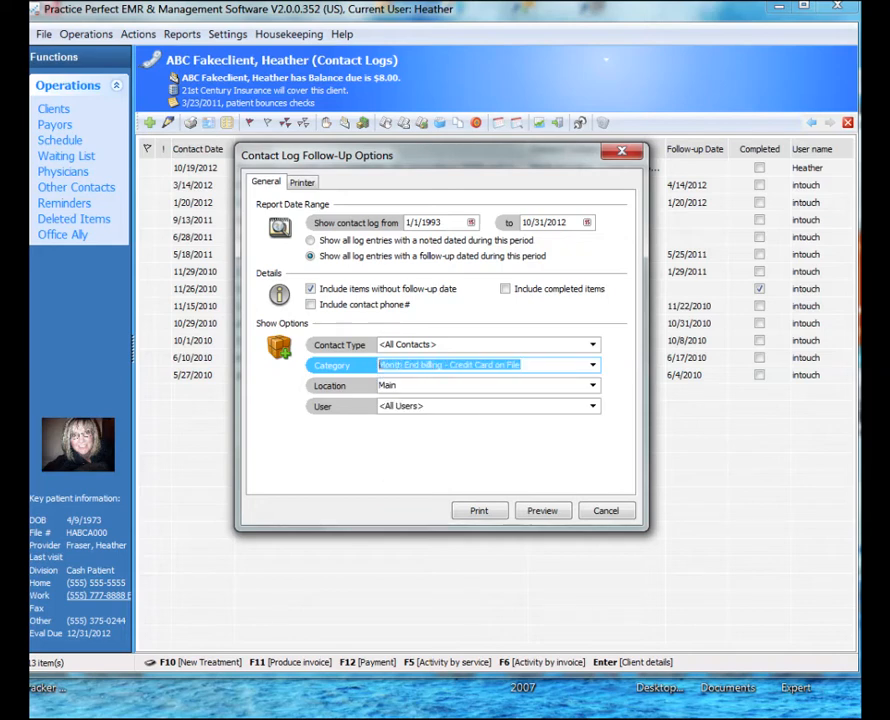
left_click(593, 386)
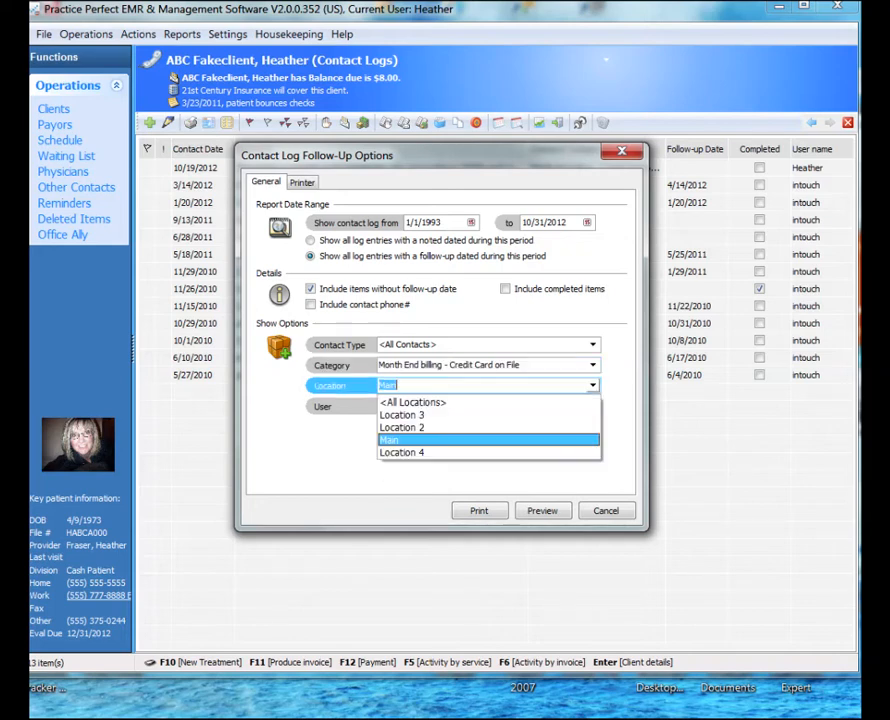
left_click(430, 404)
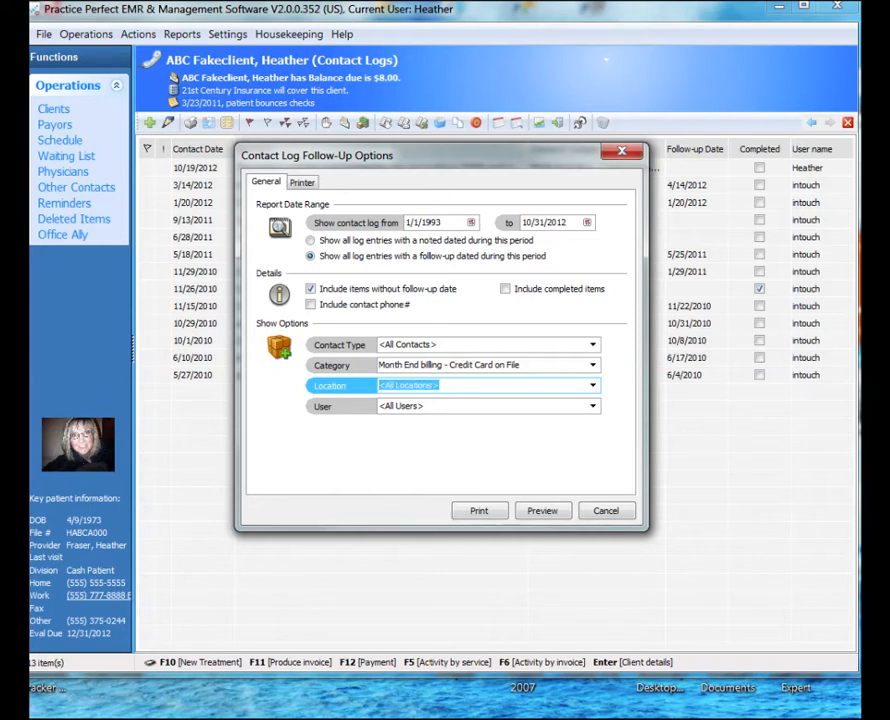
left_click(542, 511)
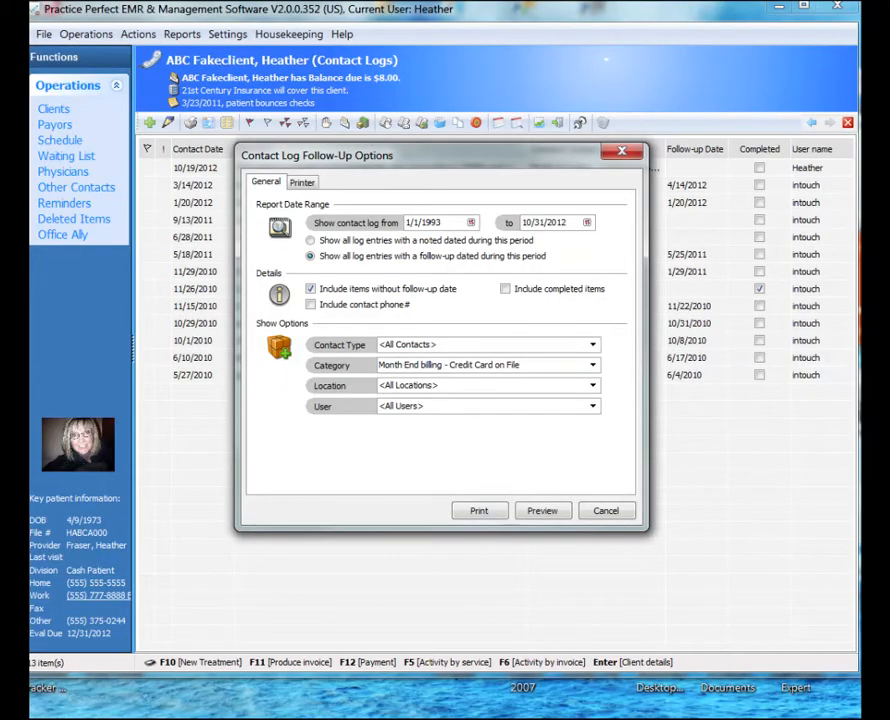
left_click(622, 152)
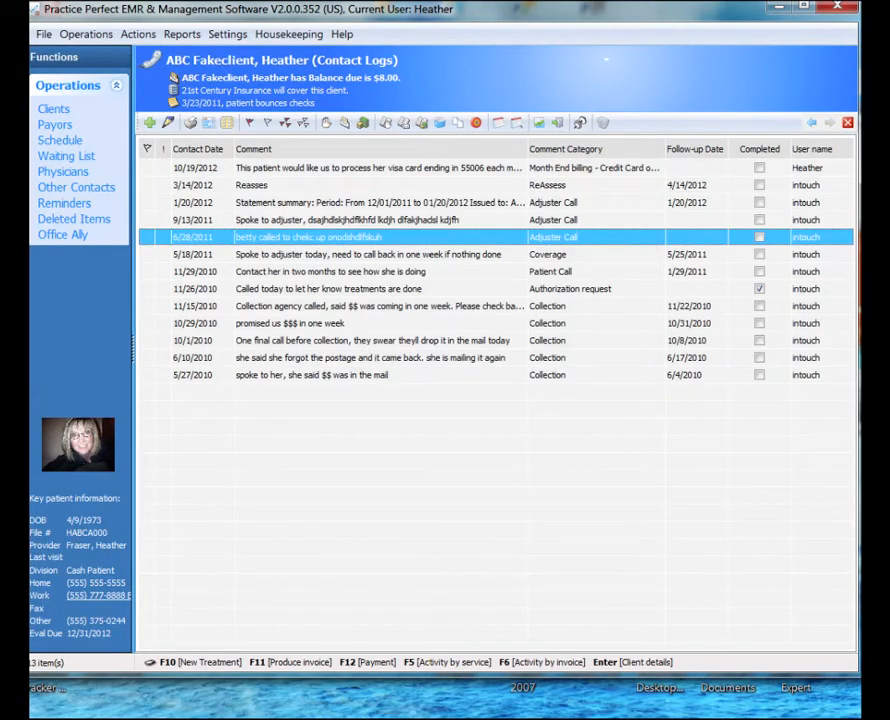
Step: Flag the 10/19/2012 month-end billing contact log, mark it as completed in its details and save it
left_click(300, 168)
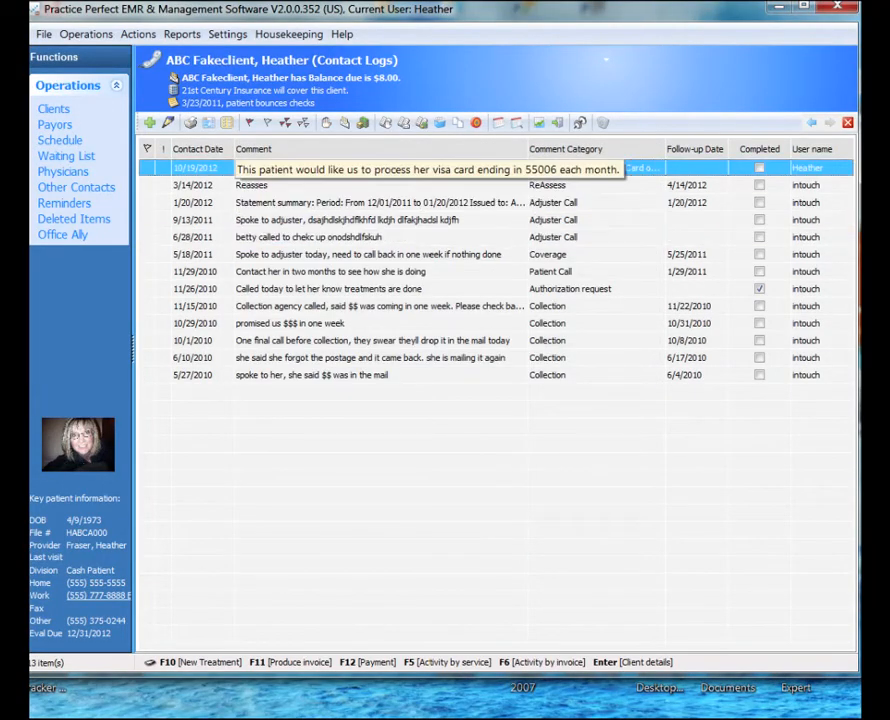
left_click(147, 168)
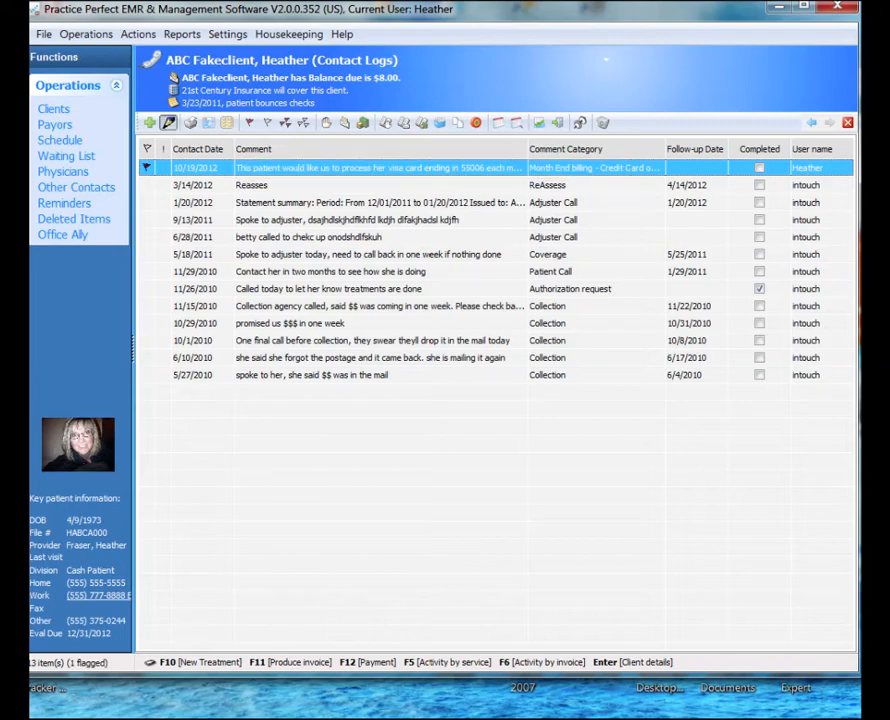
left_click(168, 122)
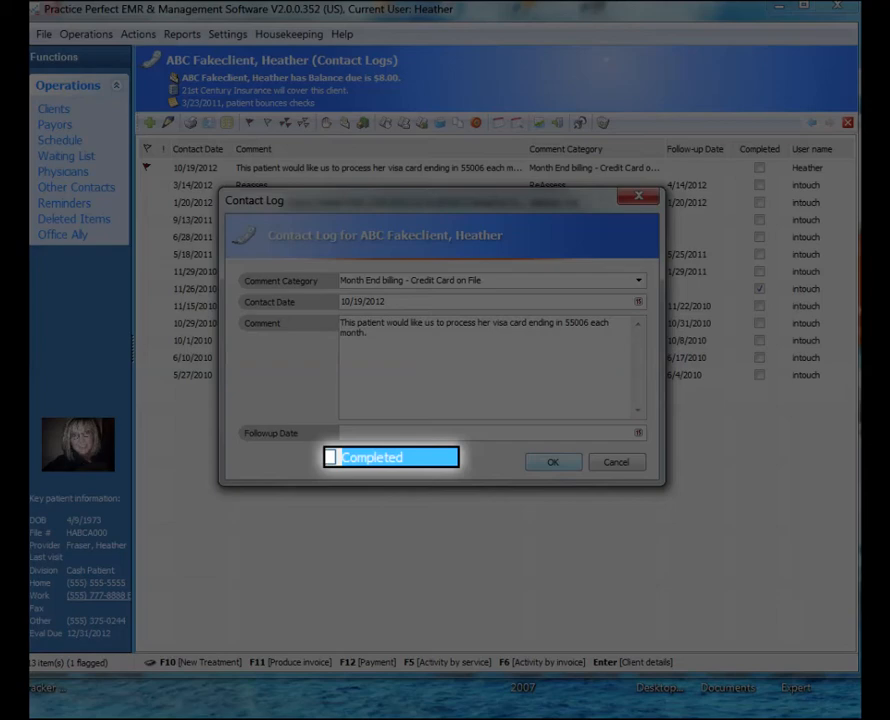
left_click(346, 453)
left_click(553, 462)
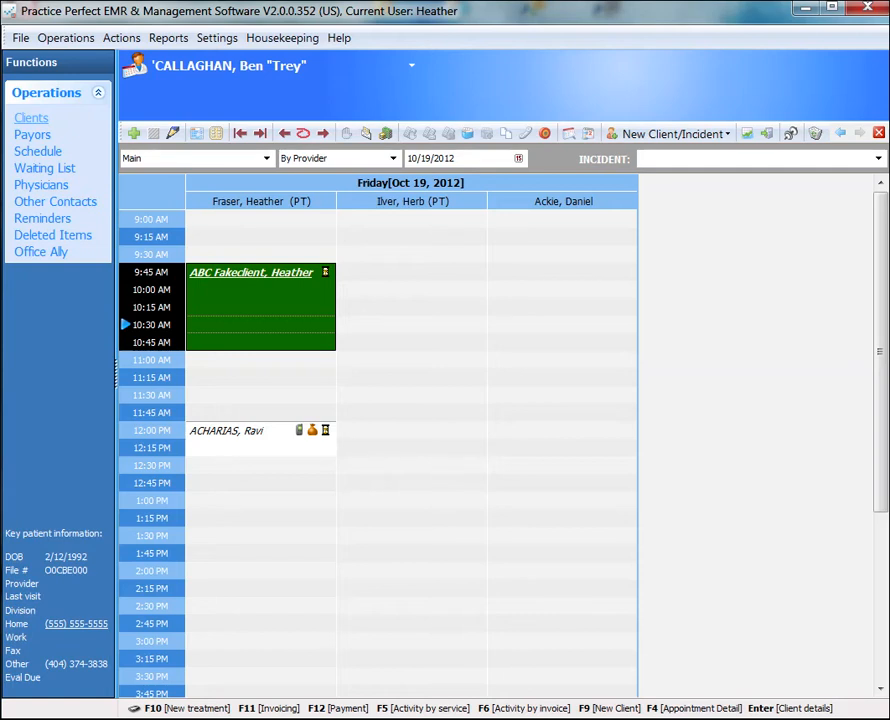
Step: Open the housekeeping list of tasks, and flag and unflag the Parents need to sign intake form task
left_click(283, 38)
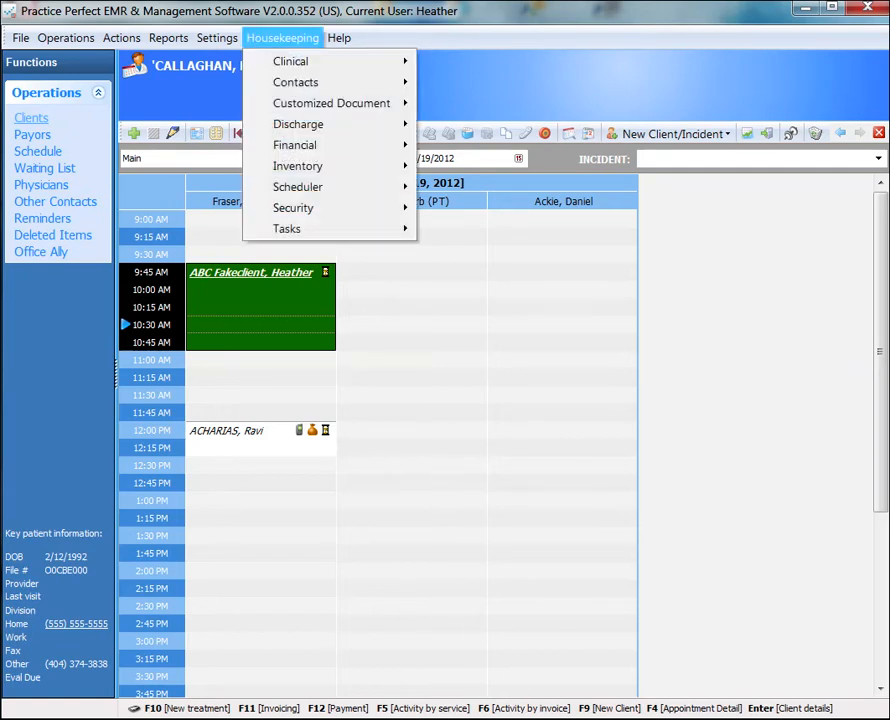
mouse_move(300, 229)
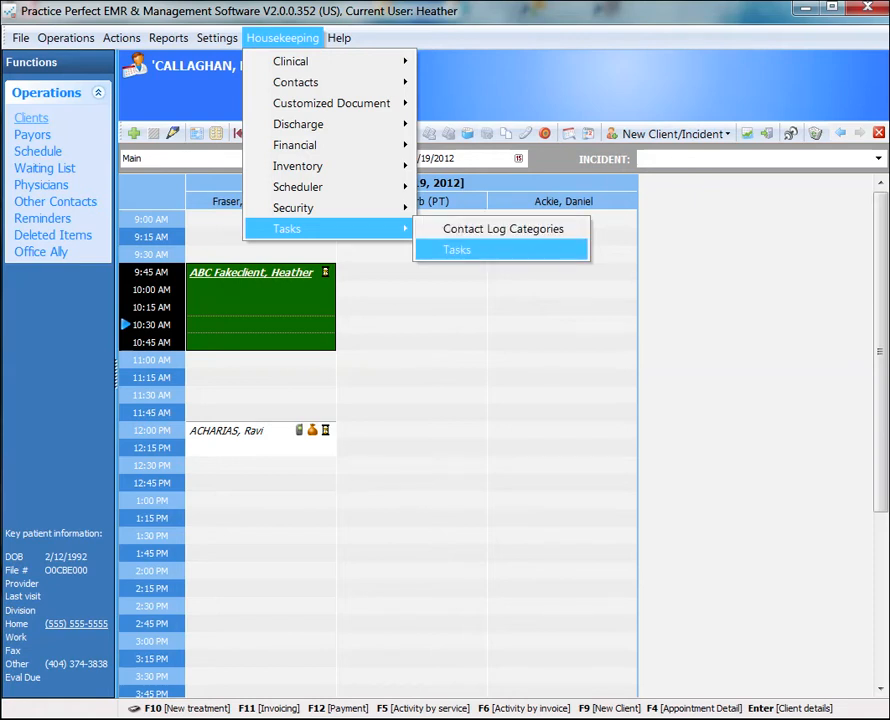
key("Return")
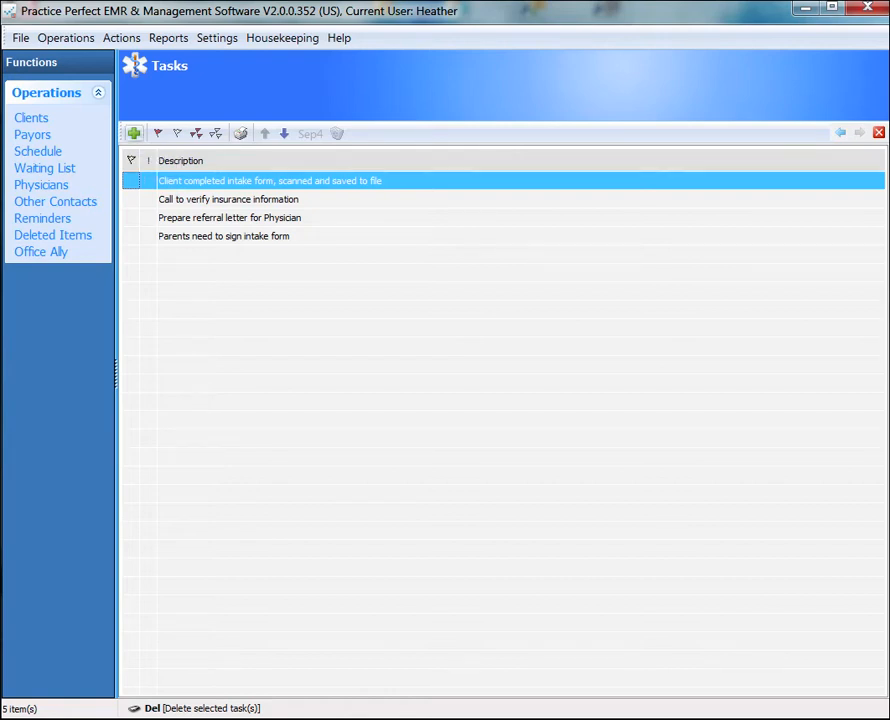
left_click(130, 235)
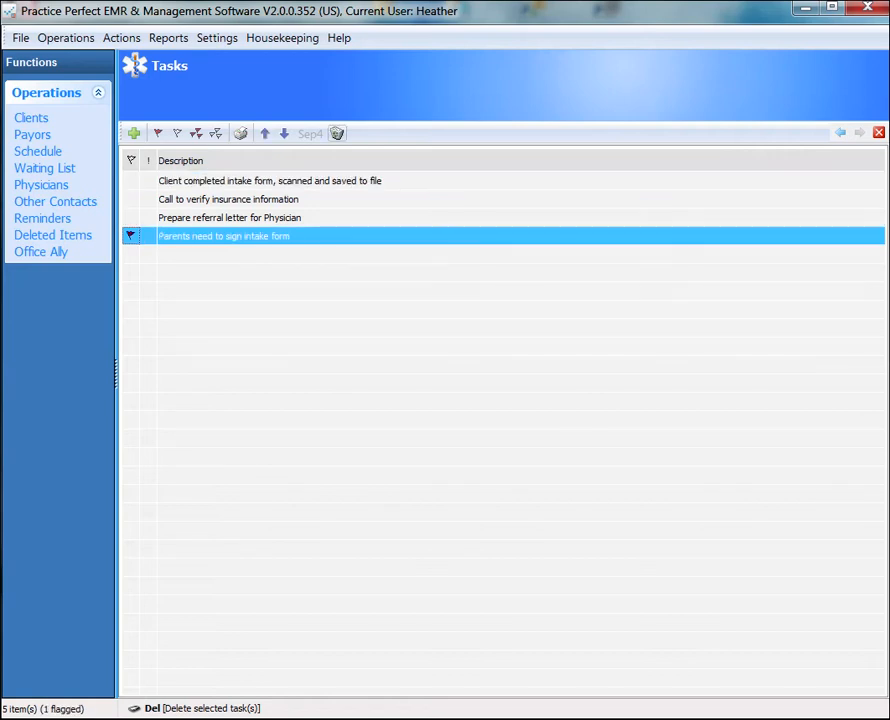
left_click(130, 235)
Step: Go through the four task descriptions one by one, from the completed intake form to the parents' signature
left_click(230, 181)
left_click(230, 199)
left_click(230, 217)
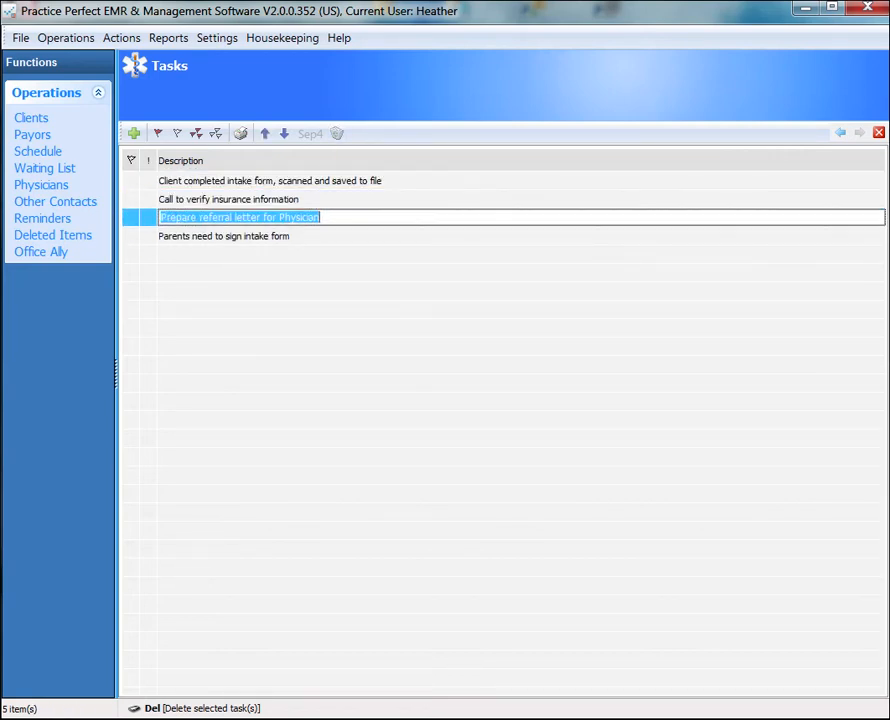
left_click(230, 236)
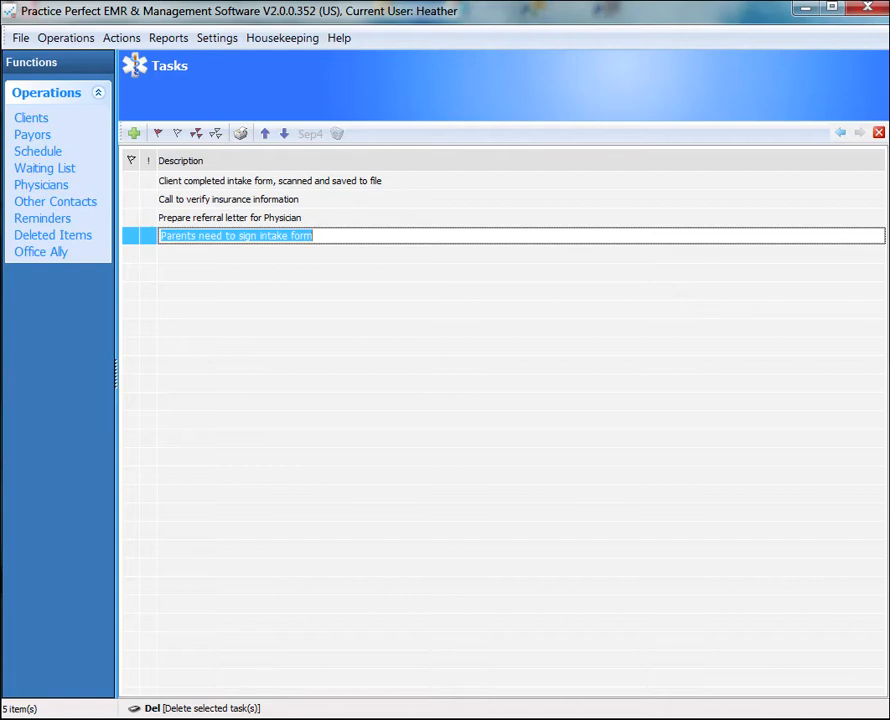
Step: Open the scheduled client's details from the schedule and show the tasks of the 3/23/2011 head injury incident
left_click(38, 152)
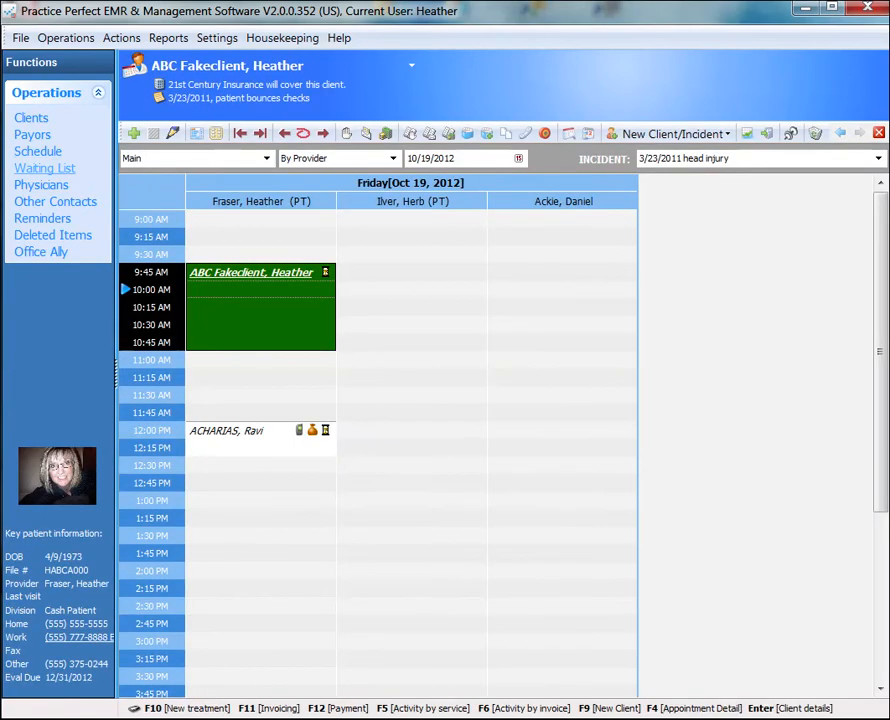
key("Return")
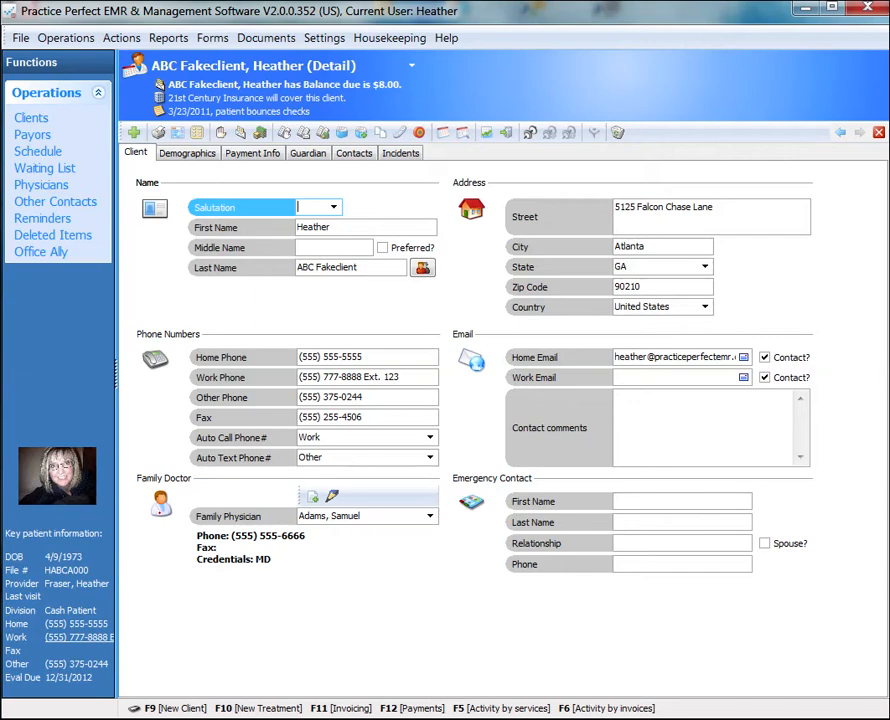
left_click(400, 153)
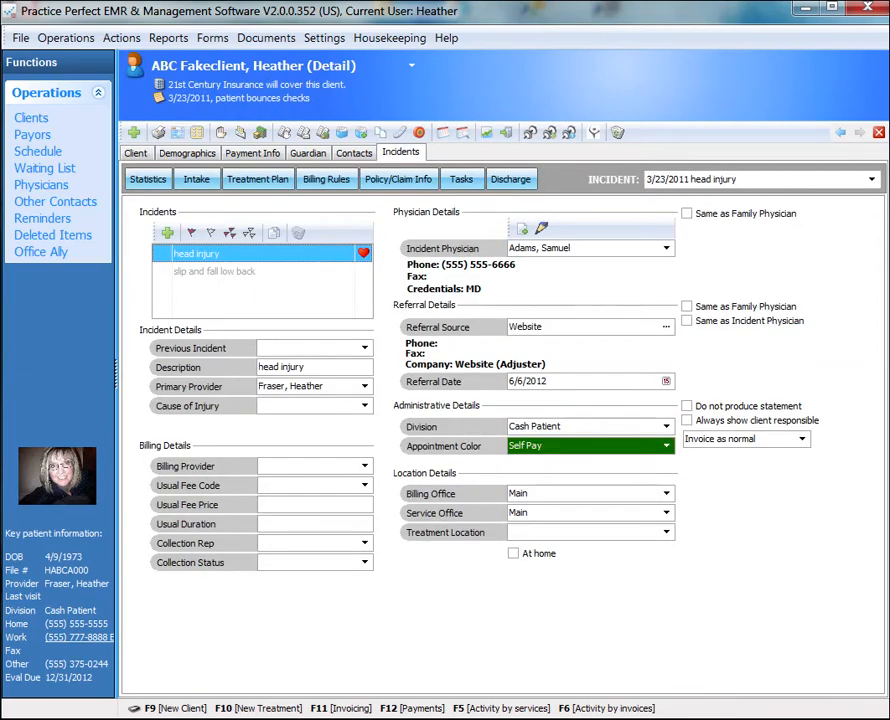
left_click(461, 179)
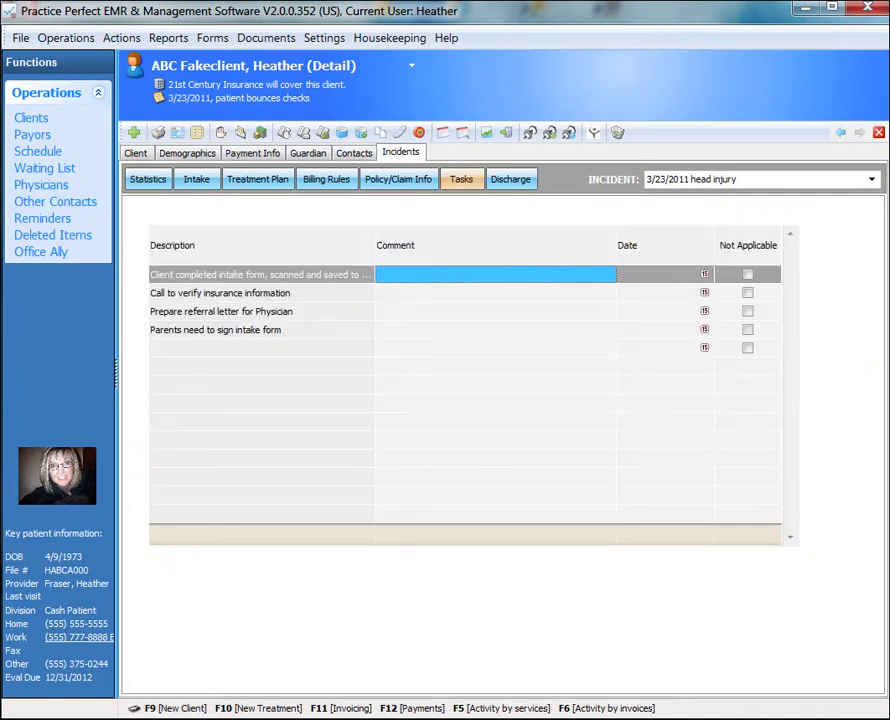
Step: Examine each task listed for the client's head injury incident, from the completed intake form to the parents' signature
left_click(262, 293)
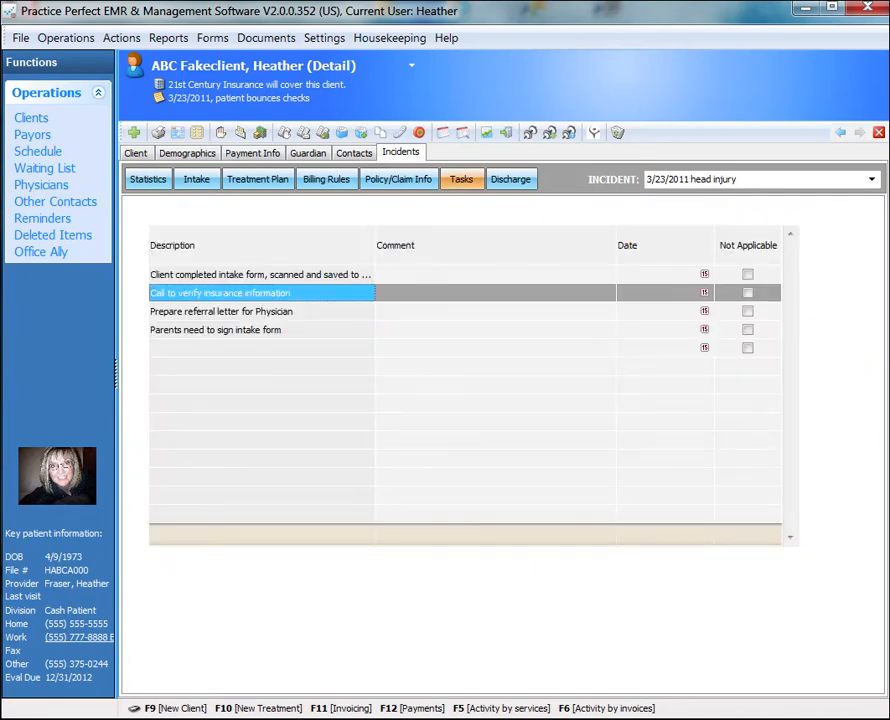
left_click(262, 311)
left_click(262, 330)
left_click(262, 274)
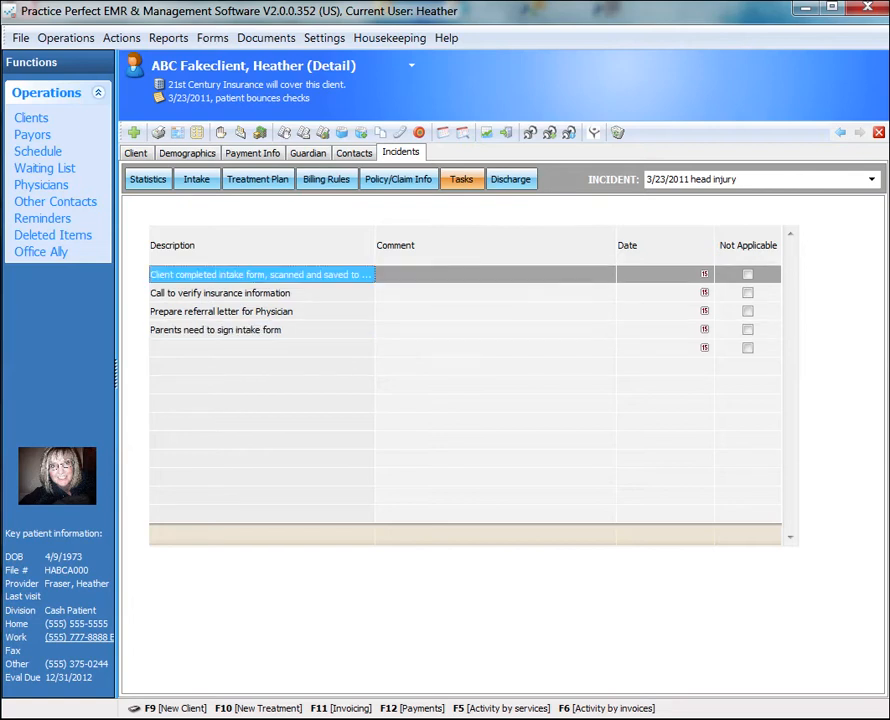
left_click(262, 293)
left_click(262, 311)
left_click(262, 330)
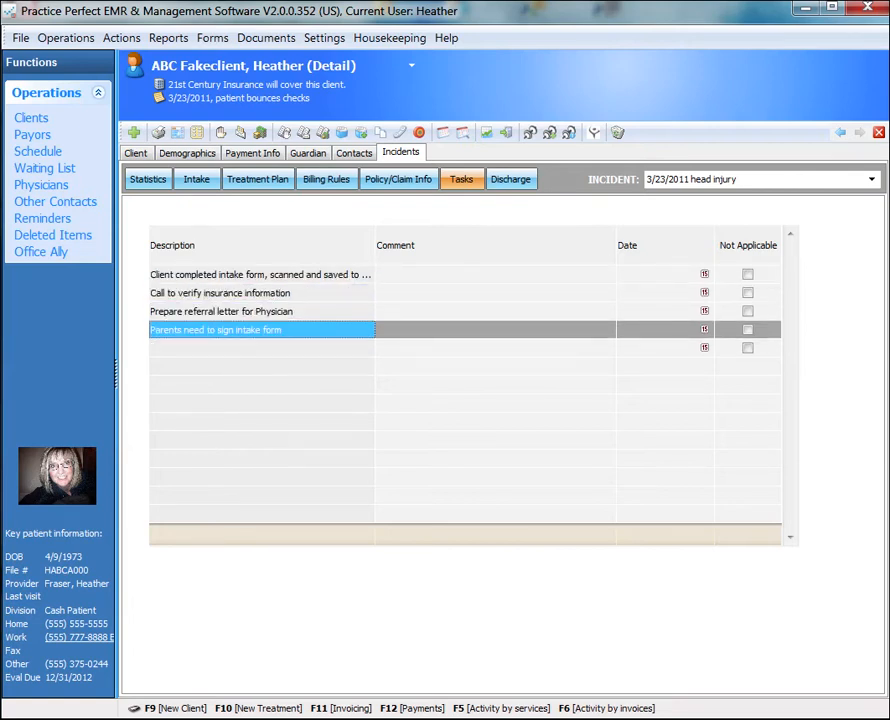
Step: Try the comment, date and Not Applicable fields of the completed intake form task, entering and clearing a sample comment
left_click(445, 274)
type("adfasdfasdf")
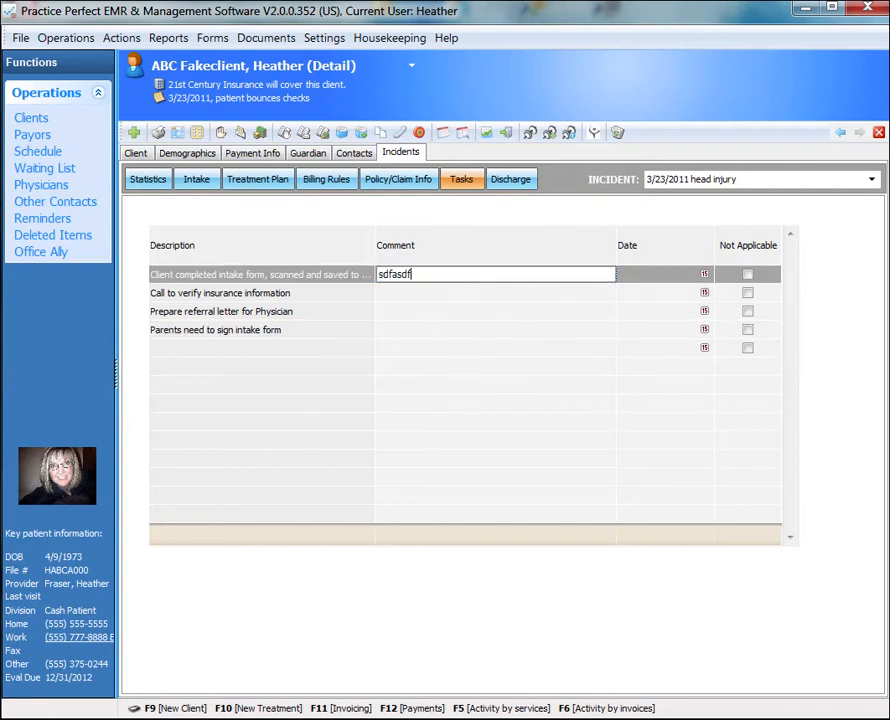
left_click_drag(440, 274, 345, 274)
left_click(705, 274)
left_click(705, 274)
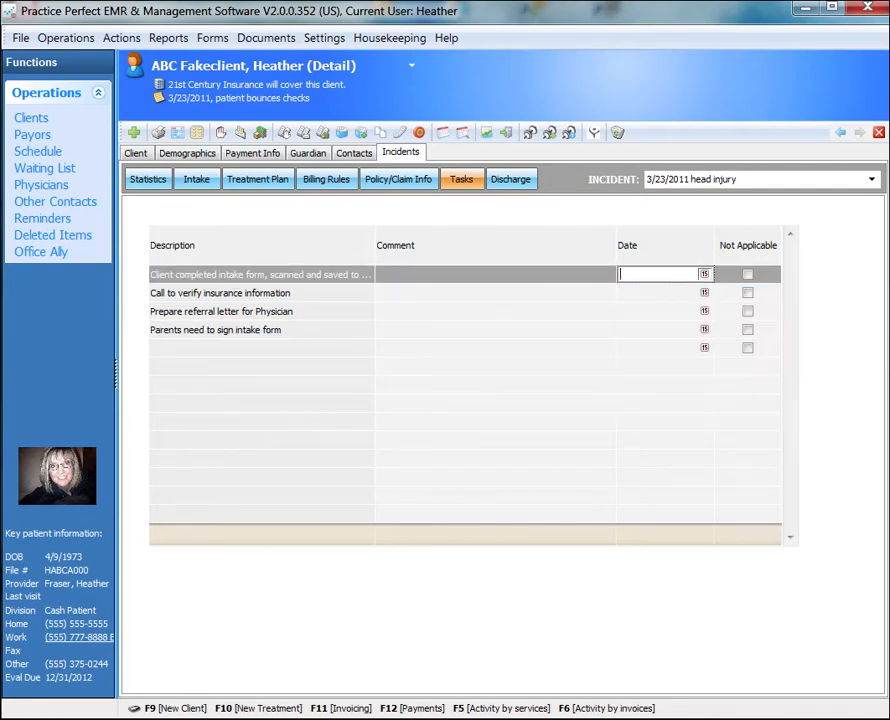
left_click(748, 274)
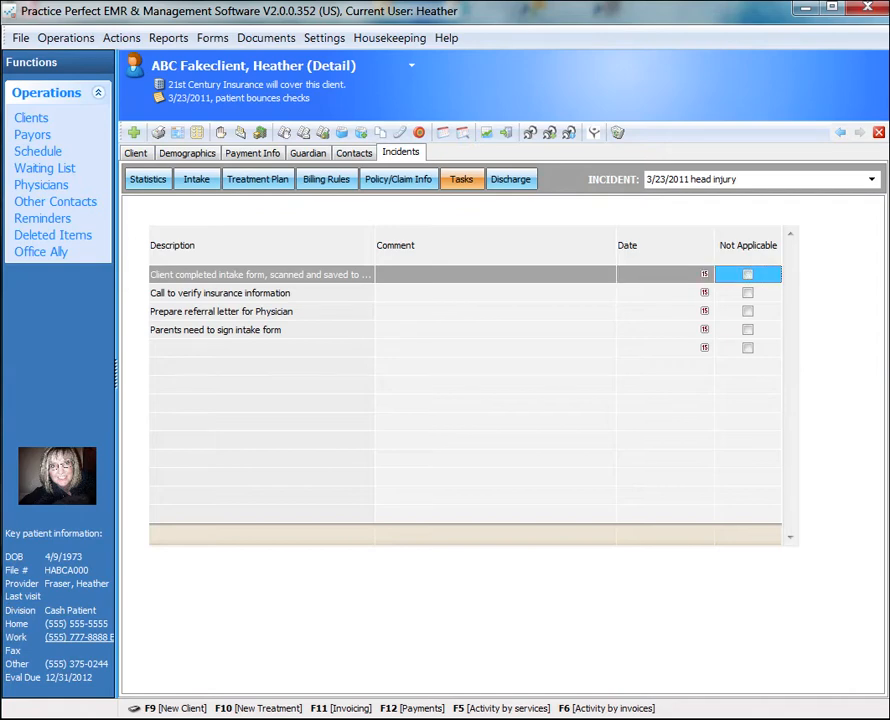
left_click(748, 274)
Step: Return to the head injury incident's main details and reopen its task list
left_click(401, 153)
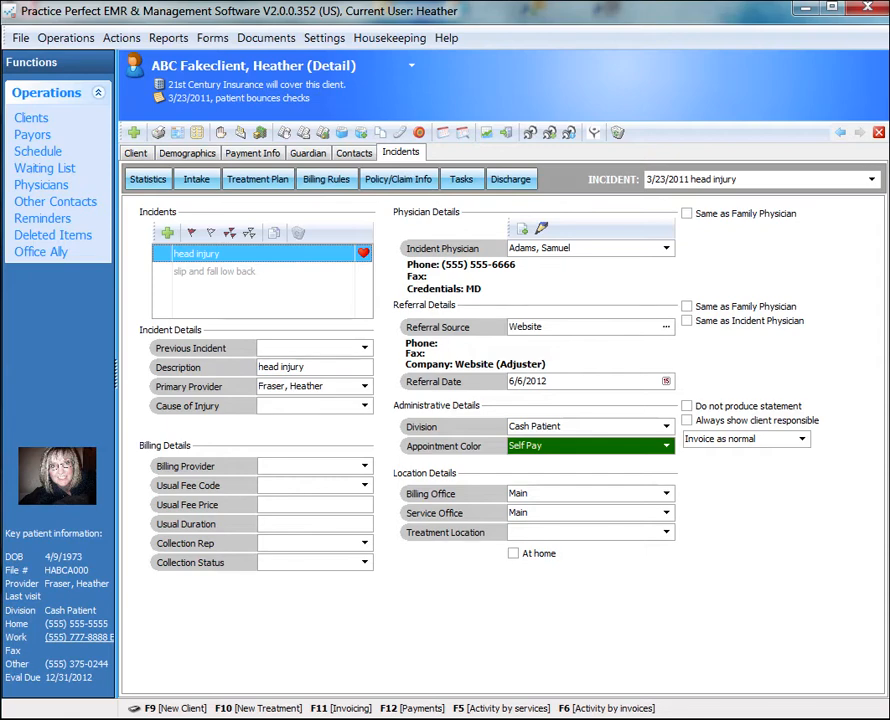
left_click(461, 179)
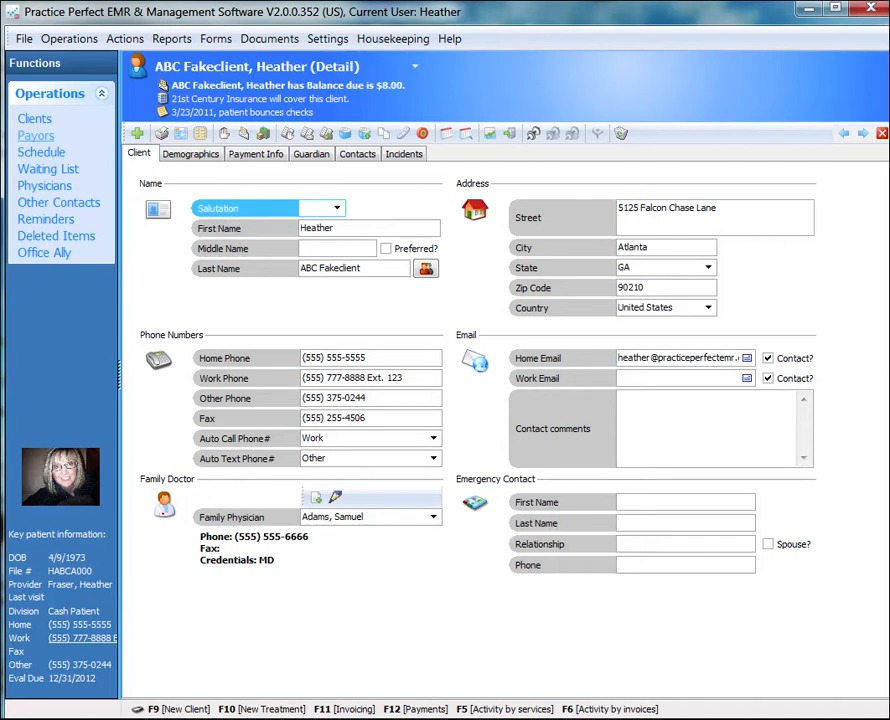
Step: Open the discharge status list and try flagging the Insurance Limitations and Discharged by Physician entries, removing both flags again
left_click(393, 38)
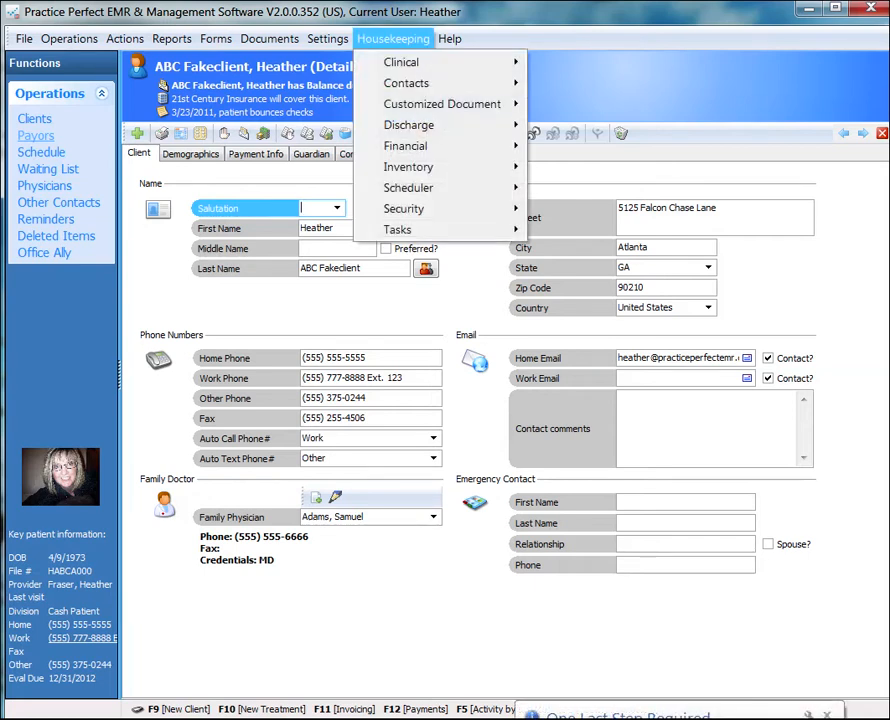
mouse_move(420, 125)
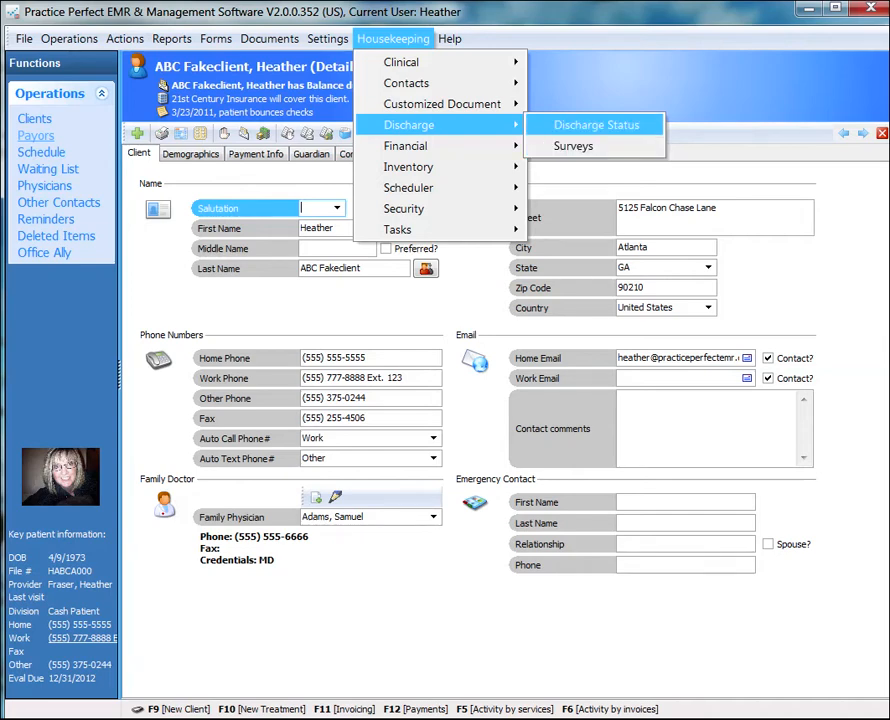
key("Return")
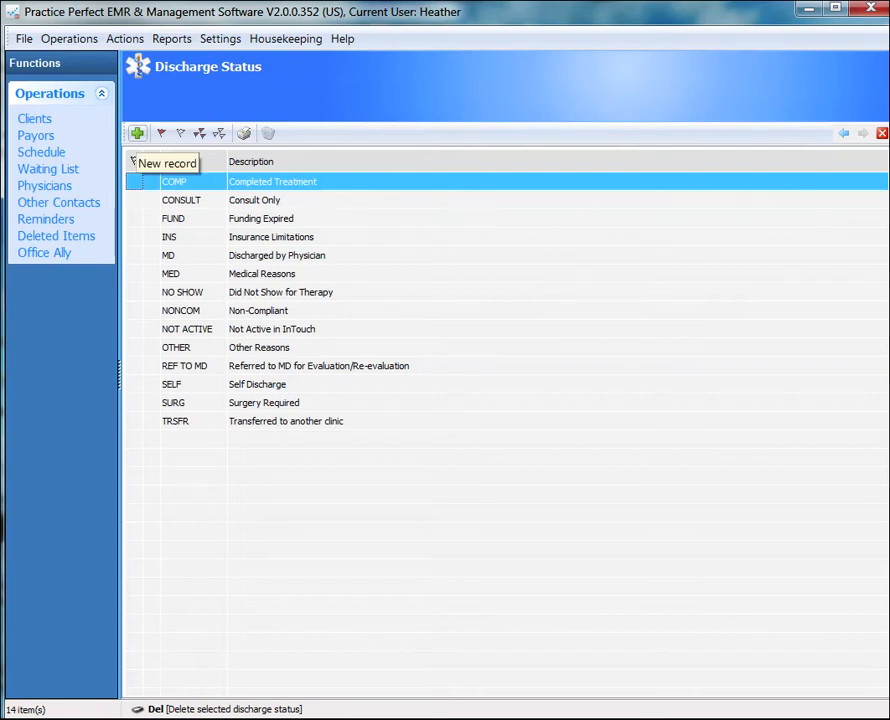
left_click(134, 237)
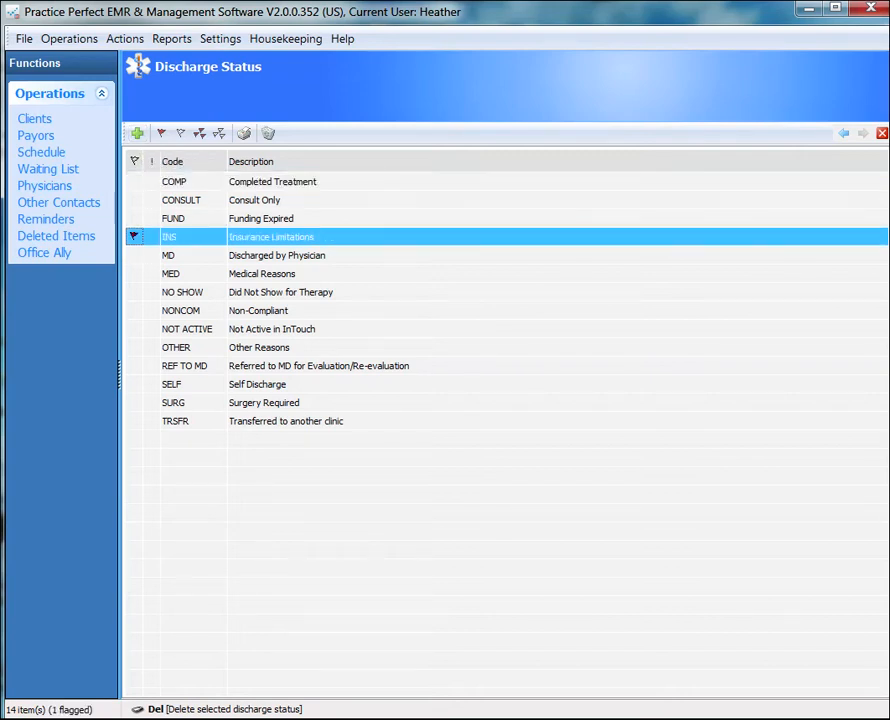
left_click(134, 255)
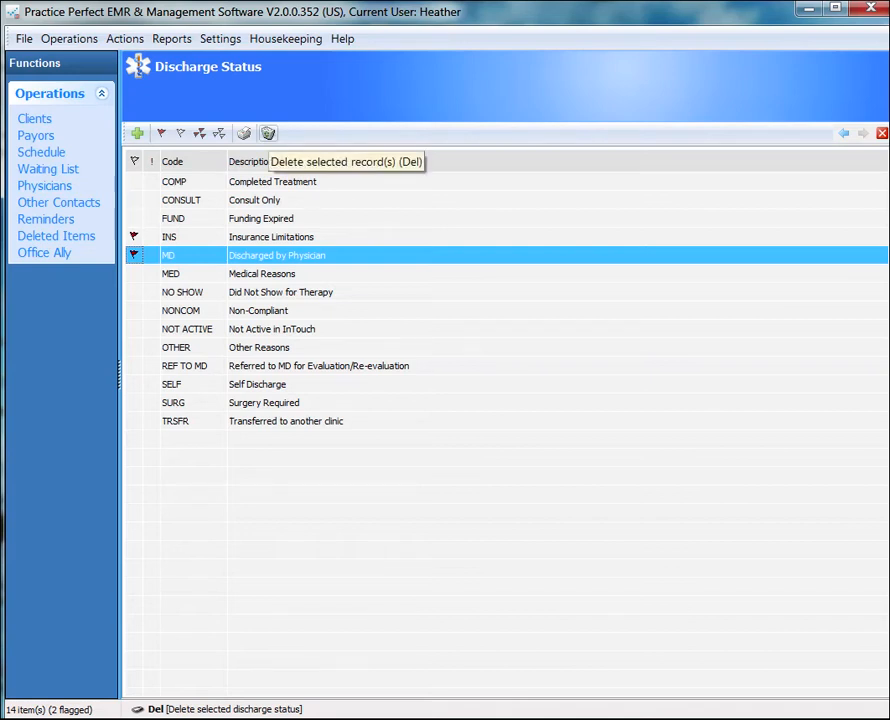
left_click(134, 237)
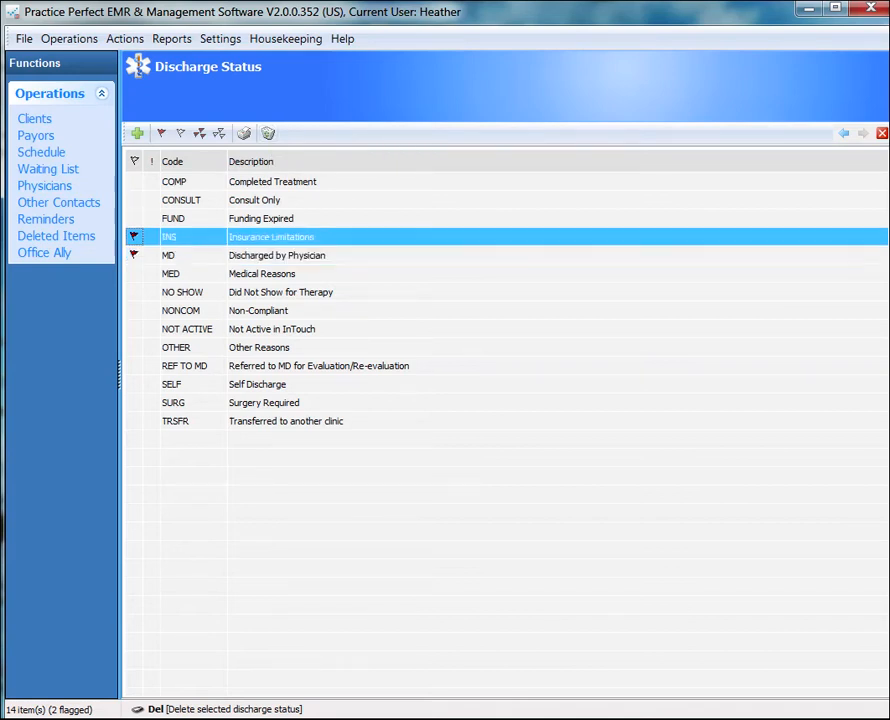
left_click(134, 255)
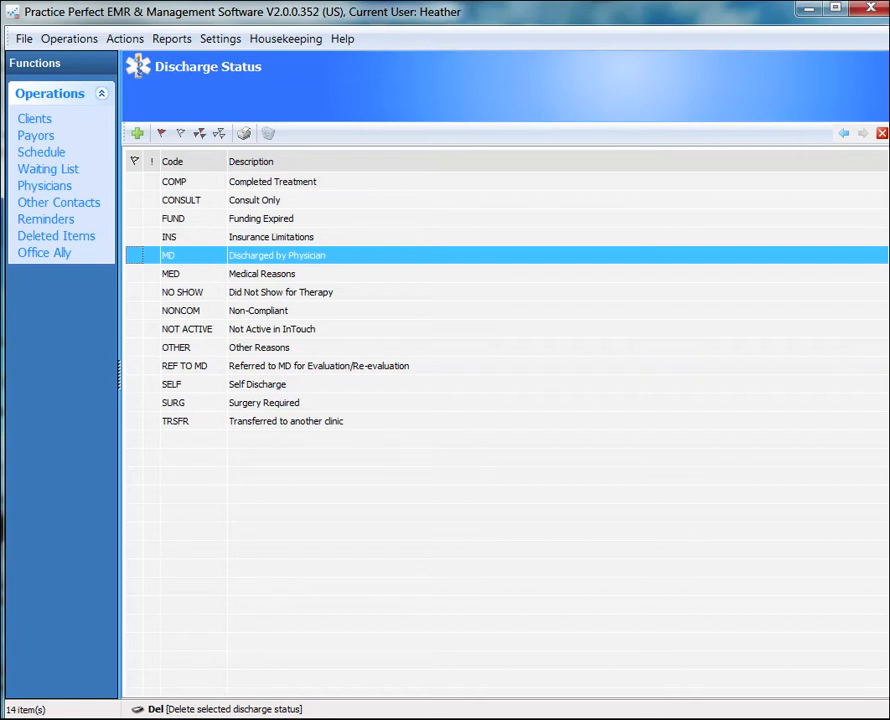
Step: Open the list of discharge surveys from the housekeeping settings
left_click(286, 38)
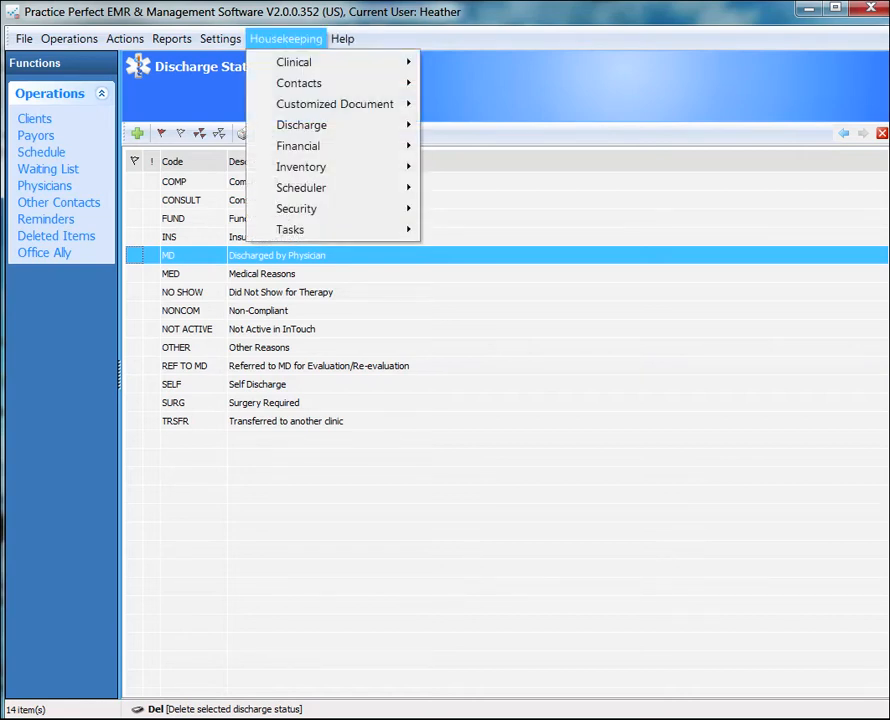
mouse_move(310, 125)
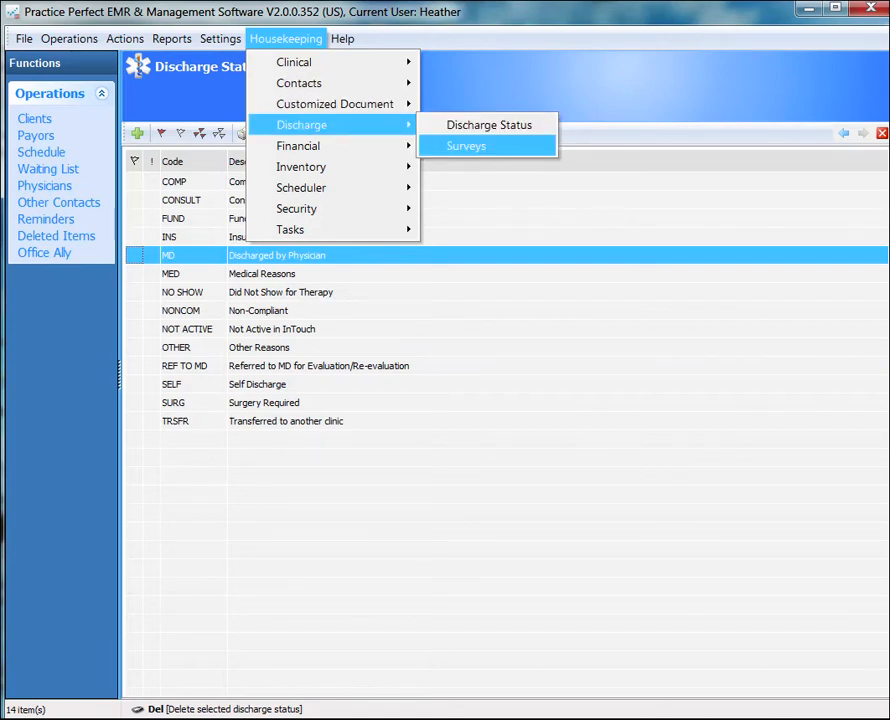
left_click(466, 146)
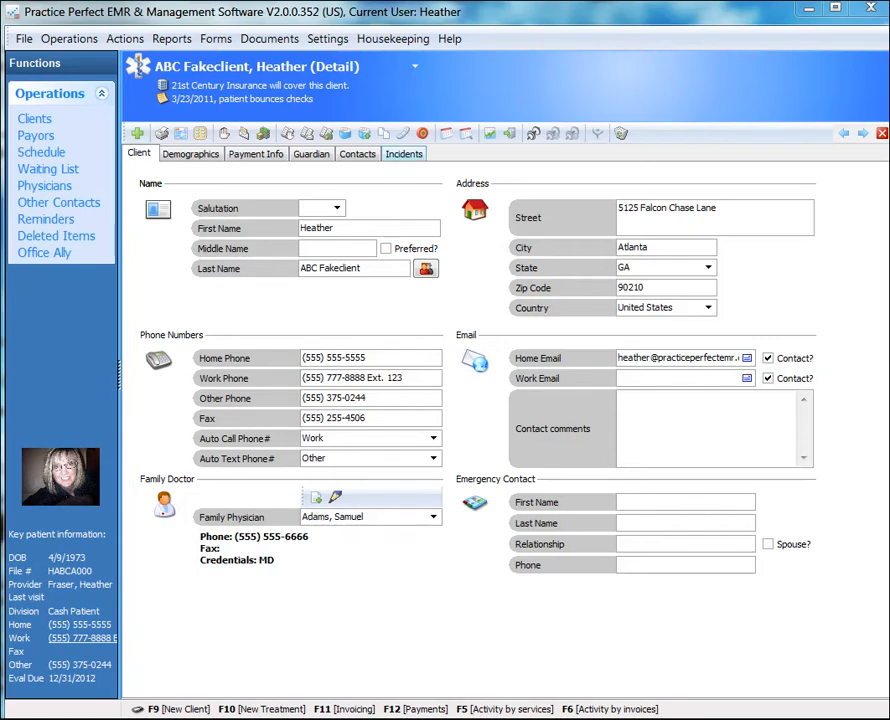
Step: Compare the client's incidents and show the discharge information of the 3/23/2011 head injury incident
left_click(404, 153)
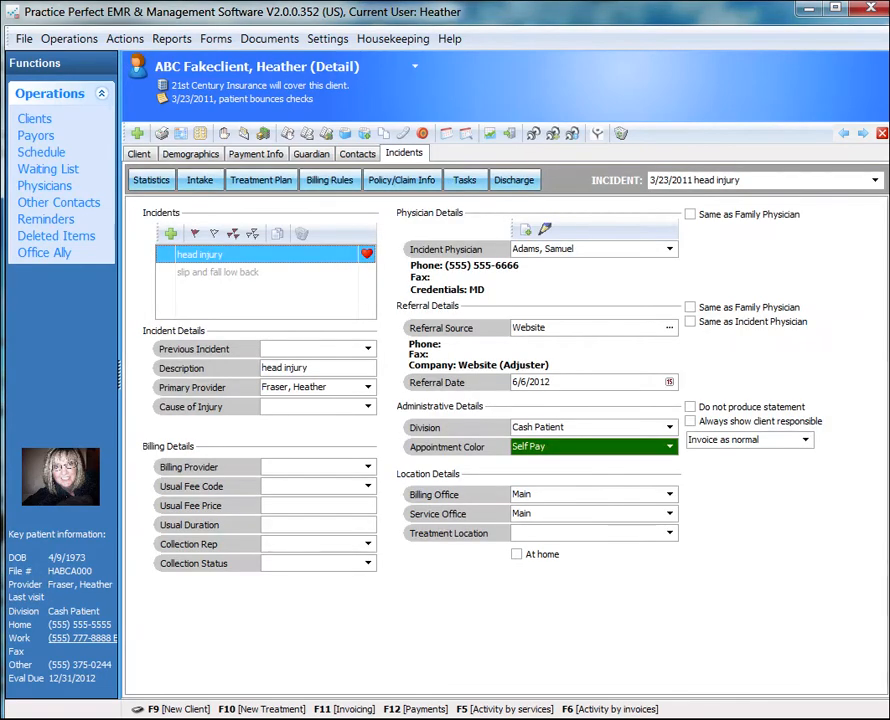
left_click(218, 272)
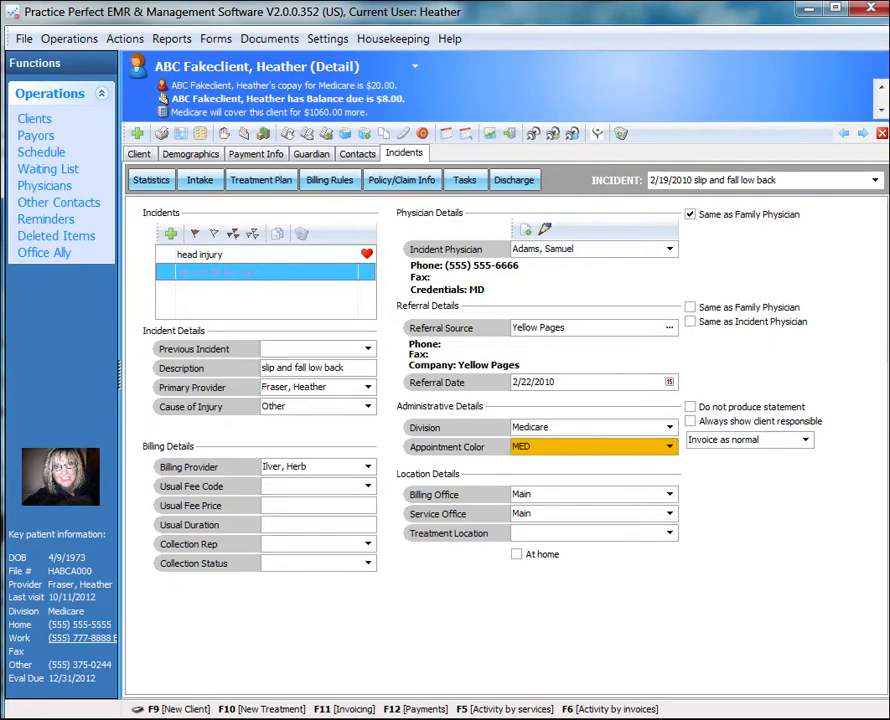
left_click(218, 254)
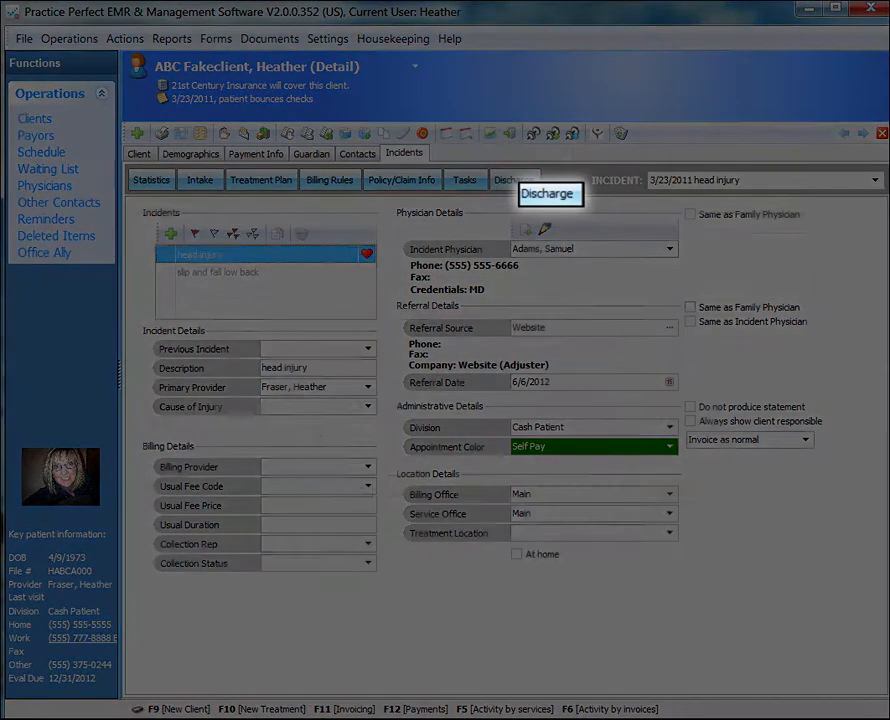
left_click(513, 180)
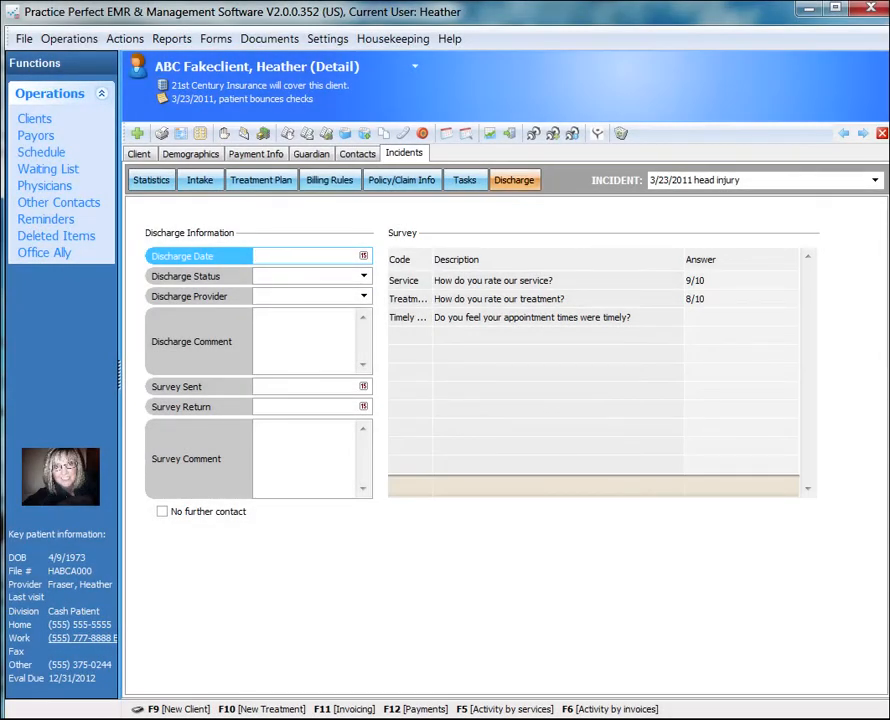
Step: Examine the discharge date calendar, status choices, provider choices and comment field of the head injury incident without entering anything
left_click(363, 256)
left_click(363, 256)
left_click(363, 256)
left_click(363, 256)
left_click(363, 256)
left_click(363, 256)
left_click(363, 256)
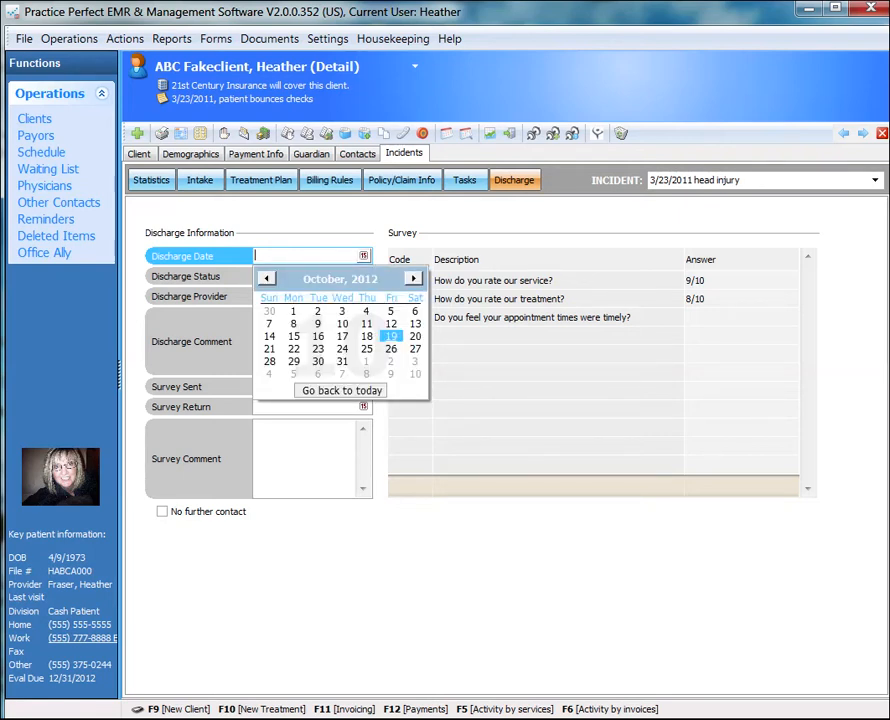
left_click(363, 256)
left_click(363, 276)
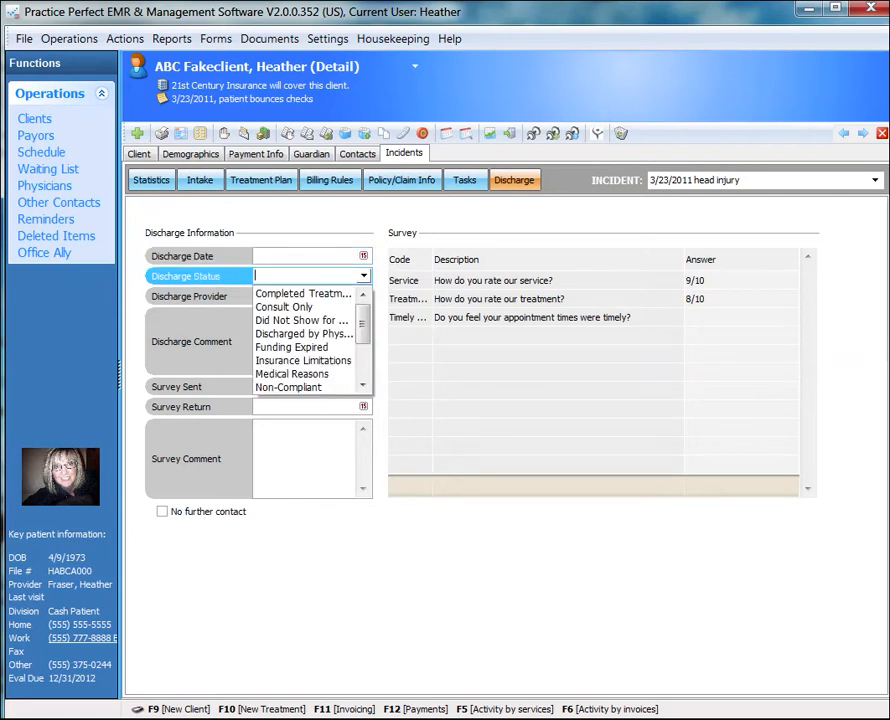
left_click(363, 276)
left_click(363, 296)
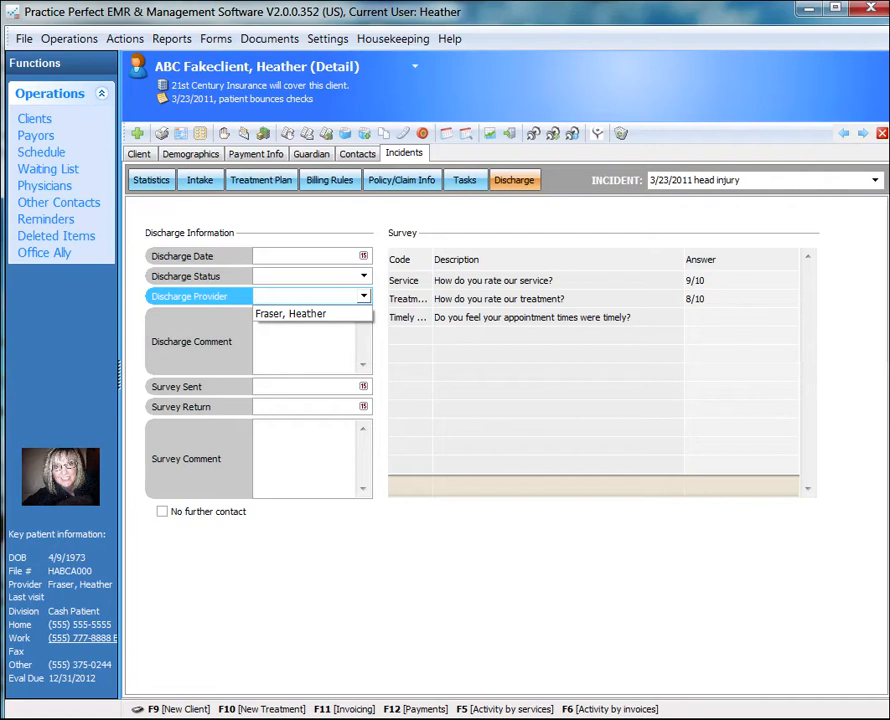
left_click(363, 296)
left_click(310, 337)
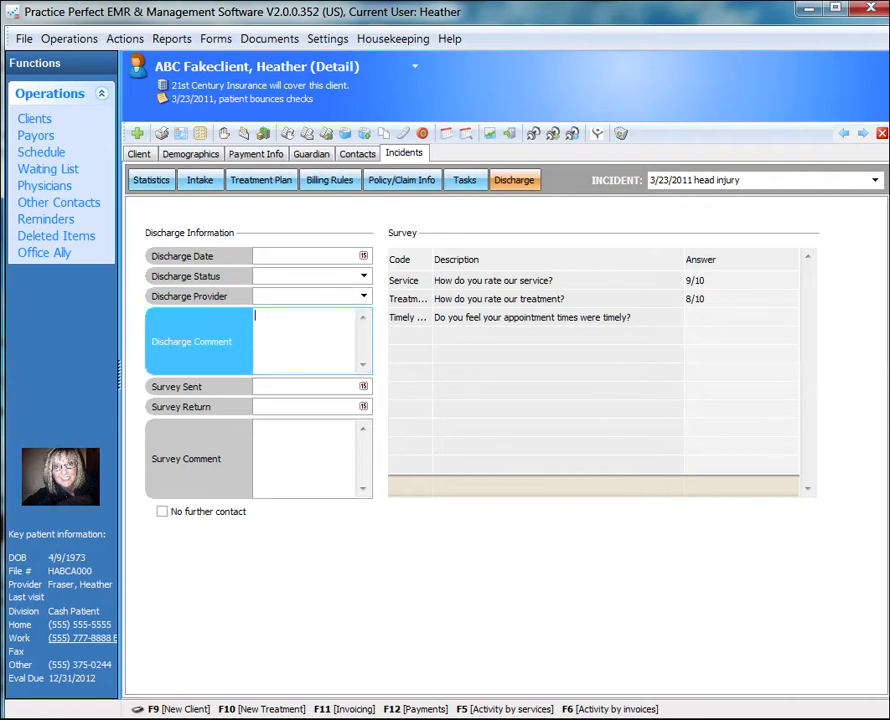
Step: Look over the Survey Sent, Survey Return and Survey Comment fields, leaving them blank
left_click(305, 387)
left_click(305, 407)
left_click(305, 454)
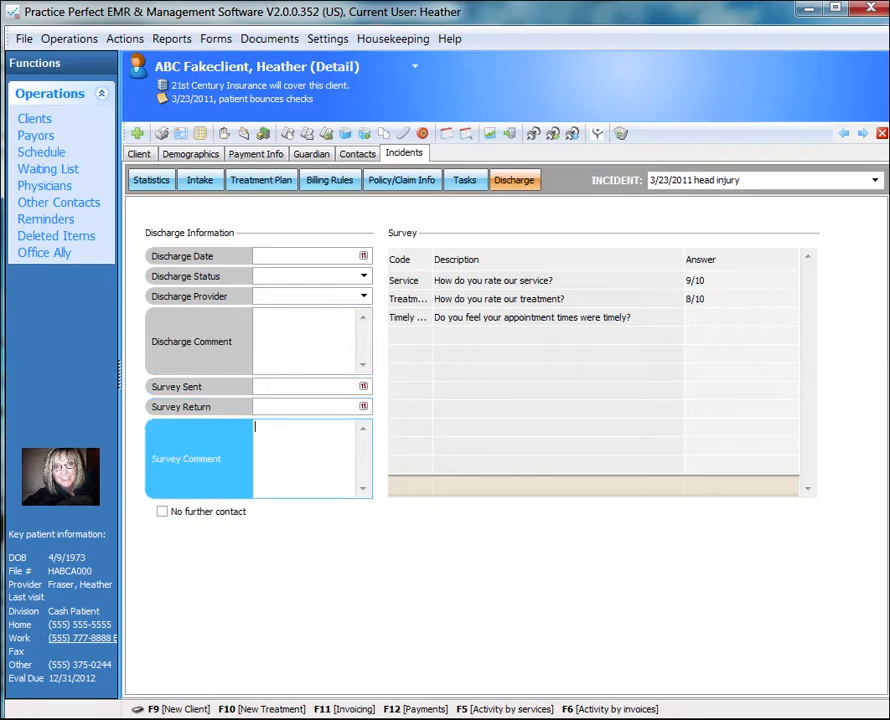
left_click(305, 387)
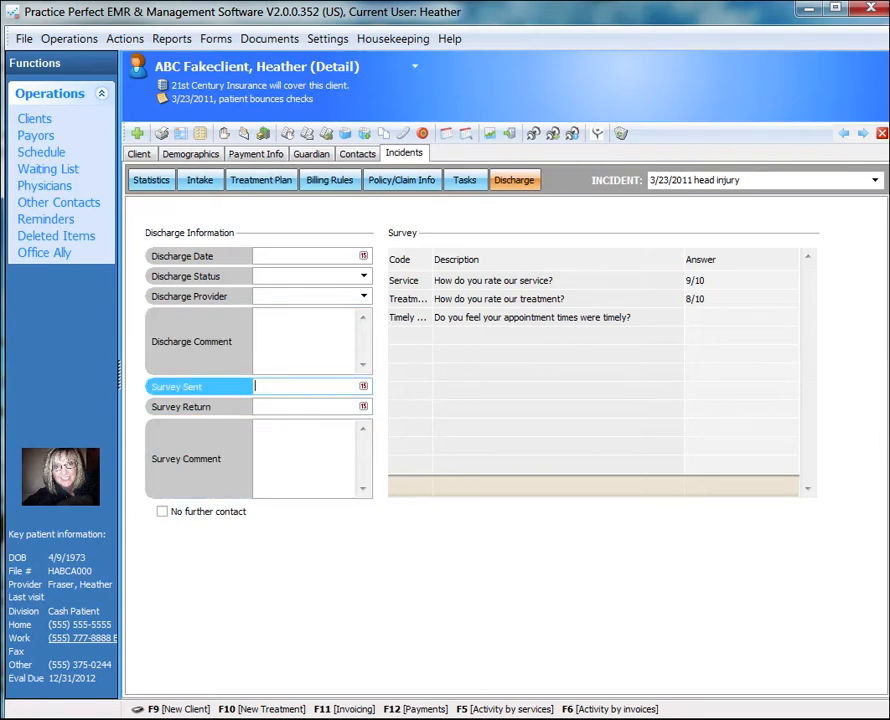
Step: Go through the discharge survey questions and answer the one about timely appointment times with 7/10
left_click(557, 281)
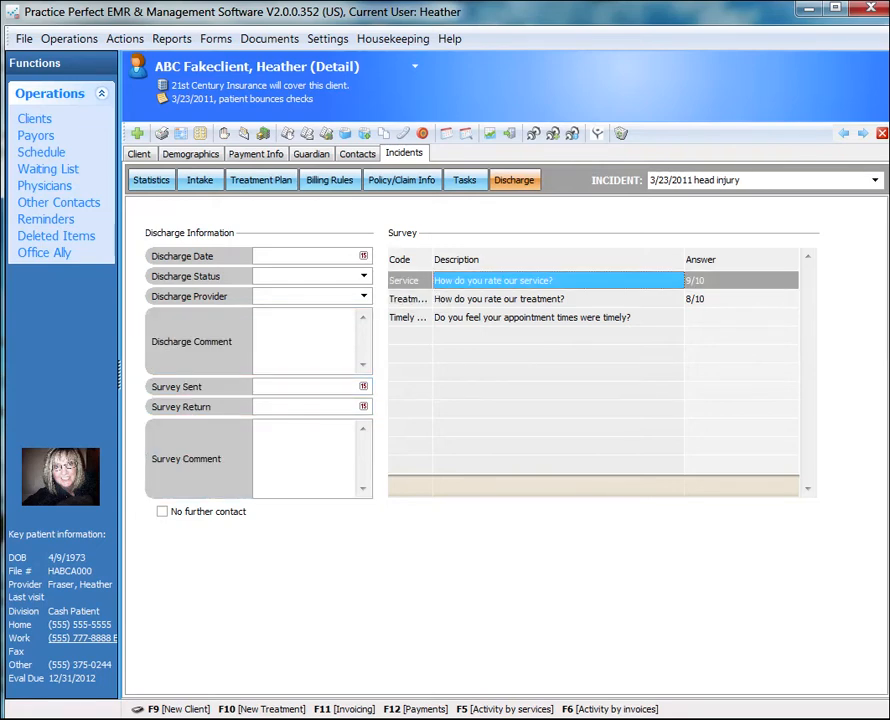
left_click(557, 299)
left_click(557, 317)
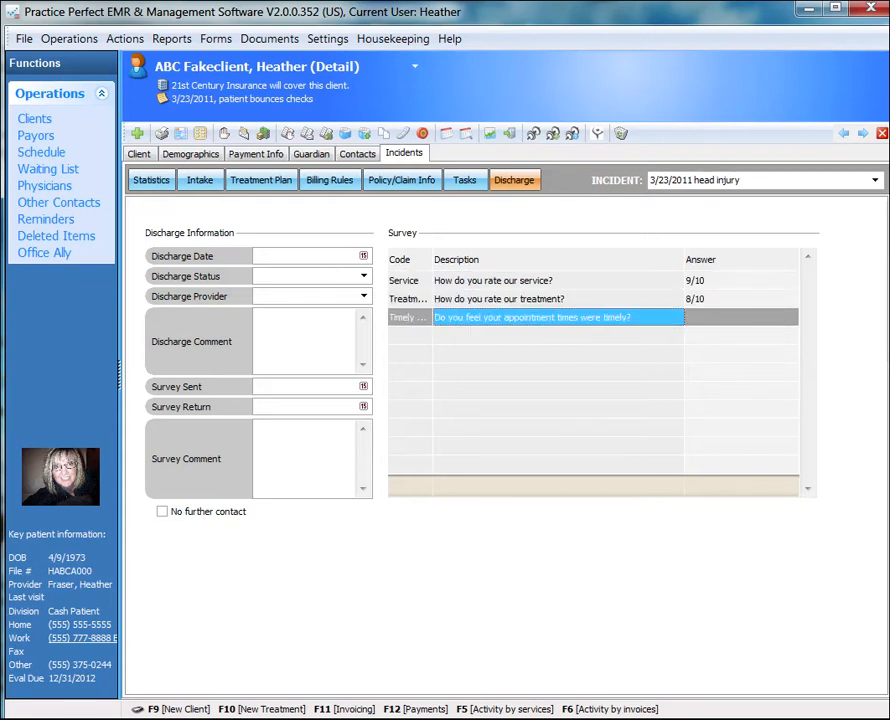
left_click(742, 317)
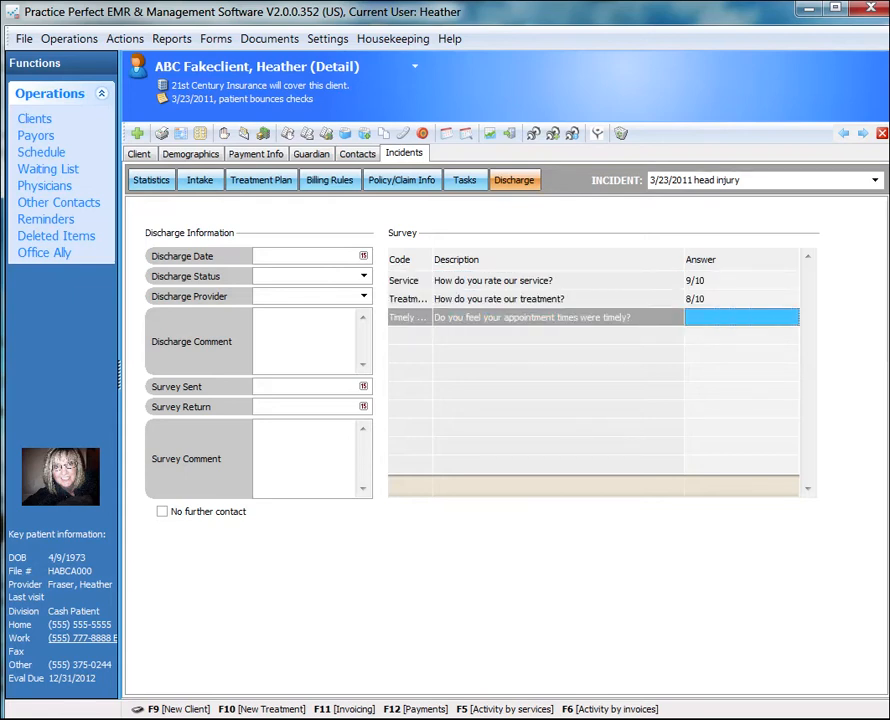
type("7/10")
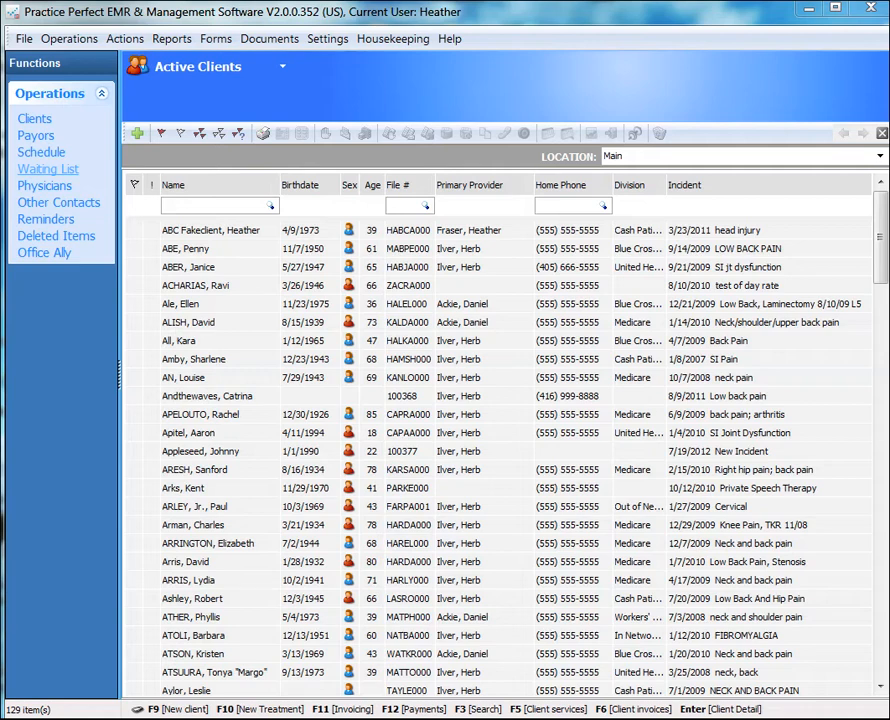
Step: Flag the first client in the active clients list, open the head injury incident's discharge form and try its Delete future appointment(s) option
left_click(210, 230)
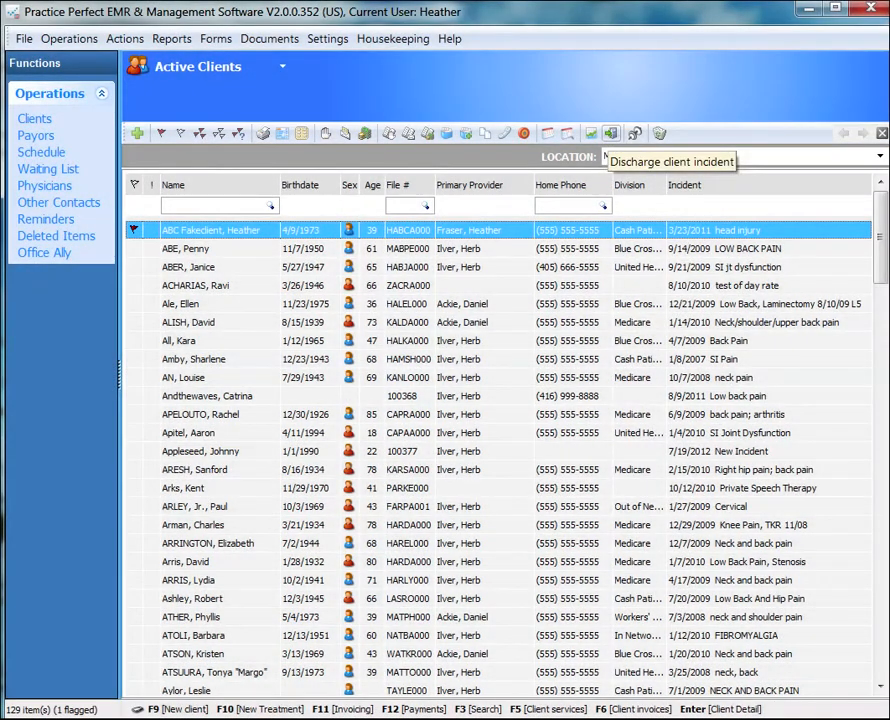
left_click(611, 133)
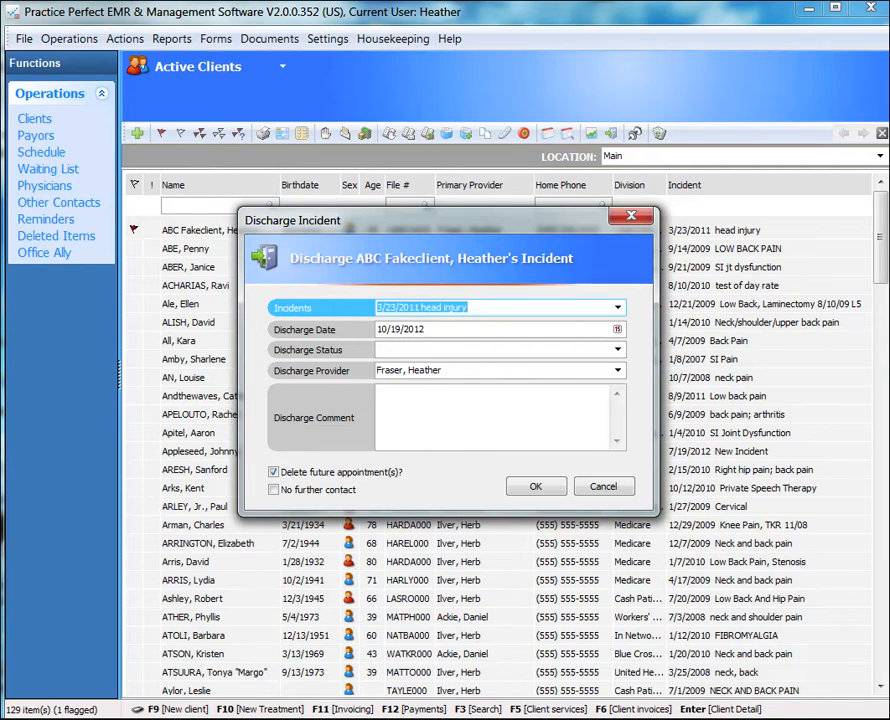
left_click(274, 472)
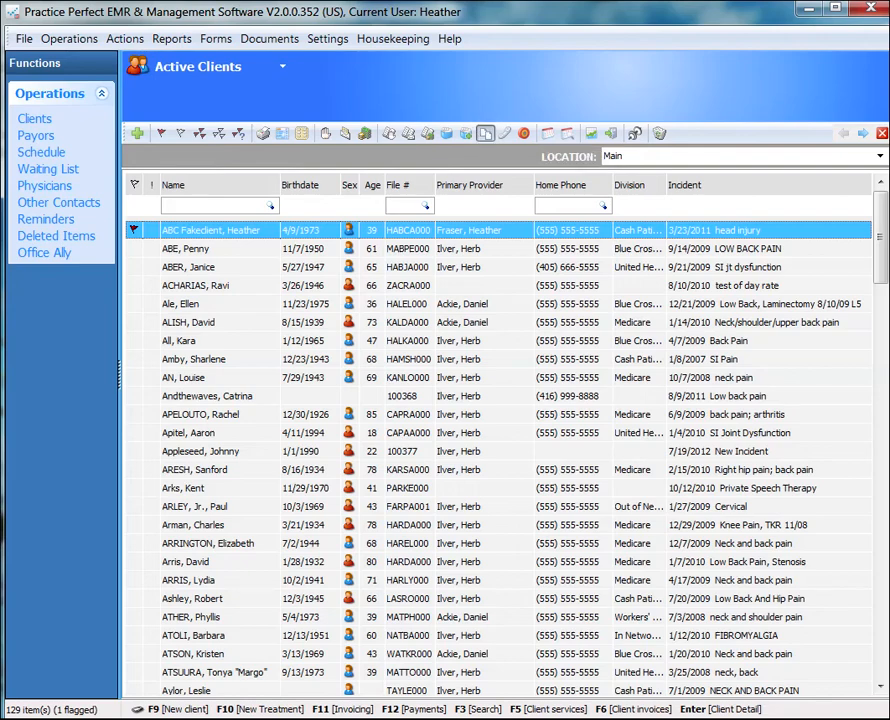
Step: Open the client's documents and start a new Discharge Summary for the head injury incident
left_click(505, 133)
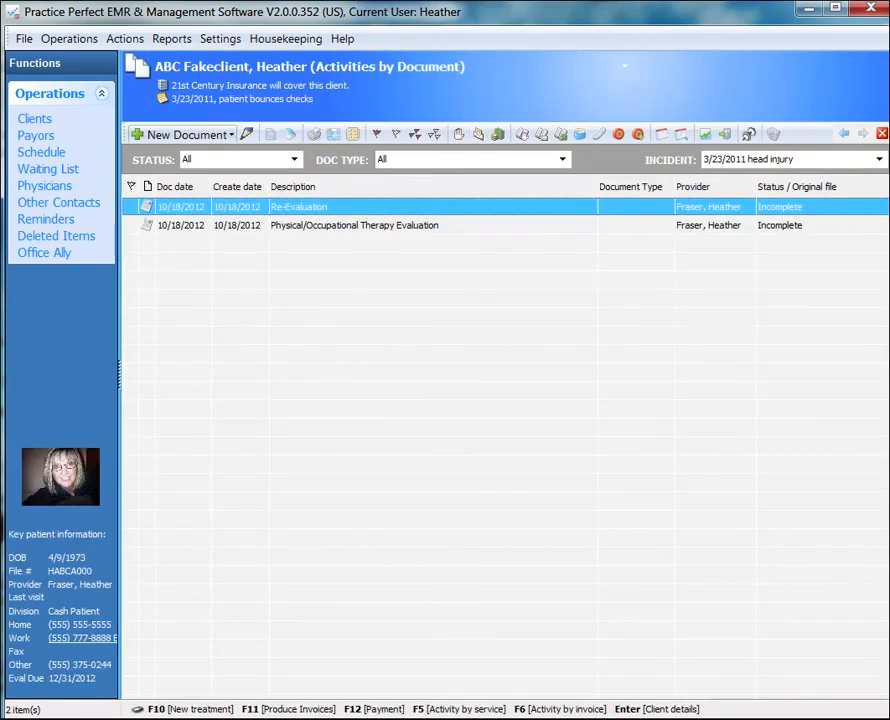
left_click(188, 134)
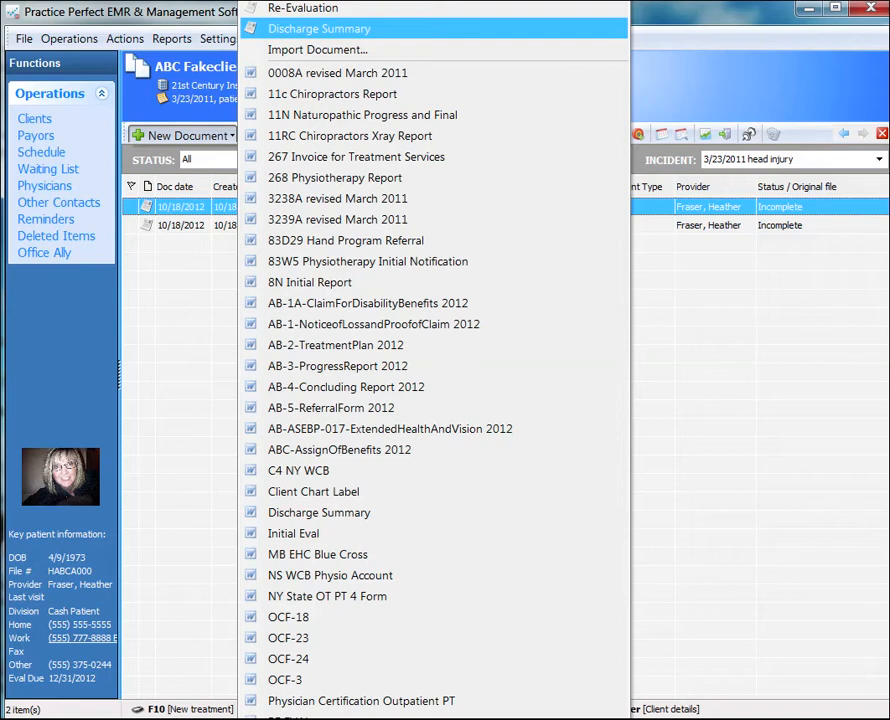
left_click(318, 28)
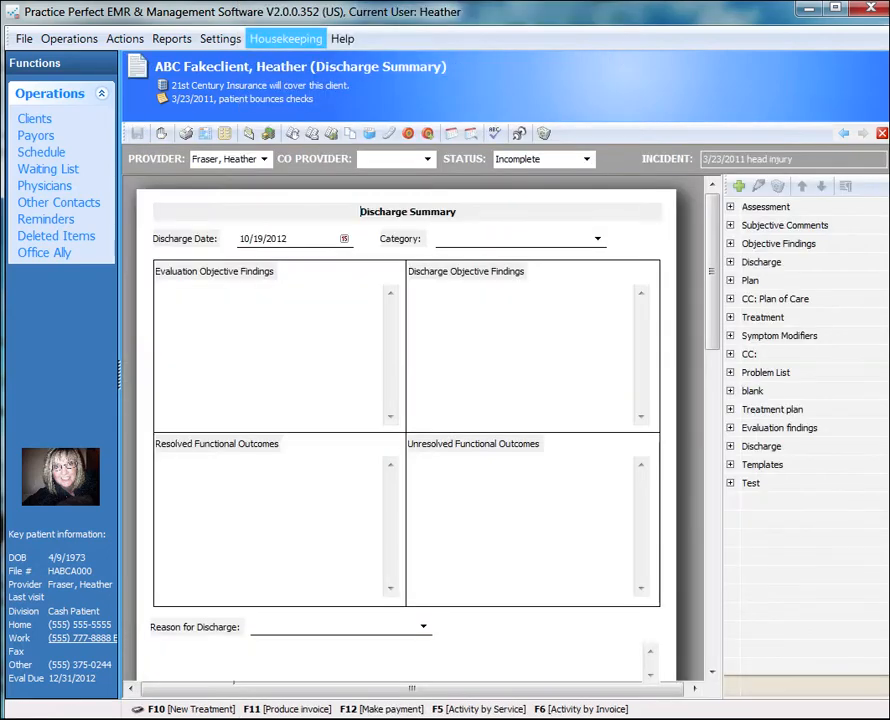
Step: Examine the Category and Reason for Discharge choices in the discharge summary and return to the active clients list
left_click(597, 238)
left_click(597, 238)
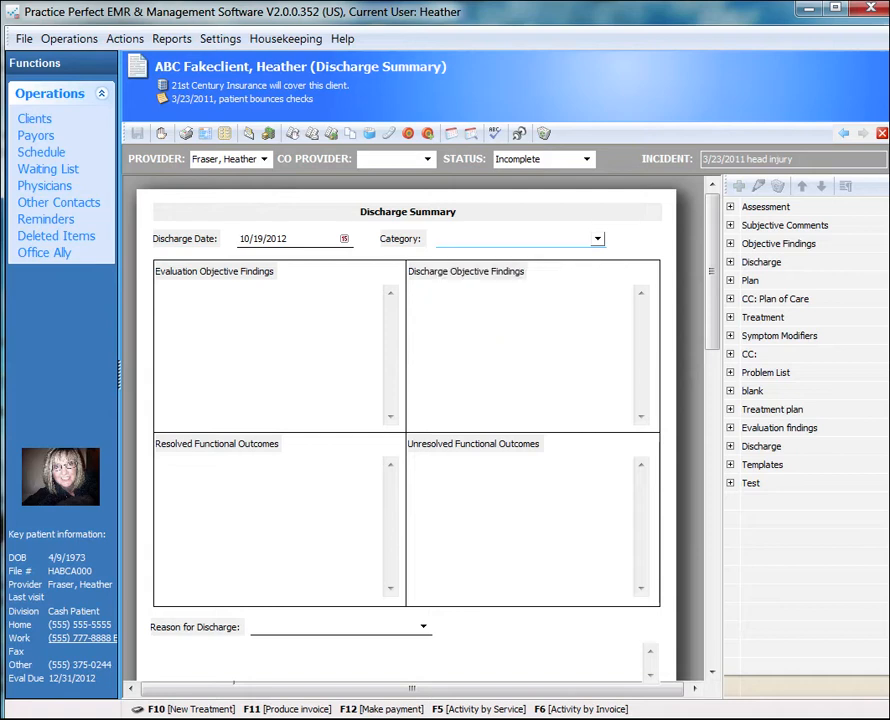
left_click(597, 238)
left_click(597, 238)
left_click(423, 627)
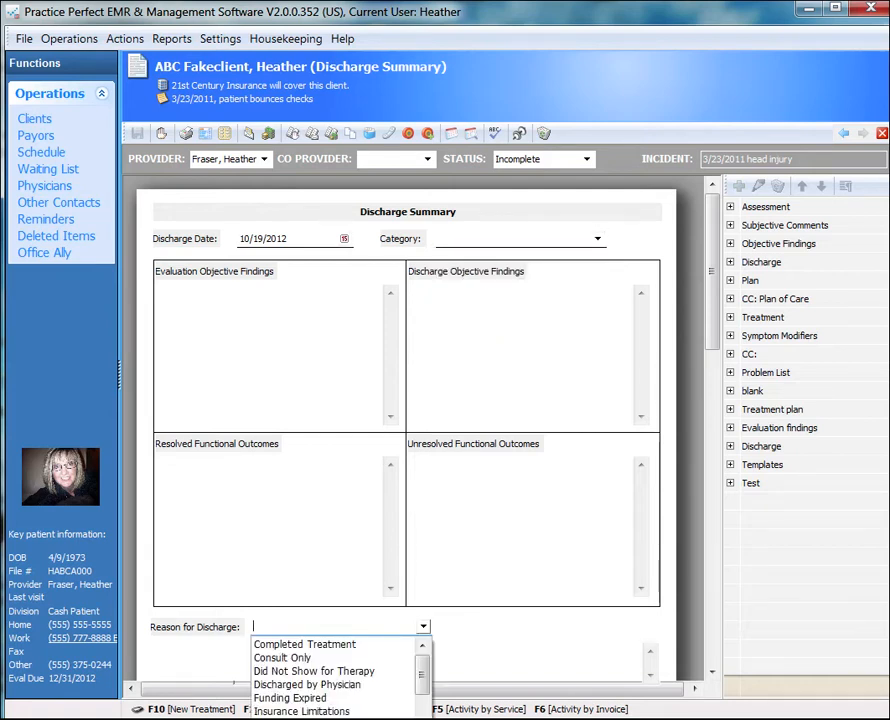
left_click(423, 627)
left_click(423, 627)
left_click(423, 627)
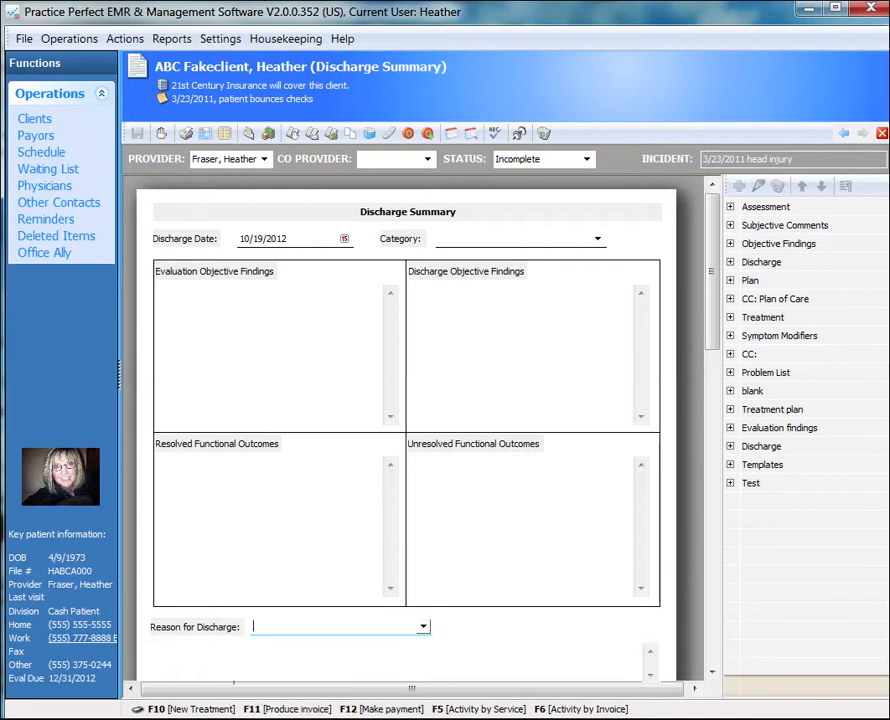
left_click(423, 627)
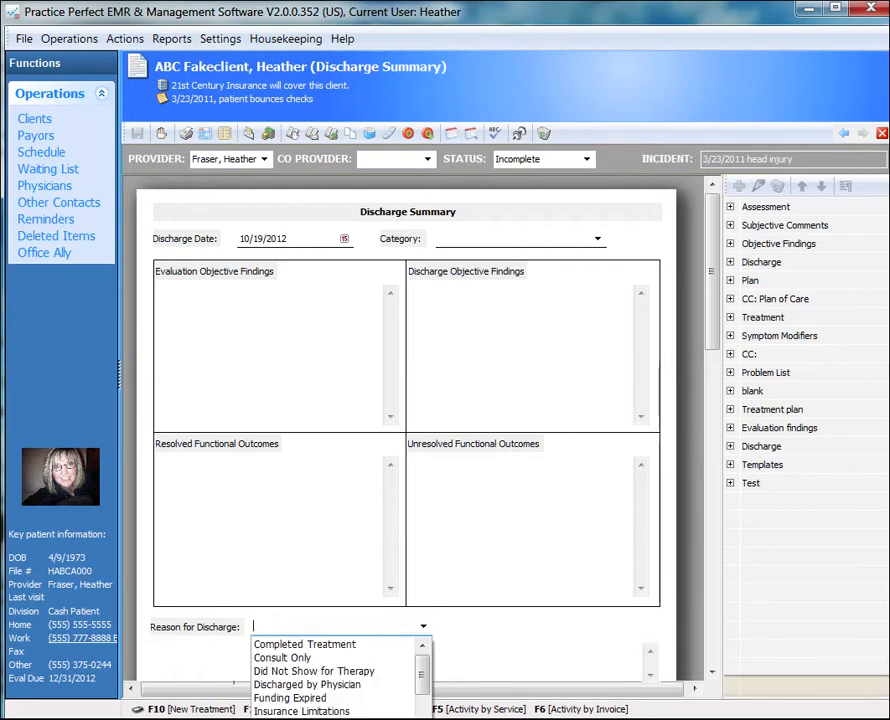
left_click(34, 119)
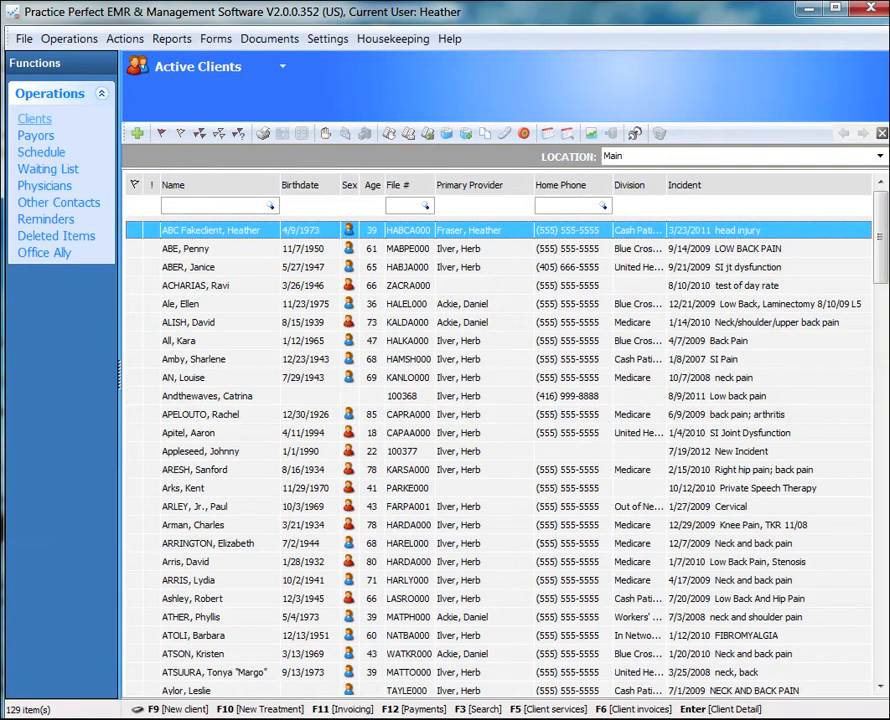
Step: Switch the client listing to All Clients and examine how discharged and active clients are listed
left_click(282, 67)
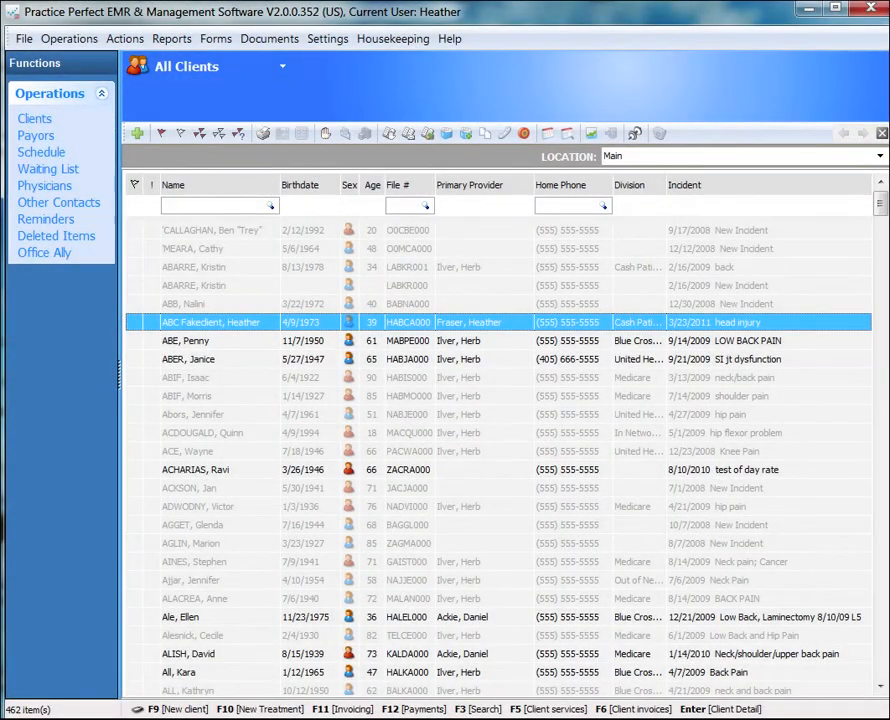
left_click(212, 249)
key("Down")
key("Down")
key("Down")
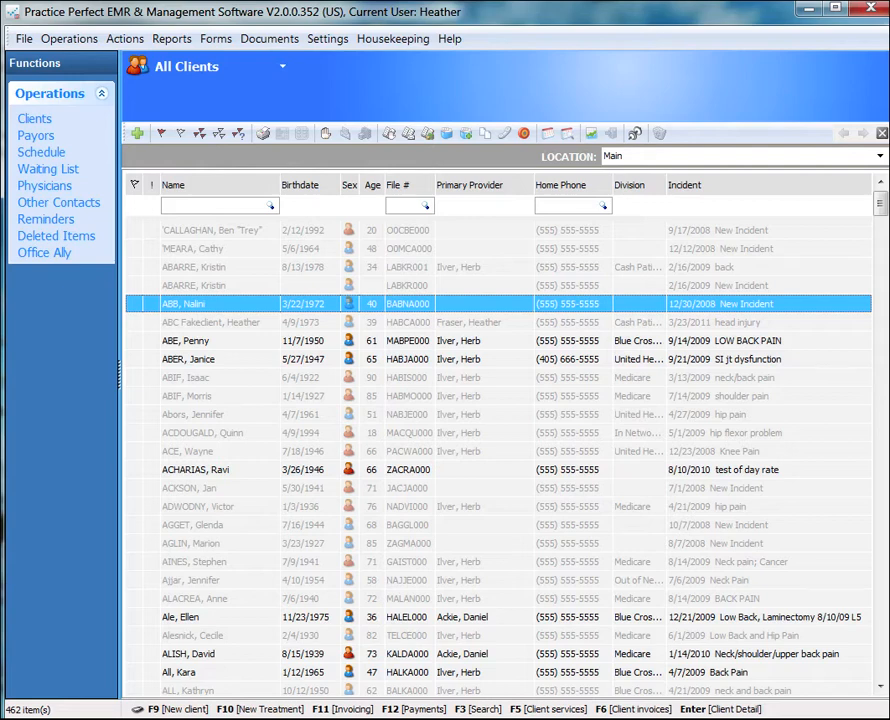
key("Down")
key("Down")
key("Down")
key("Down")
key("Down")
key("Down")
key("Down")
key("Down")
key("Down")
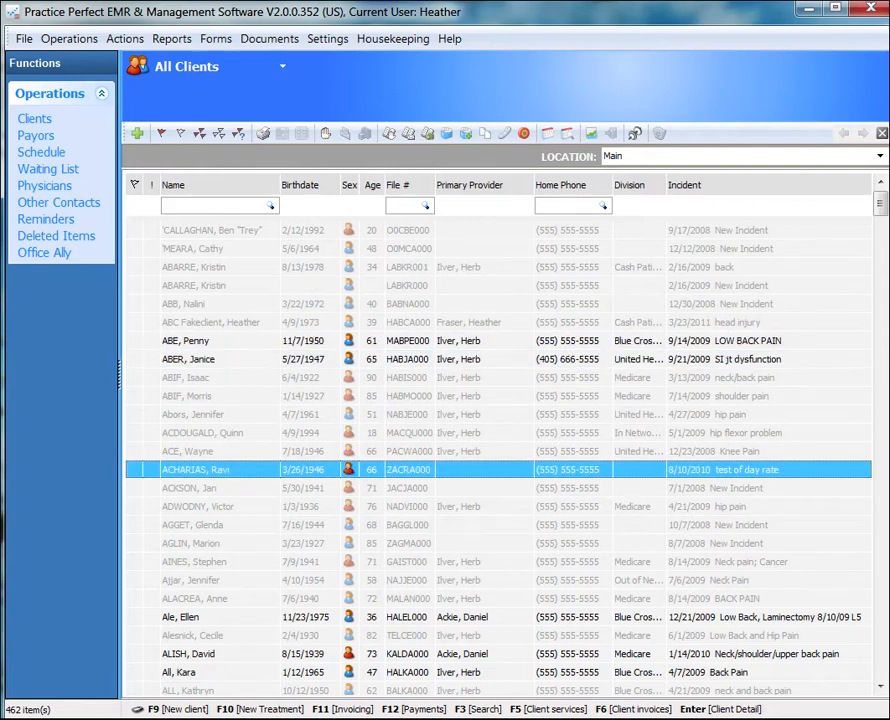
key("Down")
key("Down")
key("Down")
key("Down")
key("Down")
key("Down")
key("Down")
key("Down")
key("Down")
key("Down")
key("Down")
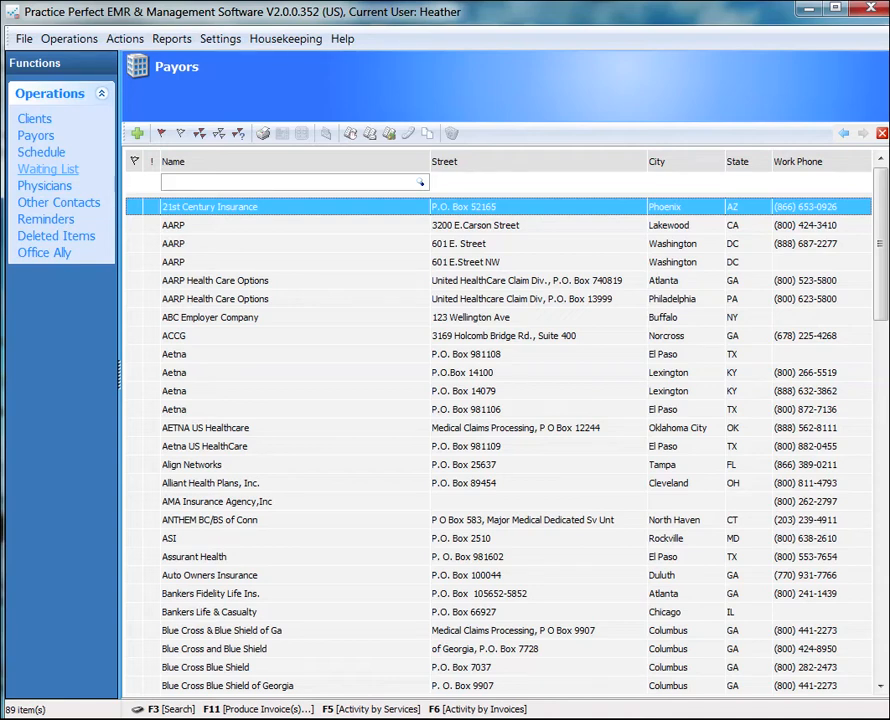
Step: Open the CCI Edit Listing and examine the 97002/97762 and 97012/97002 fee code pairs with their option and required modifier
left_click(286, 38)
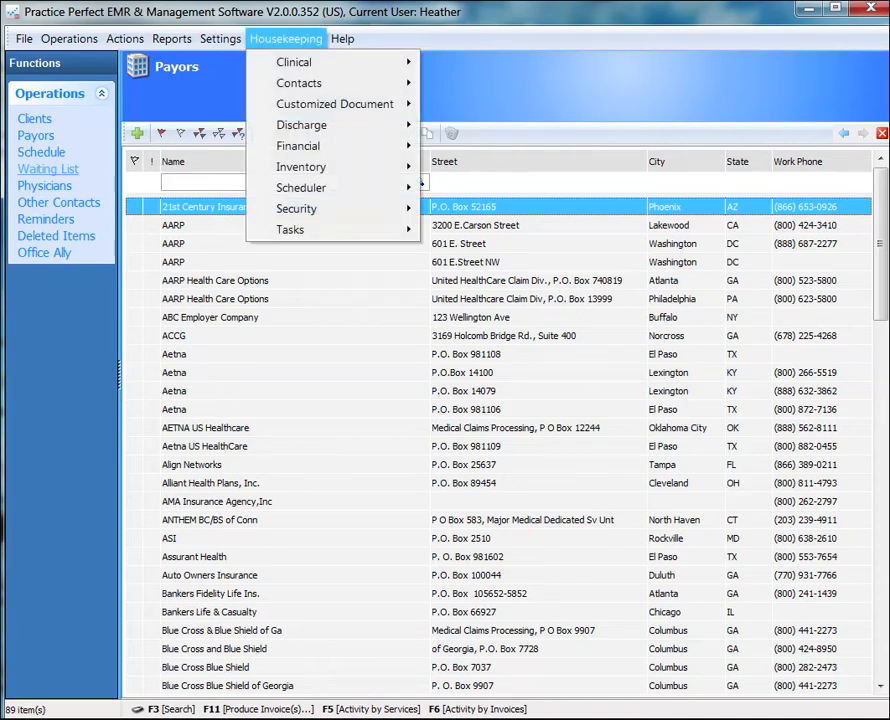
mouse_move(300, 146)
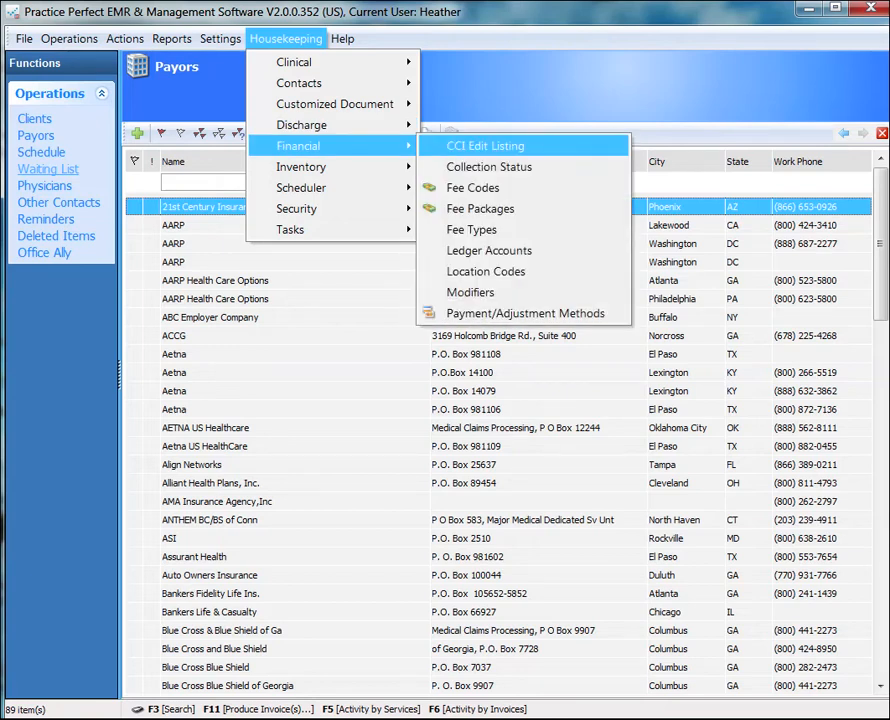
left_click(485, 146)
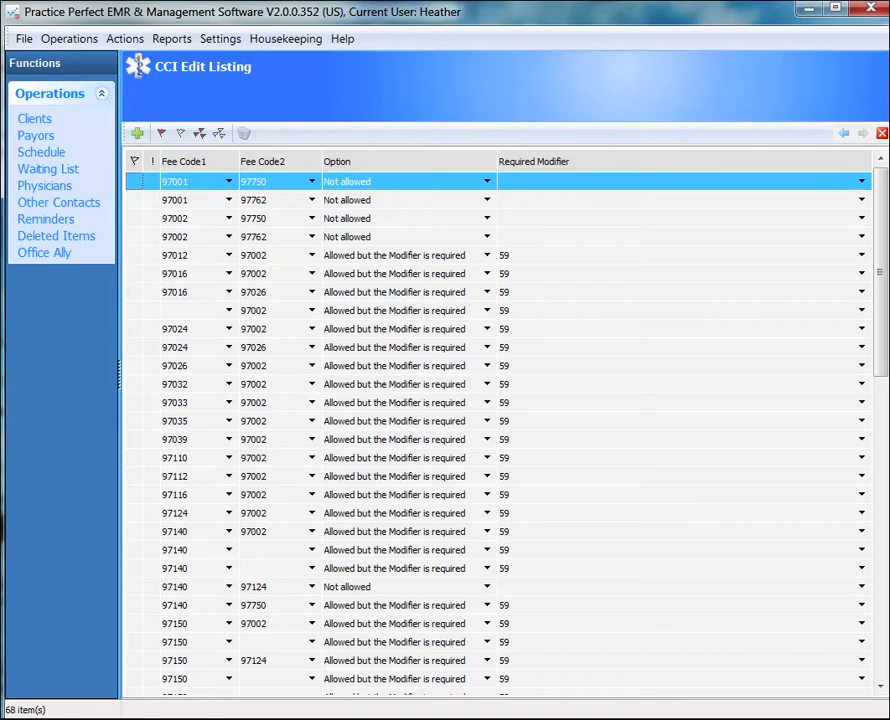
left_click(408, 237)
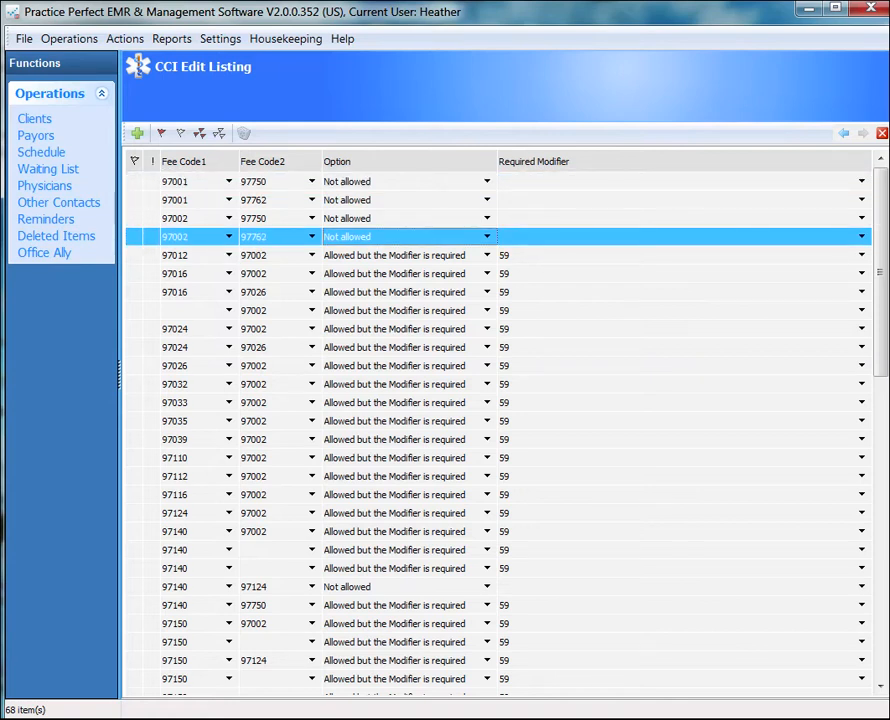
left_click(408, 255)
left_click(680, 255)
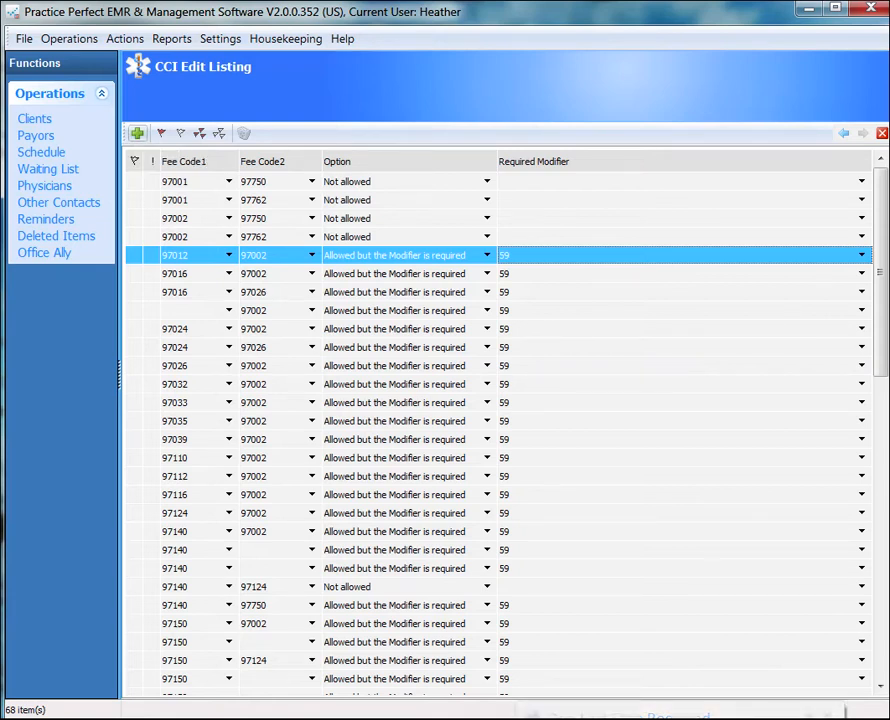
Step: Flag the 97002/97762 and 97012/97002 fee code pairs in the CCI Edit Listing and clear both flags
left_click(133, 236)
left_click(133, 255)
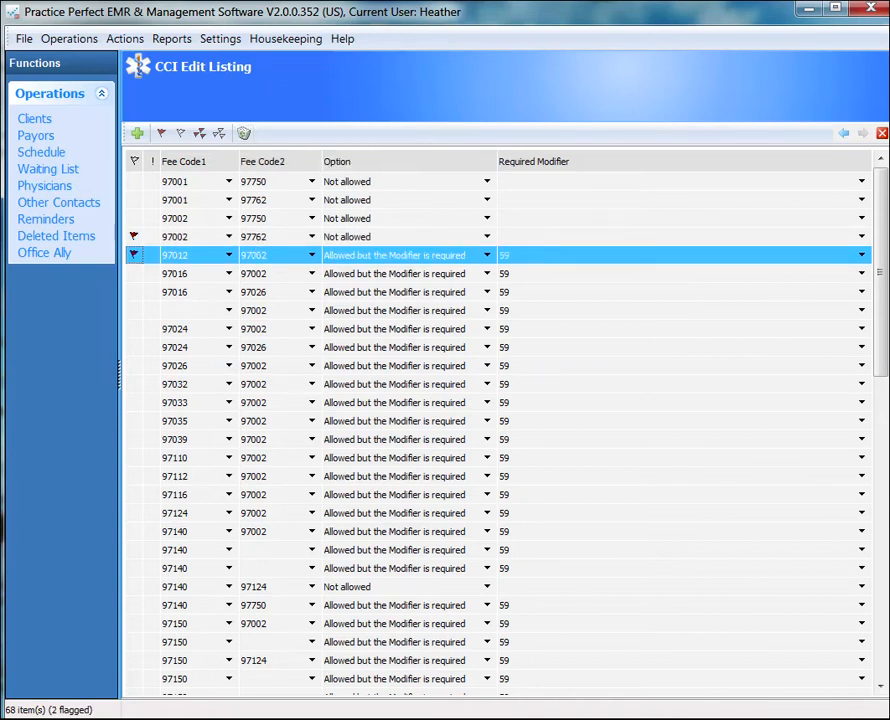
left_click(133, 255)
left_click(133, 237)
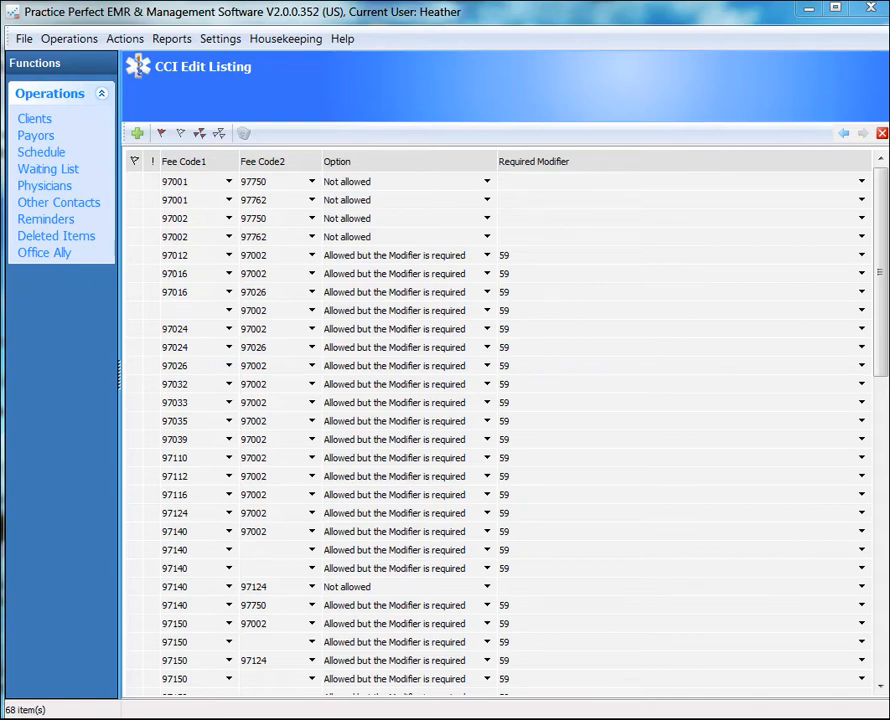
Step: Open the billing preferences of the 21st Century Insurance payor and try switching Enable CCI Checking off and on
left_click(36, 135)
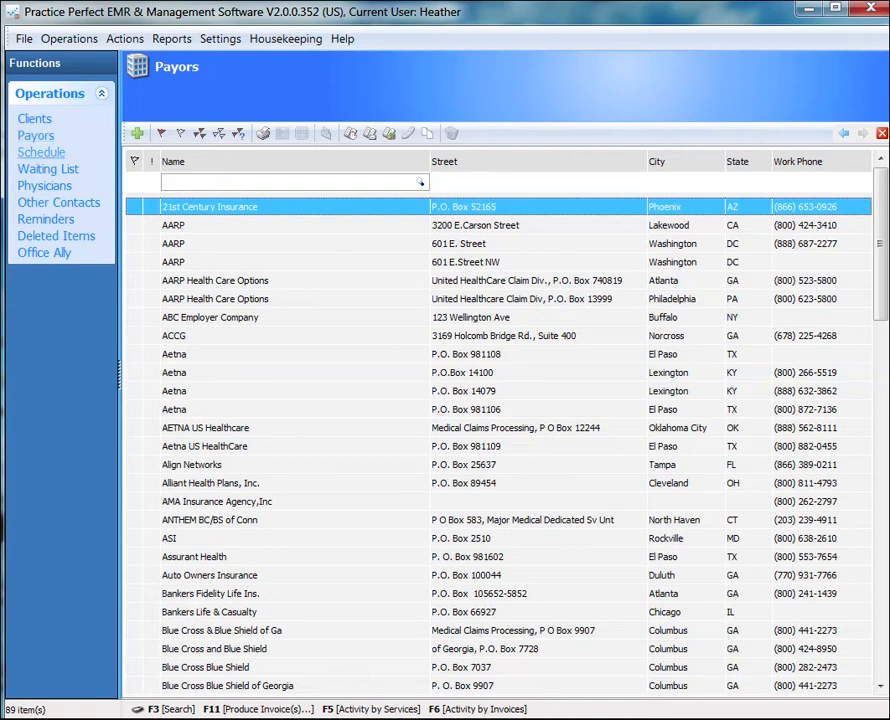
double_click(210, 207)
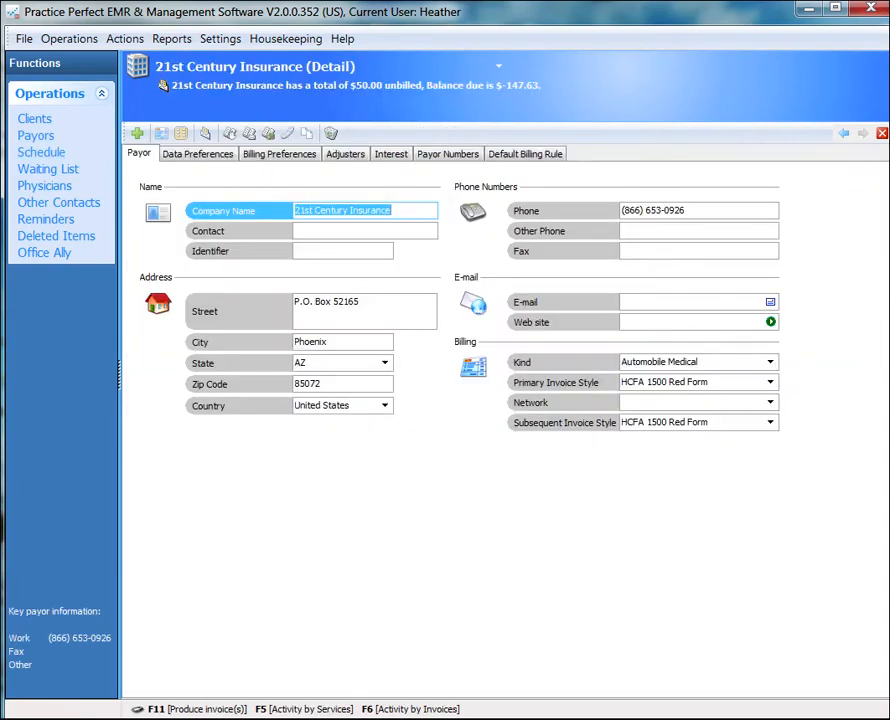
left_click(279, 153)
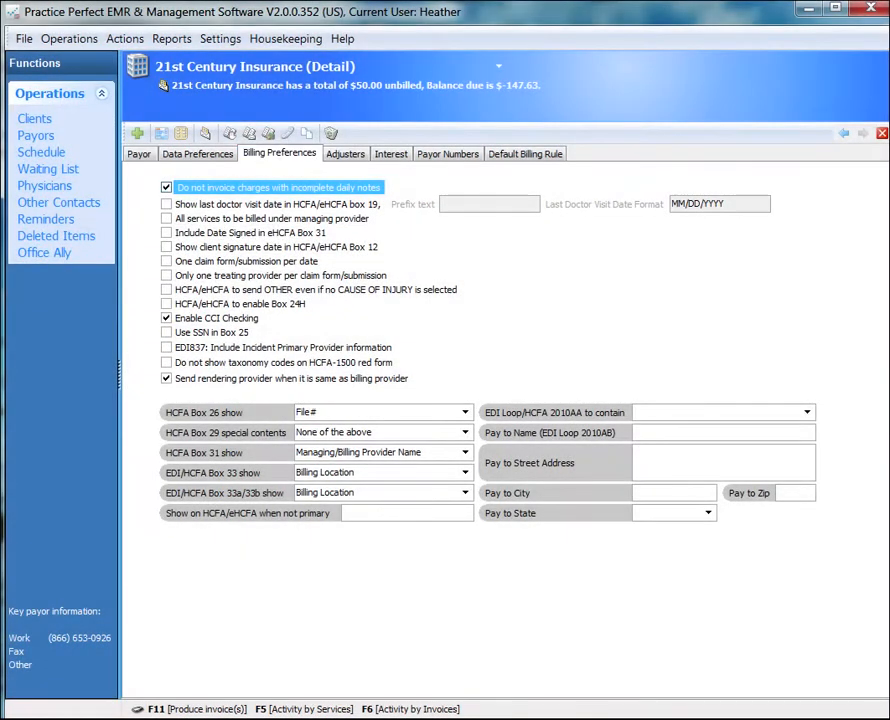
left_click(167, 318)
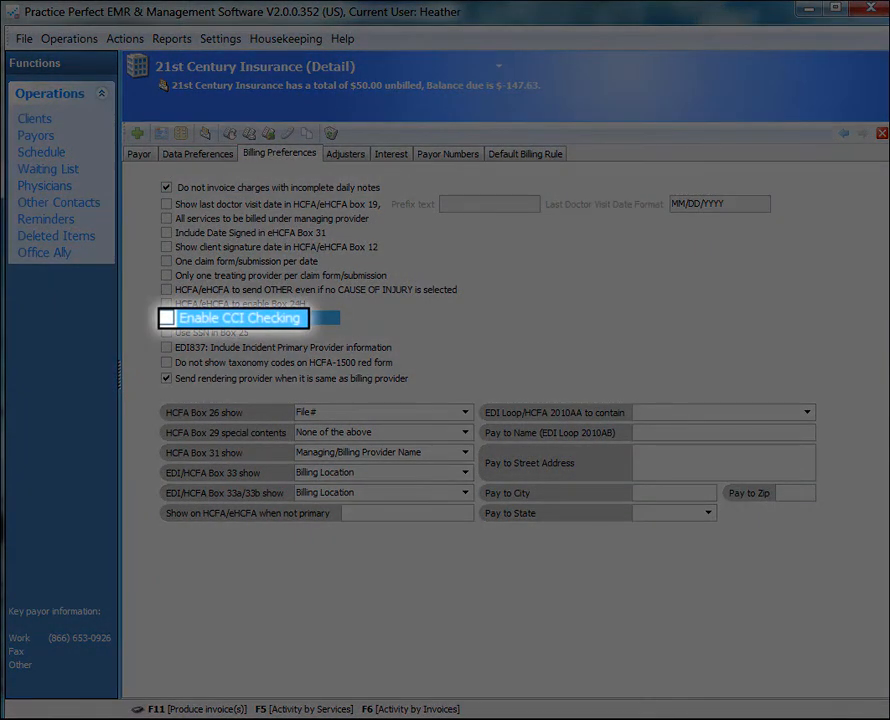
left_click(167, 318)
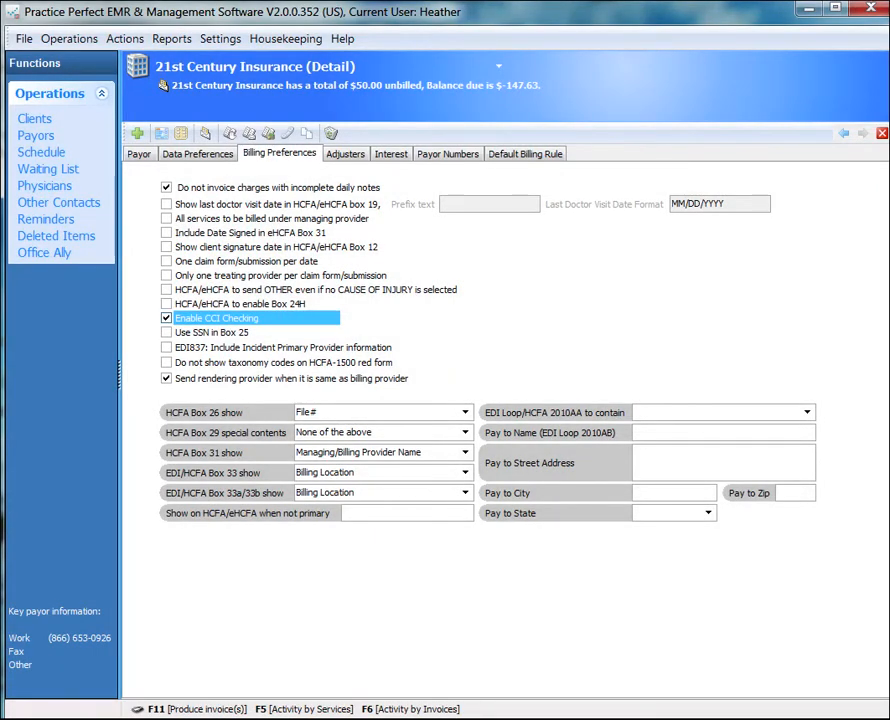
left_click(167, 318)
left_click(167, 318)
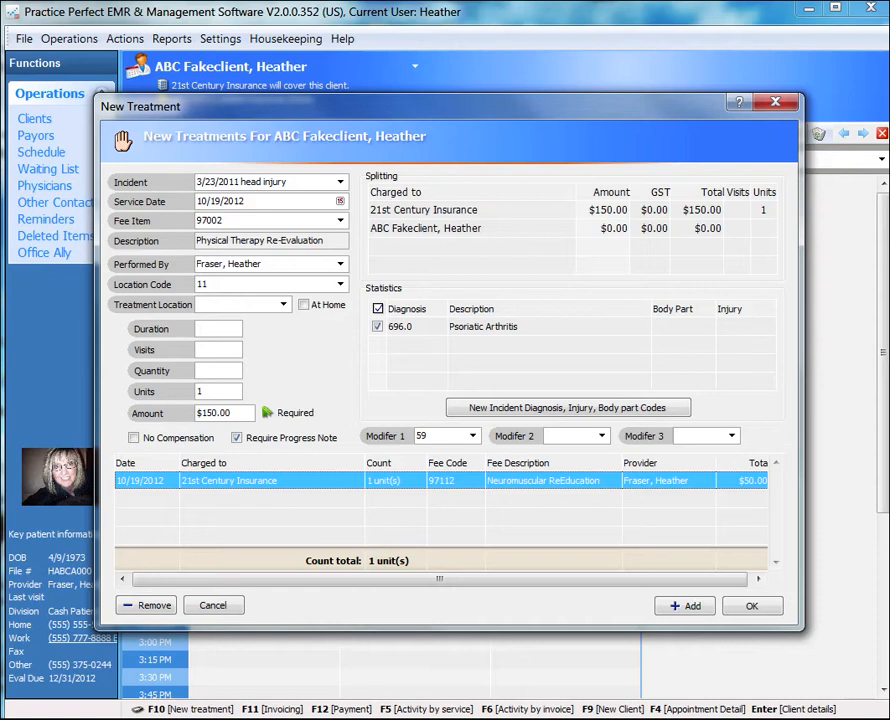
Step: Add the 97002 Physical Therapy Re-Evaluation charge with modifier 59 to the client's new treatments
left_click(240, 220)
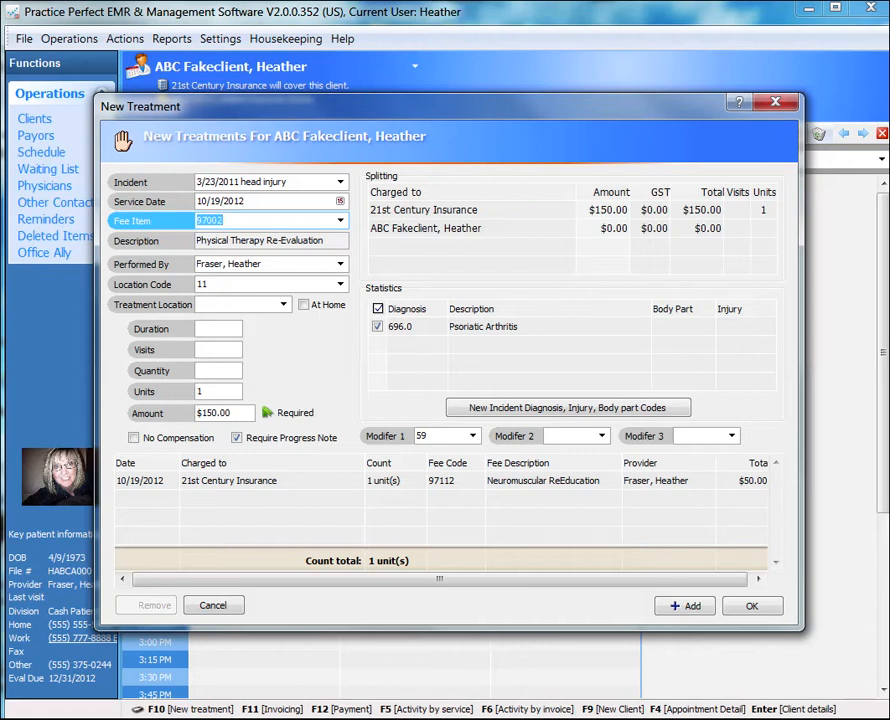
left_click(428, 436)
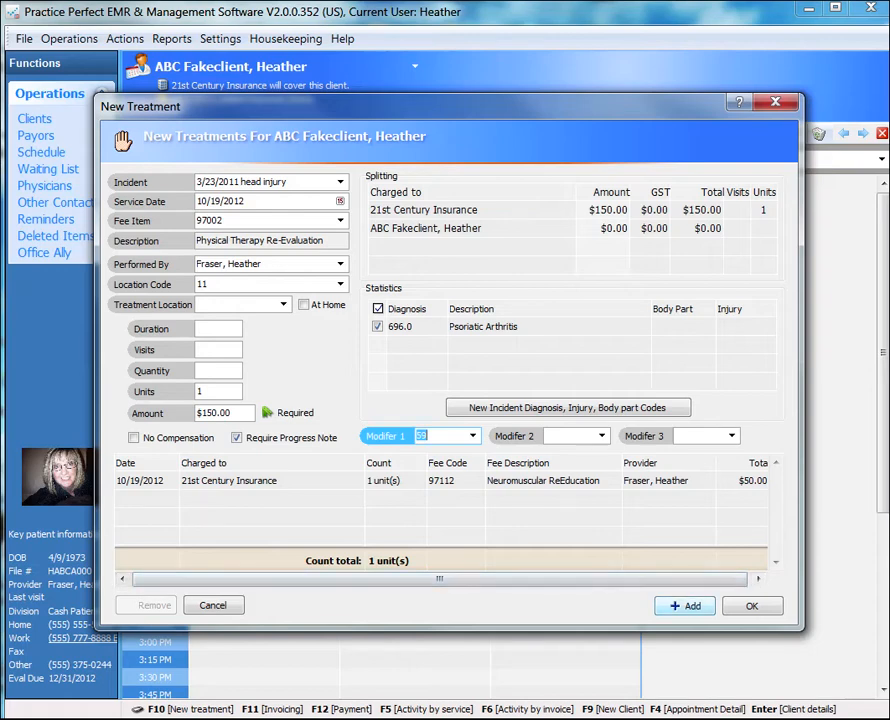
left_click(686, 605)
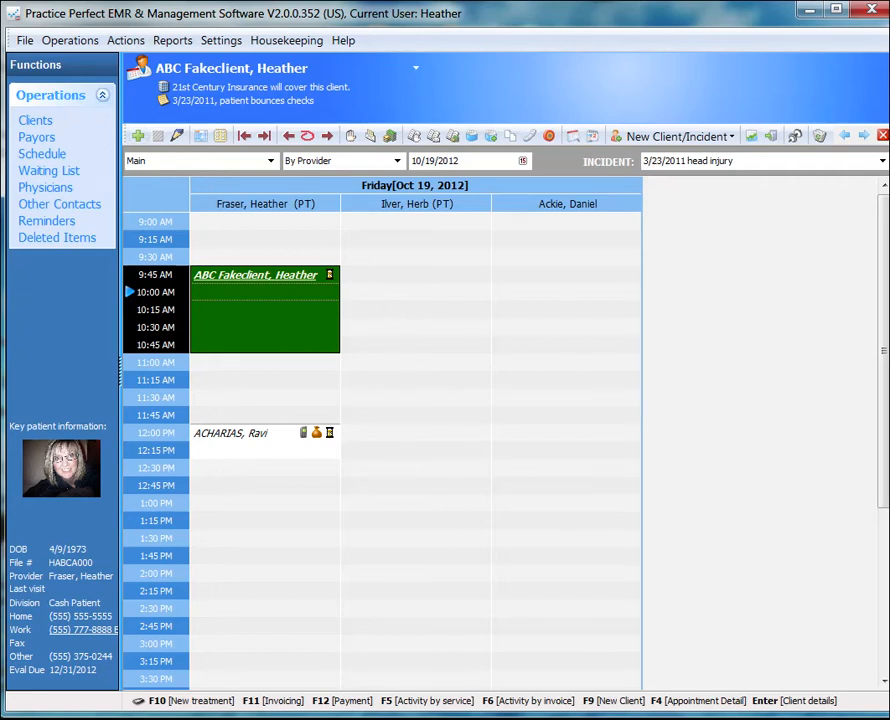
left_click(102, 95)
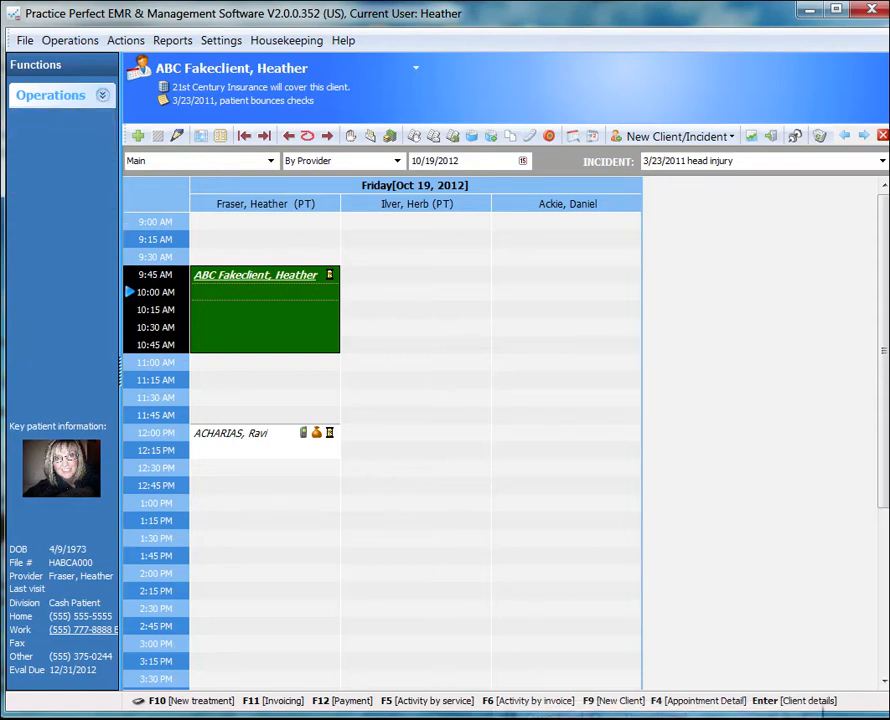
left_click(102, 95)
left_click(102, 95)
left_click(102, 95)
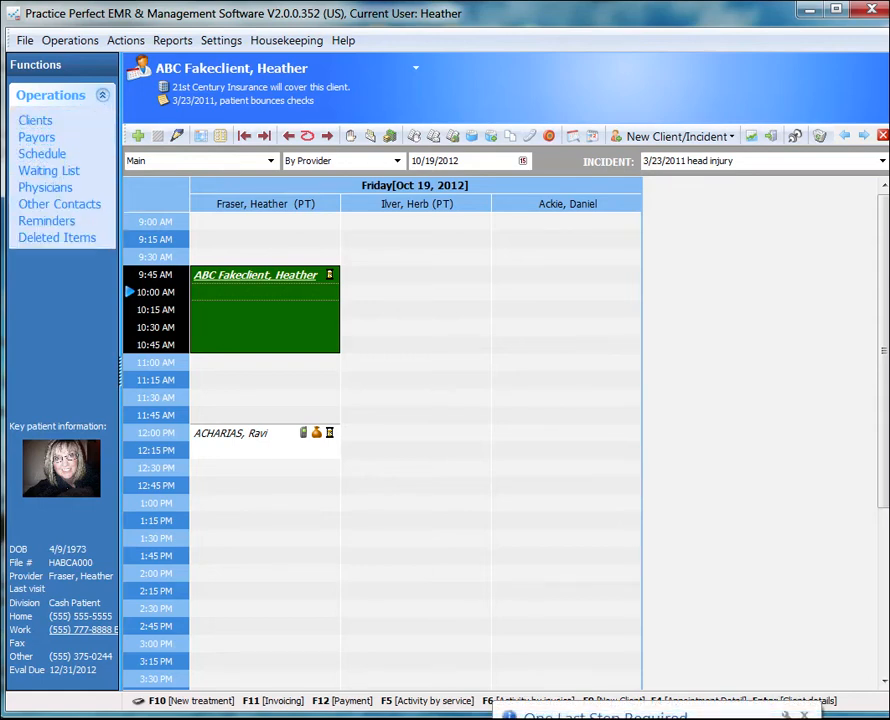
left_click(102, 95)
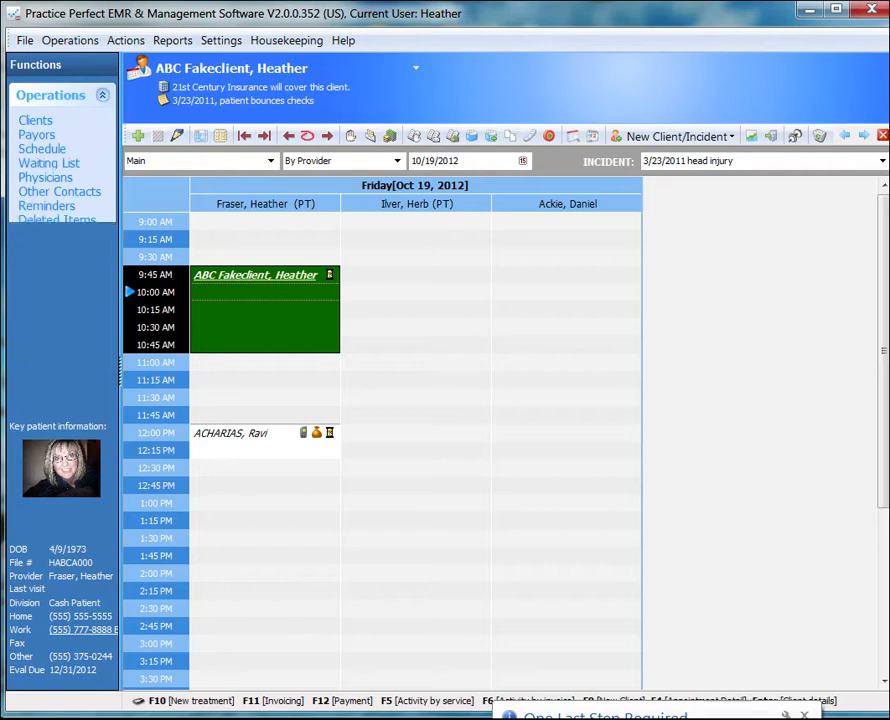
left_click(102, 95)
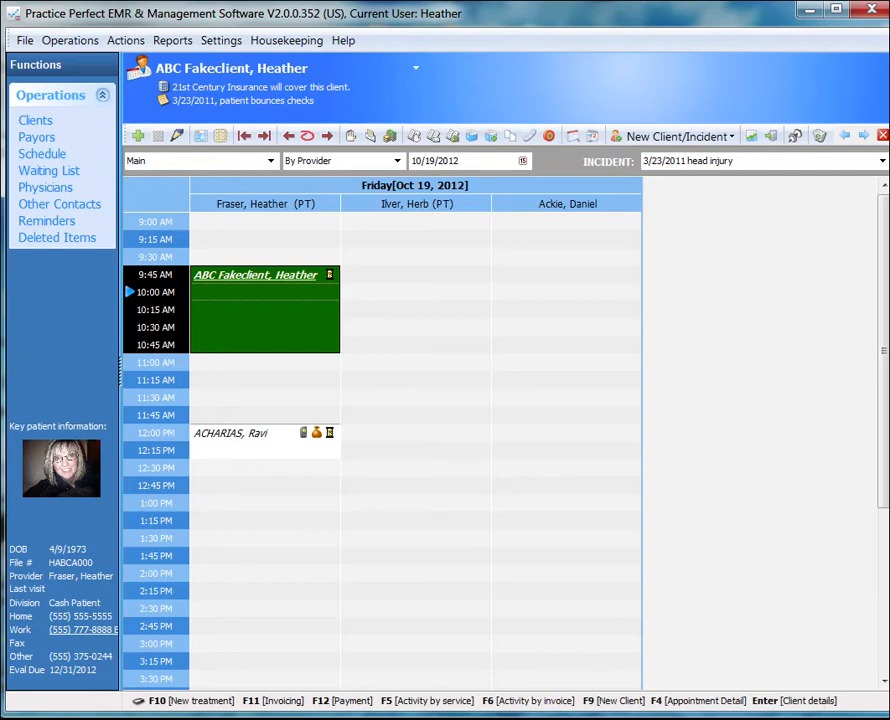
left_click(221, 40)
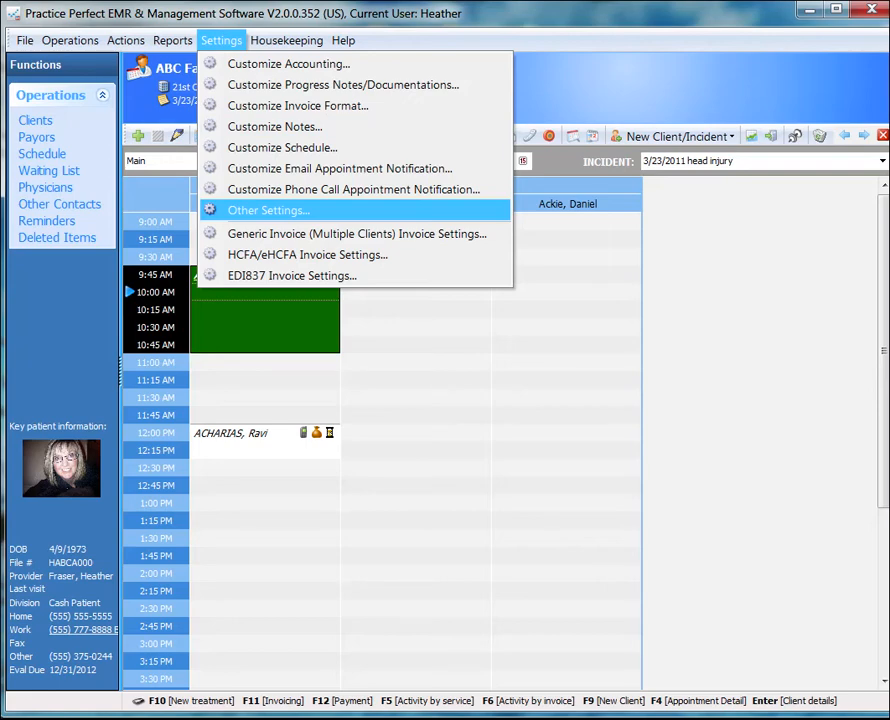
left_click(268, 211)
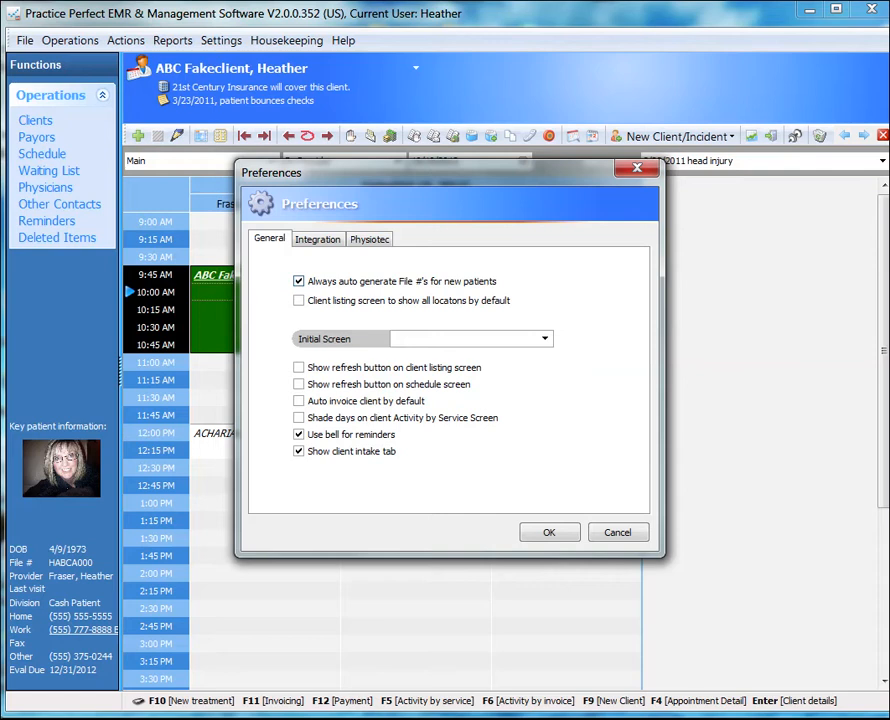
left_click(318, 239)
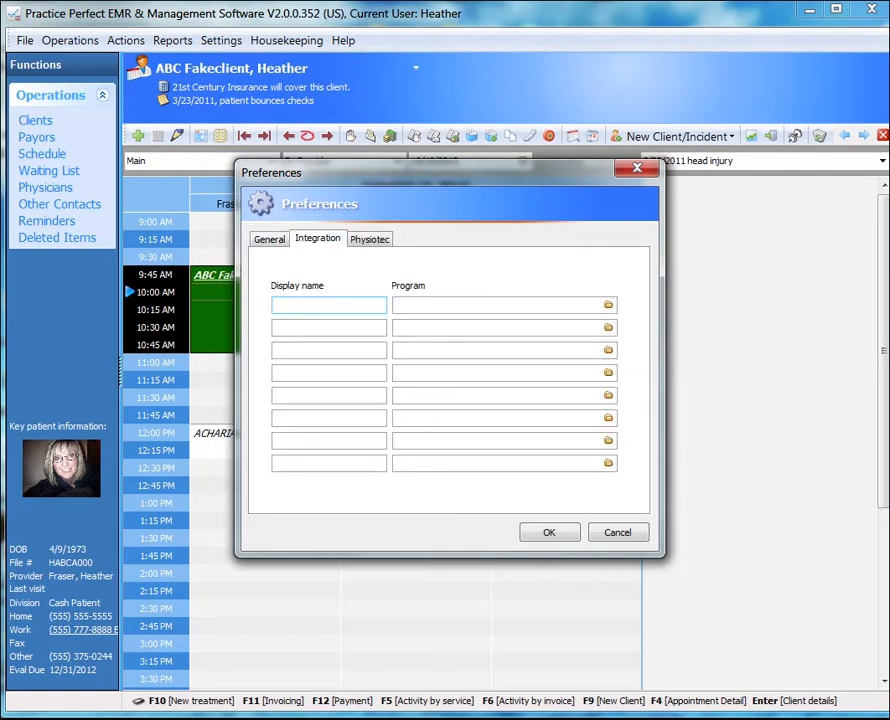
type("Office Ally")
key("Tab")
type("Www.officeally.com")
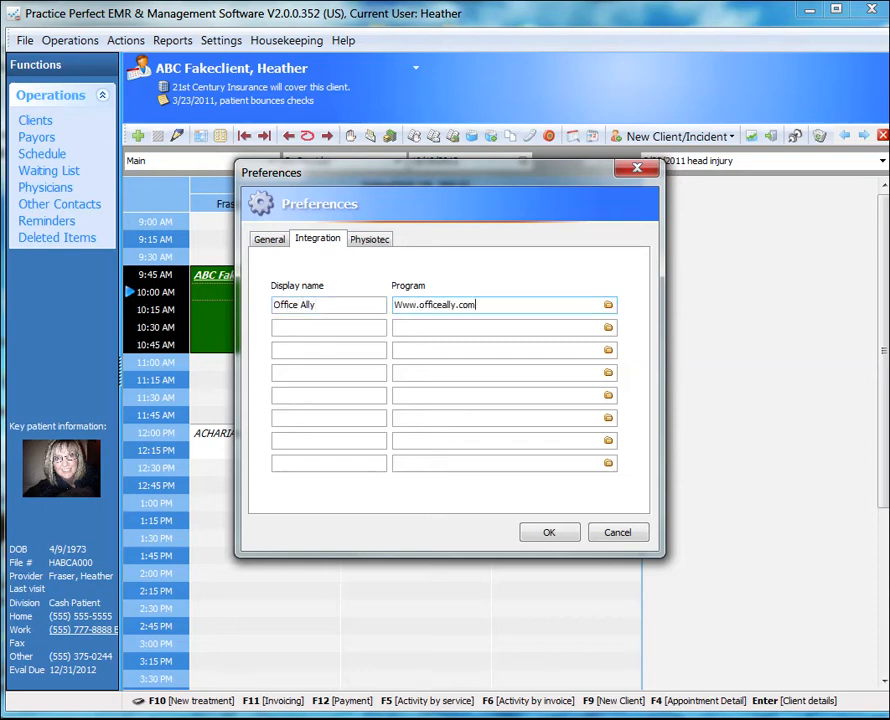
key("shift+Left")
key("shift+Left")
key("shift+Left")
key("shift+Left")
key("shift+Left")
key("shift+Left")
key("shift+Left")
key("shift+Left")
key("shift+Left")
key("shift+Left")
key("shift+Left")
key("shift+Left")
key("shift+Left")
key("shift+Left")
key("shift+Left")
key("shift+Left")
key("shift+Left")
key("shift+Left")
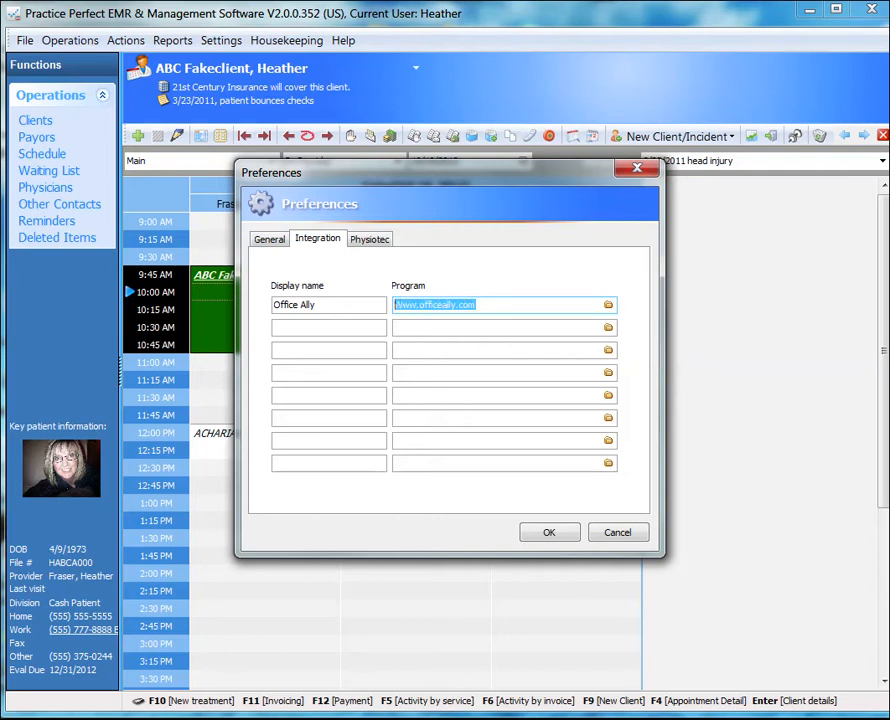
Step: Add a second integration link named eval pointing to the Initial Eval and Plan of Treatment TEST document and save the preferences
left_click(430, 328)
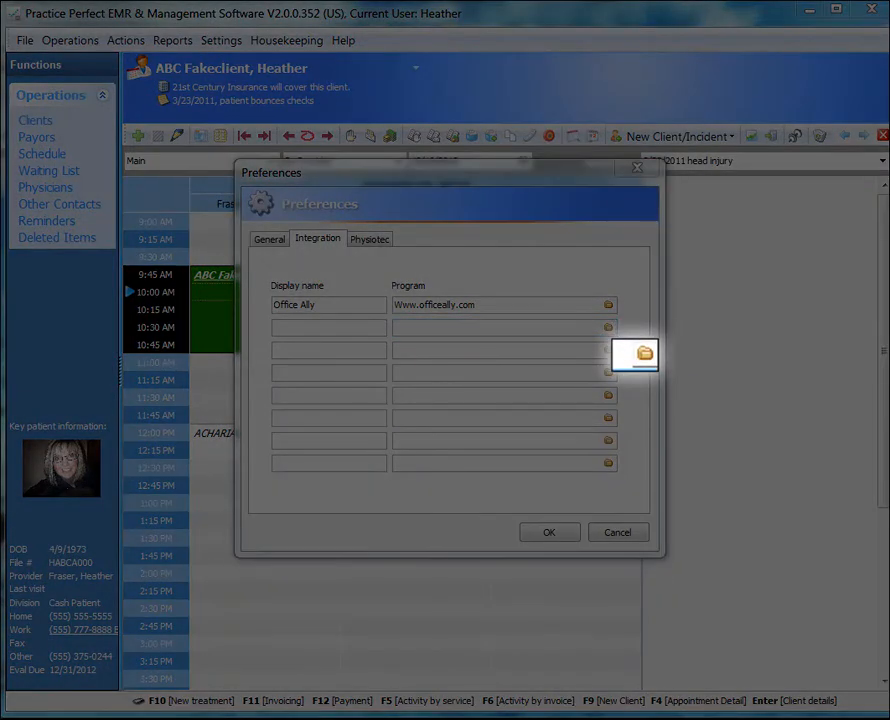
left_click(608, 327)
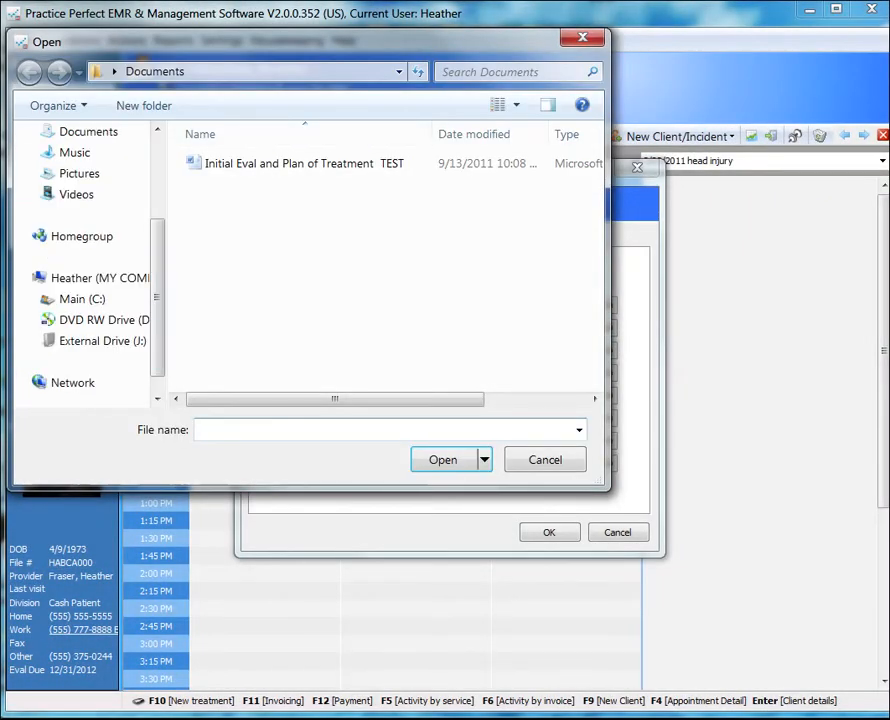
left_click(304, 163)
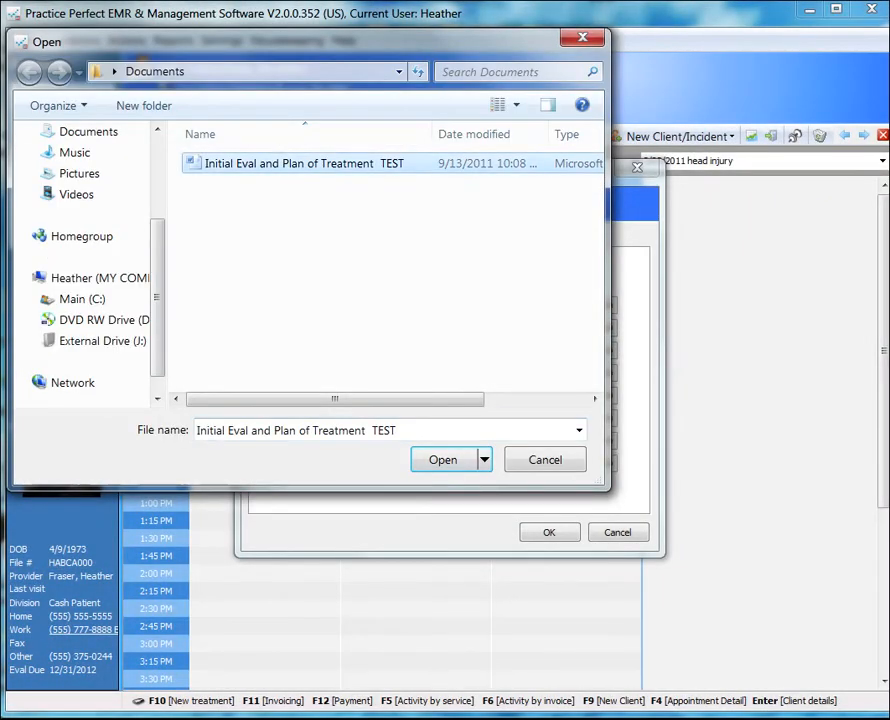
key("Return")
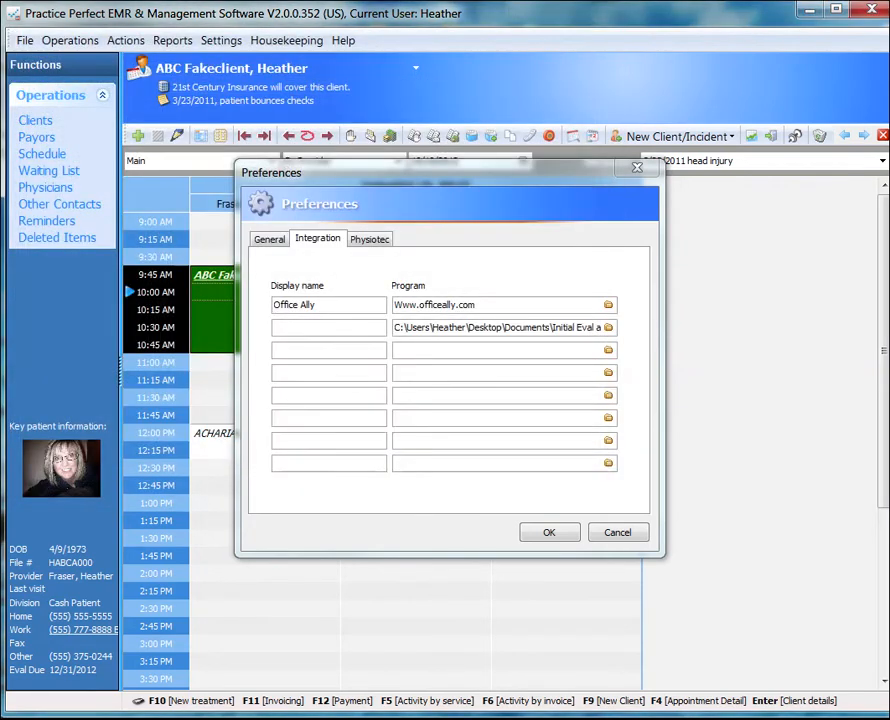
type("eval")
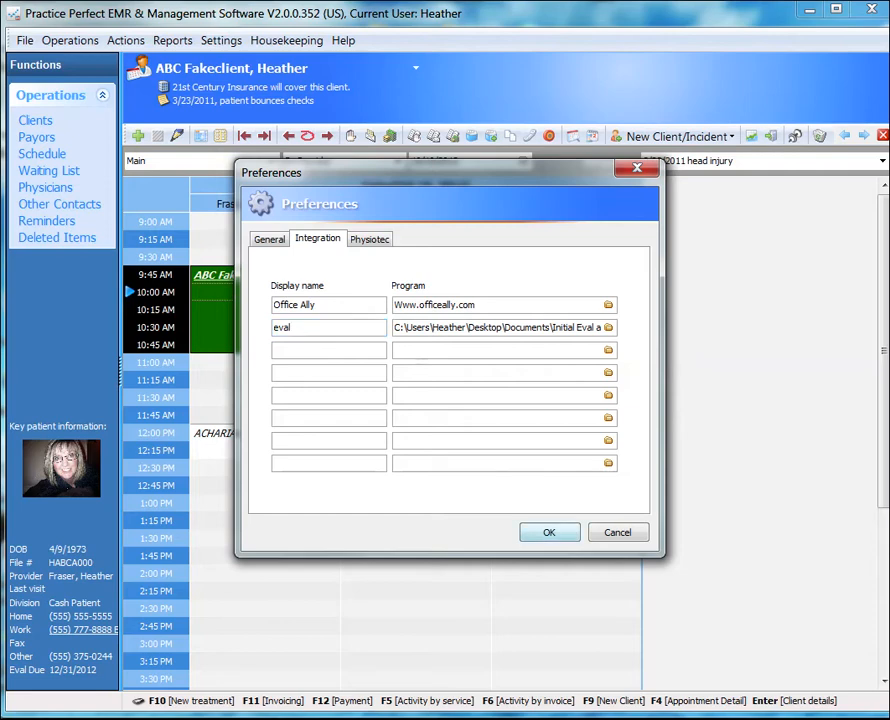
key("Return")
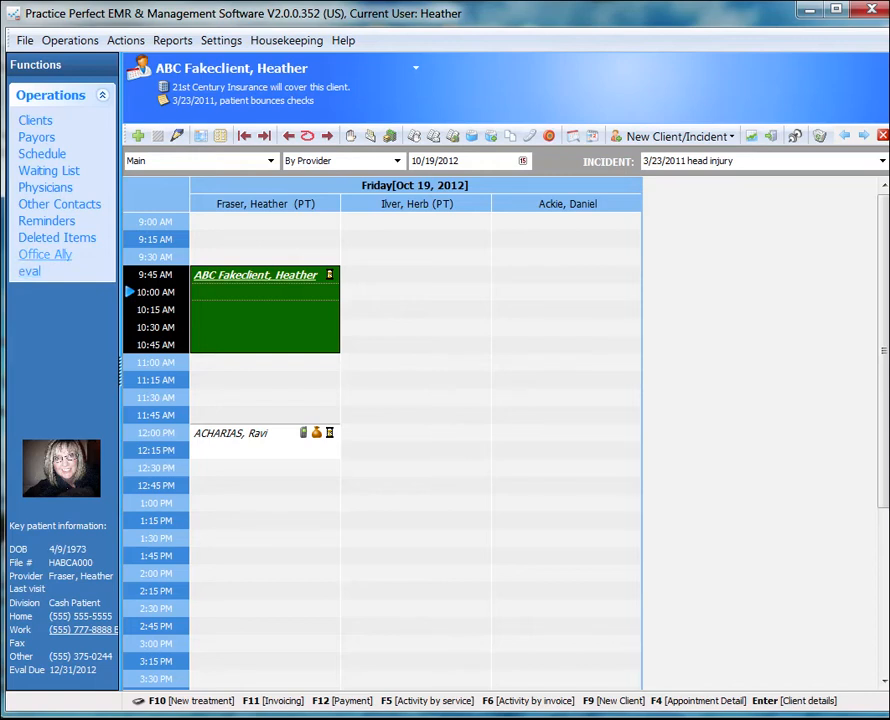
Step: Display the active waiting list and open the details of the client's 10/17/2012 request
key("alt+Tab")
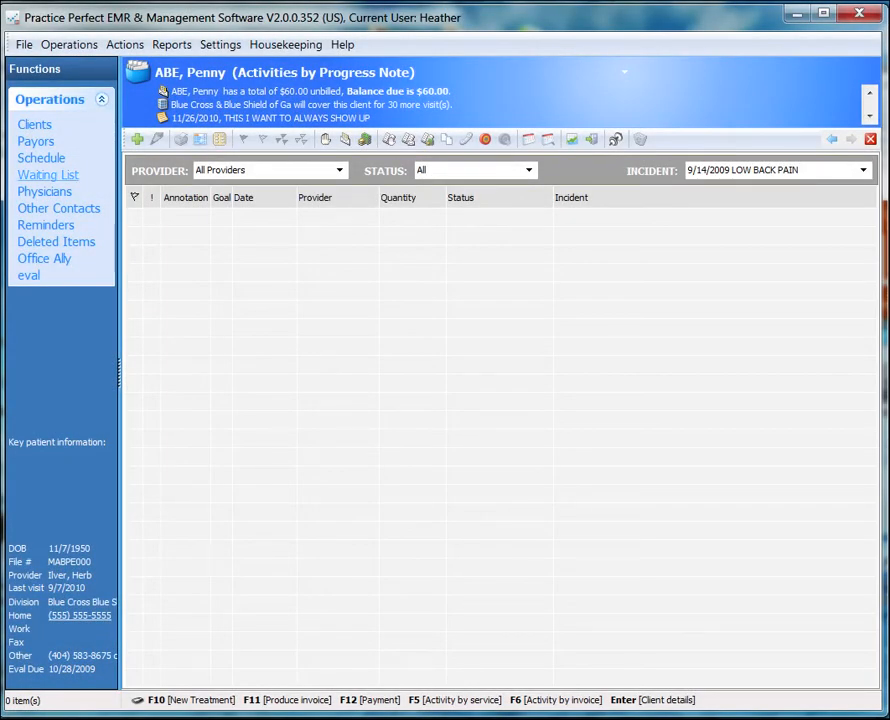
left_click(48, 175)
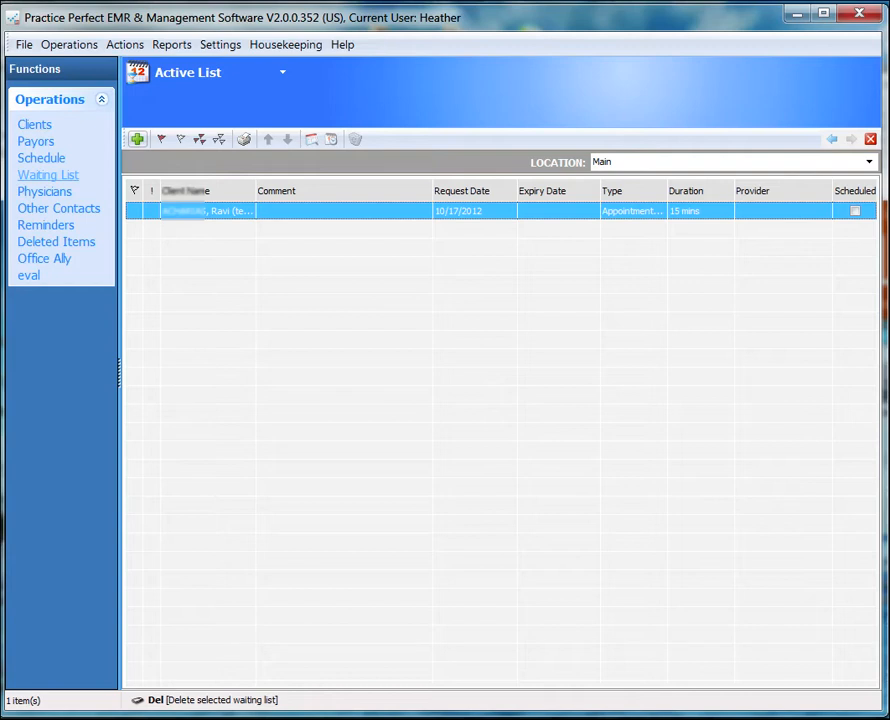
left_click(134, 211)
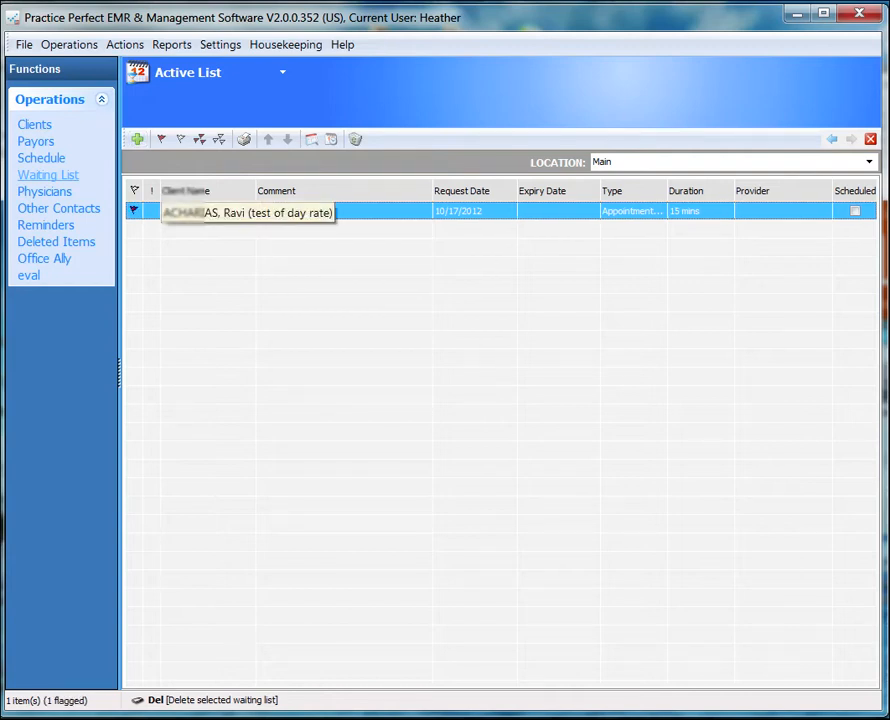
double_click(133, 211)
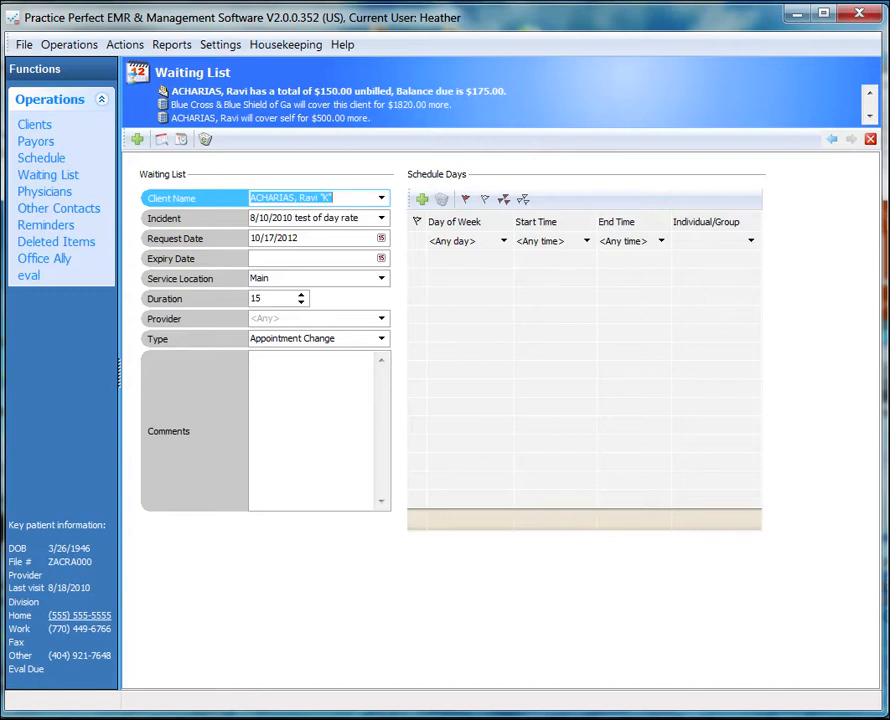
Step: Review the entry's client name, incident and request date, and examine the calendar for choosing an expiry date
left_click(334, 198)
left_click_drag(334, 198, 249, 198)
key("Tab")
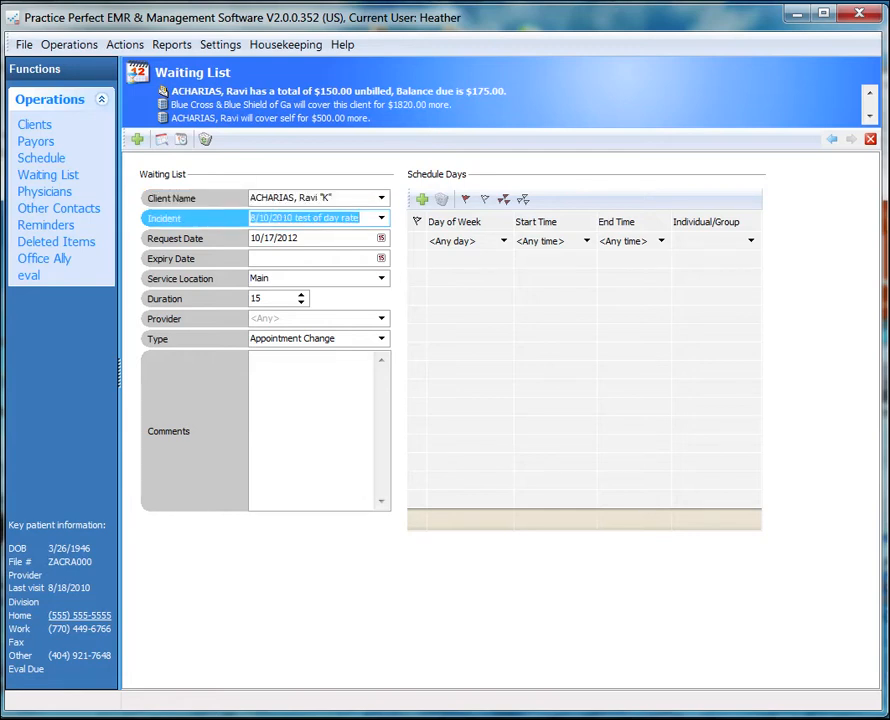
key("Tab")
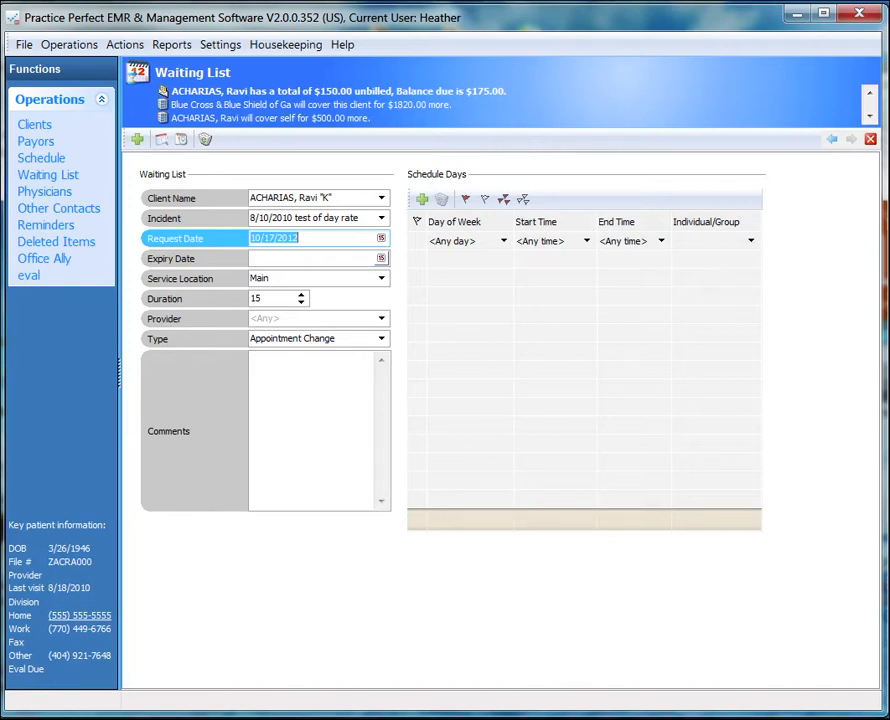
left_click(381, 258)
left_click(381, 258)
left_click(381, 258)
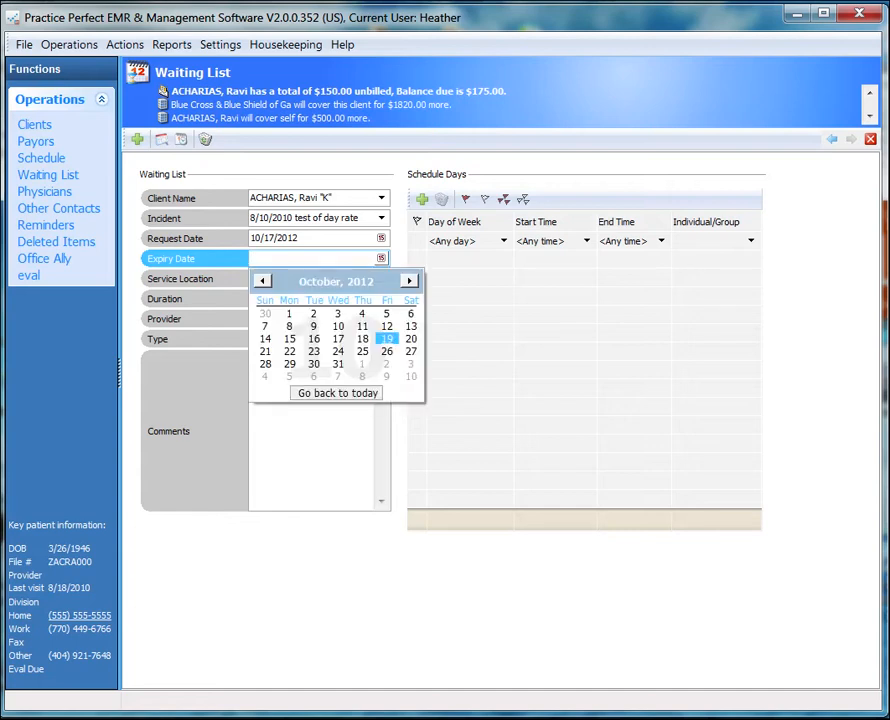
left_click(381, 258)
left_click(381, 258)
left_click(381, 258)
left_click(381, 258)
left_click(381, 258)
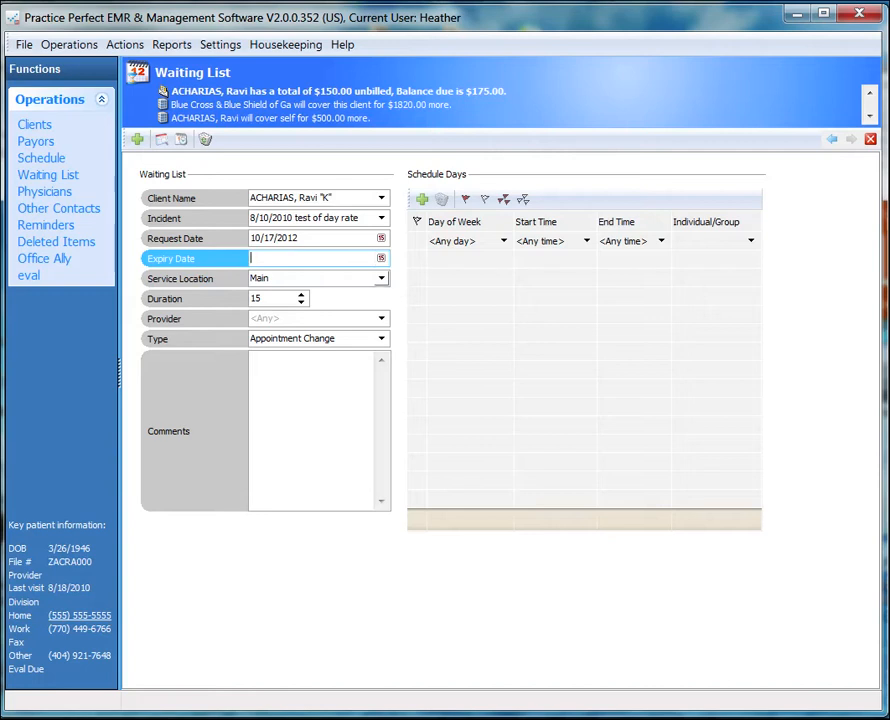
Step: Examine the service location, duration and provider options of the waiting list entry
left_click(381, 278)
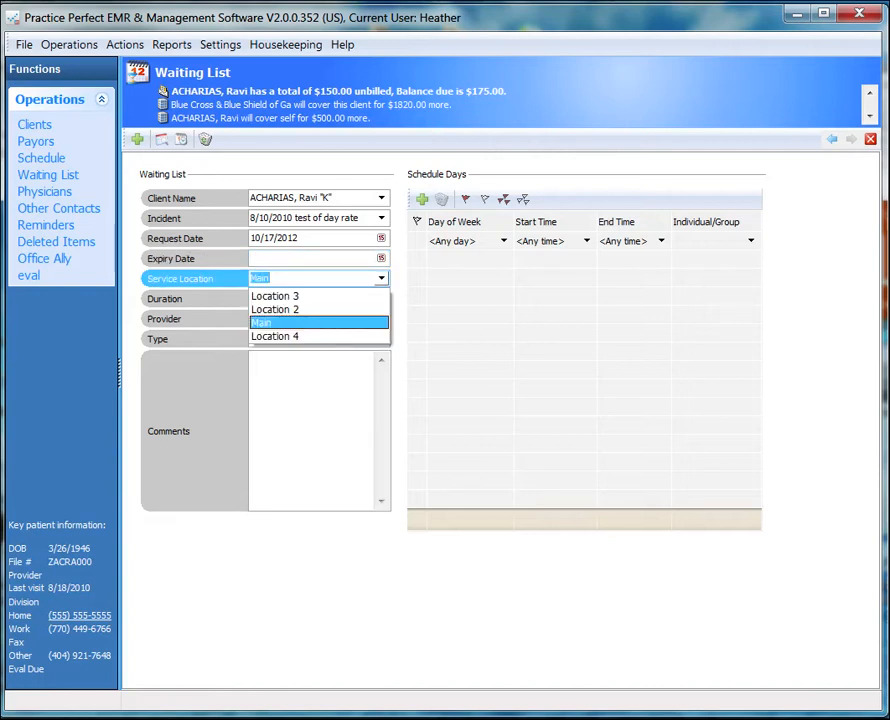
left_click(381, 278)
left_click(381, 278)
left_click(381, 278)
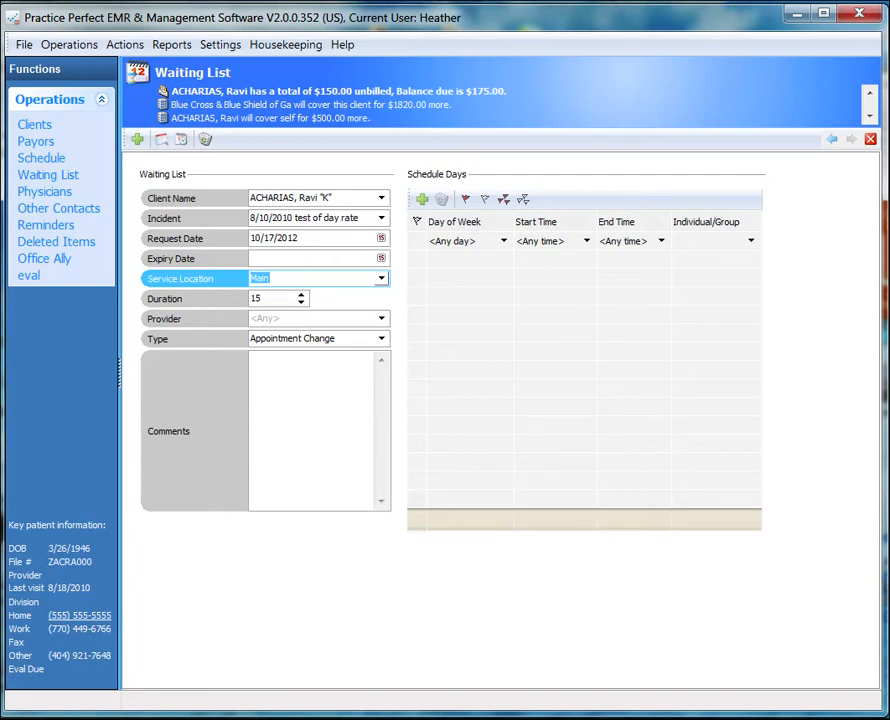
key("Tab")
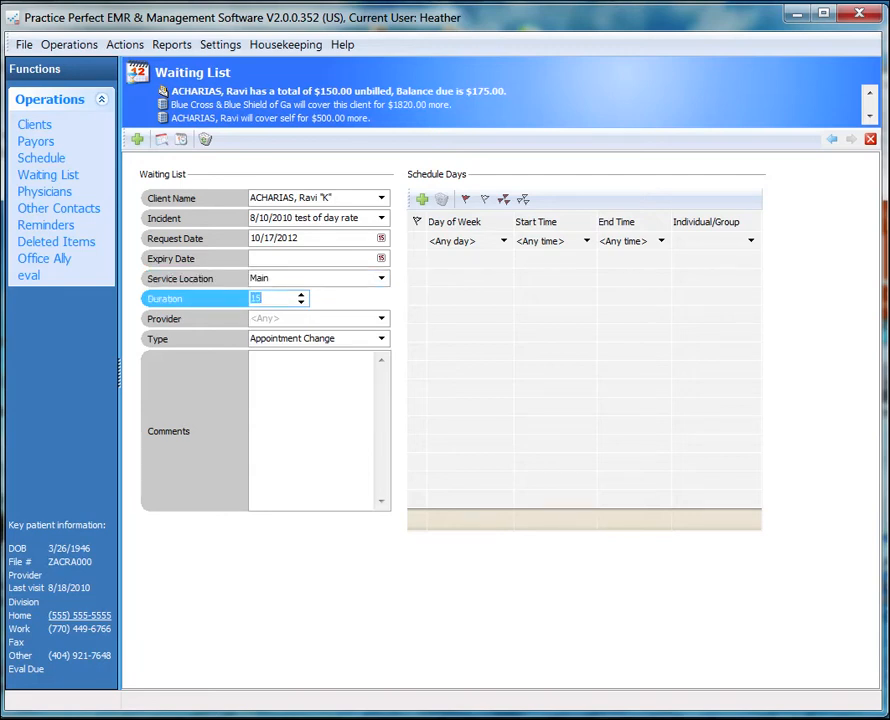
key("Tab")
key("alt+Down")
key("Escape")
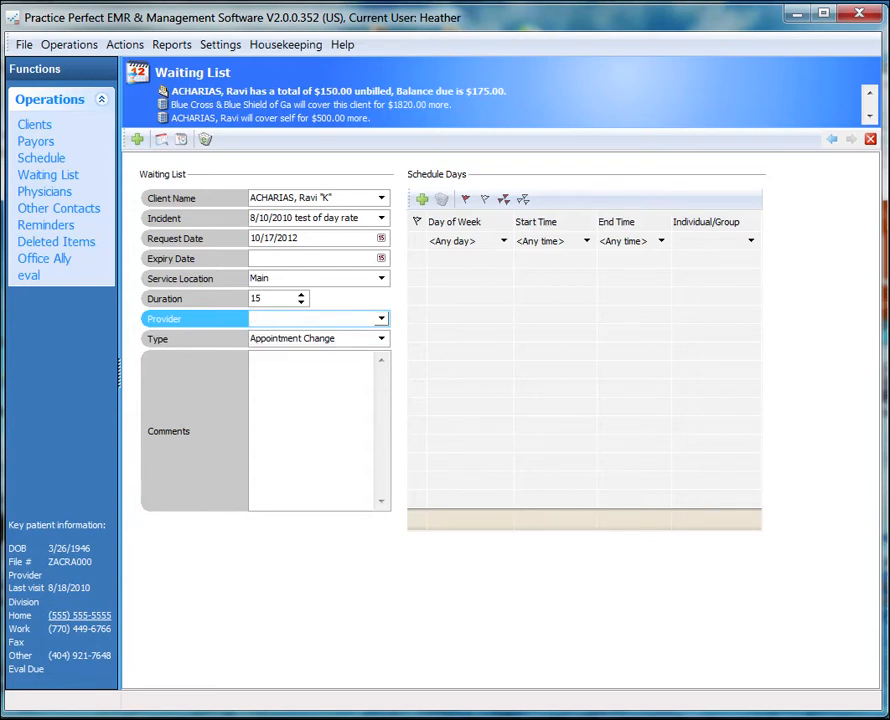
left_click(381, 319)
left_click(381, 319)
key("Tab")
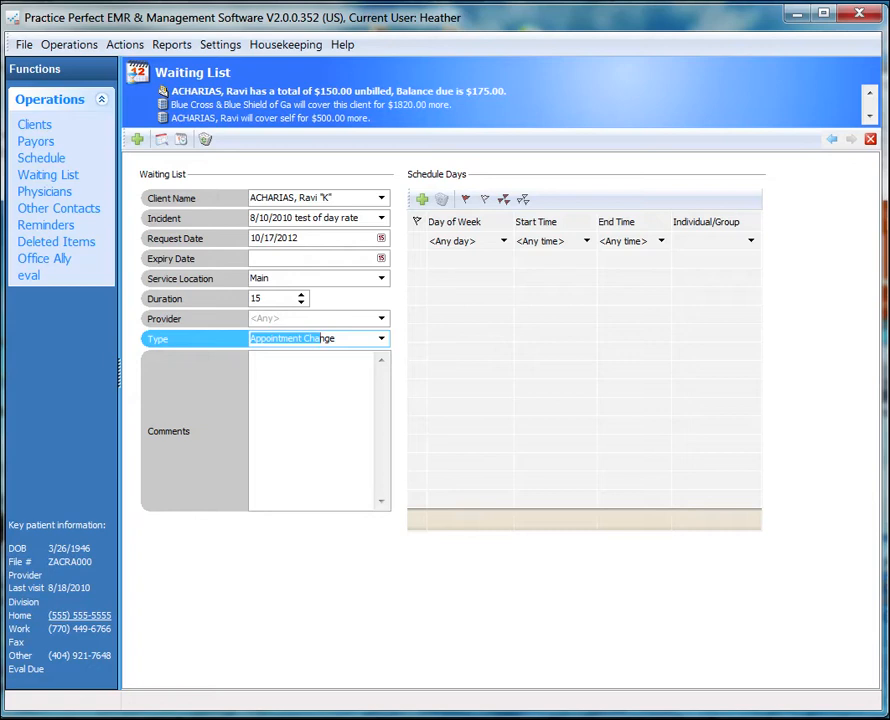
Step: Examine the type options of the waiting list entry and where Waiting List Types are maintained in the Scheduler housekeeping
left_click(381, 339)
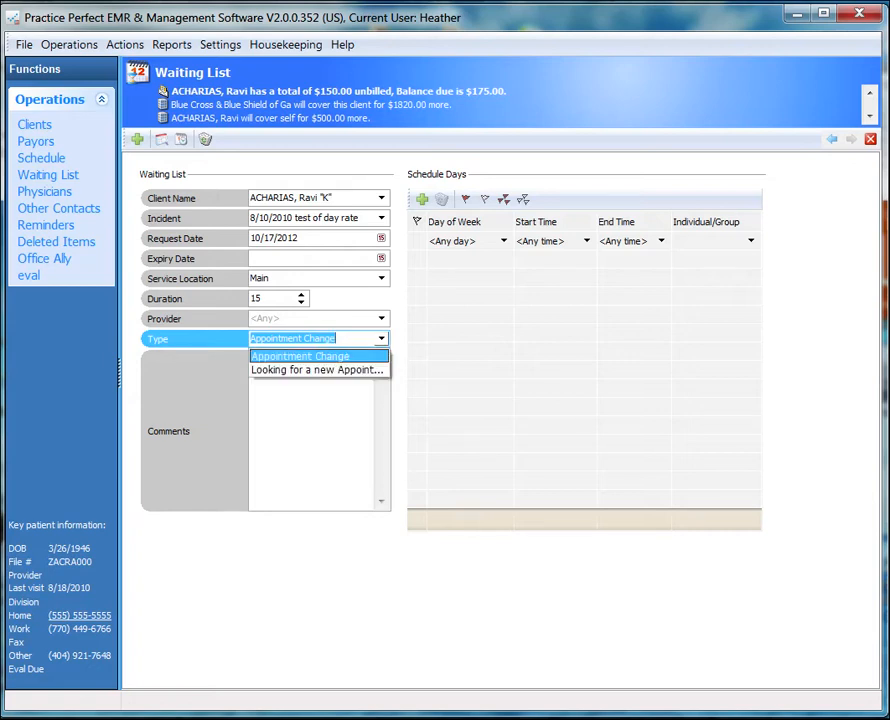
left_click(381, 339)
left_click(381, 339)
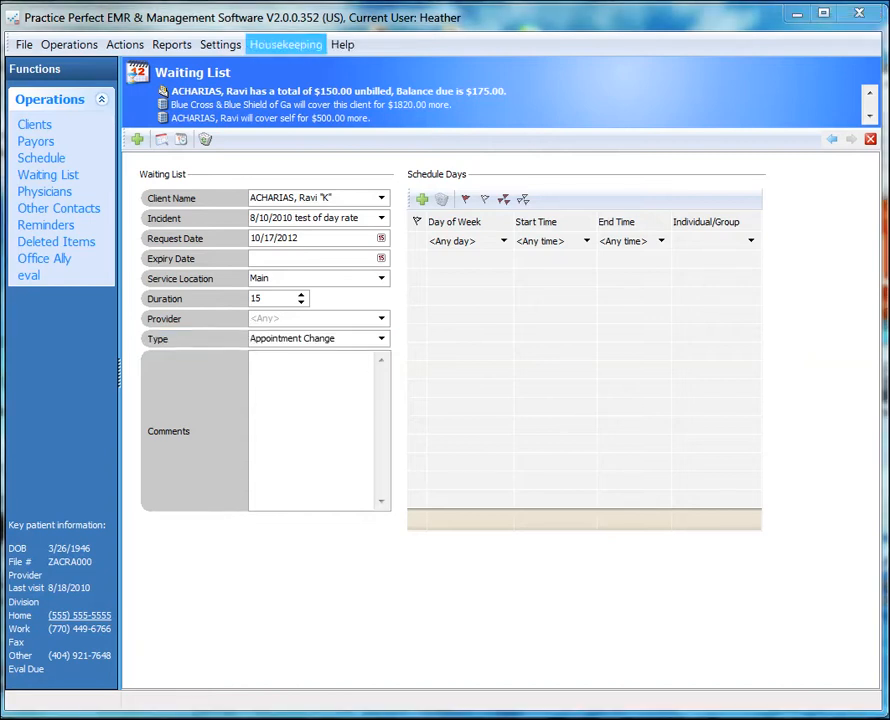
left_click(286, 44)
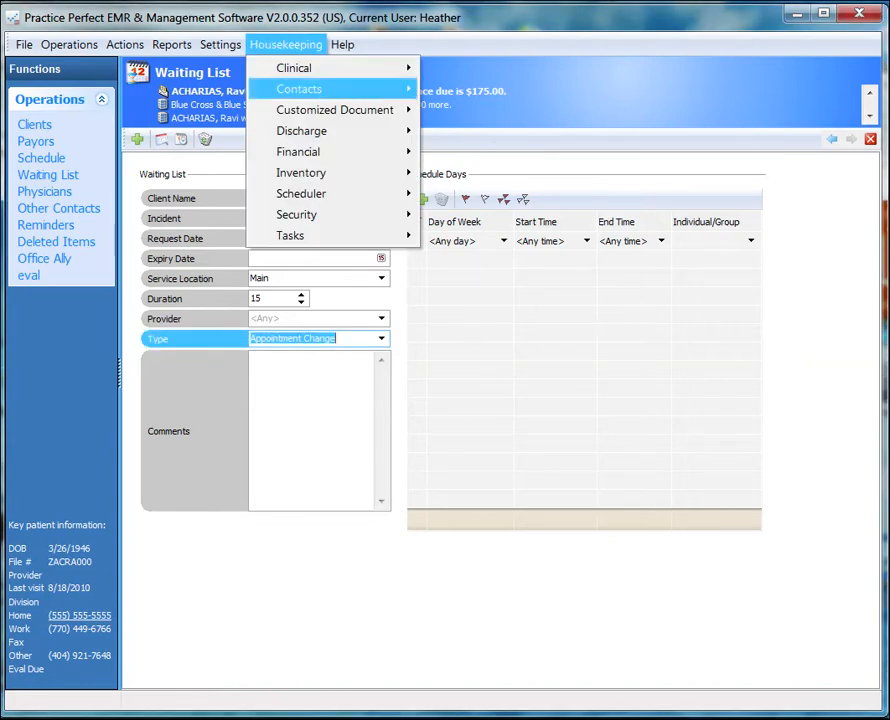
mouse_move(301, 194)
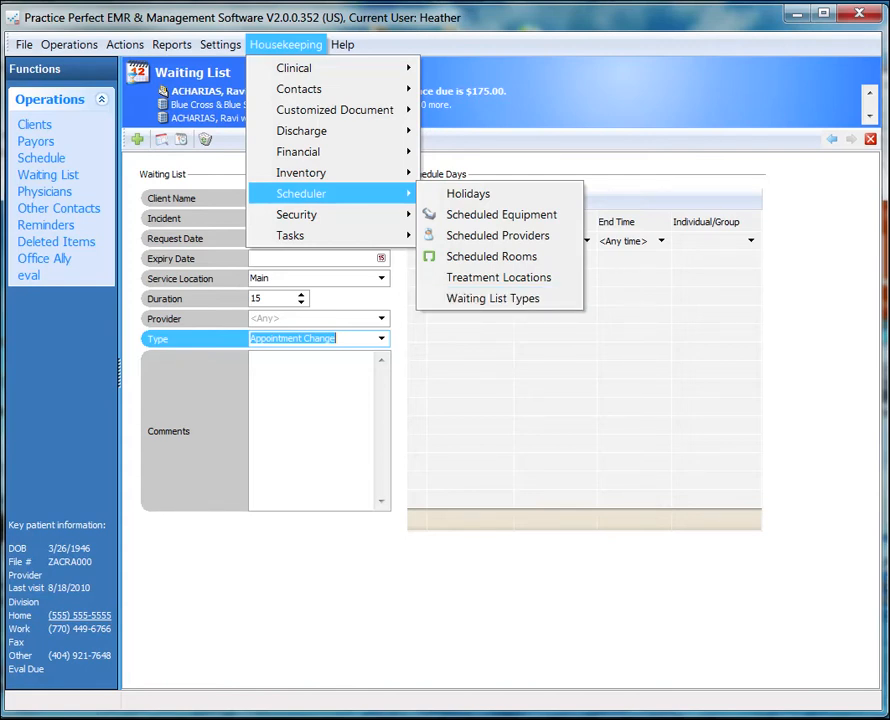
left_click(381, 339)
left_click(381, 339)
left_click(381, 339)
left_click(381, 339)
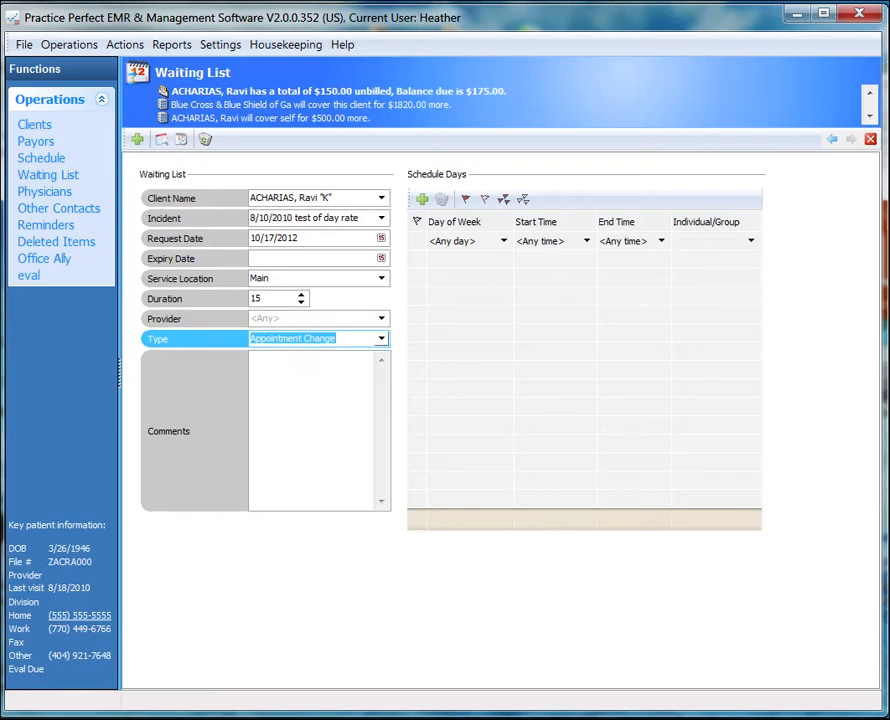
left_click(381, 339)
left_click(381, 339)
left_click(381, 339)
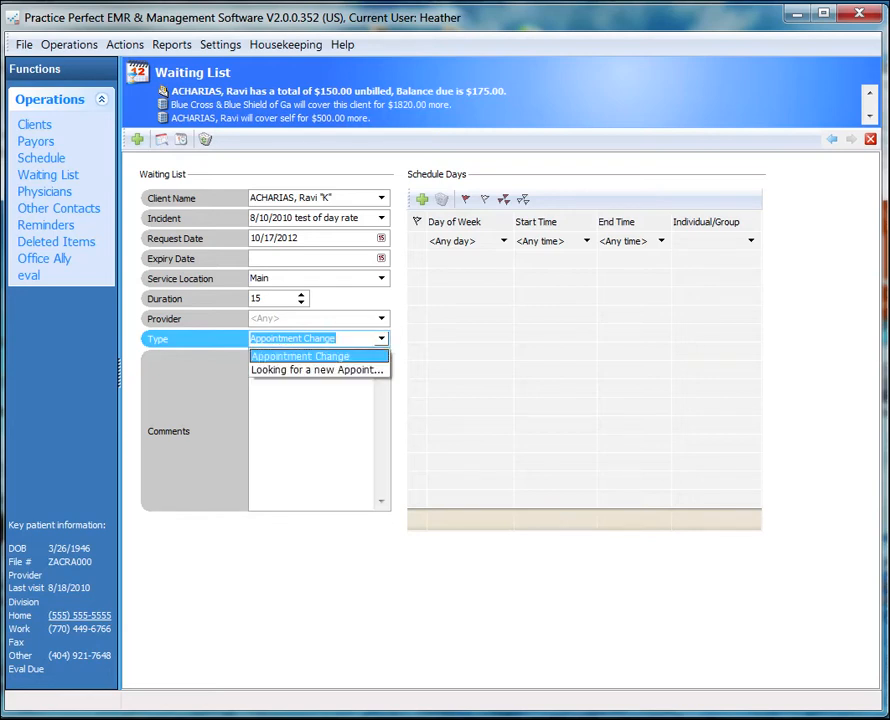
left_click(381, 339)
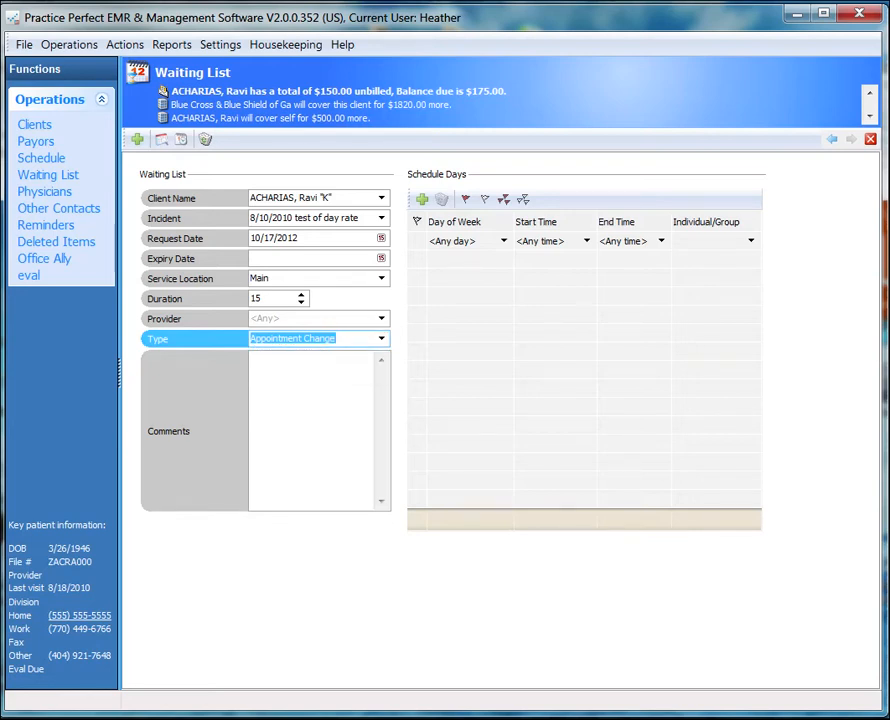
Step: Examine the day of week, start time and end time choices in the entry's schedule days
left_click(466, 241)
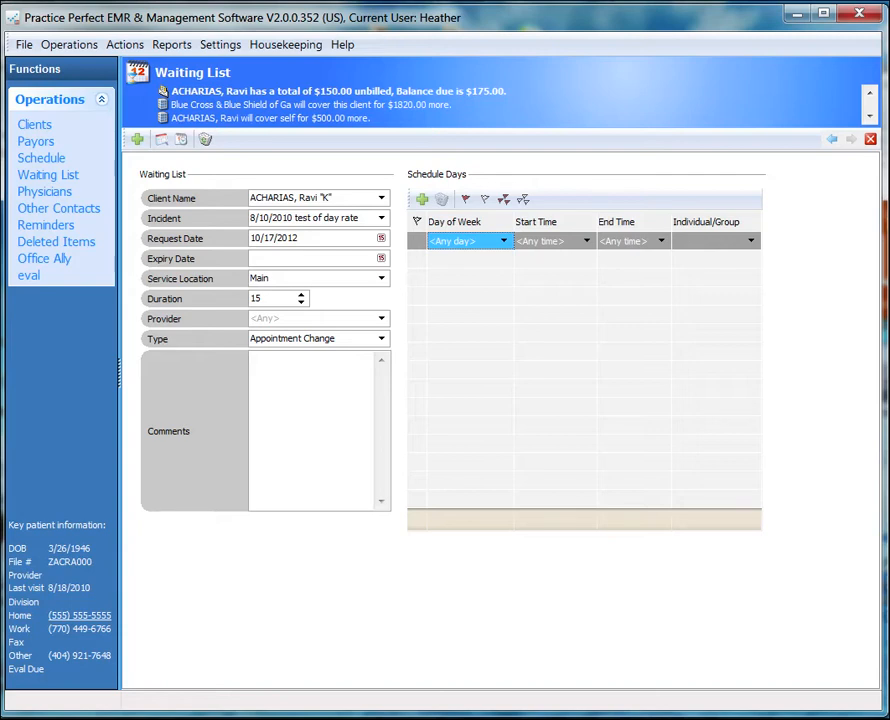
left_click(504, 241)
left_click(504, 241)
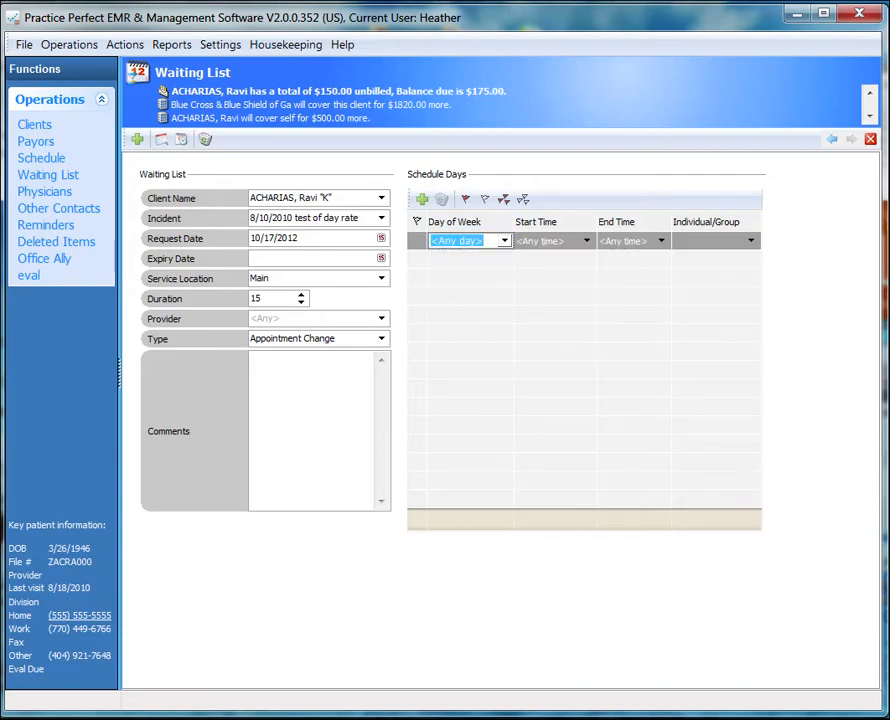
left_click(504, 241)
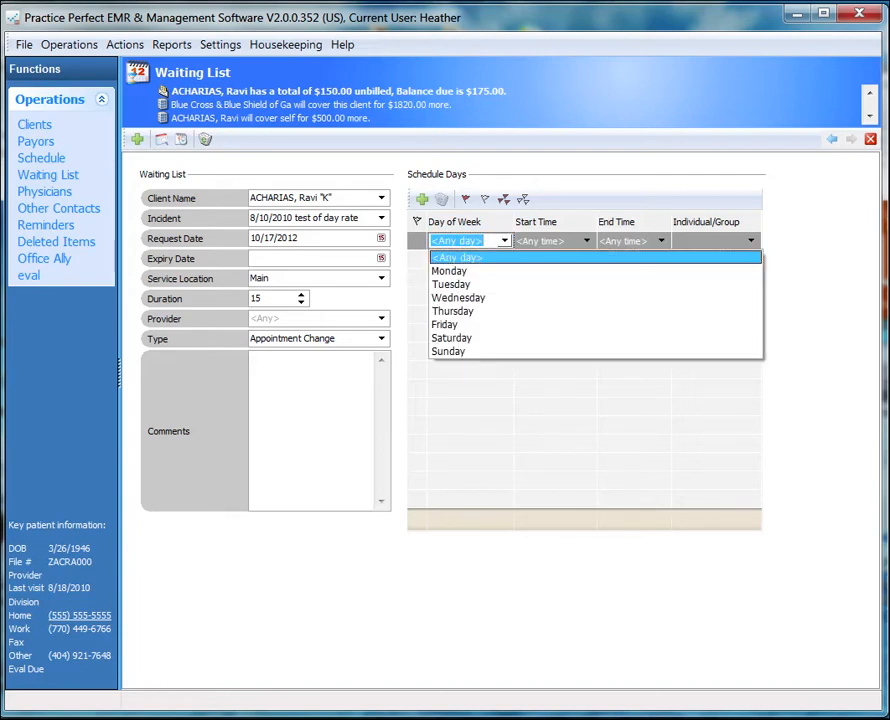
left_click(504, 241)
left_click(587, 241)
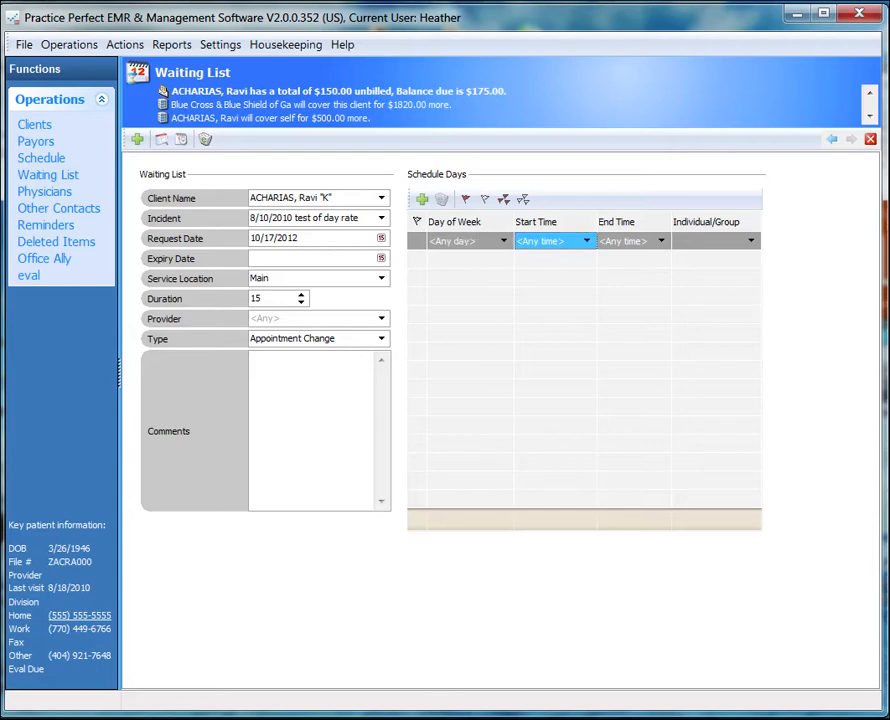
left_click(660, 241)
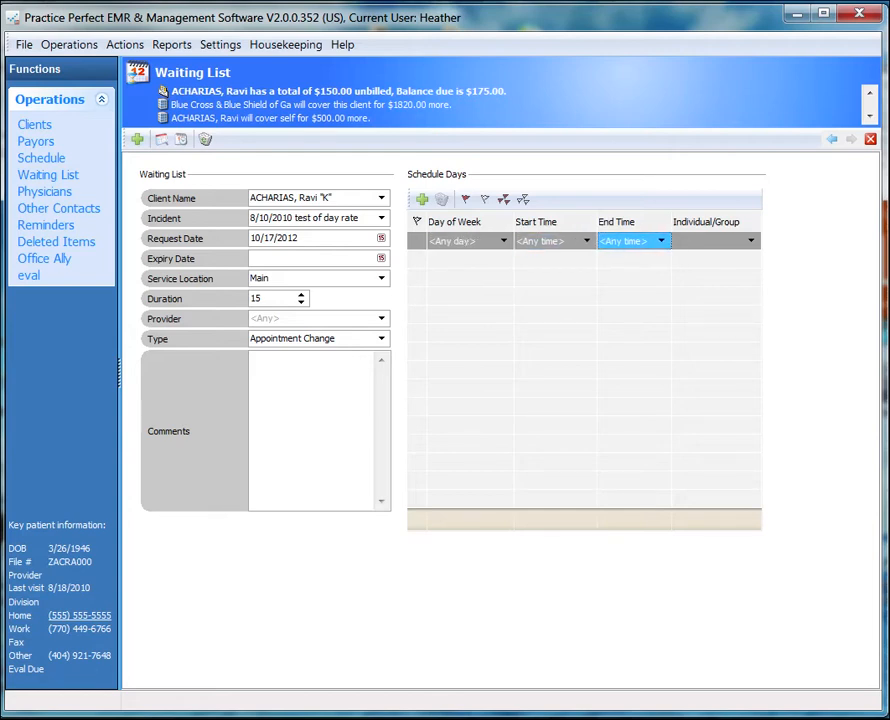
left_click(560, 241)
left_click(635, 241)
left_click(587, 241)
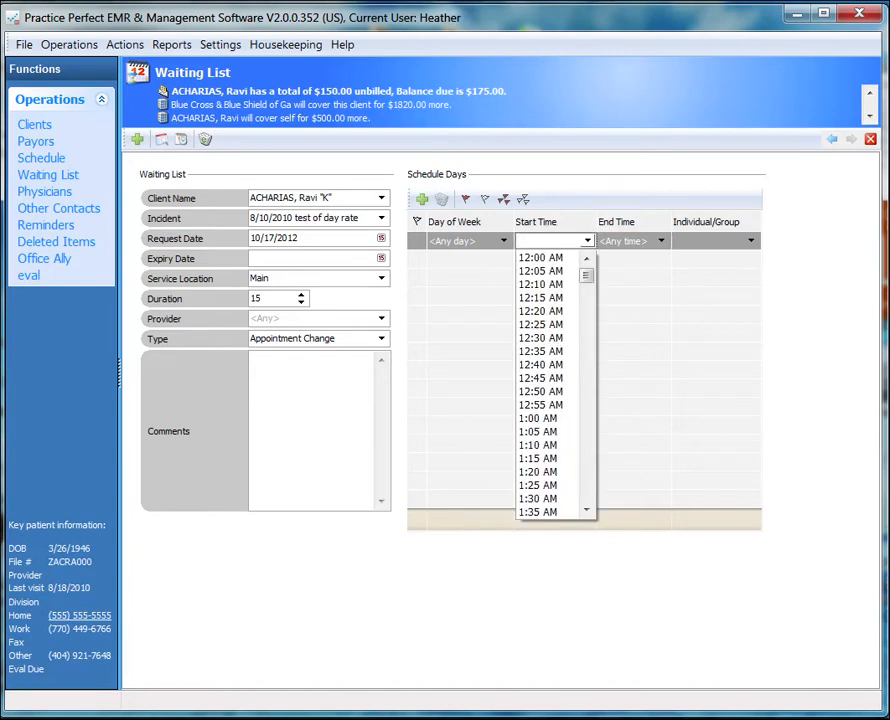
left_click(587, 241)
left_click(635, 241)
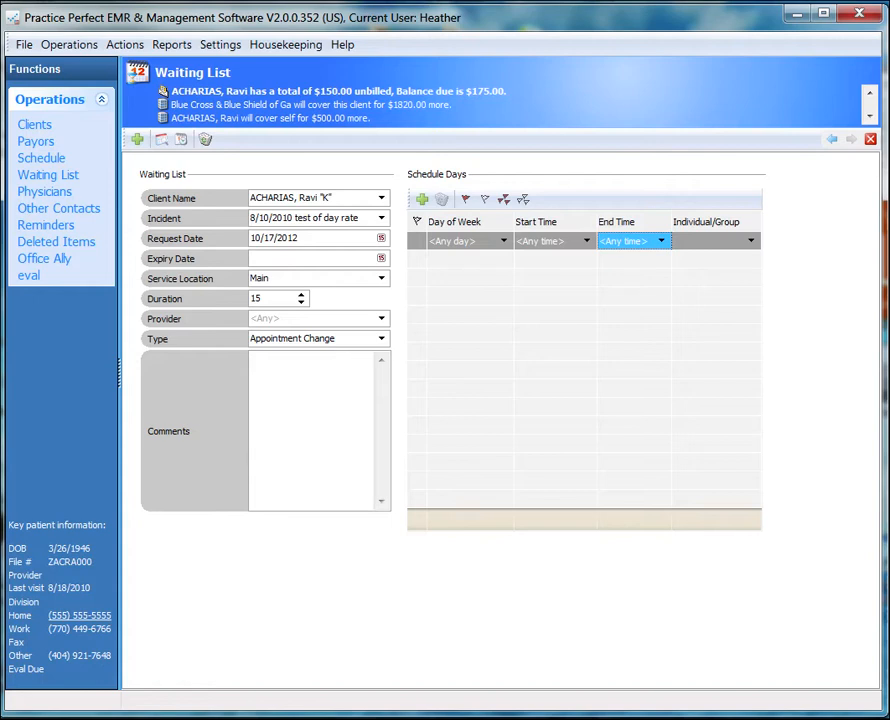
left_click(587, 241)
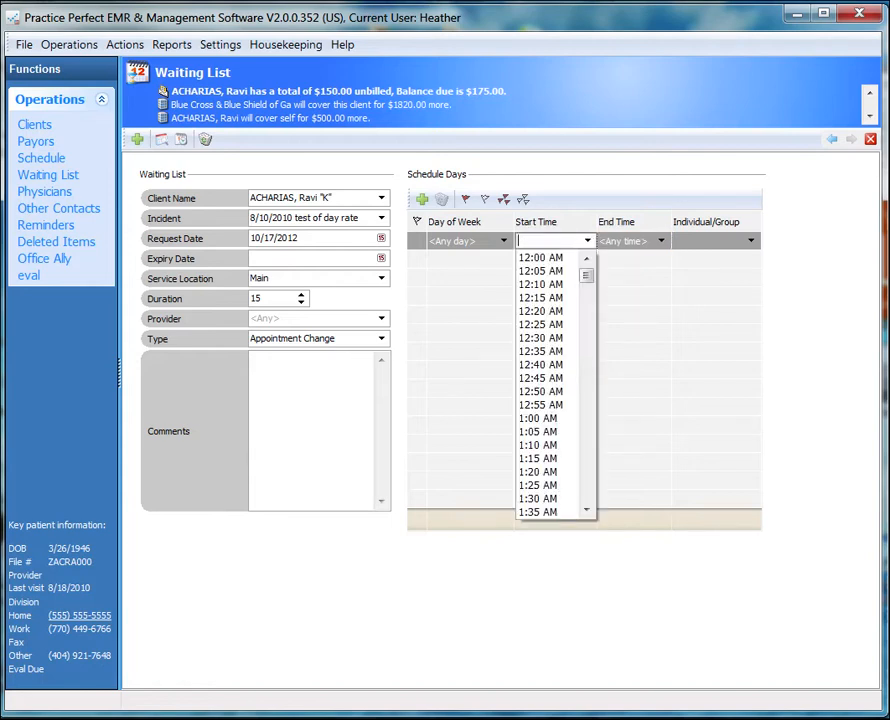
left_click(587, 241)
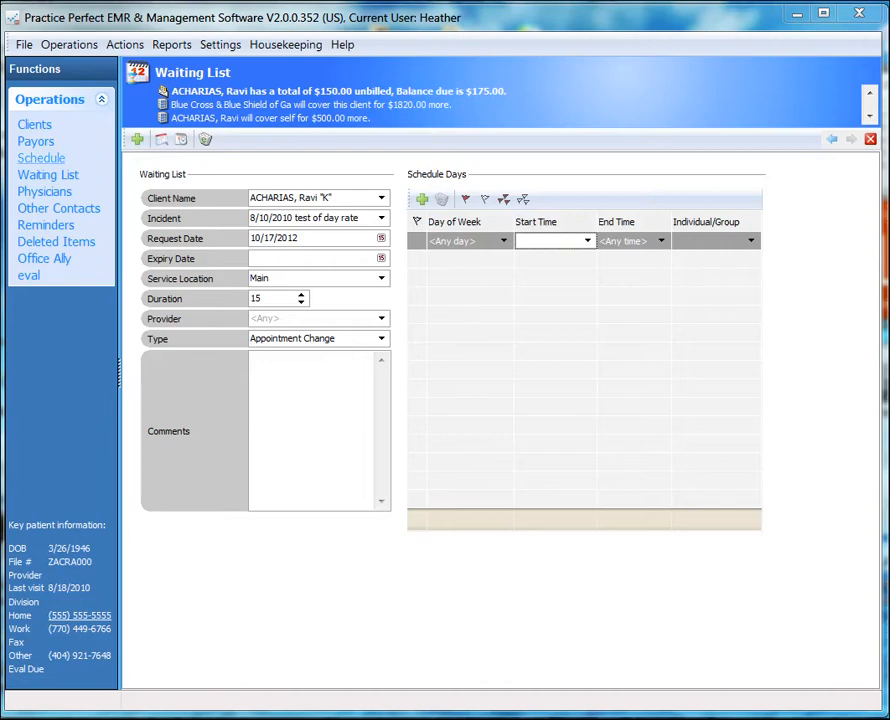
Step: Return to the active waiting list, flag all its entries and open the waiting list print options
left_click(48, 175)
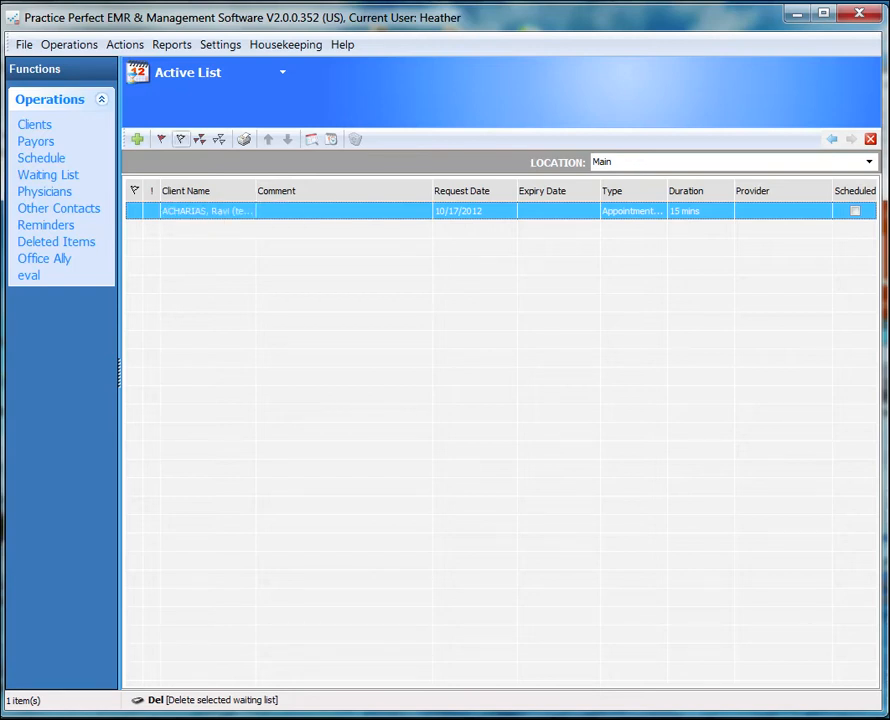
left_click(199, 139)
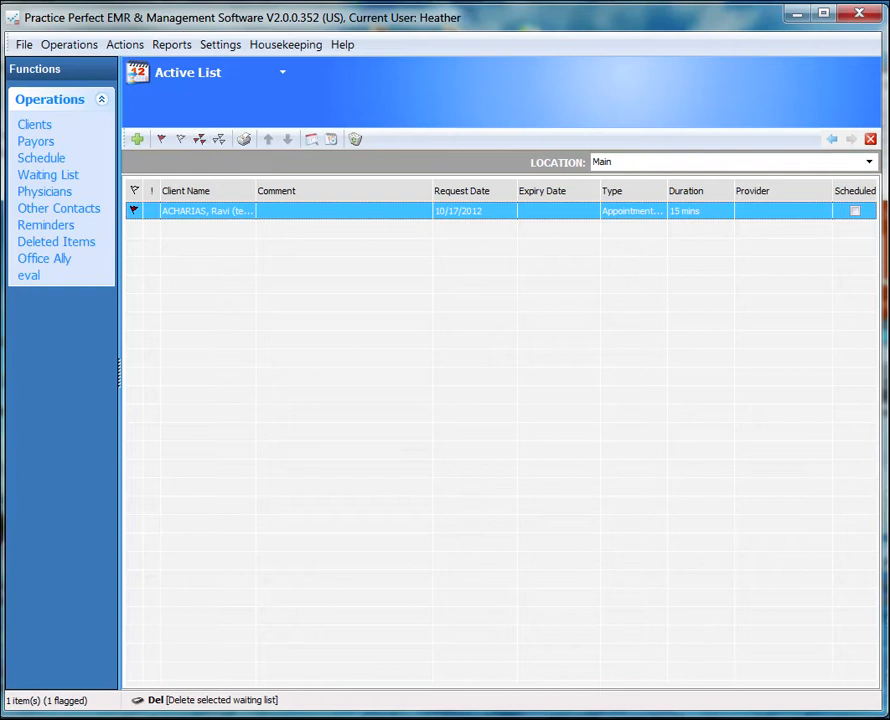
left_click(244, 139)
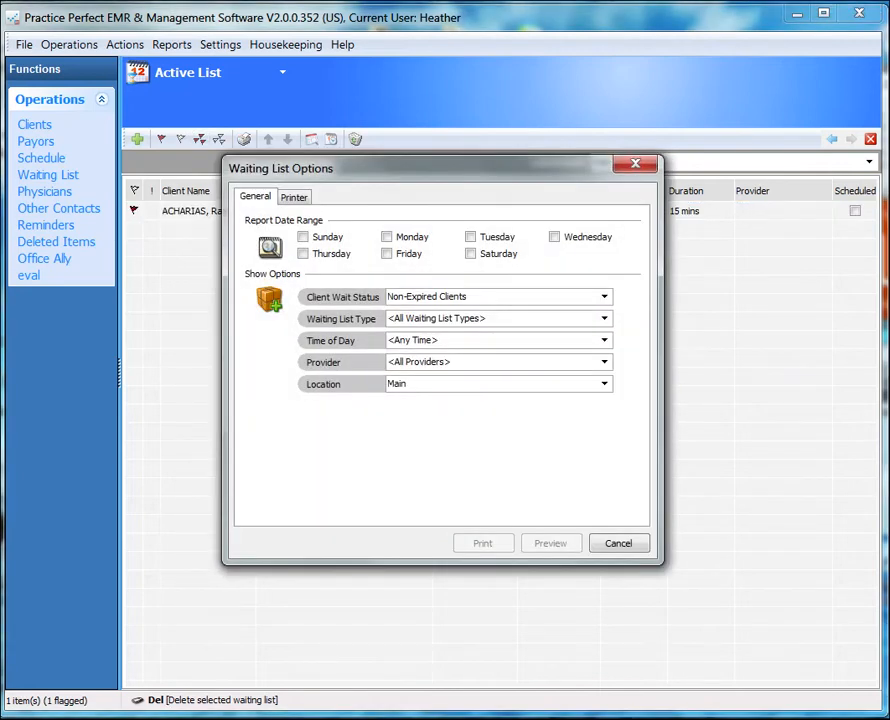
Step: Set the waiting list report to include Monday and all locations, checking the available providers
left_click(387, 237)
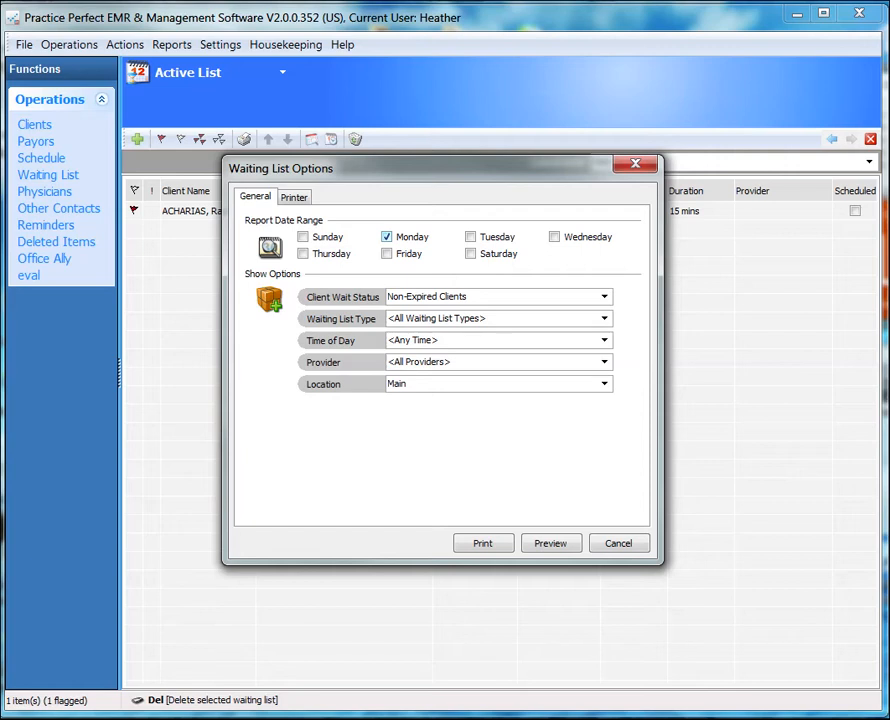
left_click(604, 362)
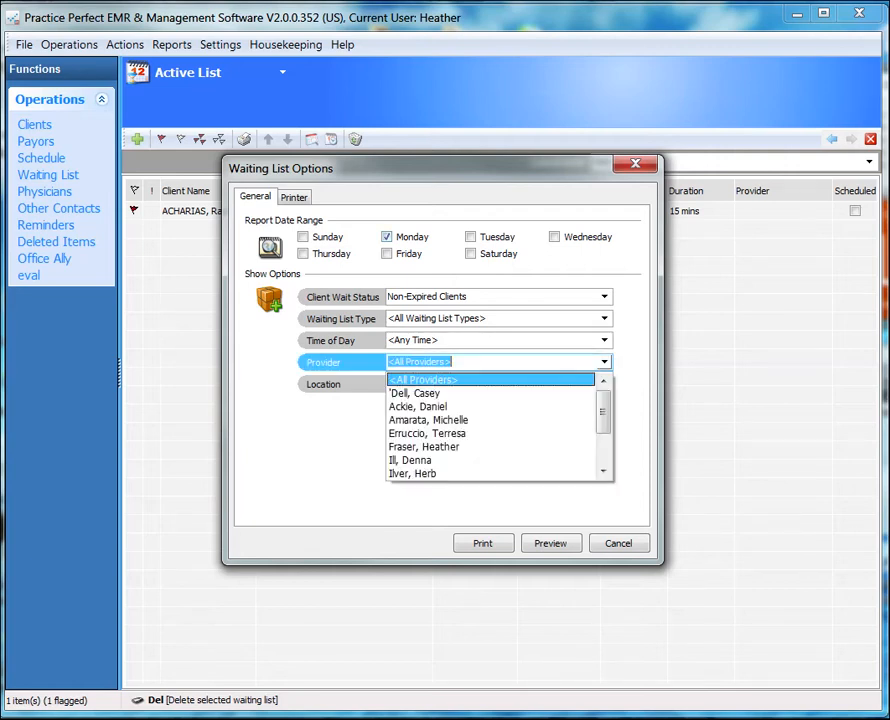
left_click(604, 362)
left_click(604, 384)
left_click(430, 402)
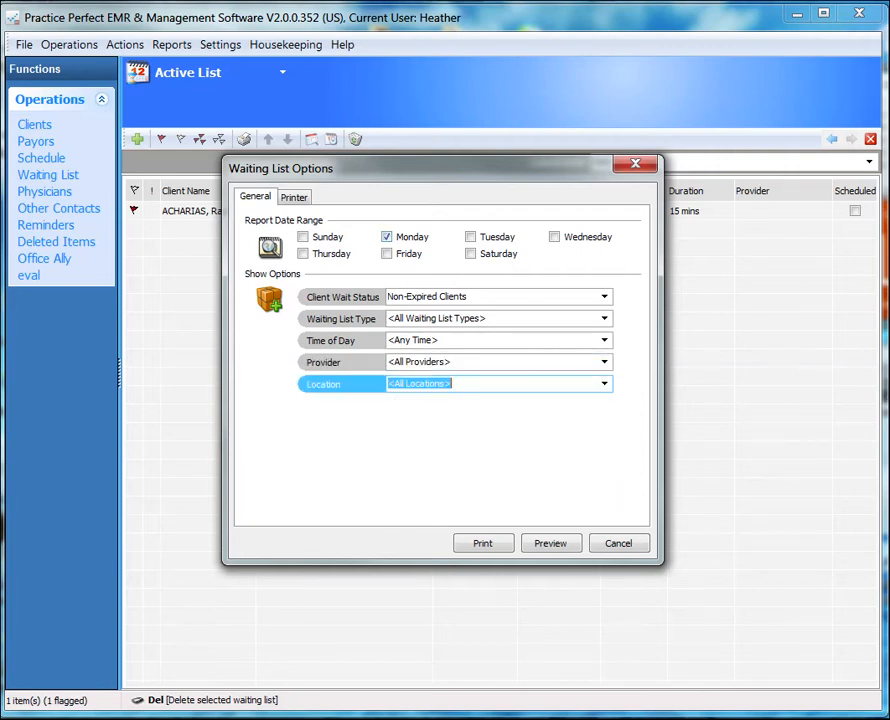
Step: Preview the waiting list report, close its options and unflag the waiting list entry
left_click(550, 543)
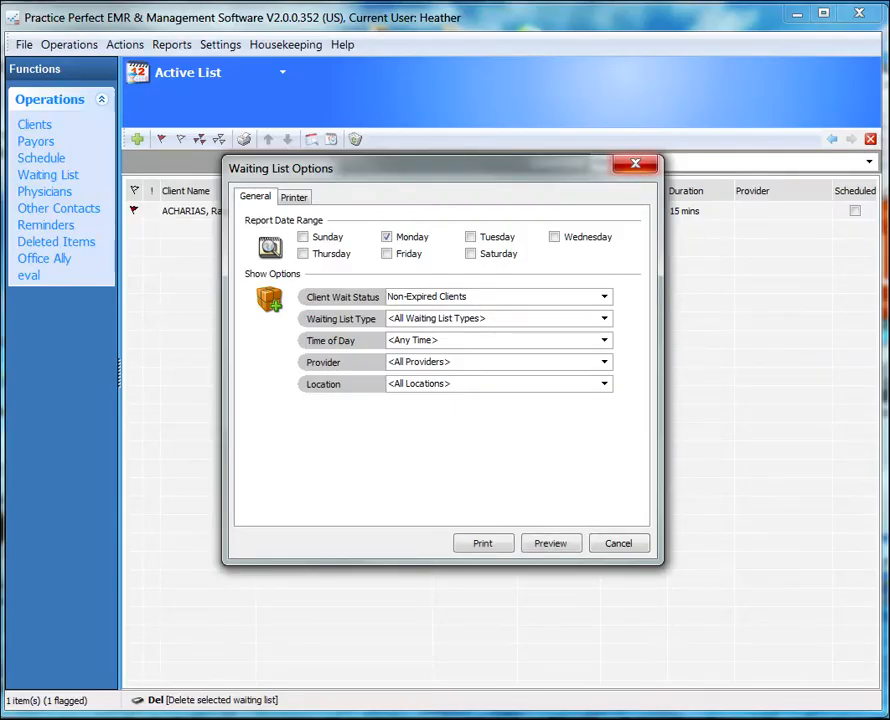
left_click(635, 163)
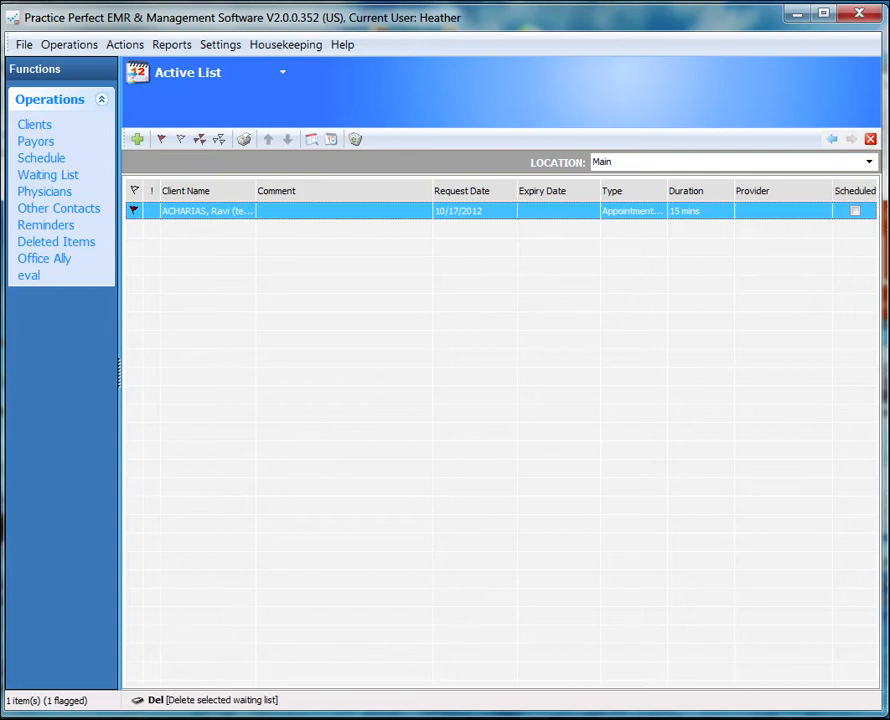
left_click(134, 211)
Step: Turn on the schedule customization that checks the waiting list when an appointment is deleted, cancelled or moved
left_click(220, 44)
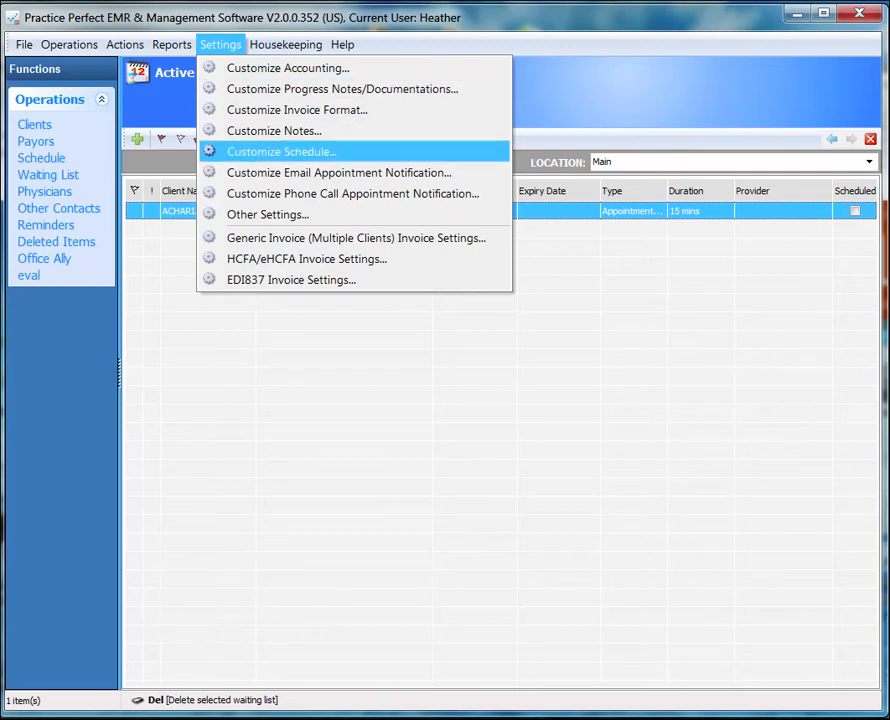
left_click(282, 151)
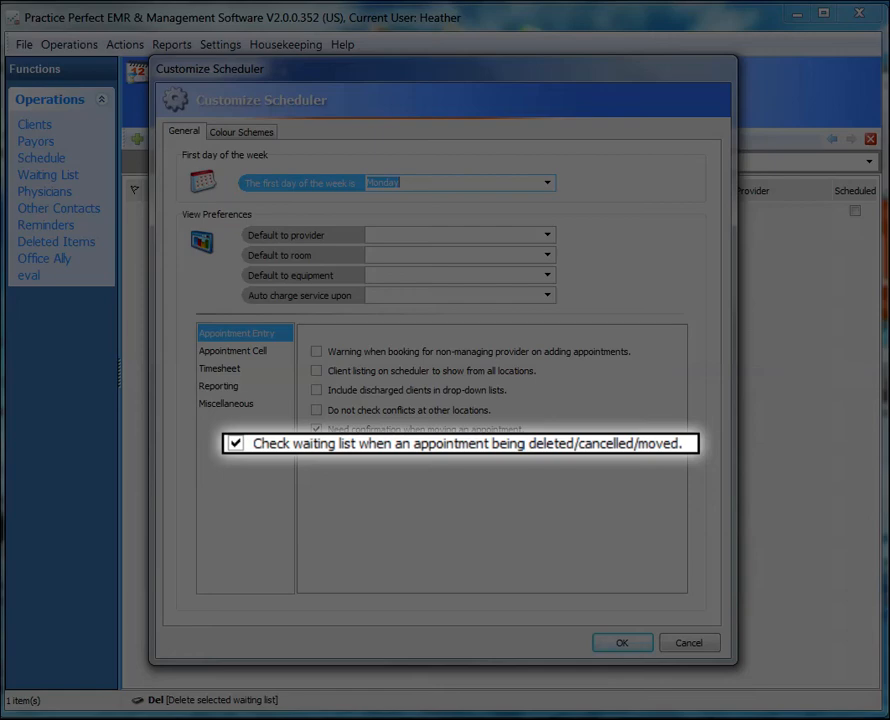
left_click(317, 448)
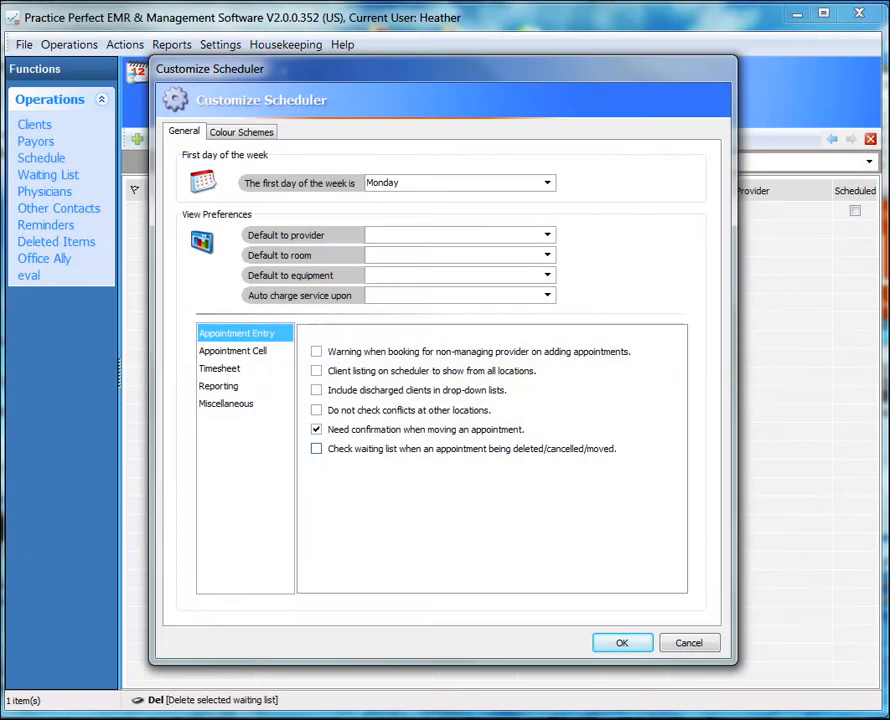
left_click(317, 448)
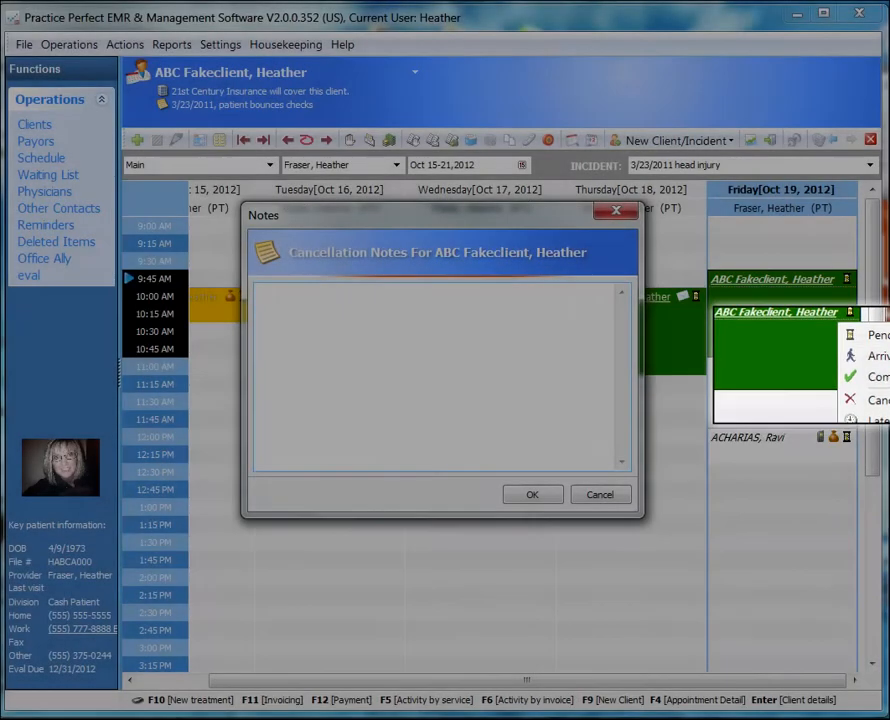
Step: Cancel the Friday 9:45 AM appointment with the cancellation note "sick today"
type("sick ")
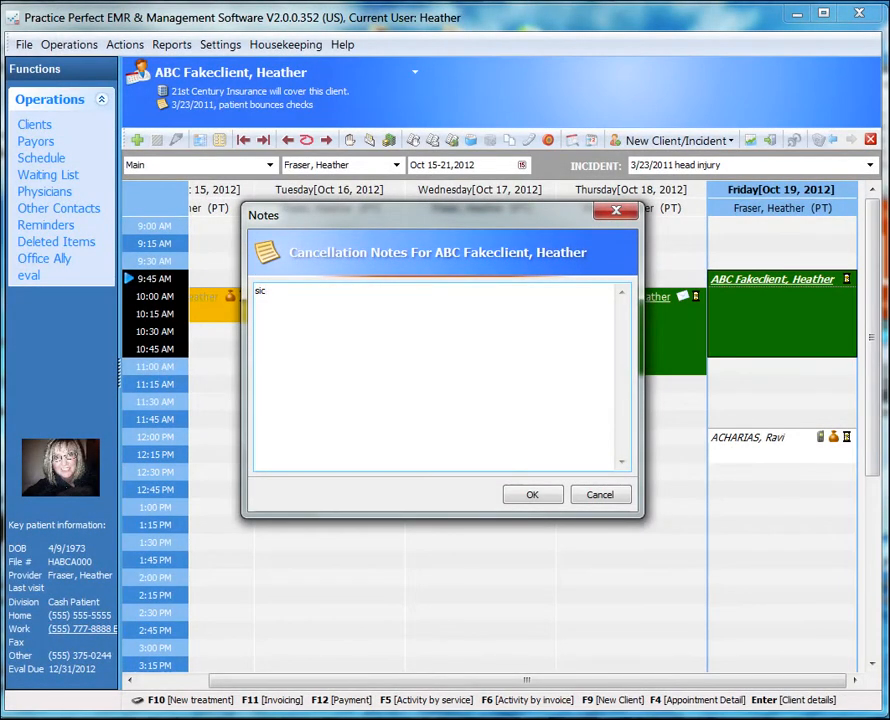
type("today")
key("Return")
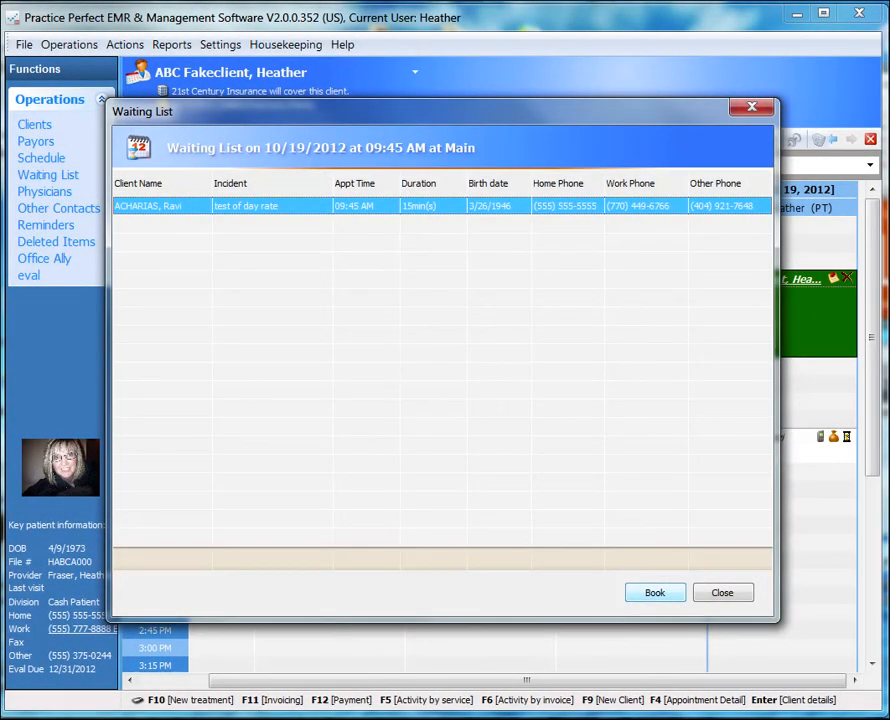
Step: Book the waiting client into the freed 9:45 AM slot despite the same-day appointment, and extend it to the end of the cancelled appointment
left_click(655, 593)
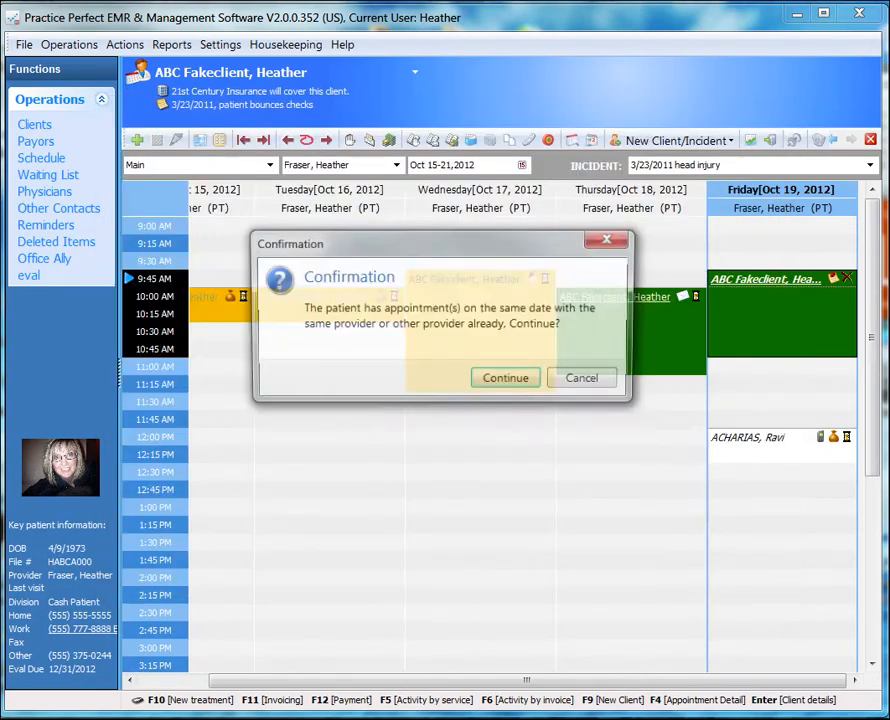
left_click(507, 380)
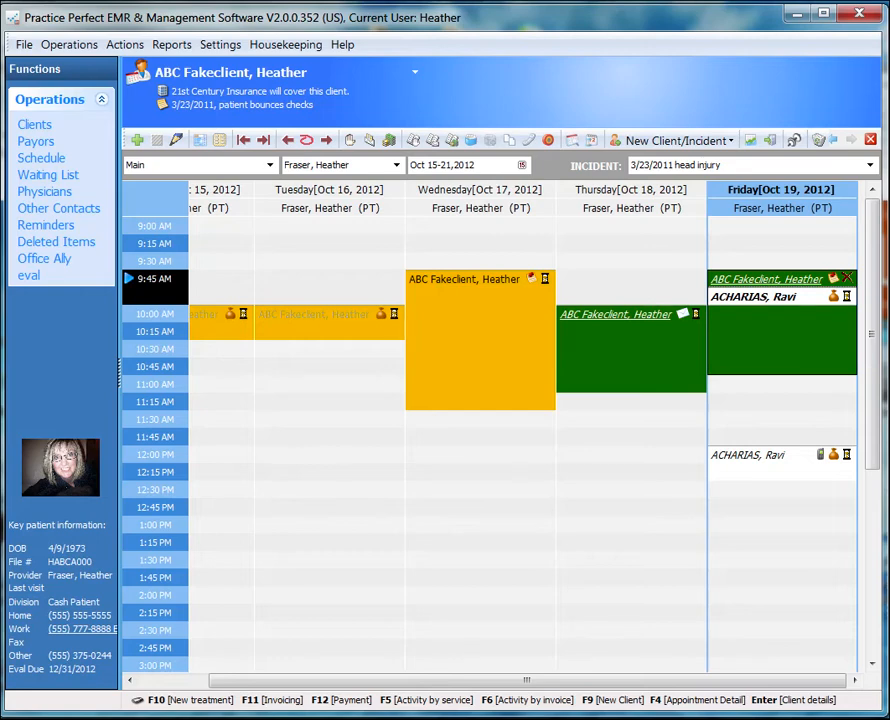
left_click_drag(782, 304, 782, 374)
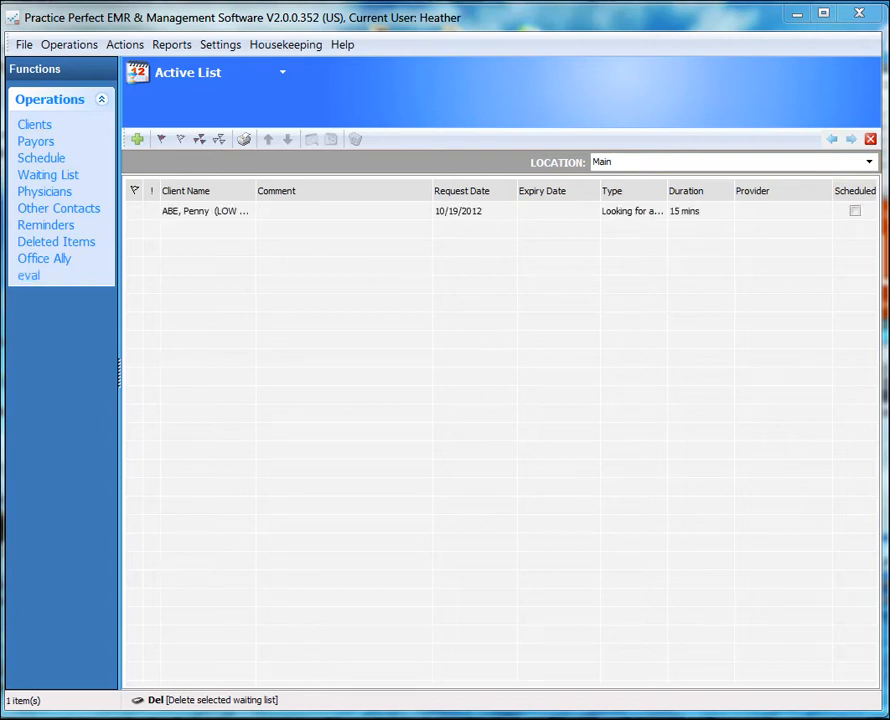
Step: Open the appointment finder for the active waiting list entry and set Monday's availability from 9:00 AM to 5:00 PM
left_click(206, 211)
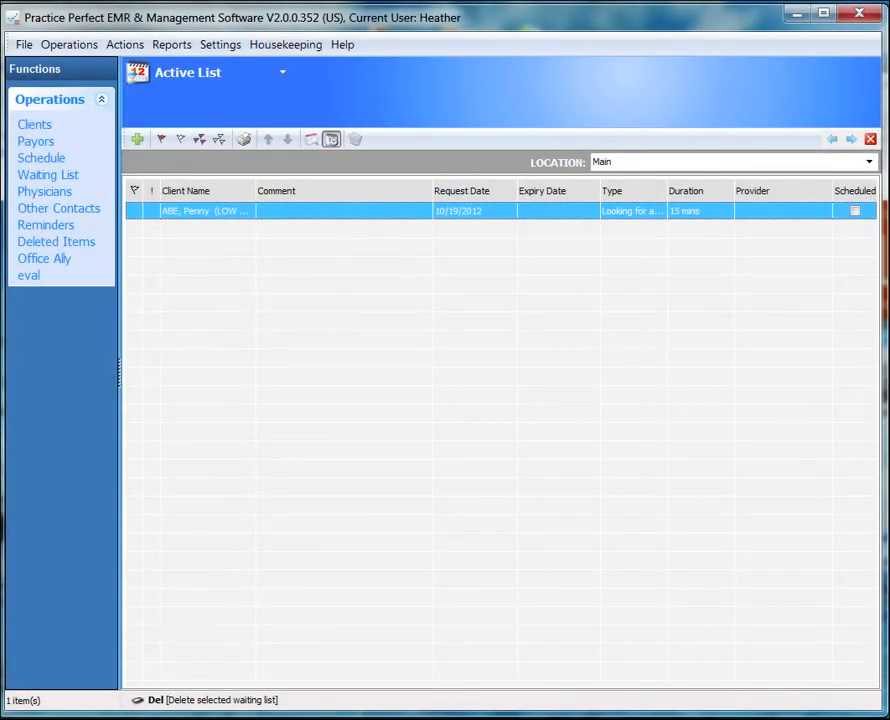
left_click(330, 139)
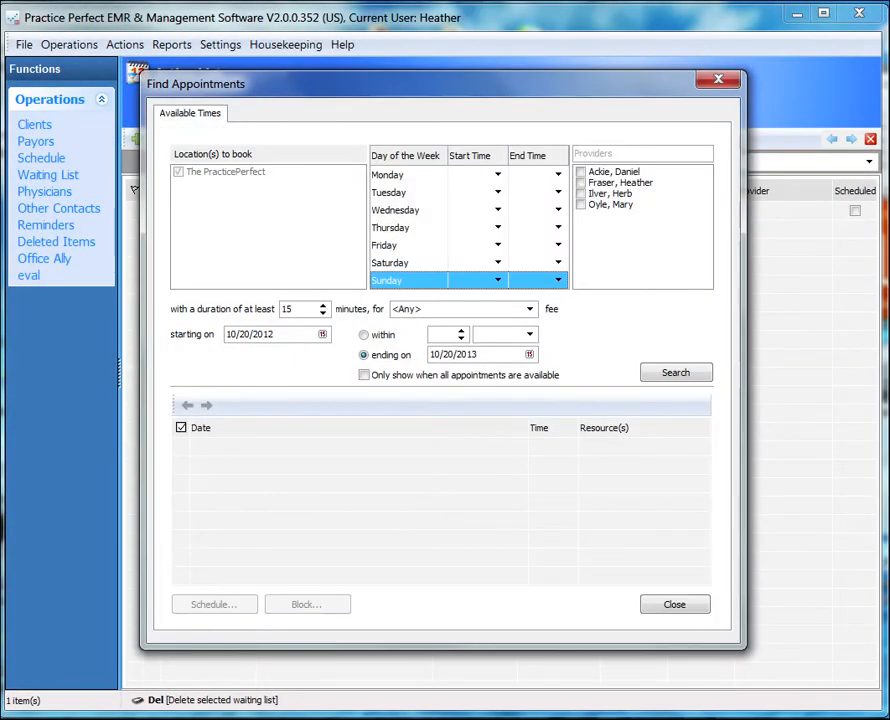
left_click(408, 175)
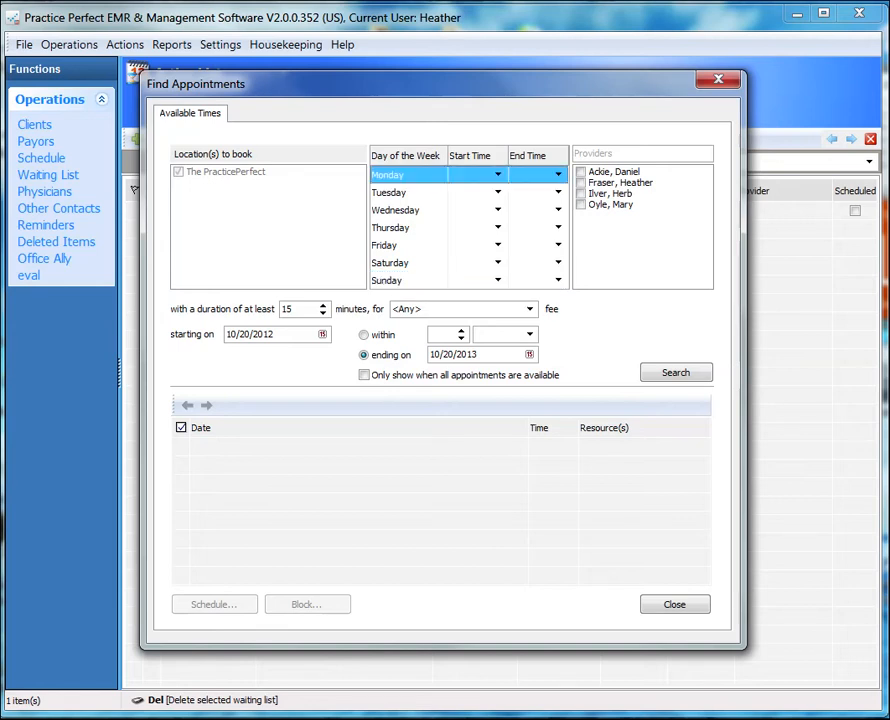
type("9:00 AM")
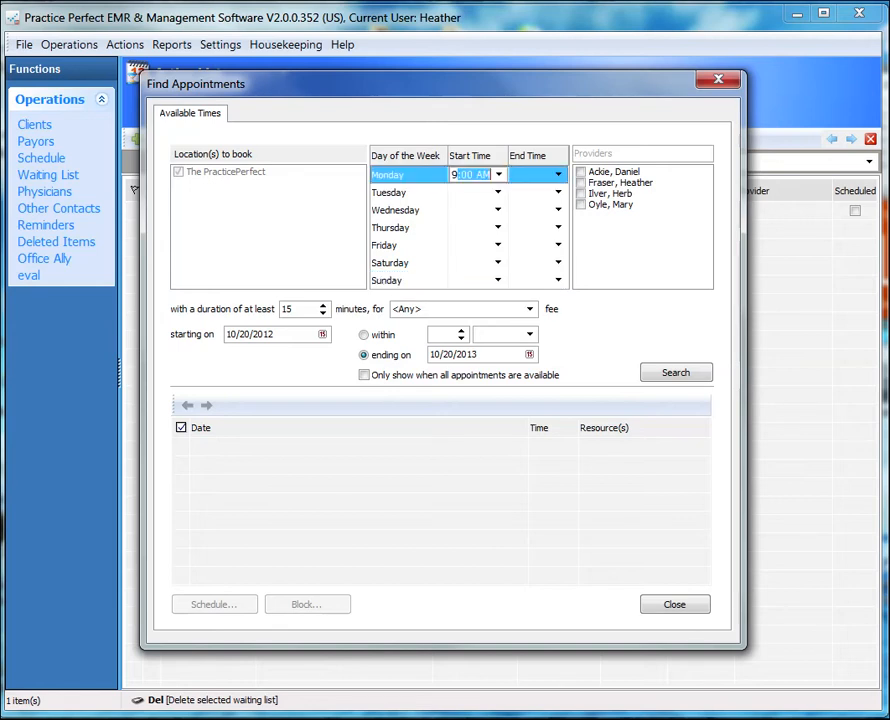
key("Tab")
type("5")
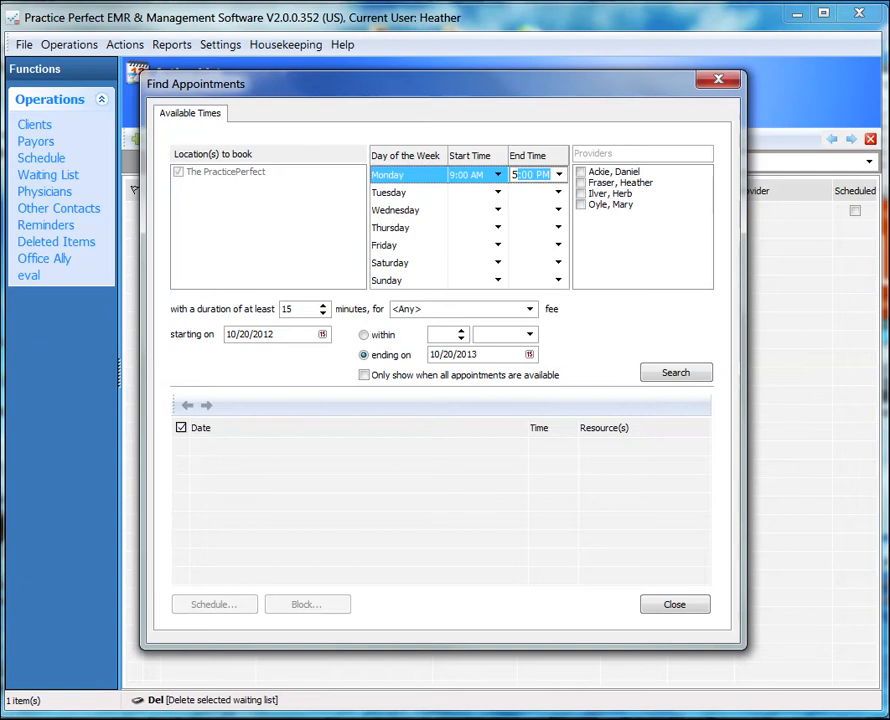
Step: Include all four providers and search for available appointment times
left_click(581, 204)
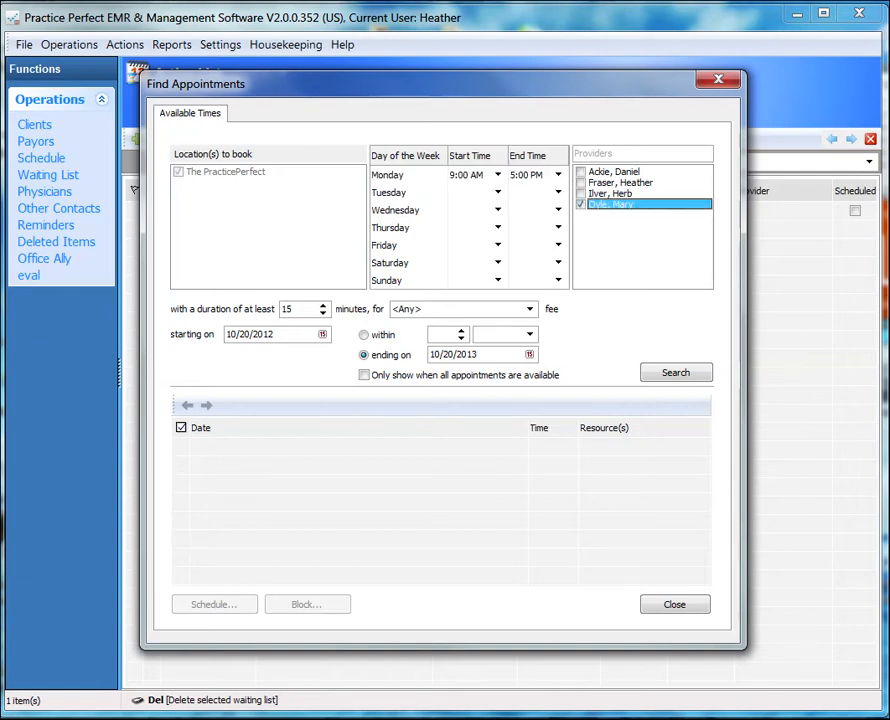
left_click(581, 193)
left_click(581, 183)
left_click(581, 172)
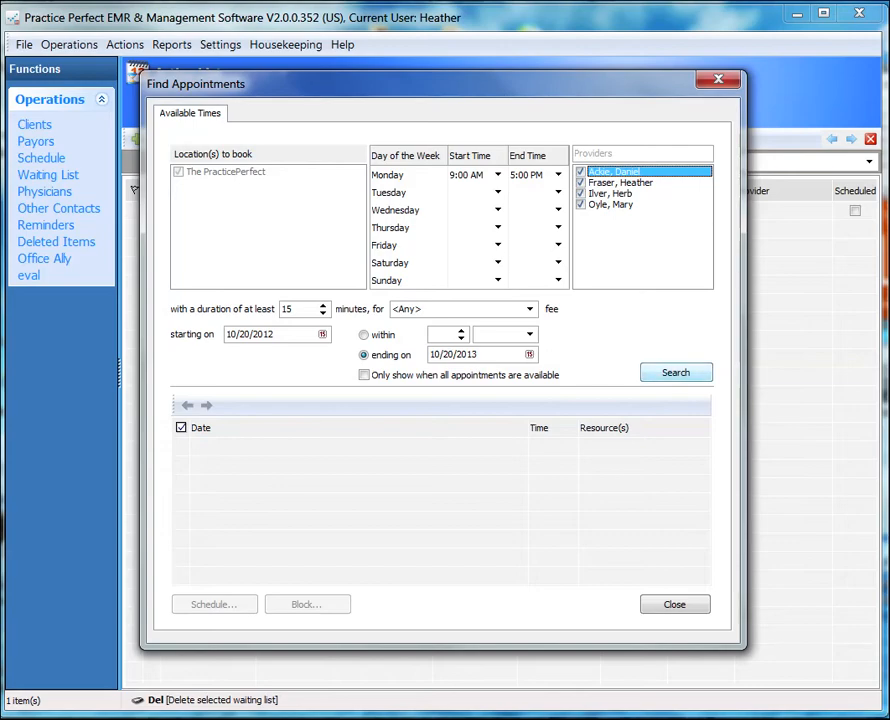
left_click(676, 372)
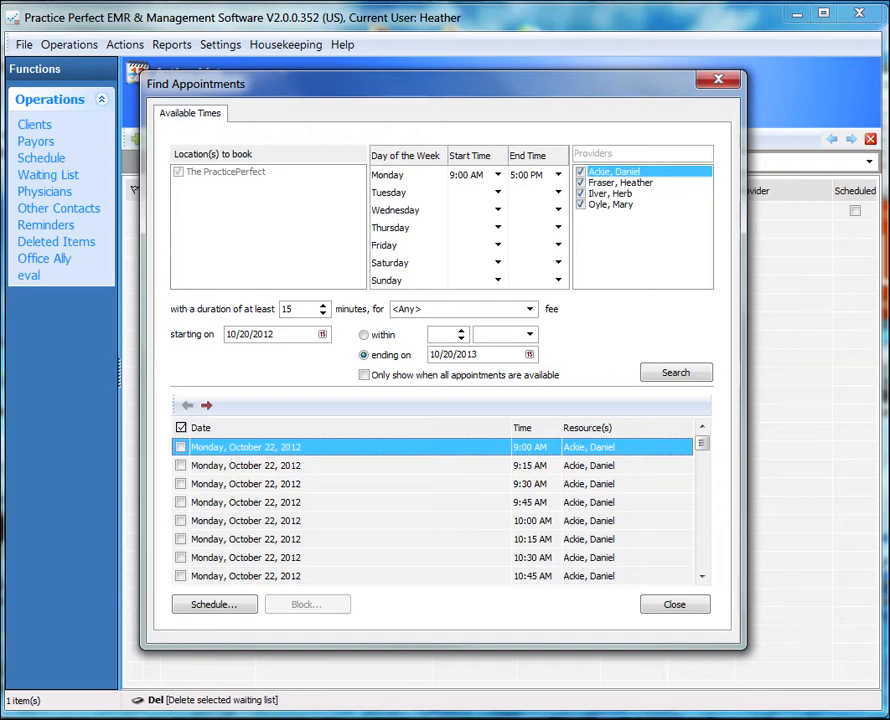
Step: Book the Monday, October 22, 2012 appointment at 9:00 AM for the waiting list client
left_click(181, 447)
left_click(214, 604)
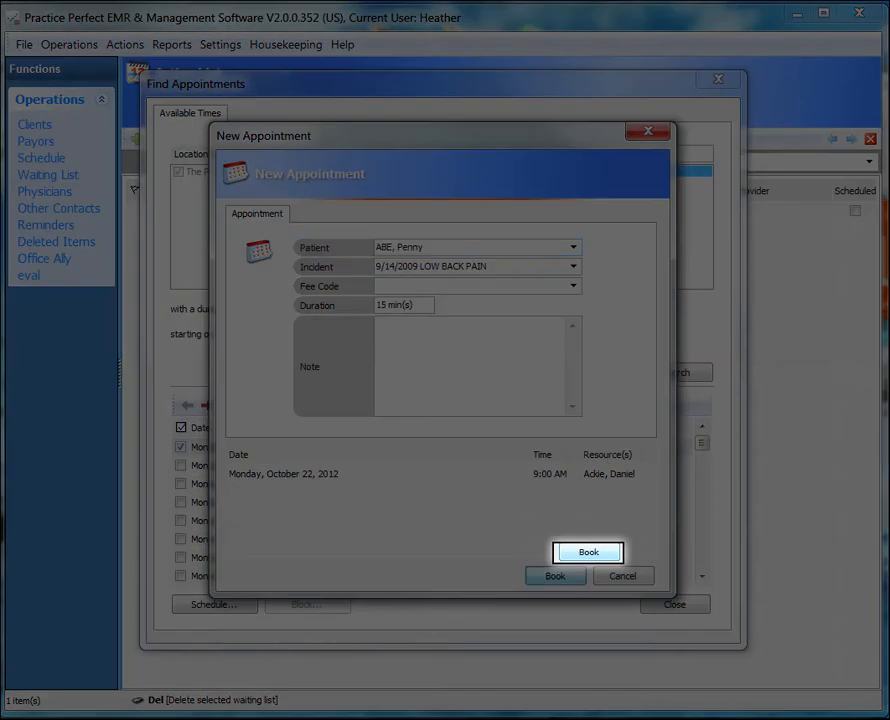
left_click(555, 576)
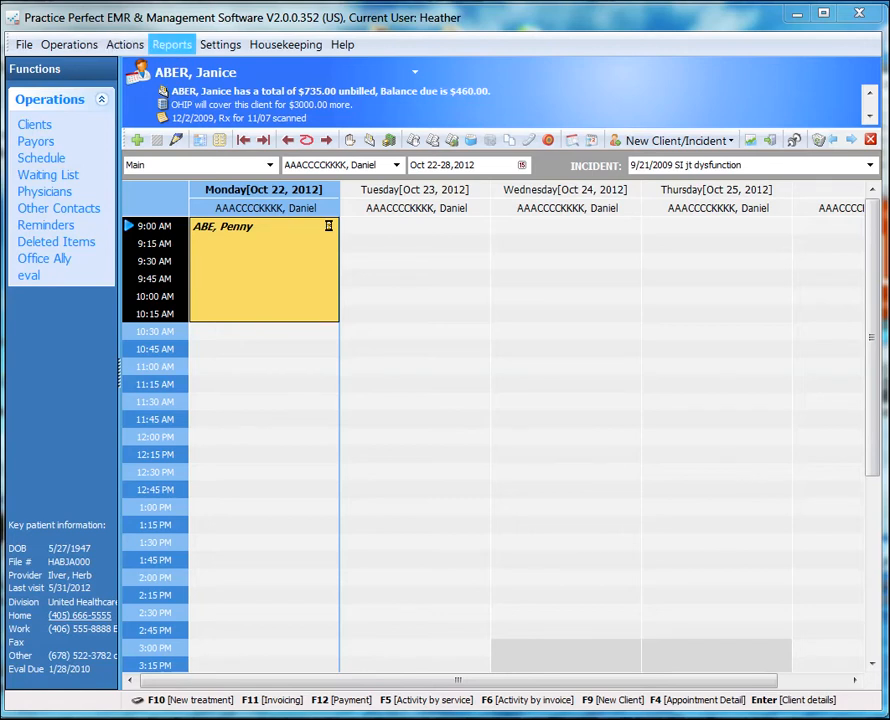
Step: Open the Waiting List report from the scheduling reports
left_click(172, 44)
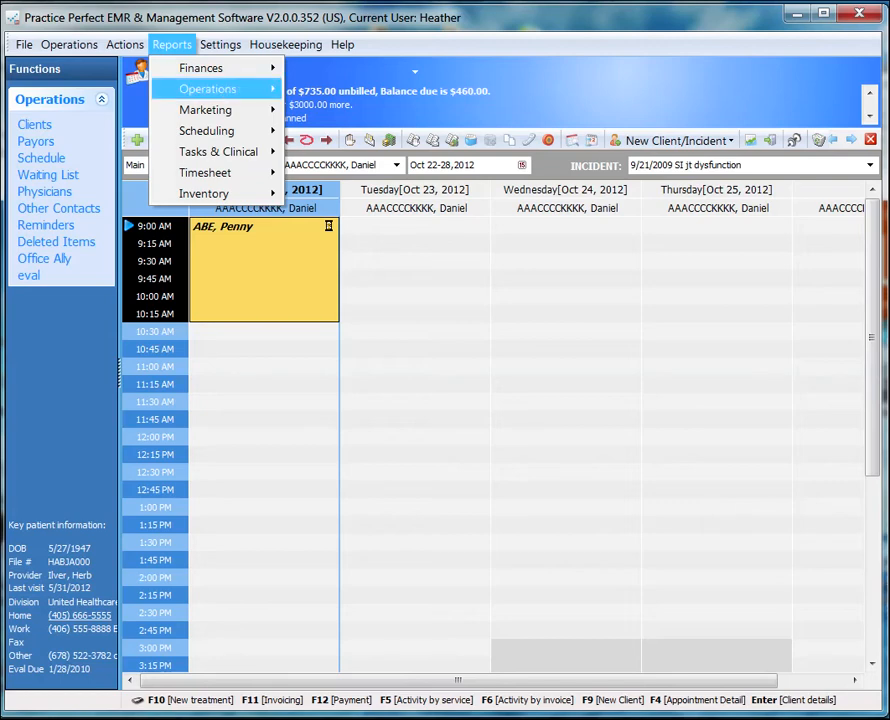
mouse_move(210, 131)
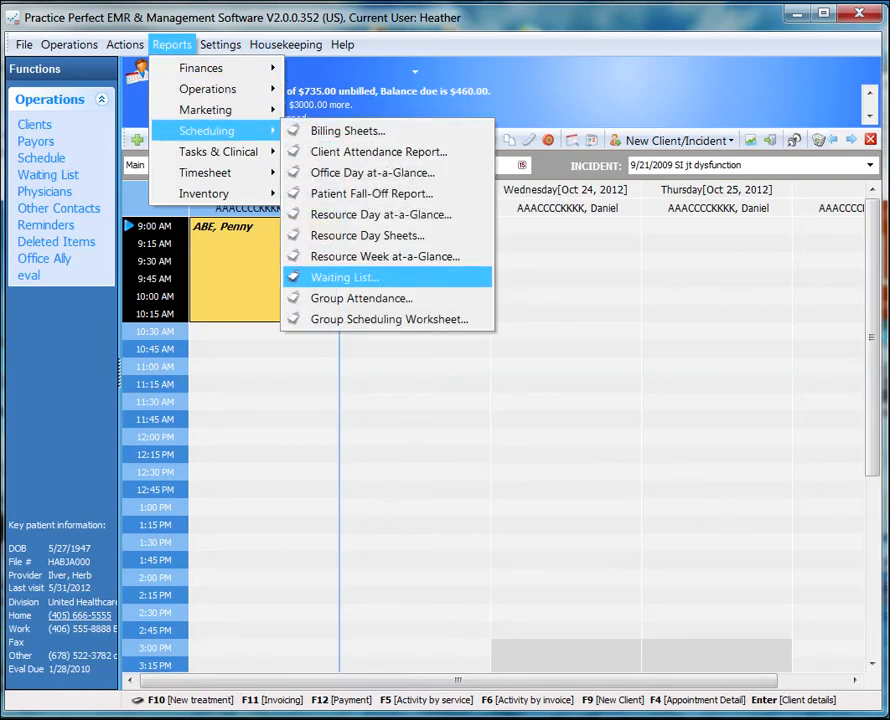
left_click(294, 277)
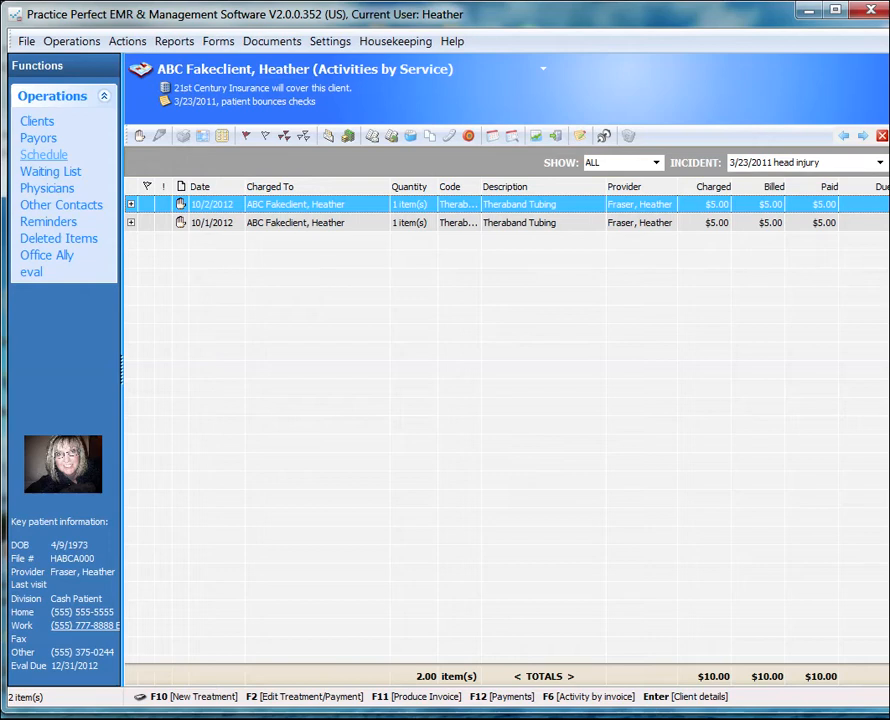
Step: Expand the 10/2/2012 Theraband Tubing activity to examine its charge, receipt and payment lines
left_click(131, 204)
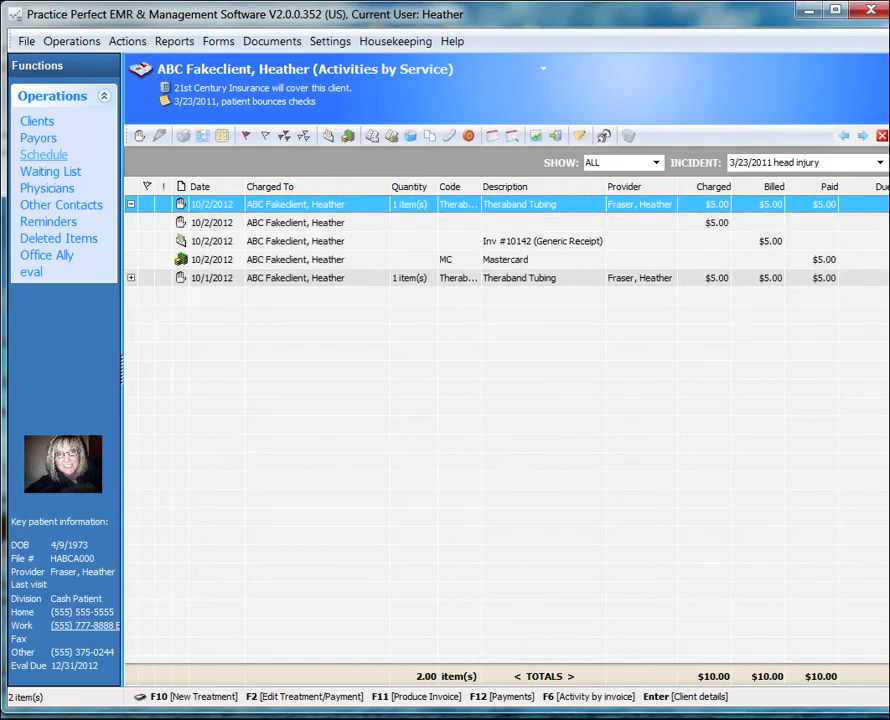
left_click(131, 204)
left_click(131, 204)
Step: Flag the 10/2/2012 payment line and change its payment method to Visa
left_click(295, 260)
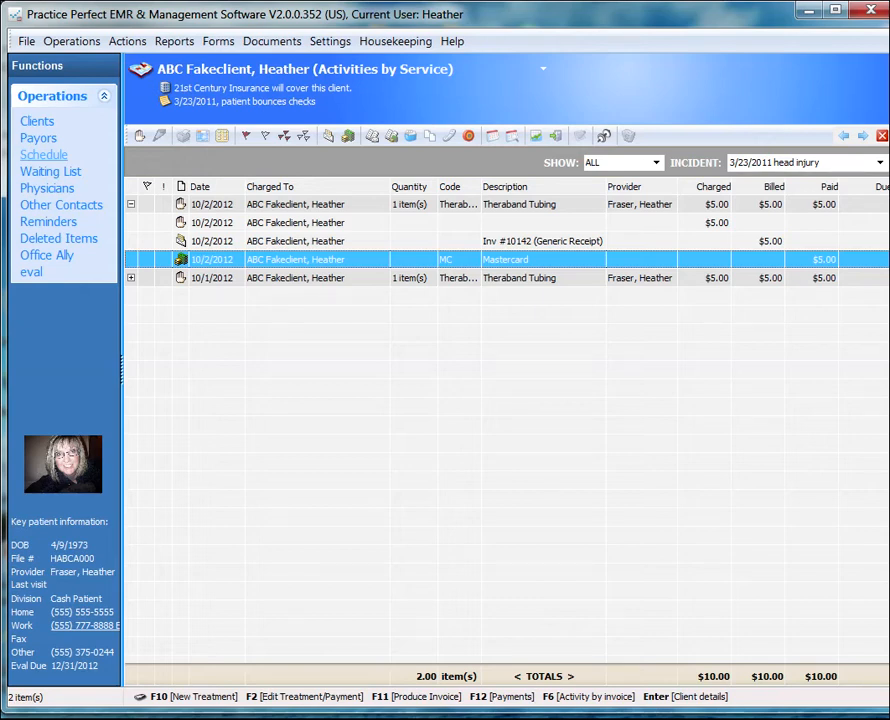
key("space")
key("F2")
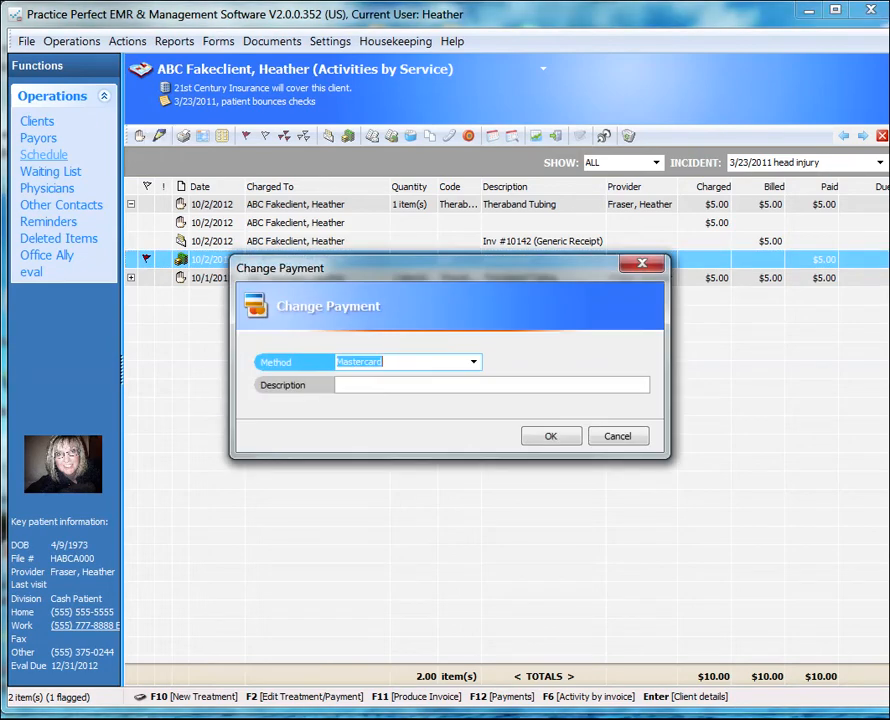
key("alt+Down")
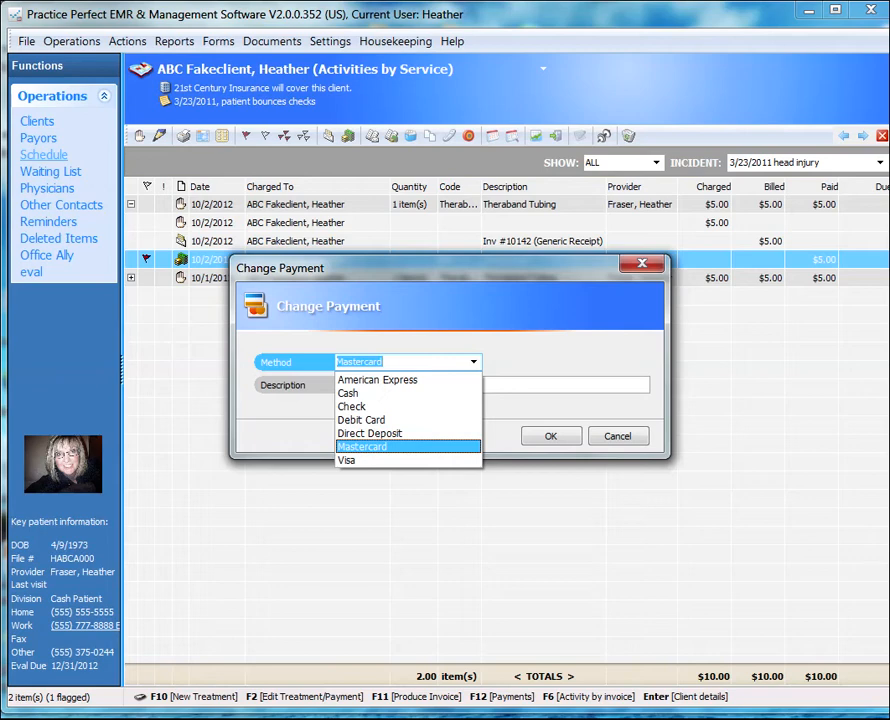
key("Down")
key("Return")
key("Return")
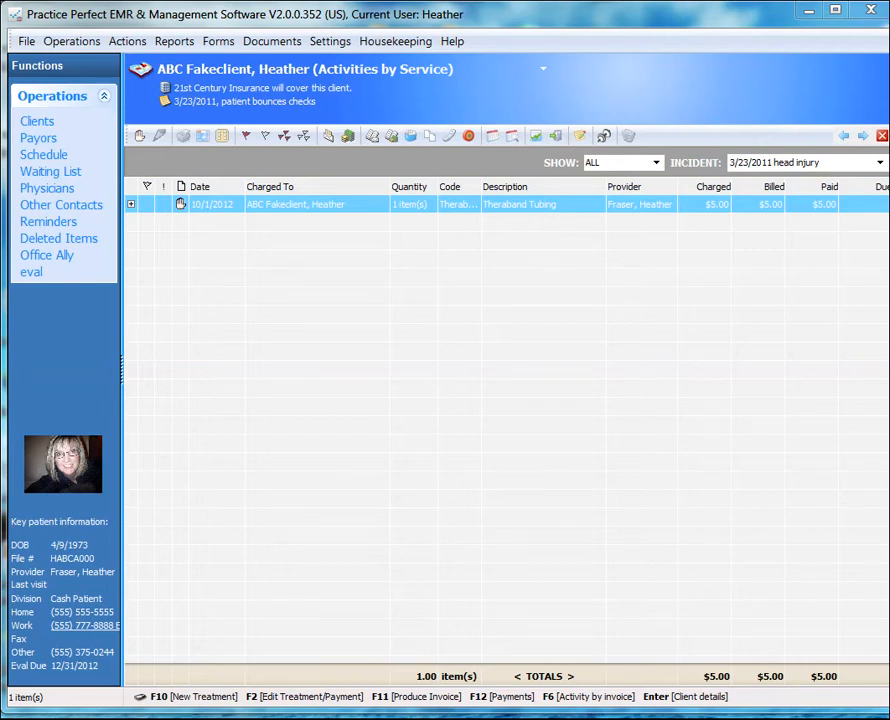
Step: Examine the charge, receipt and payment lines of the 10/1/2012 Theraband Tubing activity, then collapse it
left_click(131, 204)
left_click(295, 223)
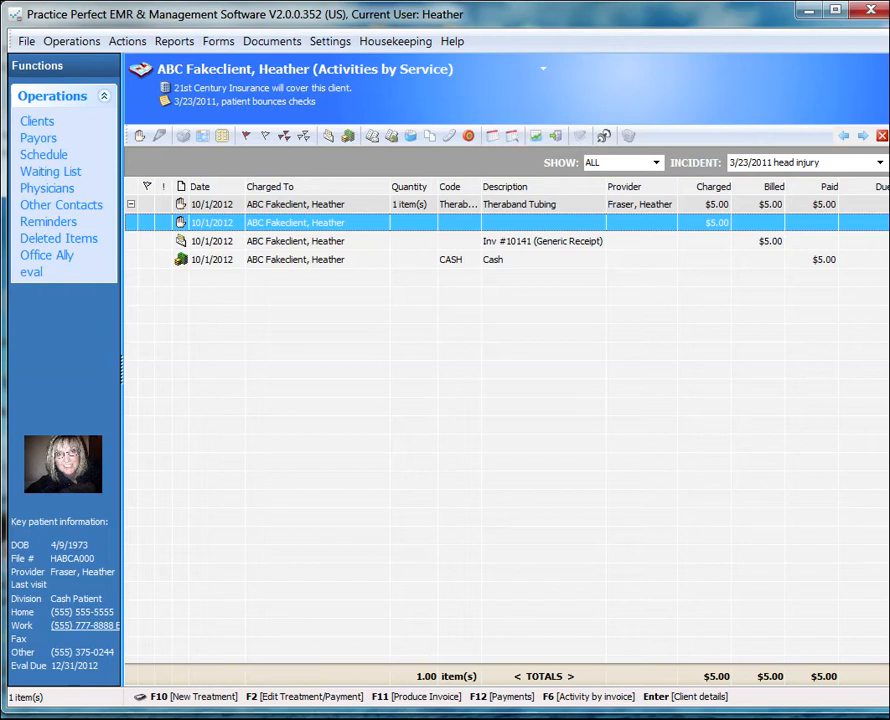
left_click(295, 260)
left_click(295, 241)
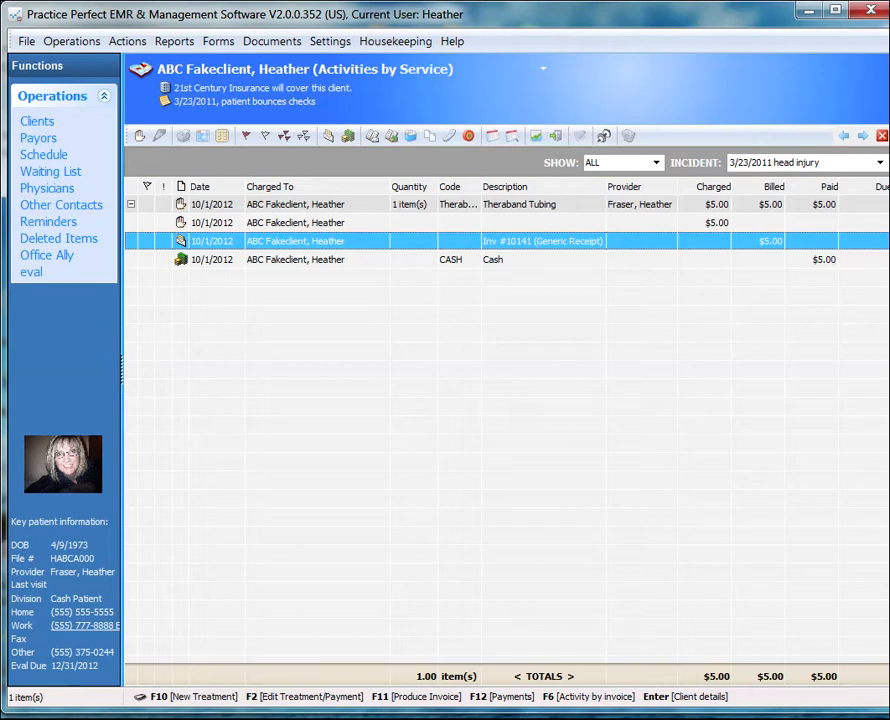
left_click(520, 204)
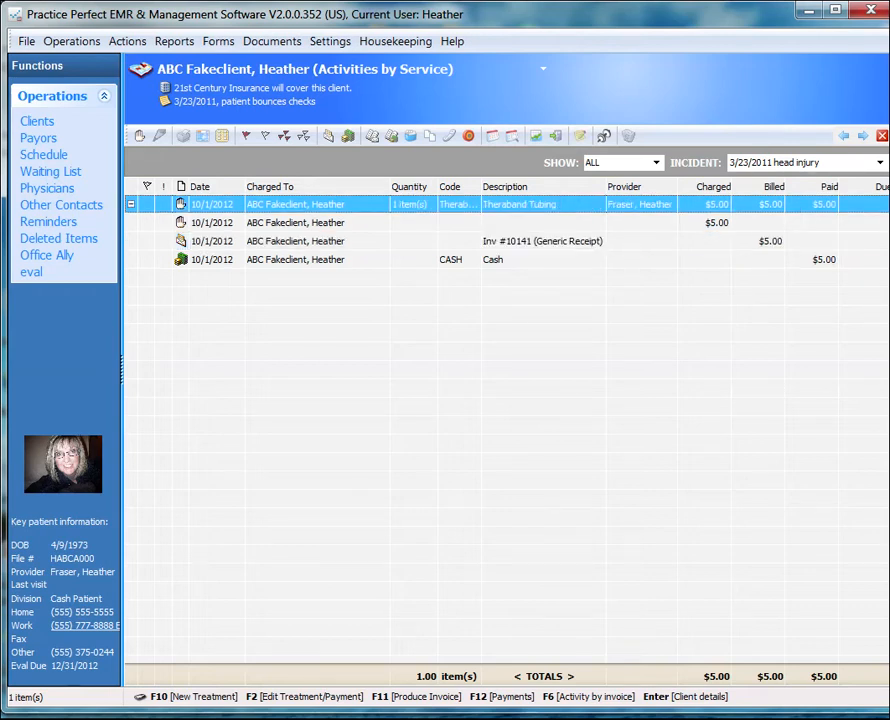
key("Left")
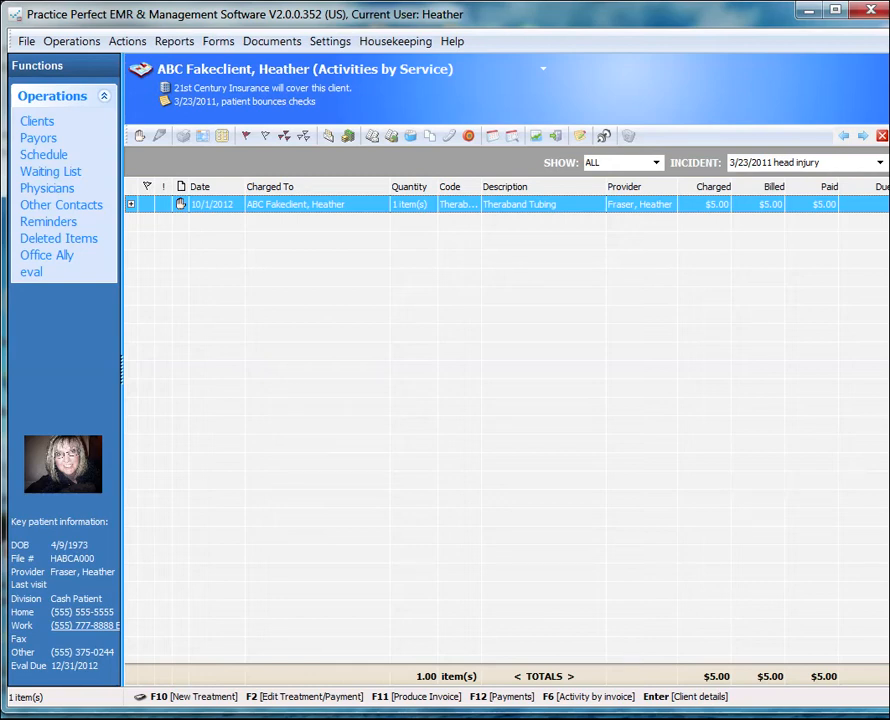
Step: Add a new Theraband Tubing treatment dated 10/19/2012 with an amount of -$5.00 to the head injury incident
key("F10")
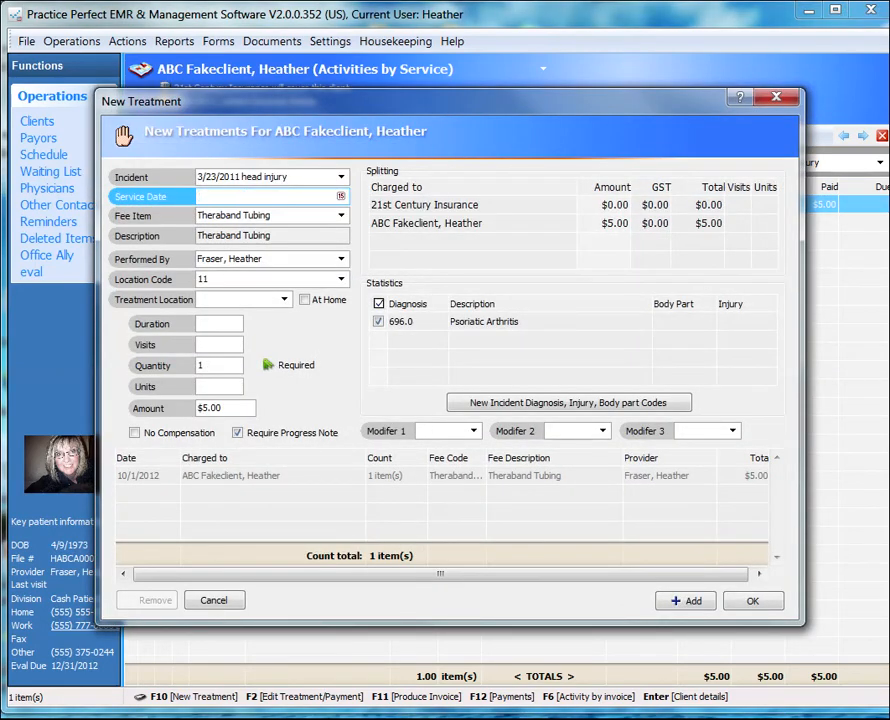
key("Tab")
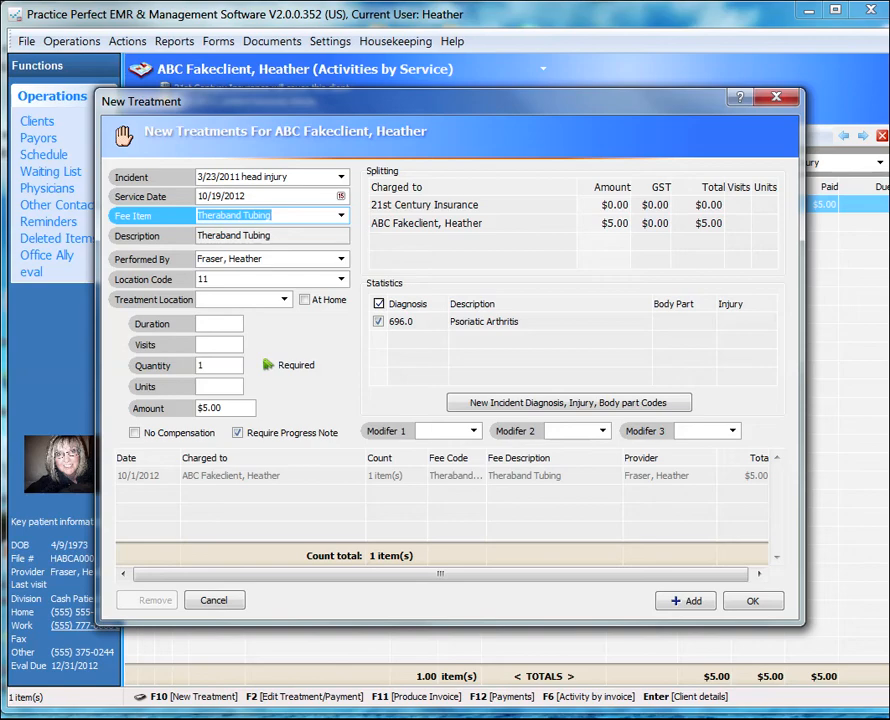
left_click(225, 408)
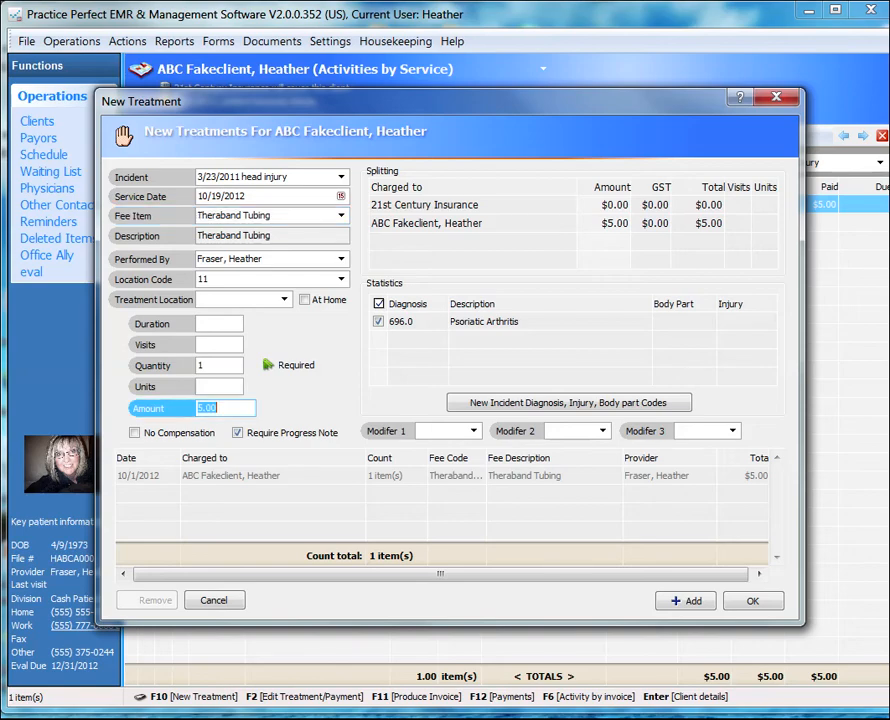
type("-")
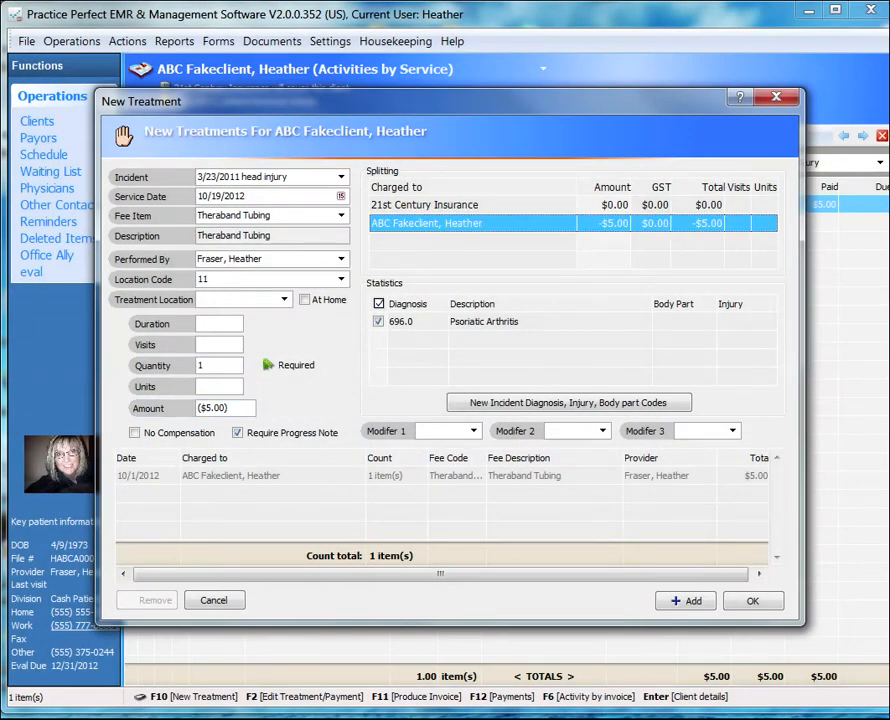
left_click(686, 600)
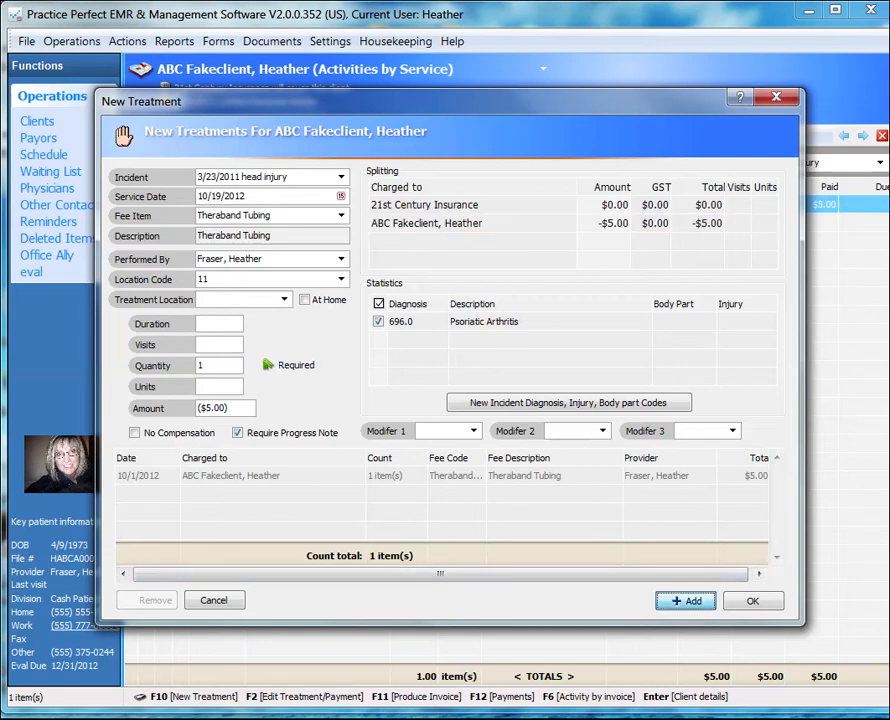
key("Return")
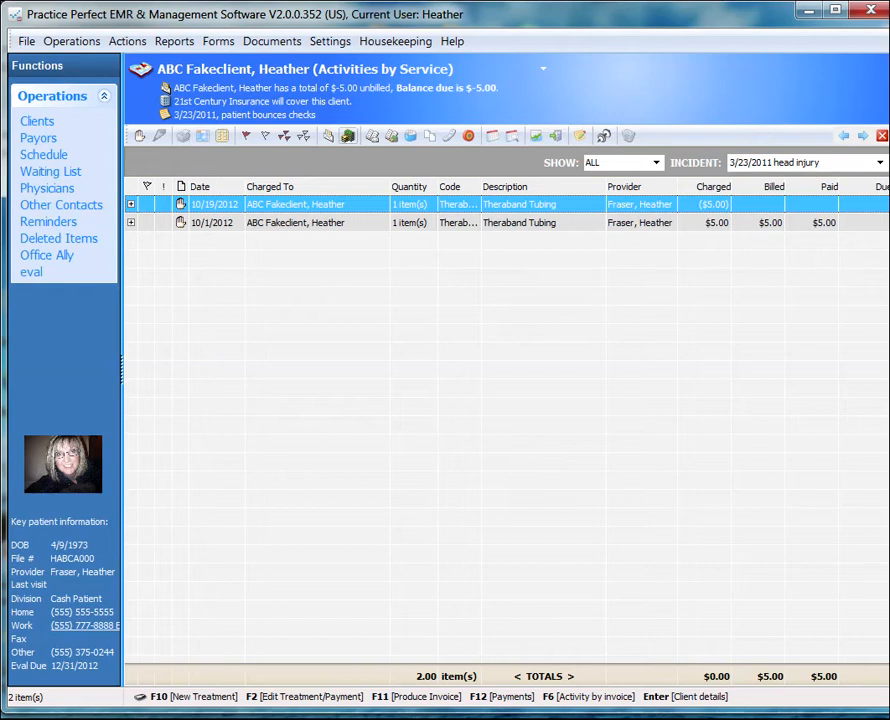
Step: Flag the 10/19/2012 Theraband Tubing activity and start a new payment for it with the method Visa
left_click(246, 136)
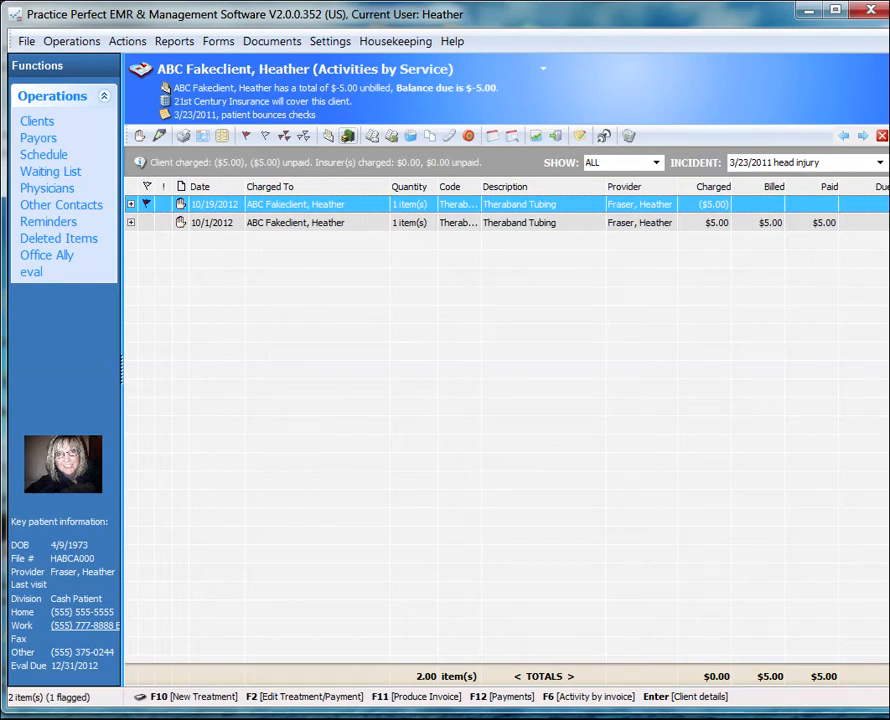
left_click(347, 135)
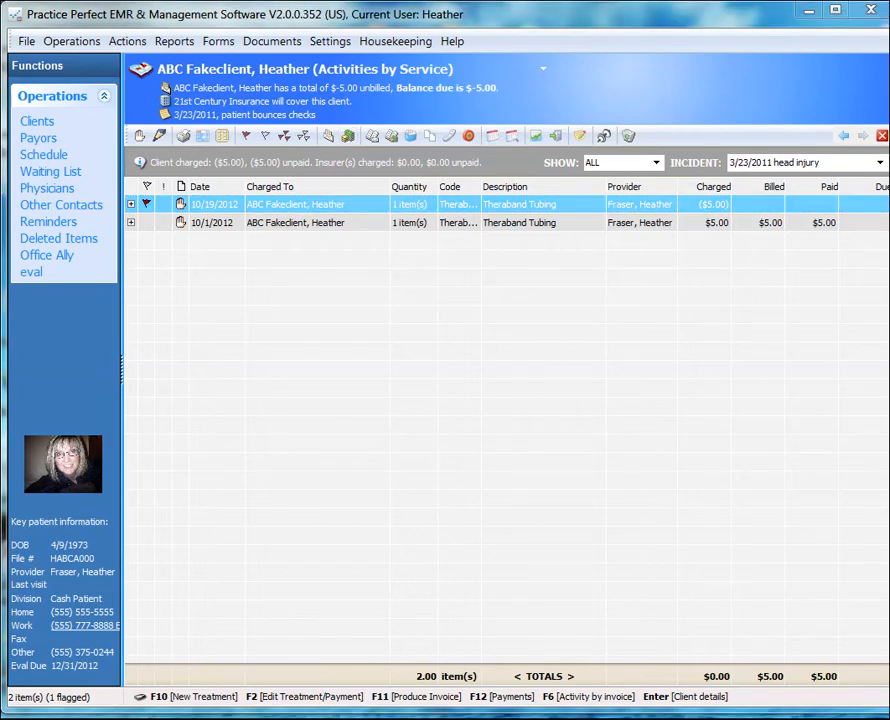
left_click(347, 135)
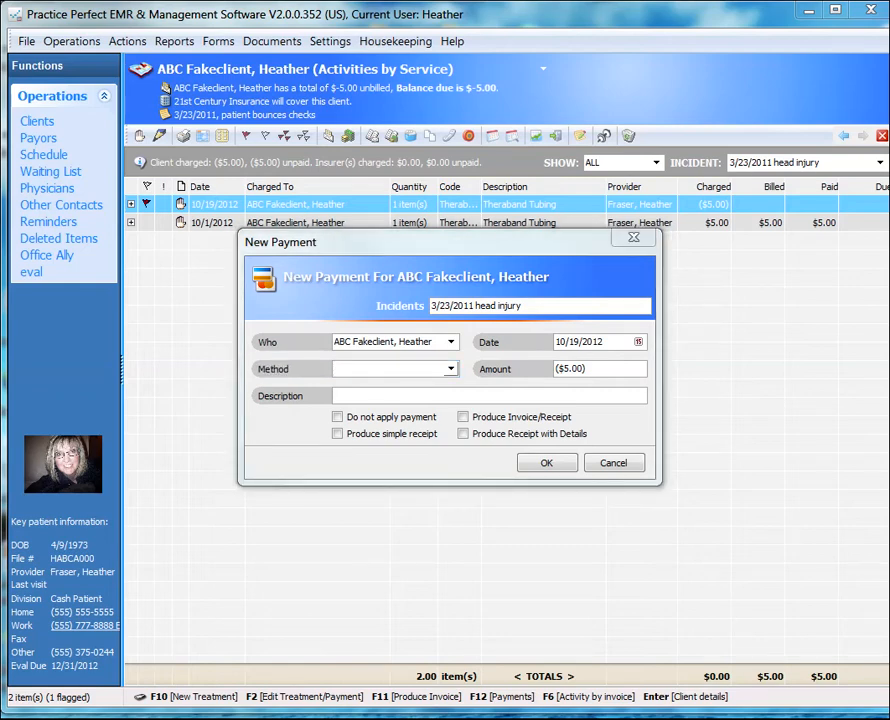
left_click(451, 369)
left_click(352, 467)
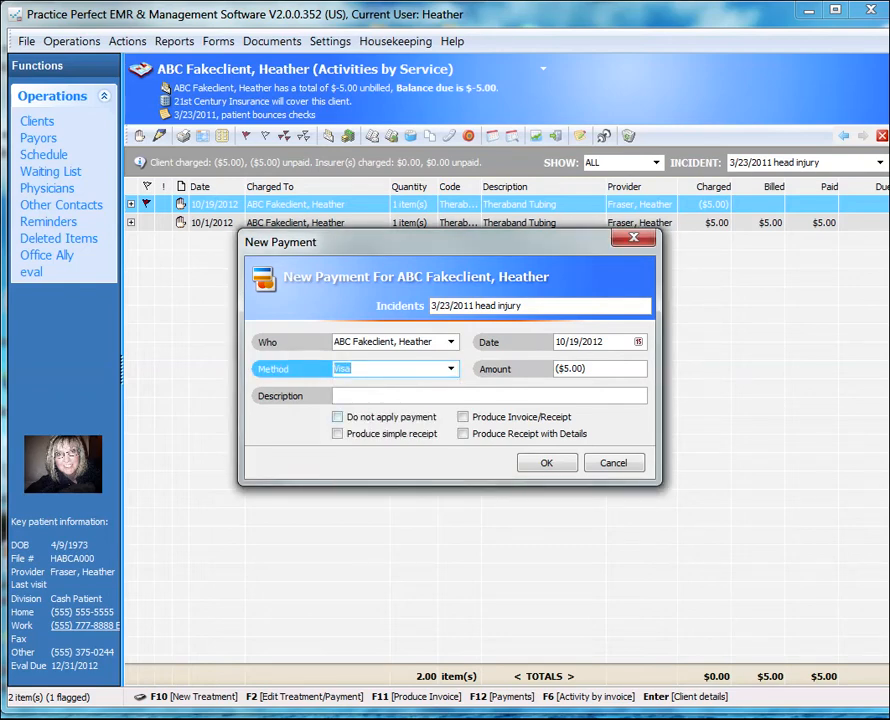
Step: Enter "Refund required - Client returned product" as the payment's description
key("Tab")
type("Refund required - Client returned product")
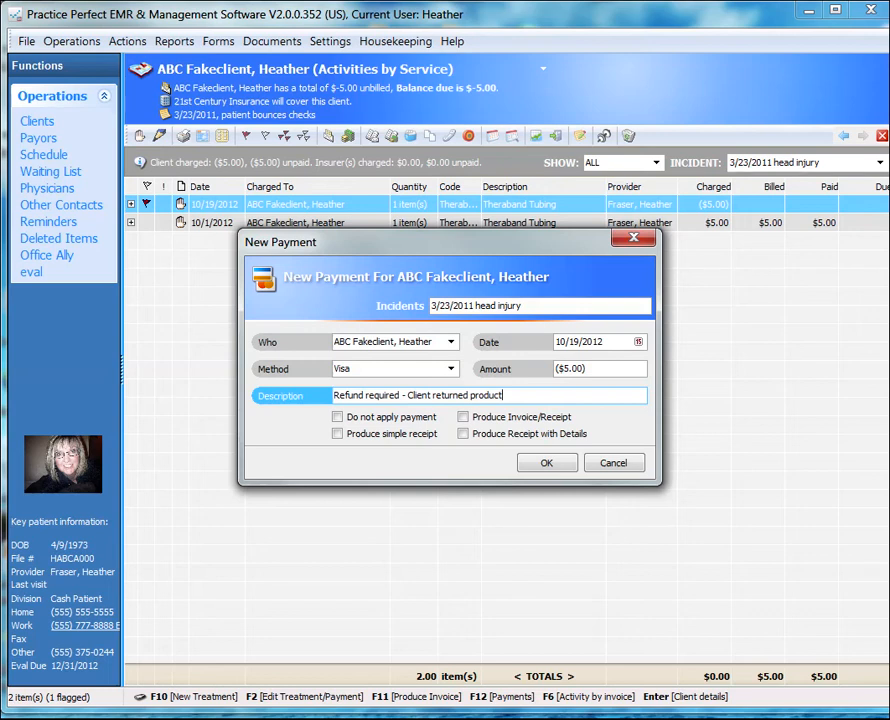
key("shift+Left")
key("shift+Left")
key("shift+Left")
key("shift+Left")
key("shift+Left")
key("shift+Left")
key("shift+Left")
key("shift+Left")
key("shift+Left")
key("shift+Left")
key("shift+Left")
key("shift+Left")
key("shift+Left")
key("shift+Left")
key("shift+Left")
key("shift+Left")
key("shift+Left")
key("shift+Left")
key("shift+Left")
key("shift+Left")
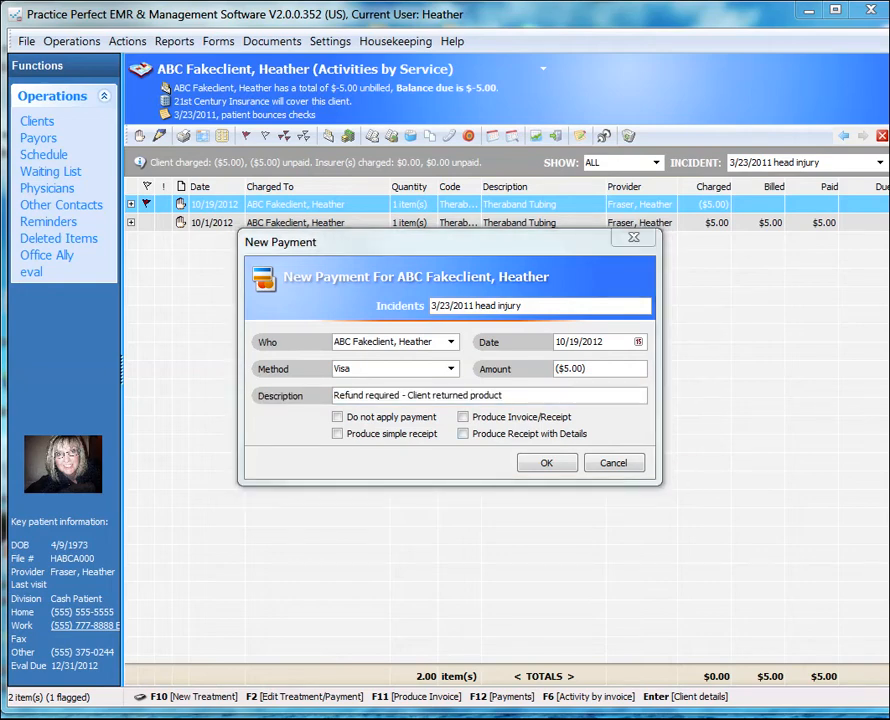
Step: Save the refund payment with Produce Invoice/Receipt enabled and review the generated invoice
left_click(463, 417)
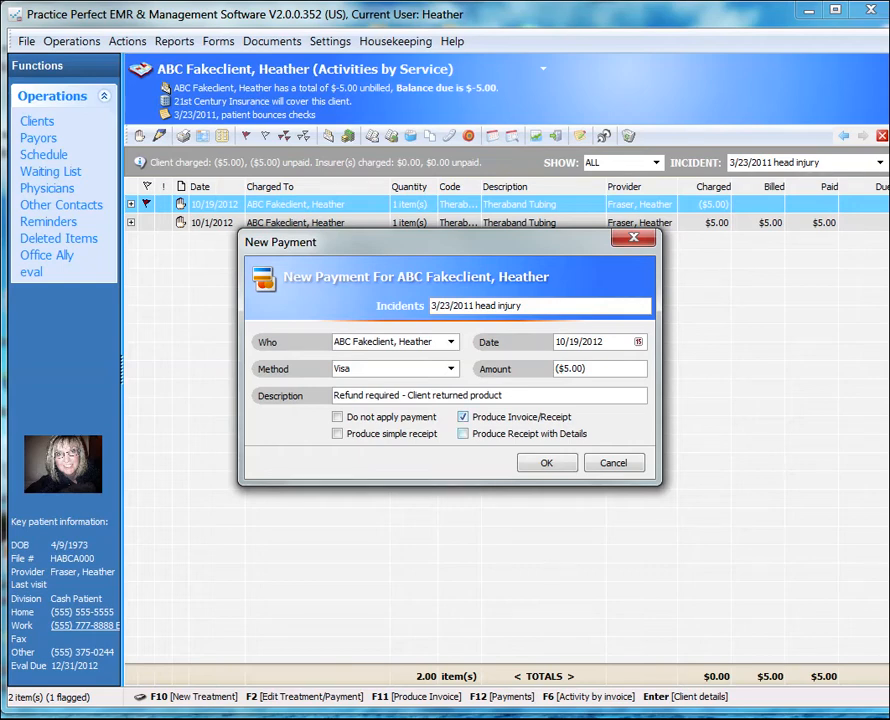
left_click(547, 463)
left_click(551, 540)
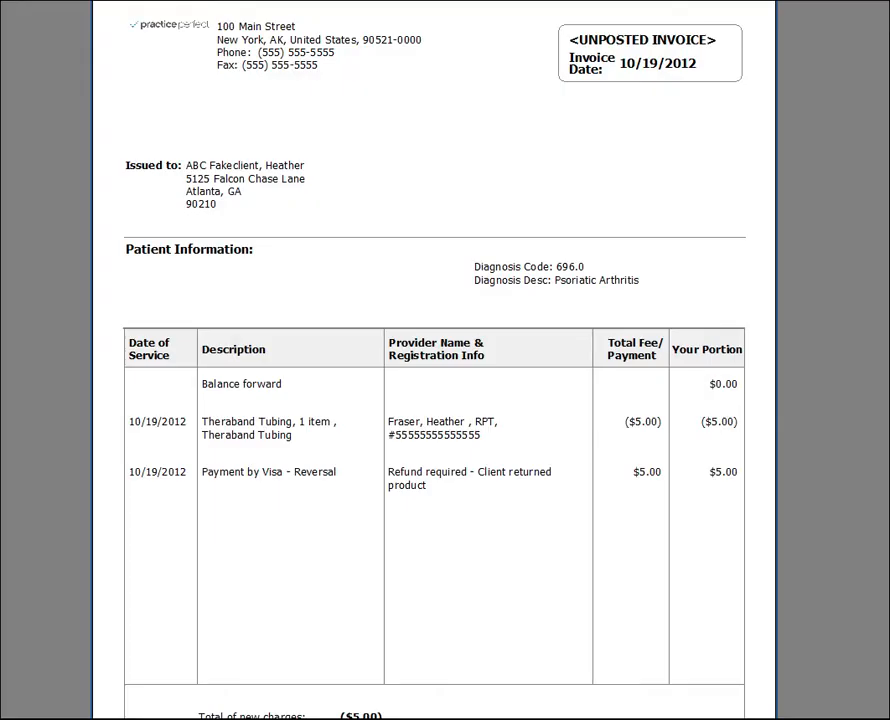
scroll(434, 360, "down", 3)
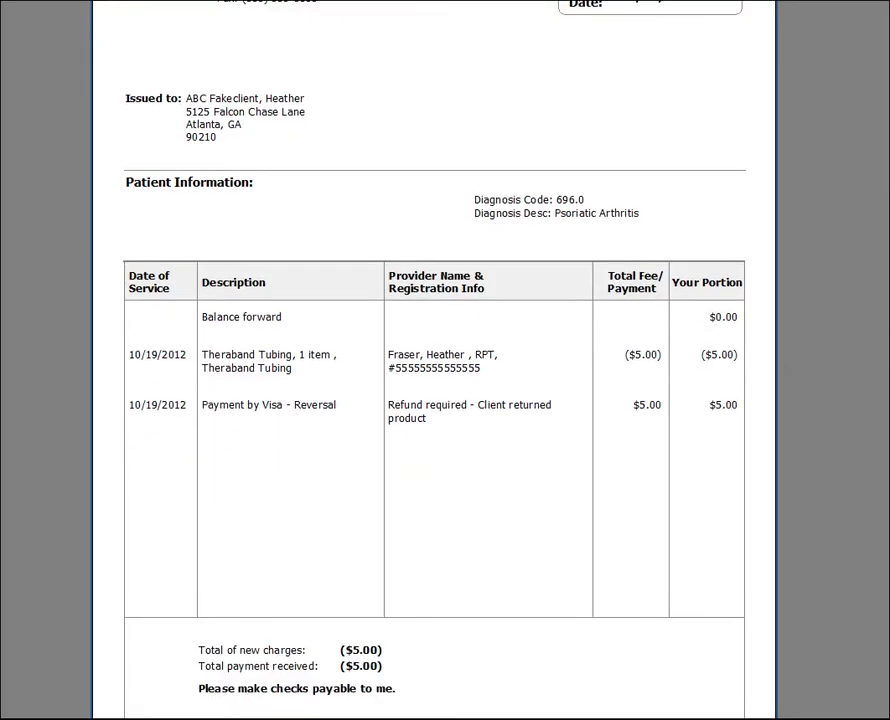
scroll(434, 360, "down", 3)
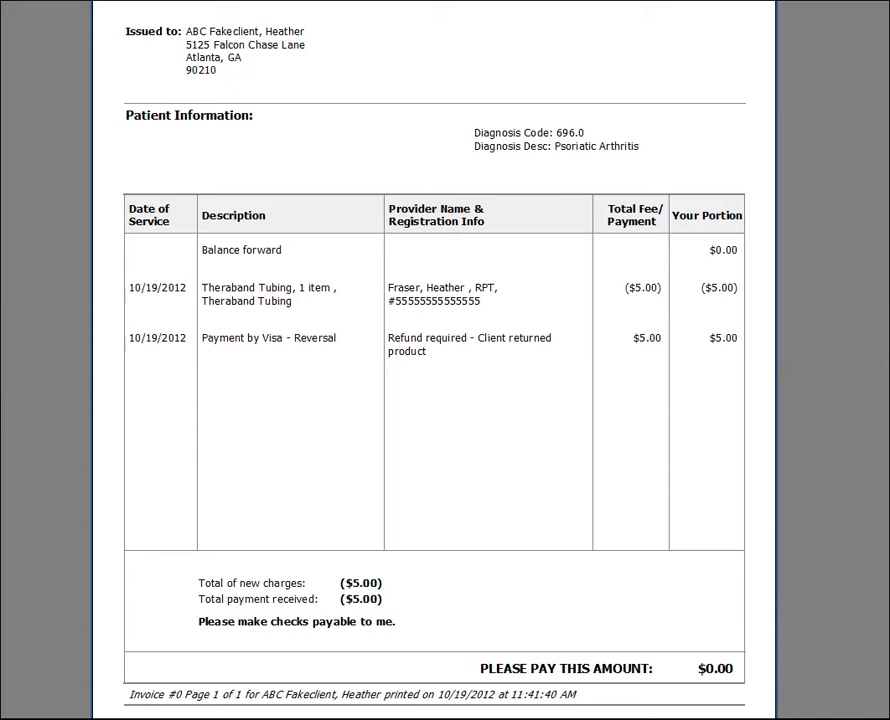
scroll(434, 360, "up", 6)
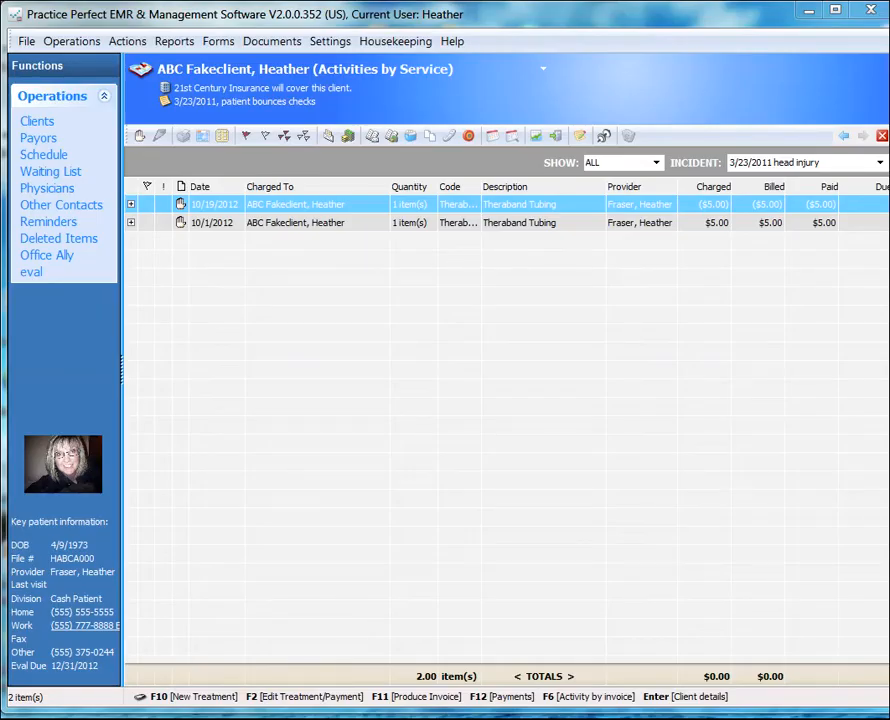
Step: Examine the detail lines of the 10/1/2012 activity, then the charge and Visa refund lines of the 10/19/2012 activity
left_click(131, 223)
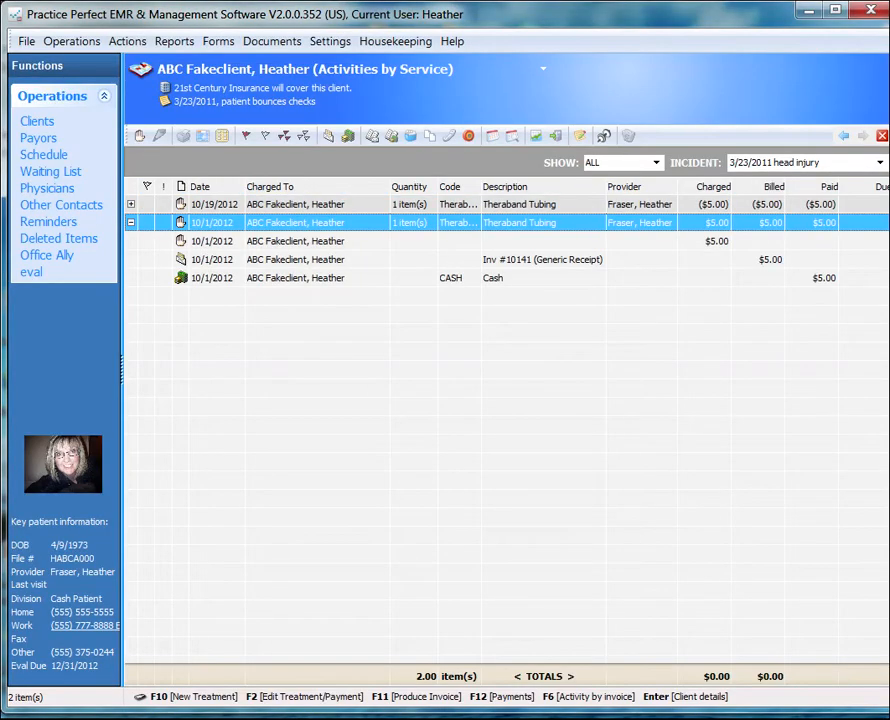
left_click(131, 223)
left_click(131, 223)
left_click(131, 223)
left_click(131, 204)
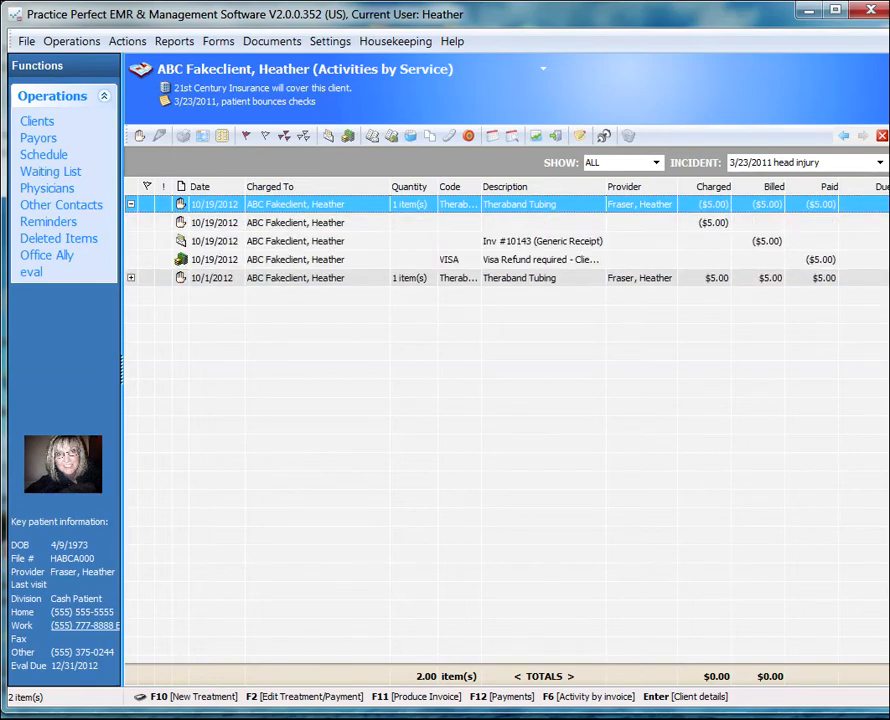
left_click(131, 204)
left_click(131, 204)
left_click(295, 223)
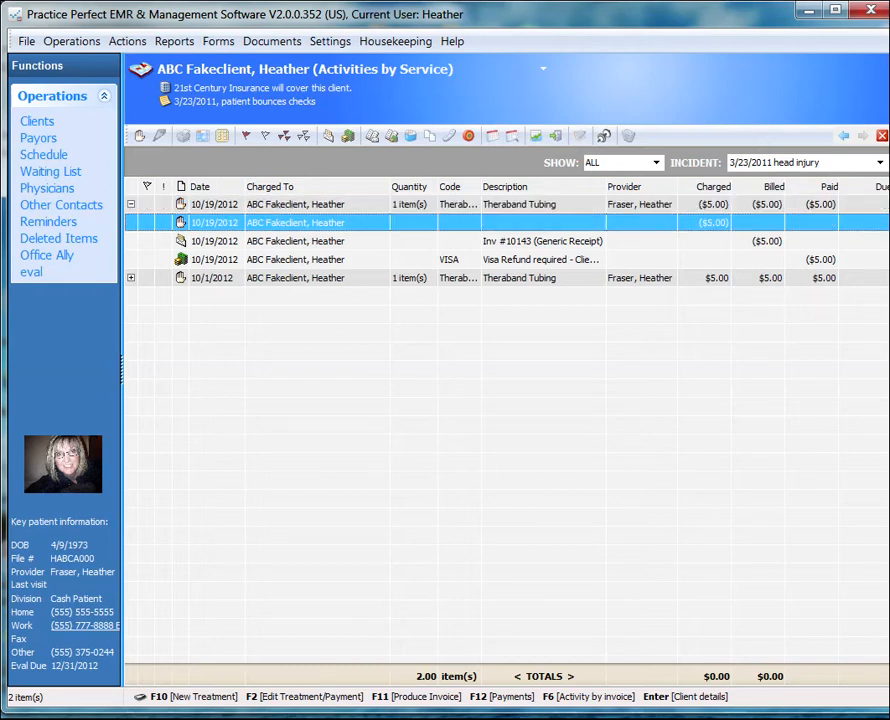
left_click(295, 260)
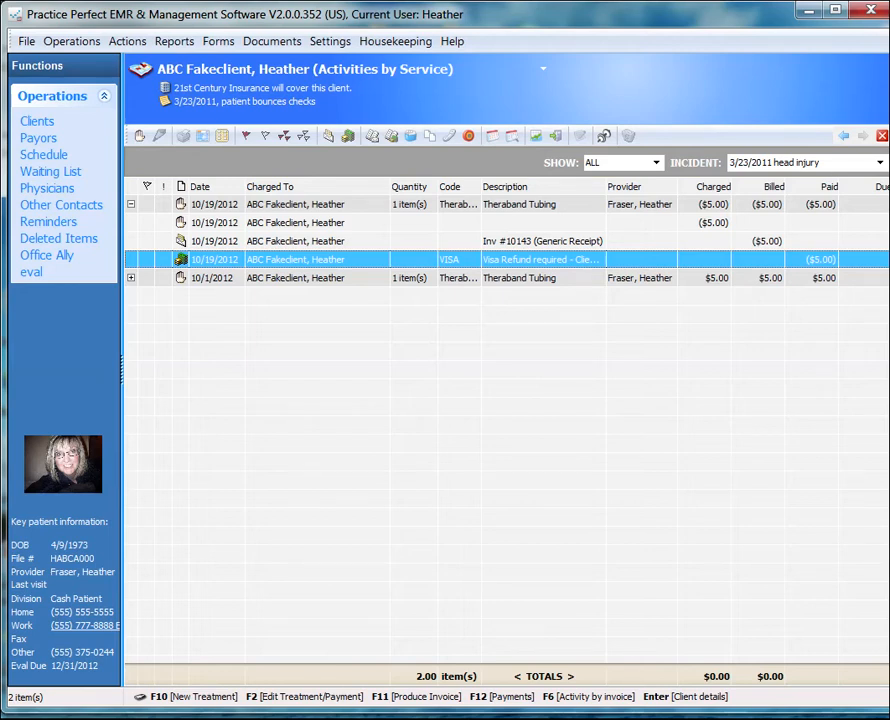
Step: Compare the original 10/1/2012 purchase lines with the charge and payment lines of the 10/19/2012 refund
left_click(131, 278)
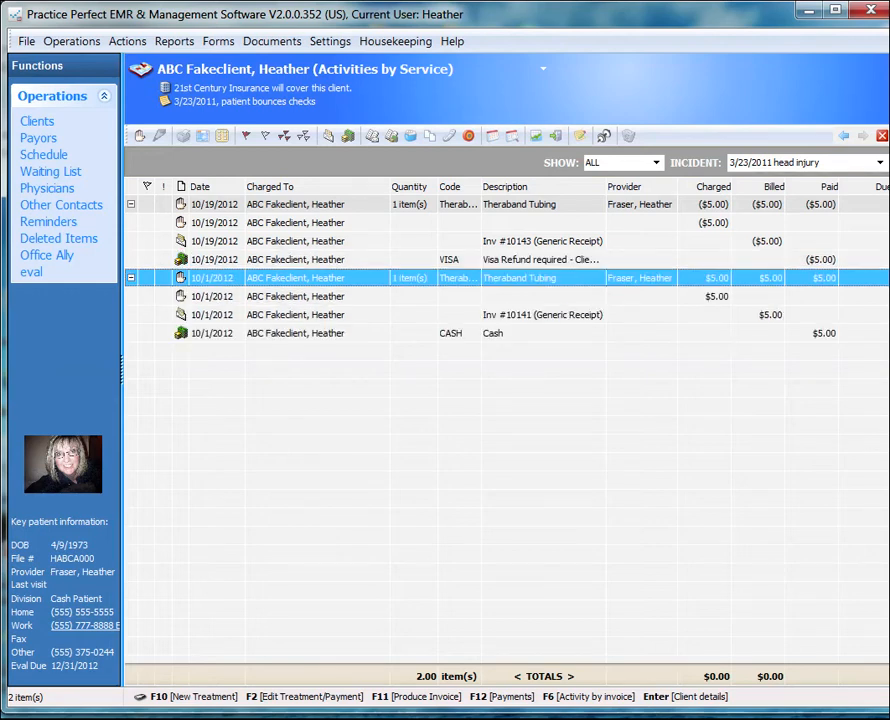
left_click(131, 278)
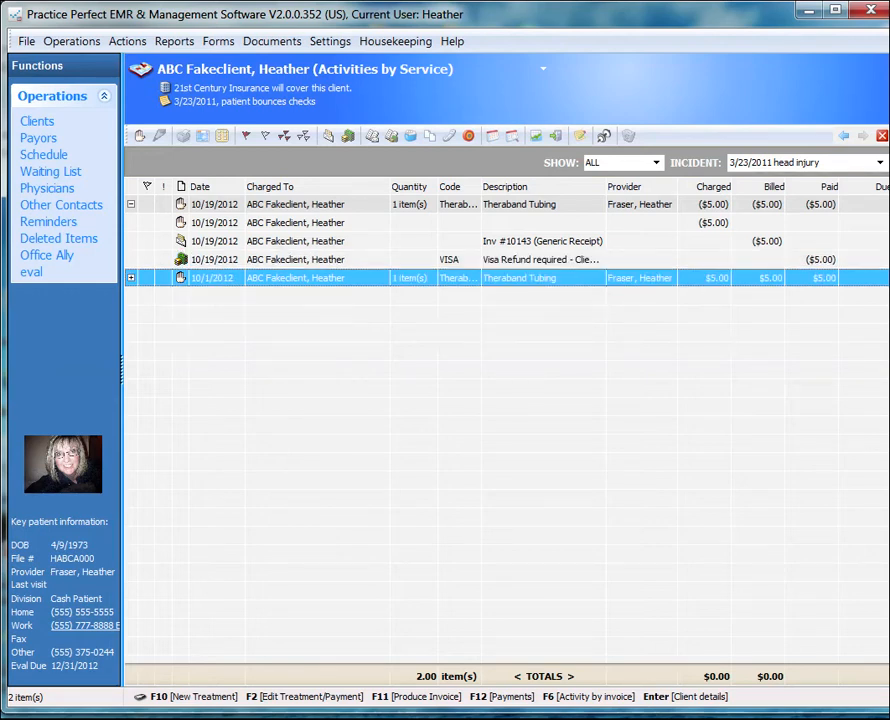
left_click(131, 204)
left_click(131, 204)
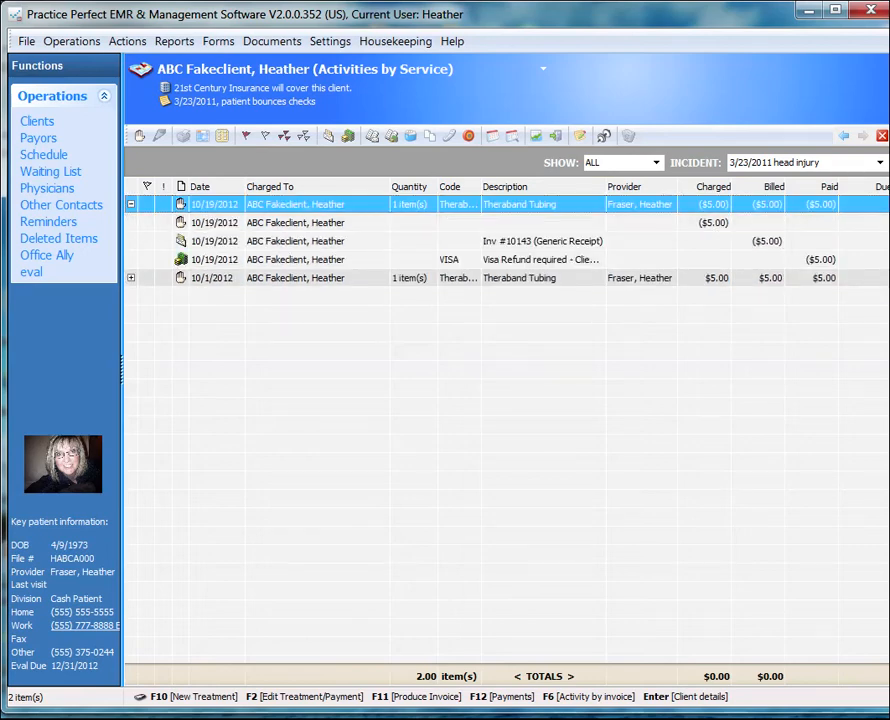
left_click(214, 223)
left_click(214, 260)
left_click(214, 223)
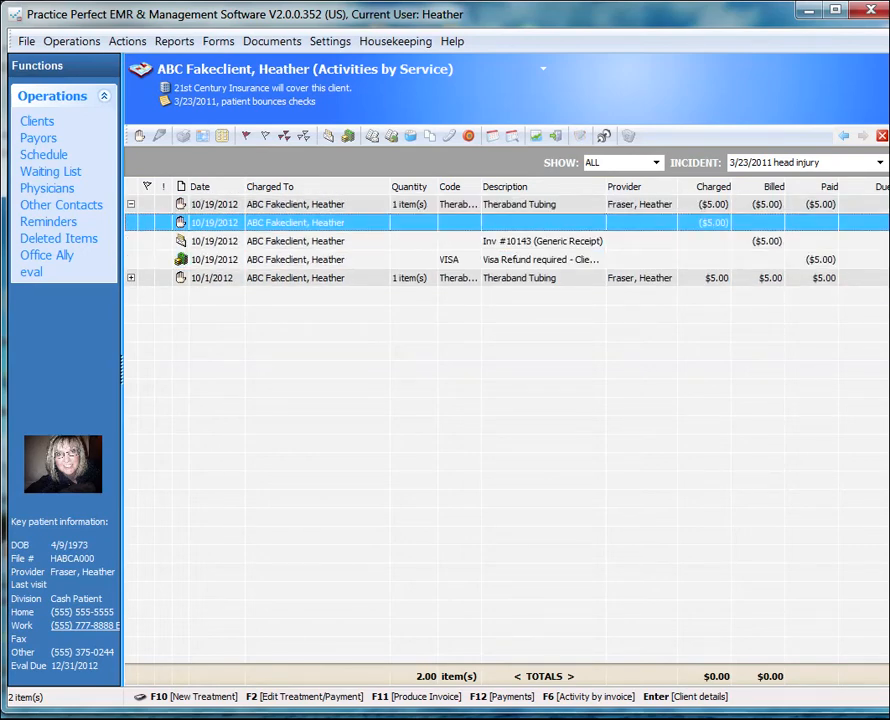
left_click(214, 260)
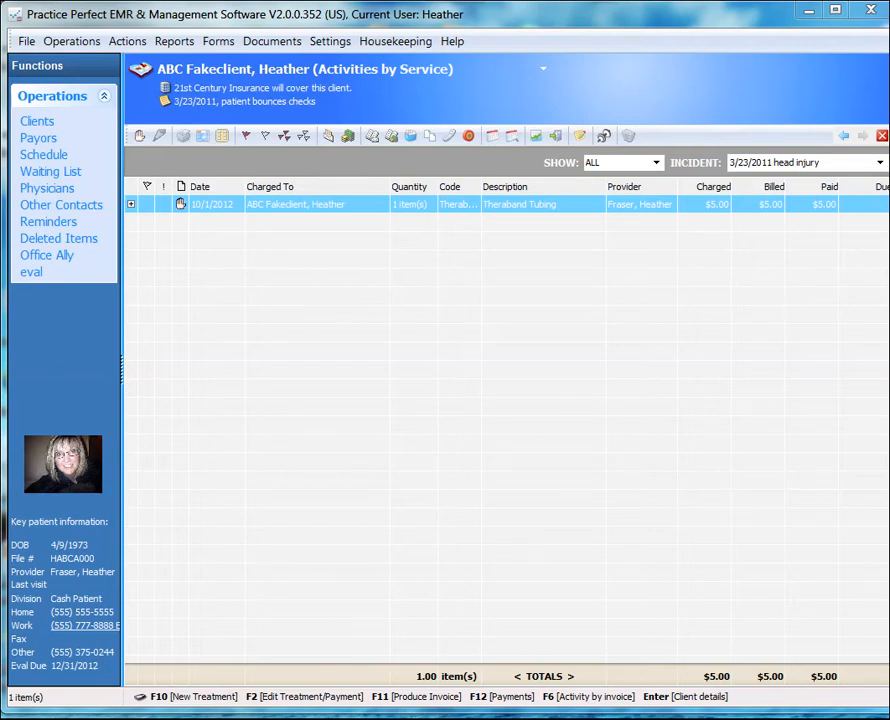
Step: Expand the 10/1/2012 Theraband Tubing activity and flag its check payment line
left_click(131, 204)
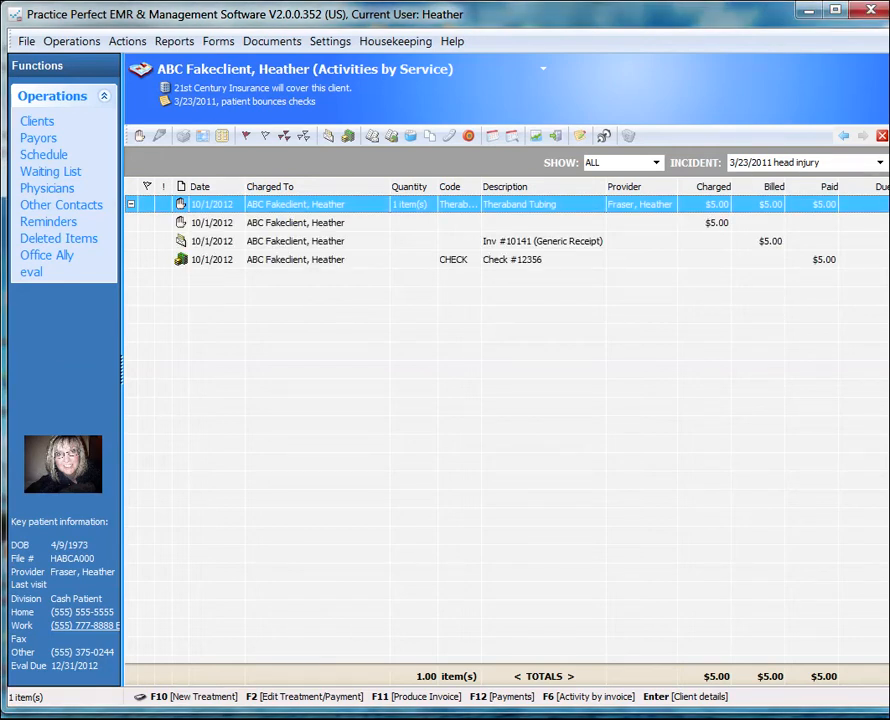
left_click(512, 260)
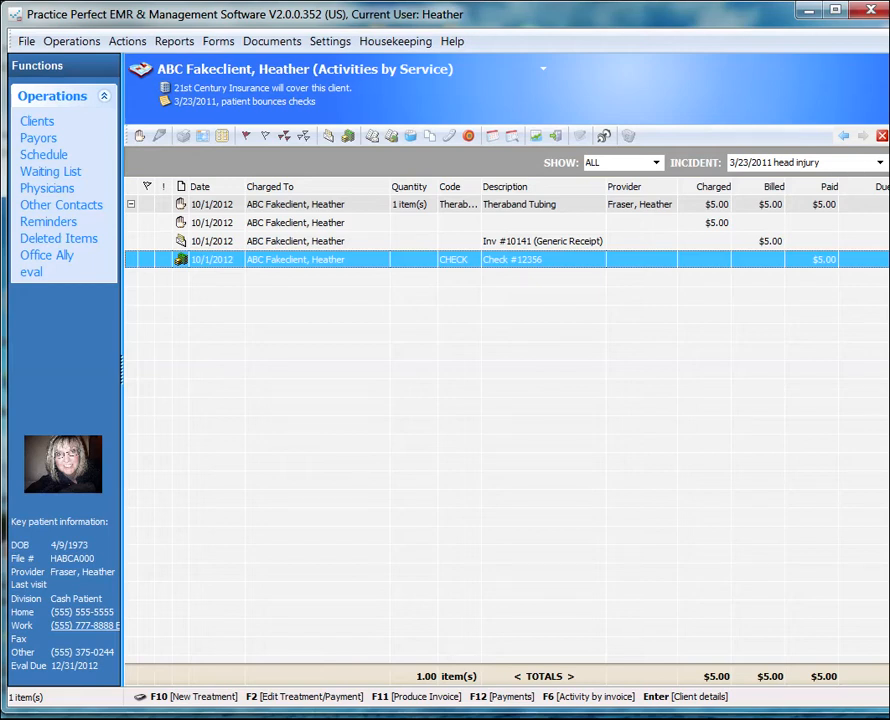
key("space")
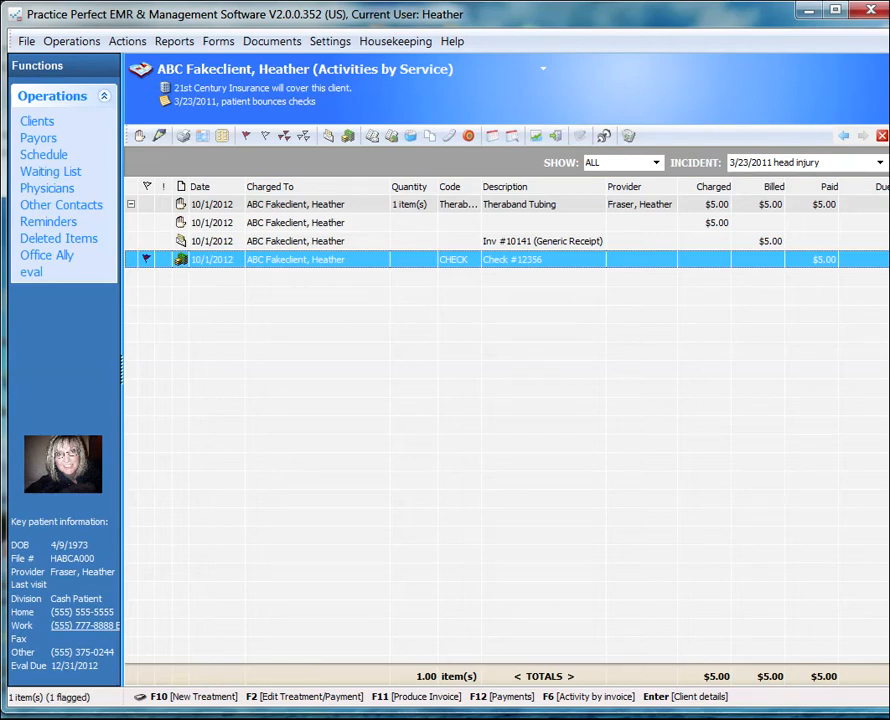
Step: Reverse the flagged payment by Check with the description "NSF Cheque receieved, sent letter to client to advise pmt. is still required"
left_click(127, 41)
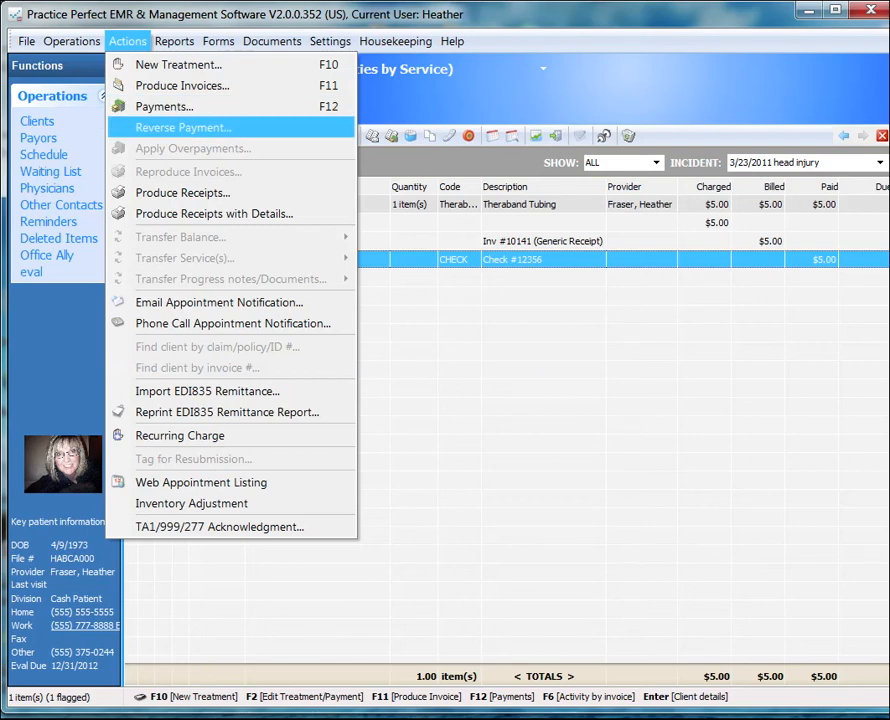
key("Return")
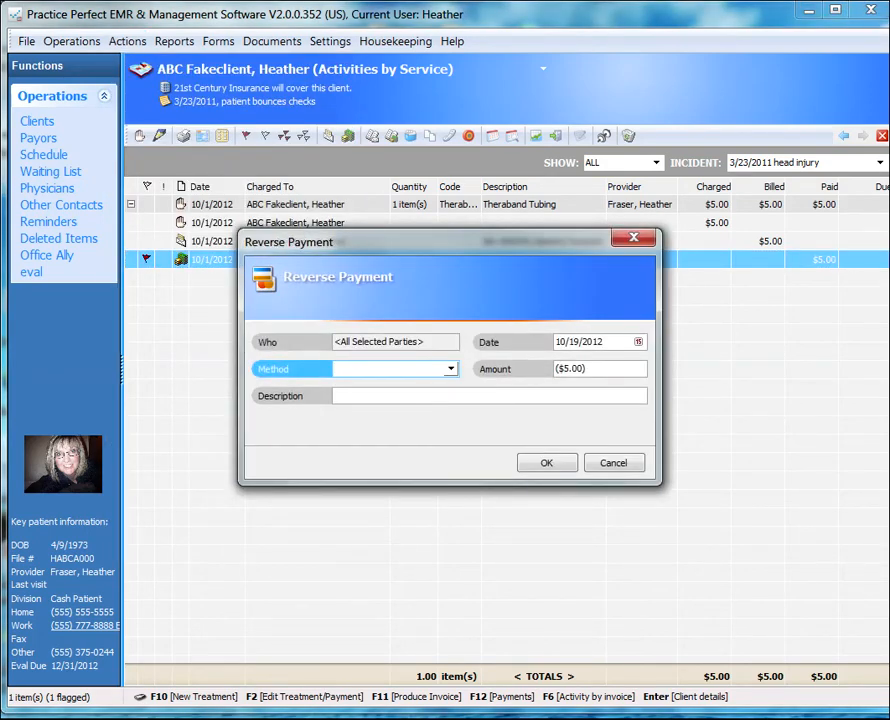
left_click(451, 369)
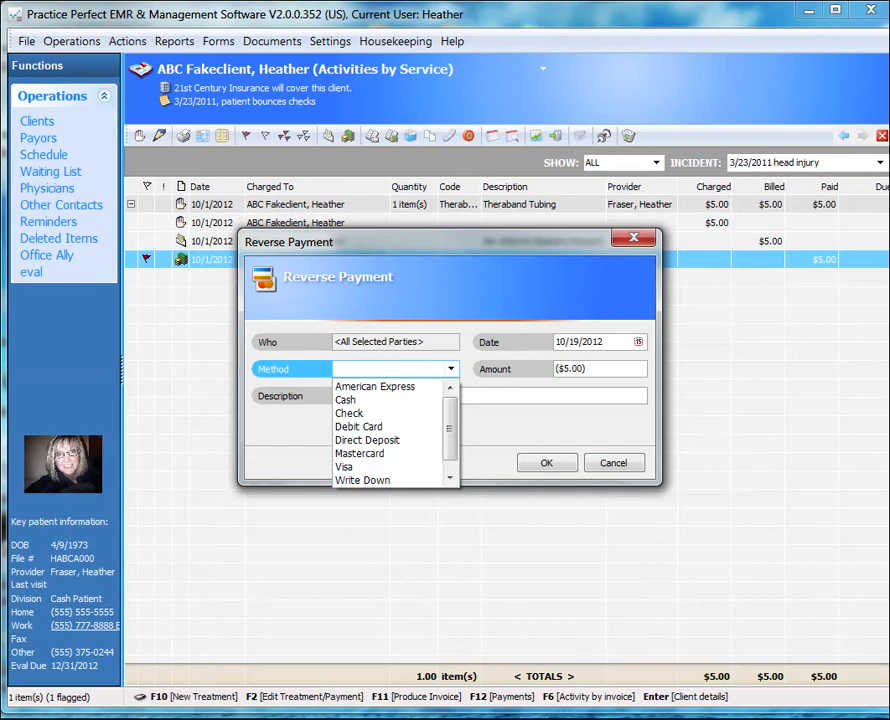
left_click(349, 413)
left_click(400, 396)
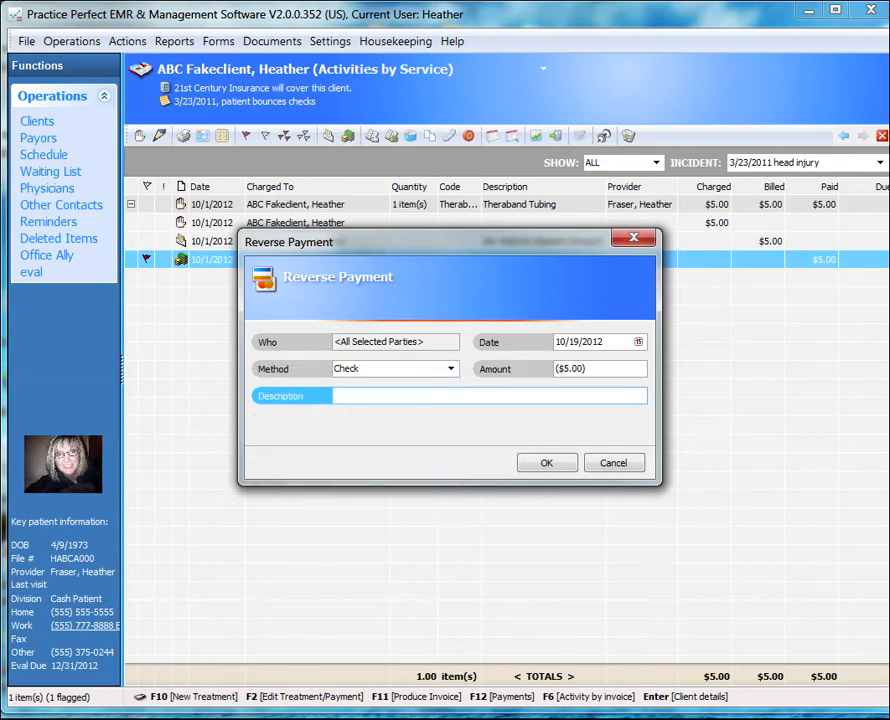
type("NSF Cheque receieved, sent letter to client to advise pmt. is still required")
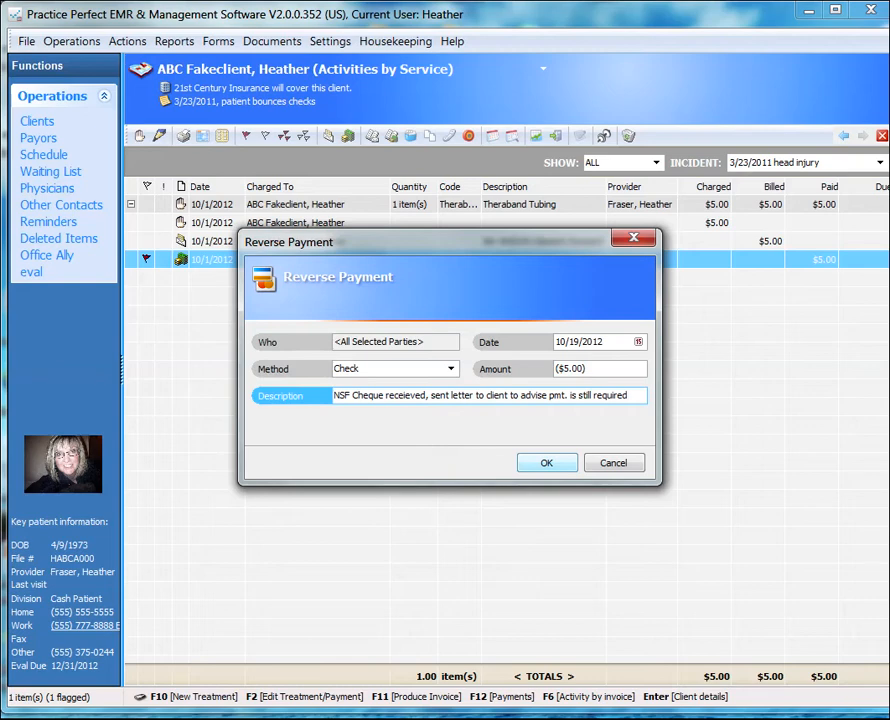
key("Tab")
key("Return")
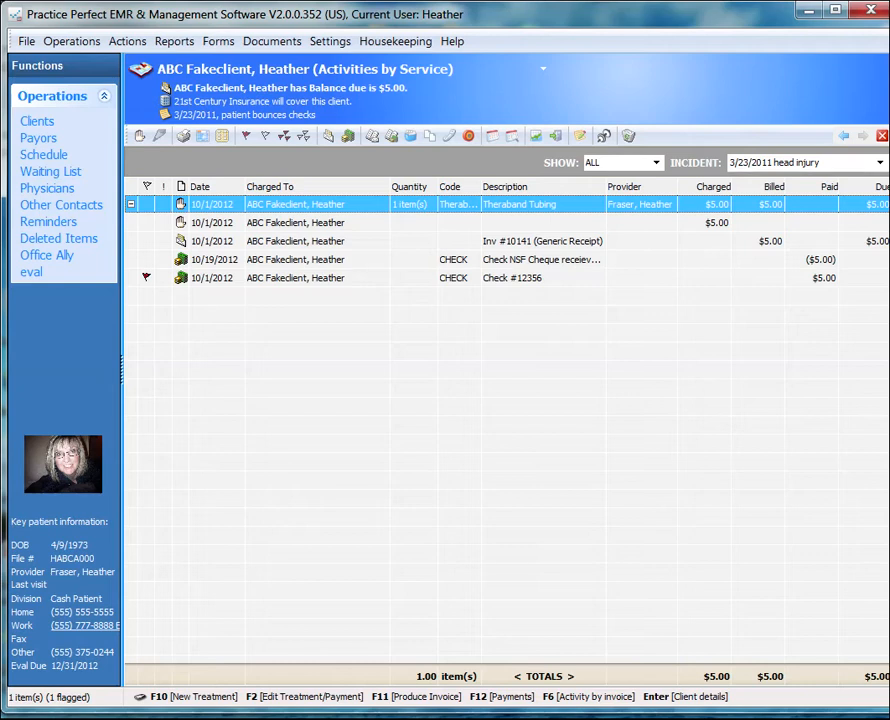
Step: Examine the 10/19/2012 check reversal line, then collapse the 10/1/2012 Theraband Tubing activity
left_click(540, 260)
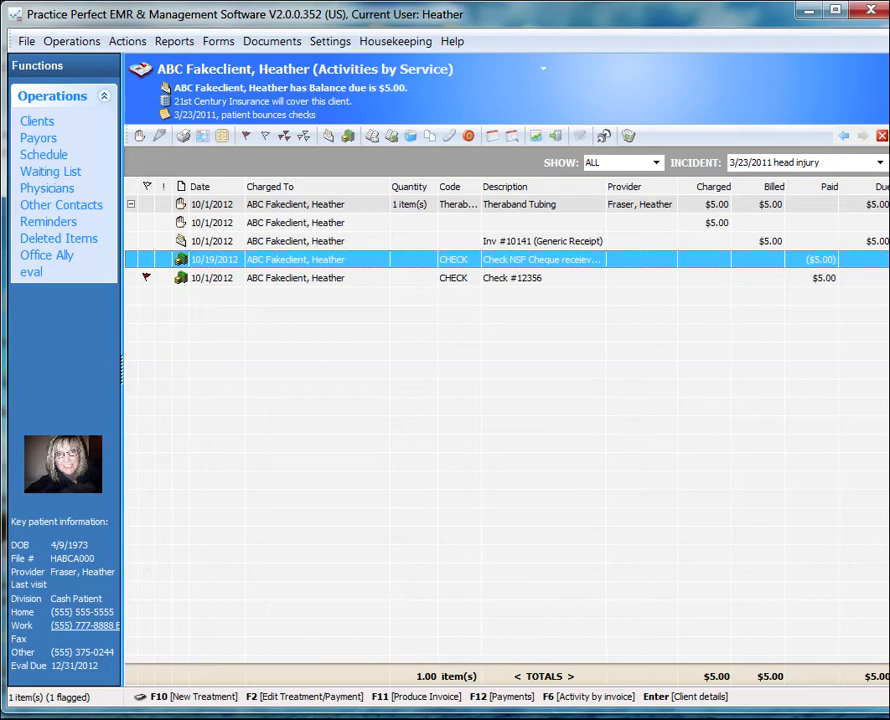
left_click(131, 204)
left_click(131, 204)
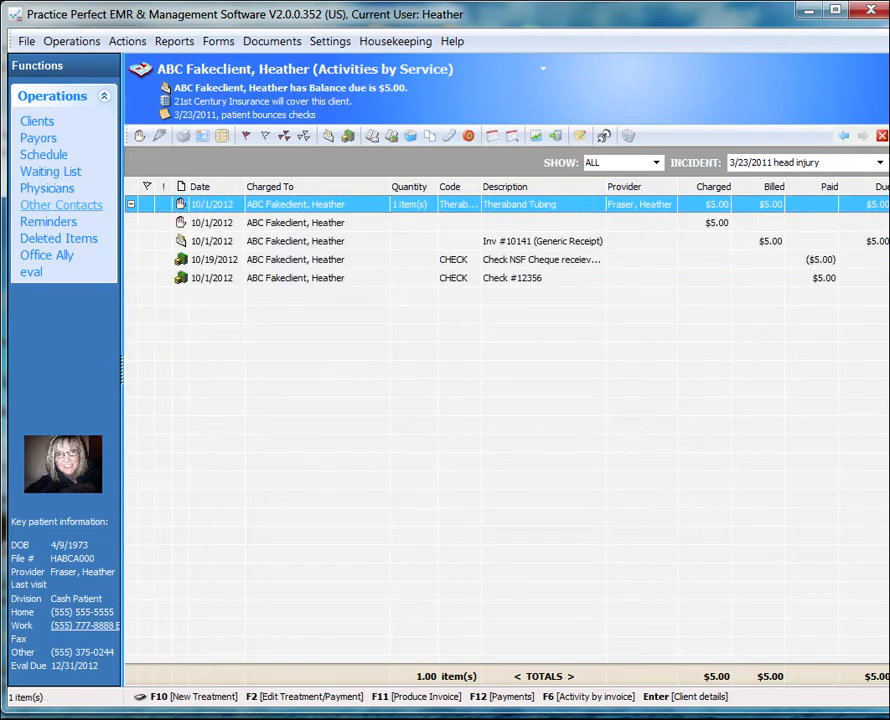
left_click(131, 204)
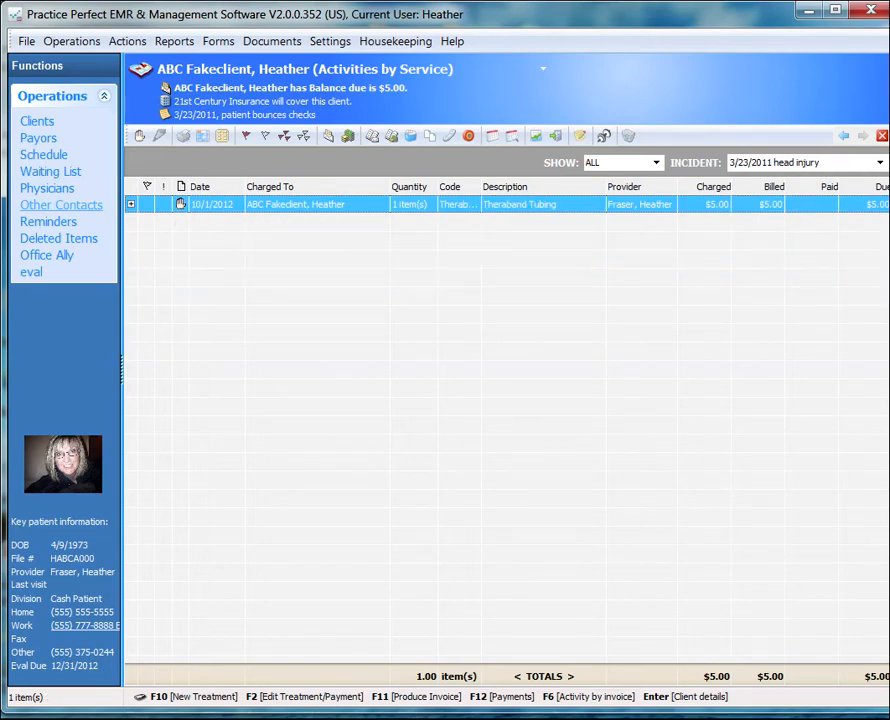
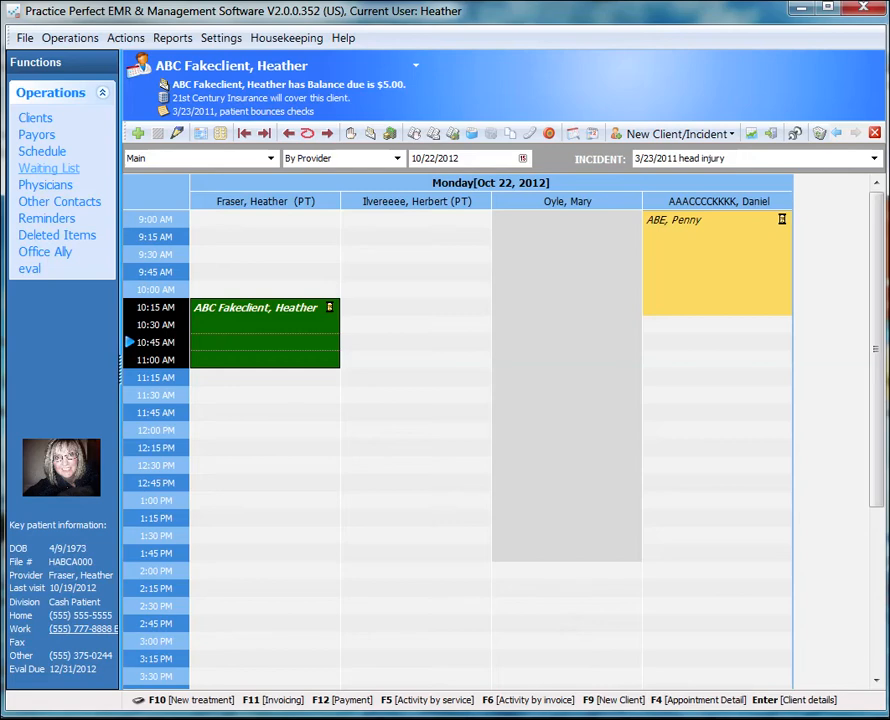
Step: Open the email appointment notification settings and compare the email body of each listed location
left_click(221, 38)
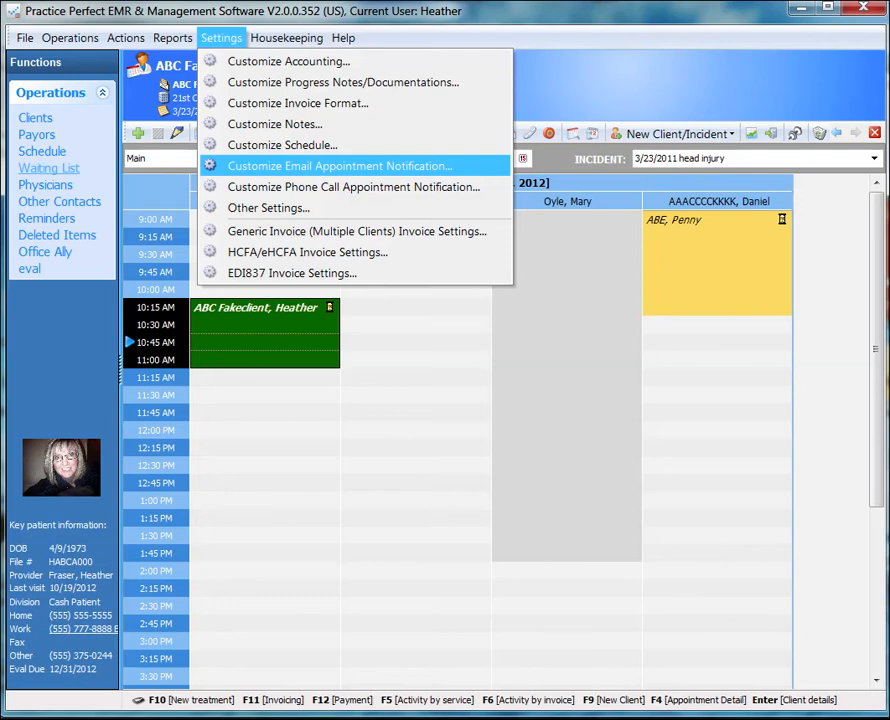
left_click(330, 166)
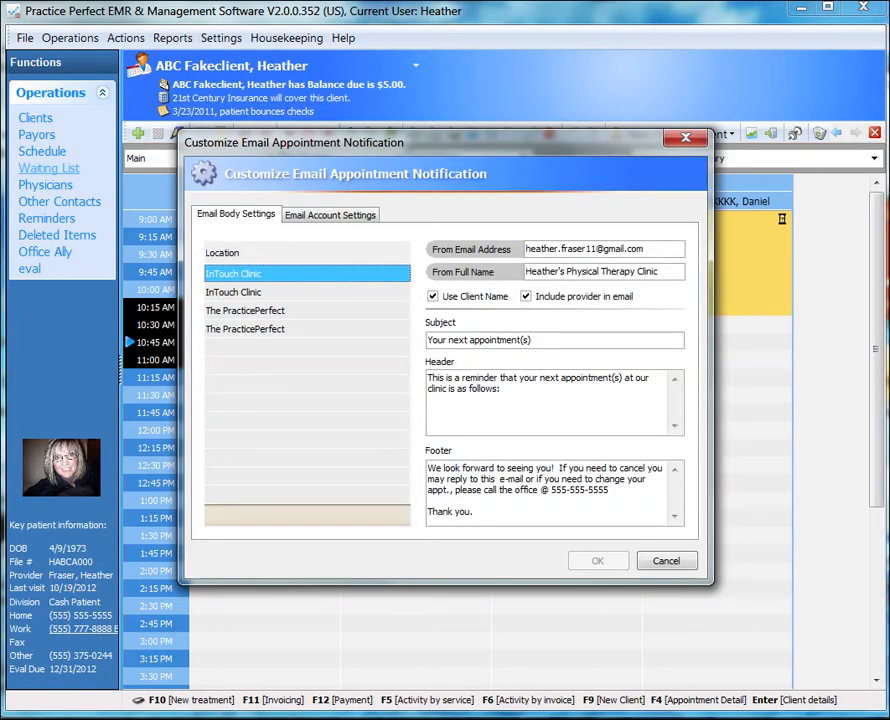
left_click(245, 292)
left_click(245, 311)
left_click(245, 329)
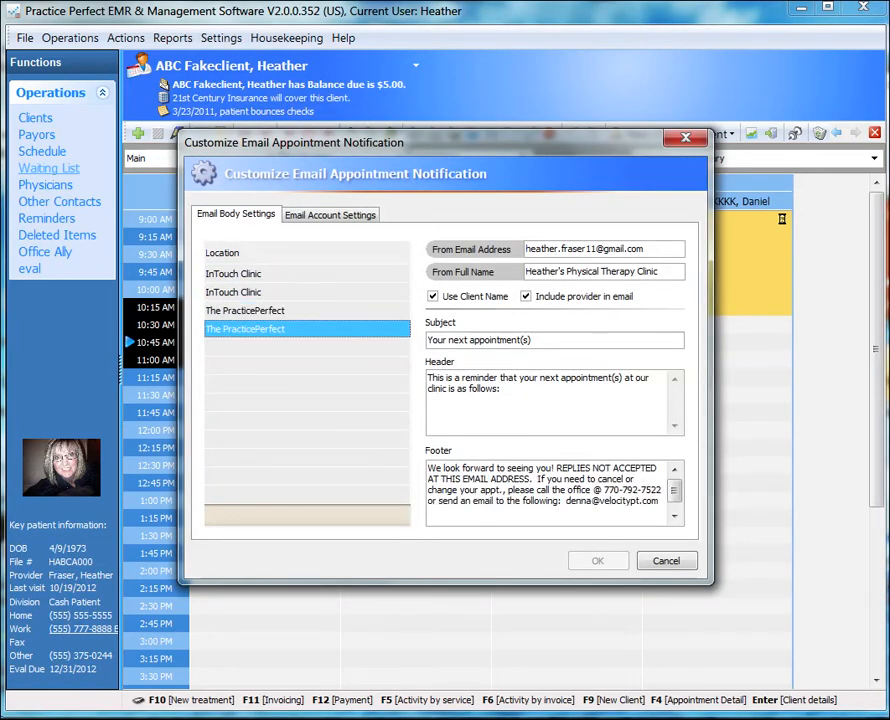
Step: Review the sender address, sender name, header and footer text of the first InTouch Clinic location's notification email
left_click(245, 274)
key("Tab")
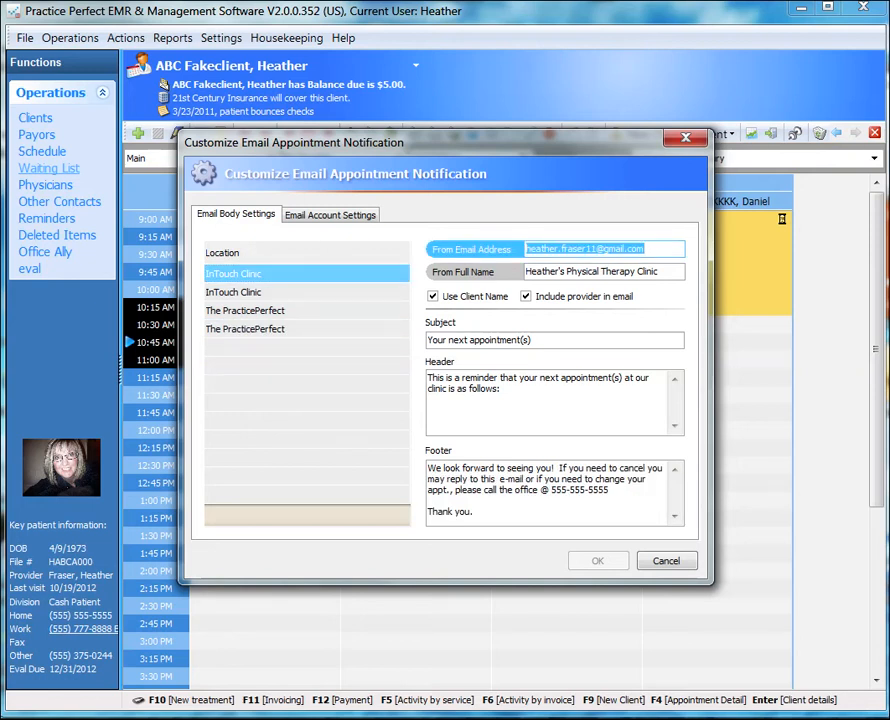
key("Tab")
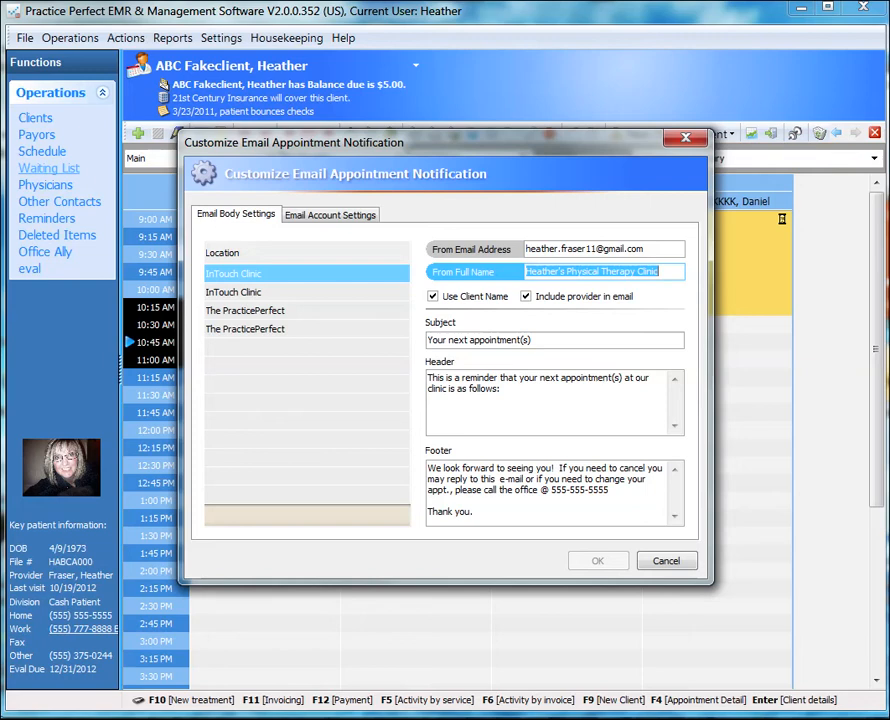
key("Tab")
key("Tab")
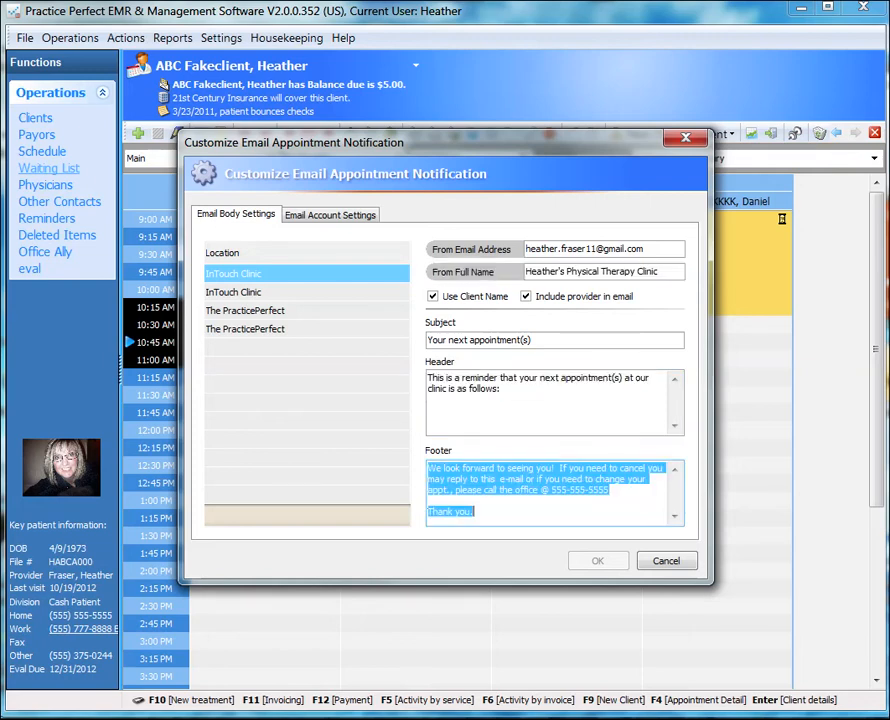
key("shift+Tab")
key("Tab")
key("shift+Tab")
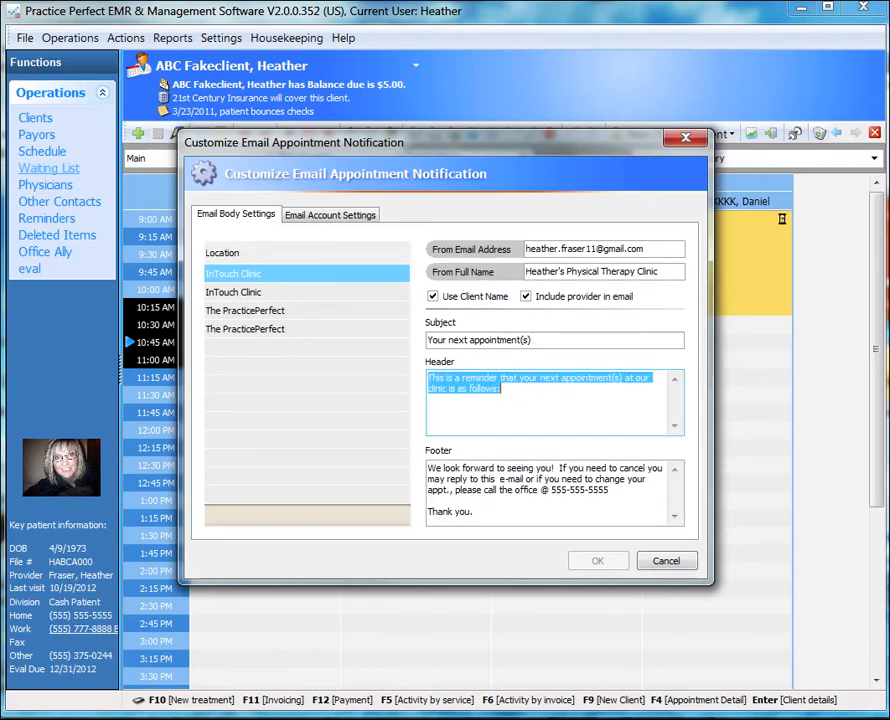
key("shift+Tab")
key("Tab")
key("Tab")
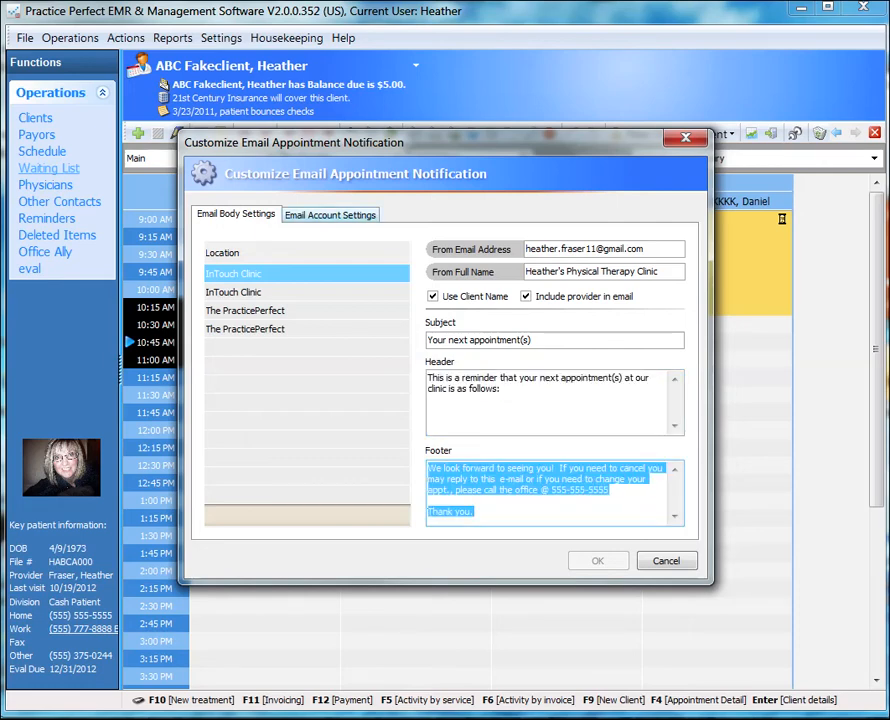
Step: Review the outgoing server, port, account name and password fields in the email account settings, then close without saving
left_click(330, 215)
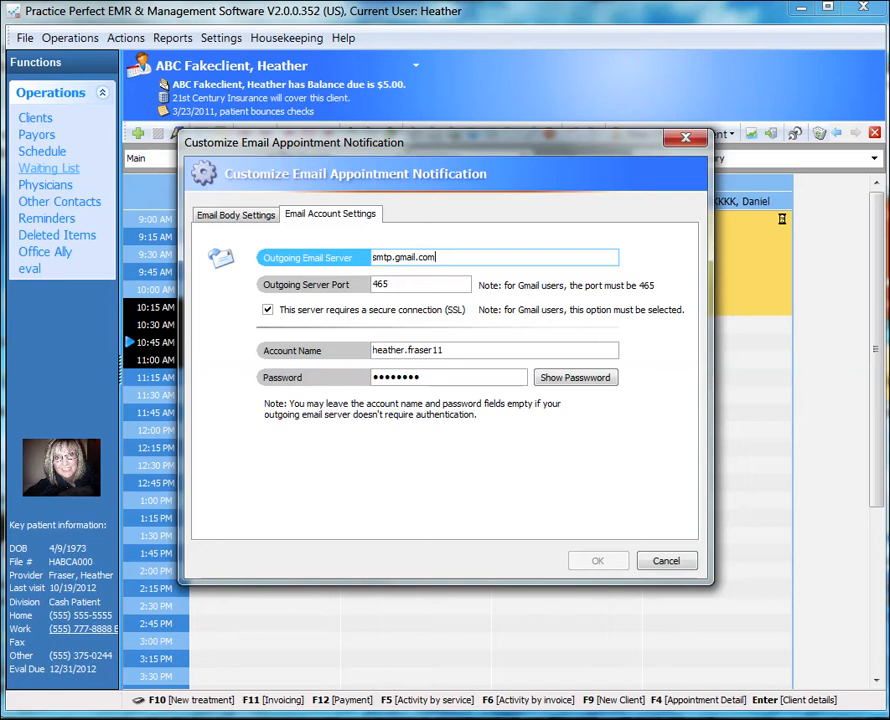
double_click(373, 257)
key("Tab")
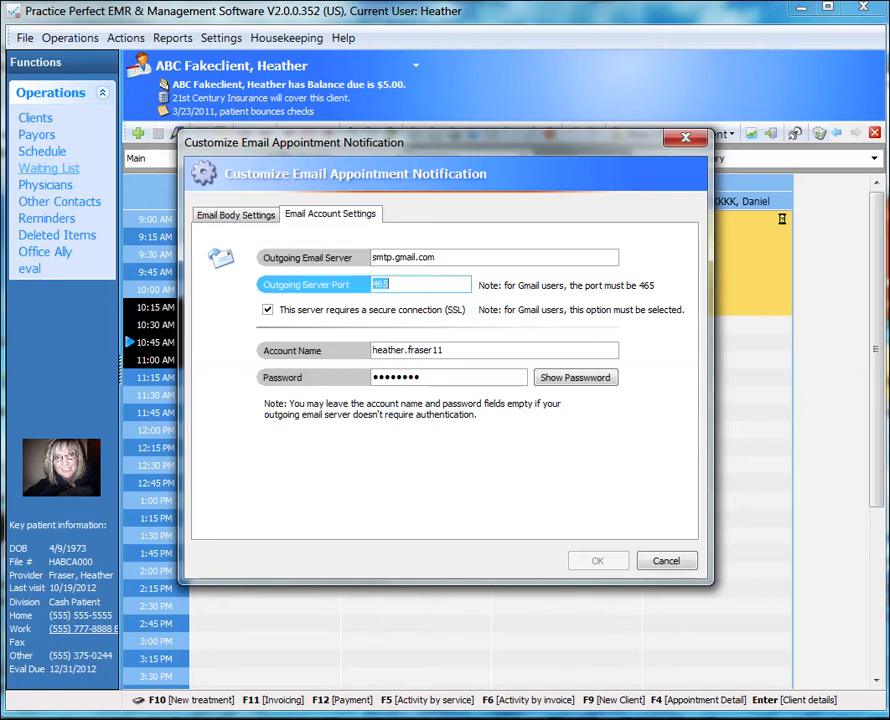
key("Tab")
key("Tab")
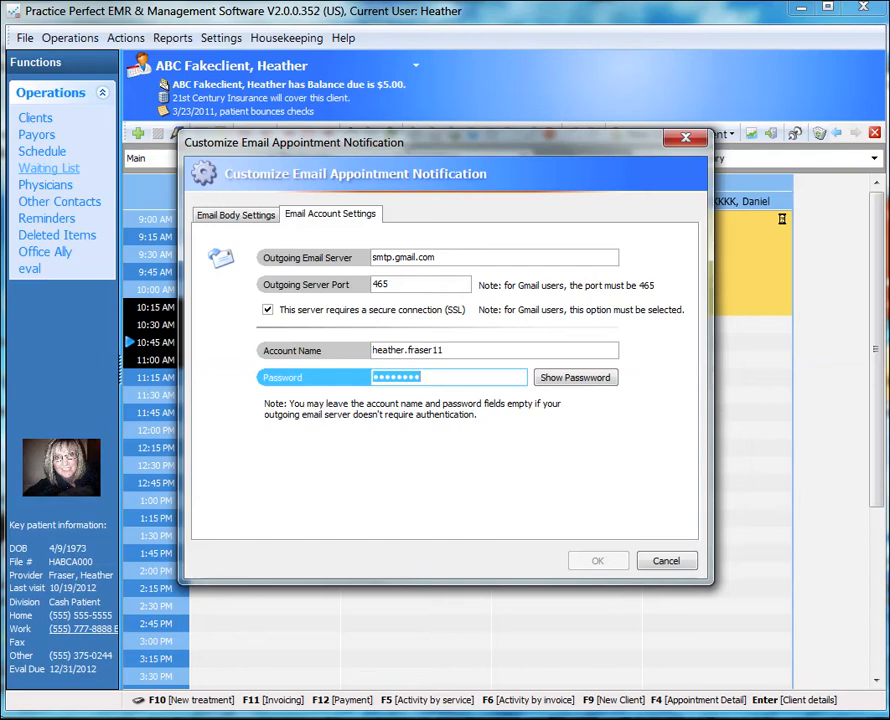
left_click(666, 560)
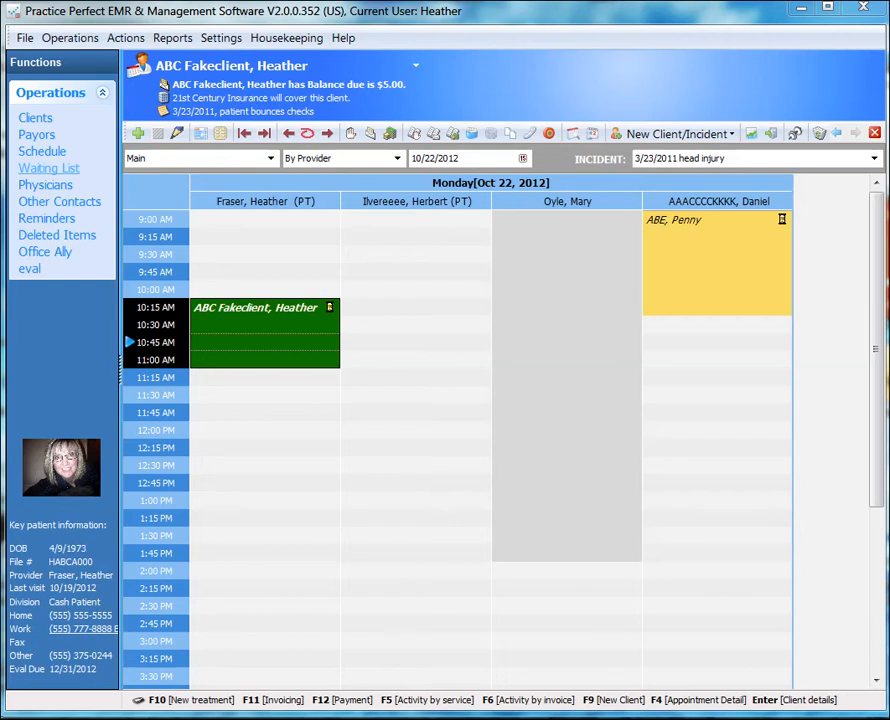
Step: Send an email notification for the client's 10:15 AM appointment on 10/22/2012
left_click(264, 308)
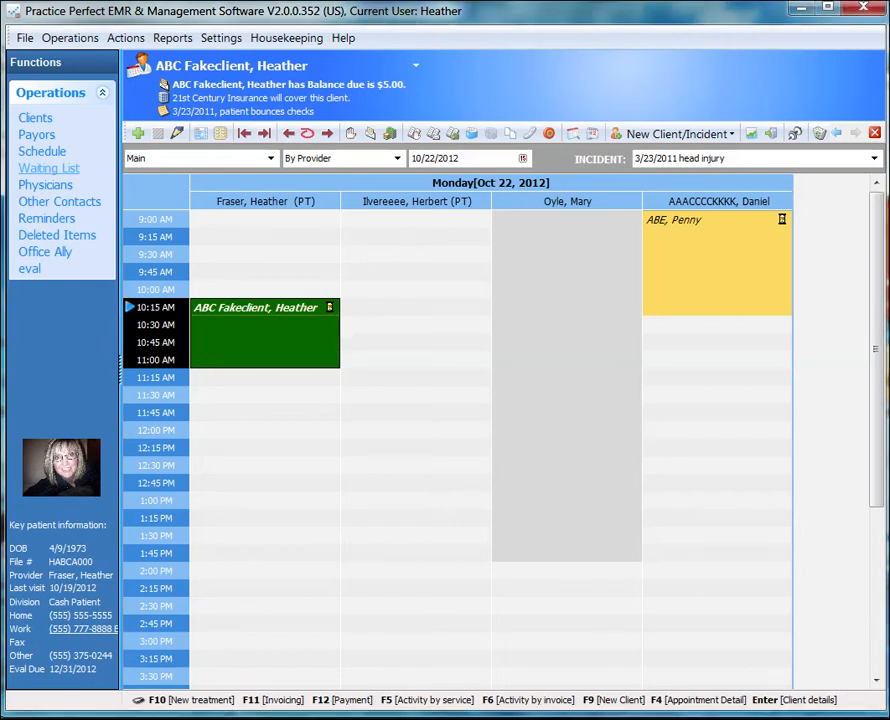
right_click(264, 308)
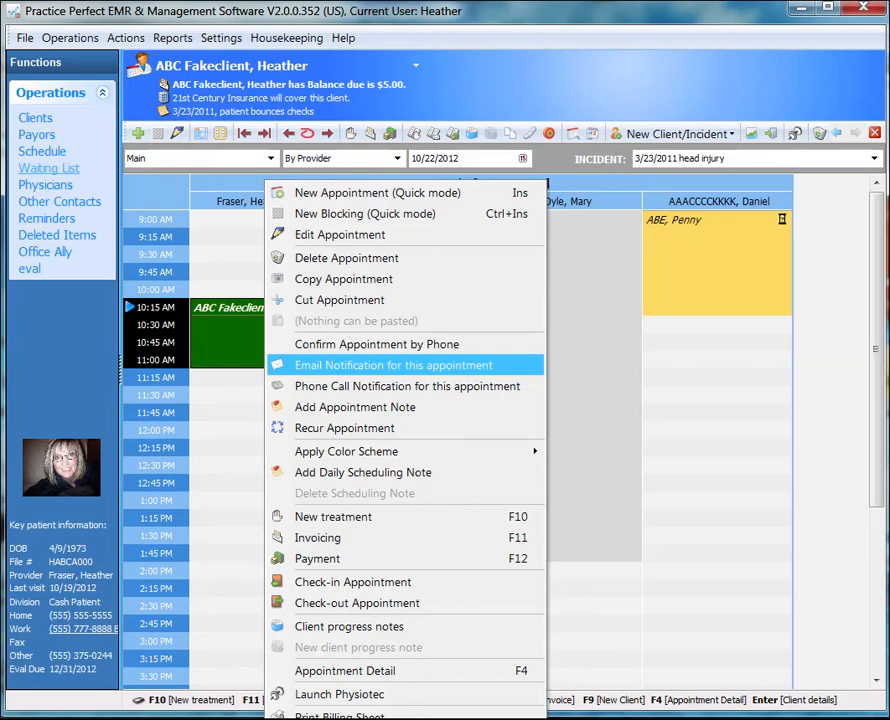
left_click(394, 365)
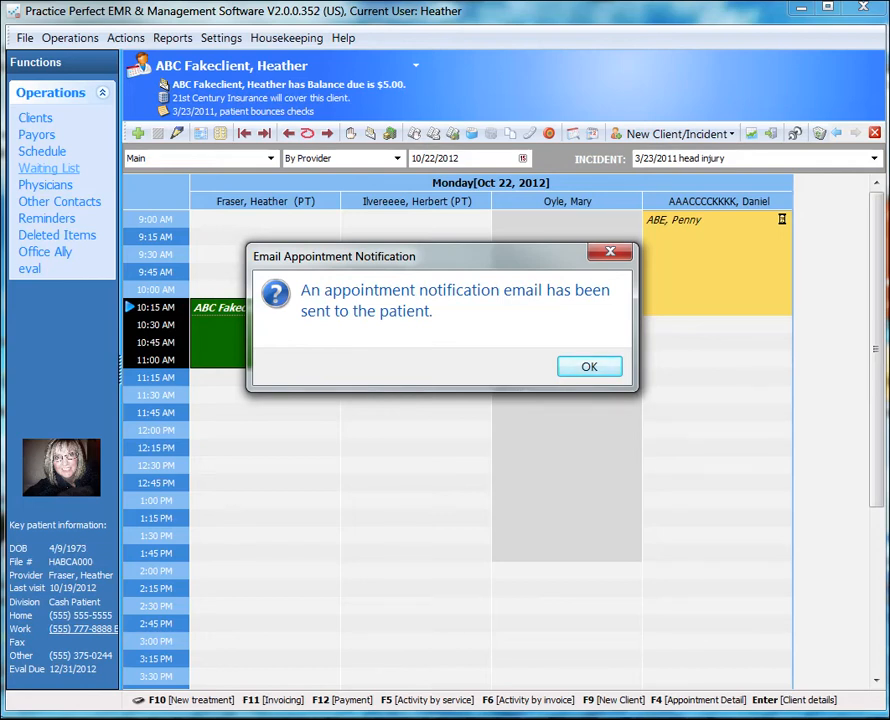
key("Return")
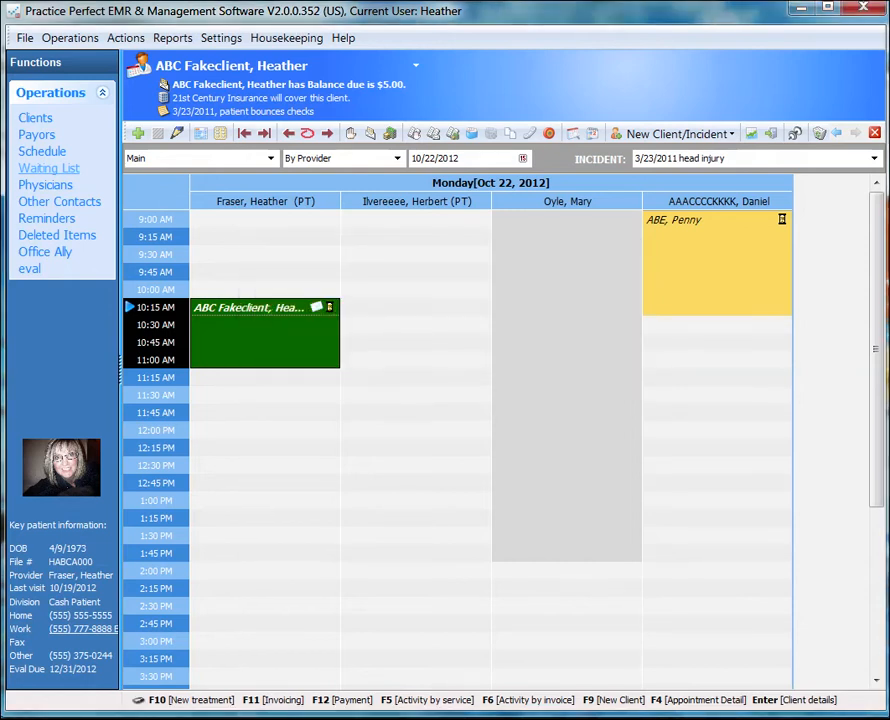
Step: Open the client's details from the appointment, check the Home Email field and its Contact option, and return to the schedule
double_click(265, 325)
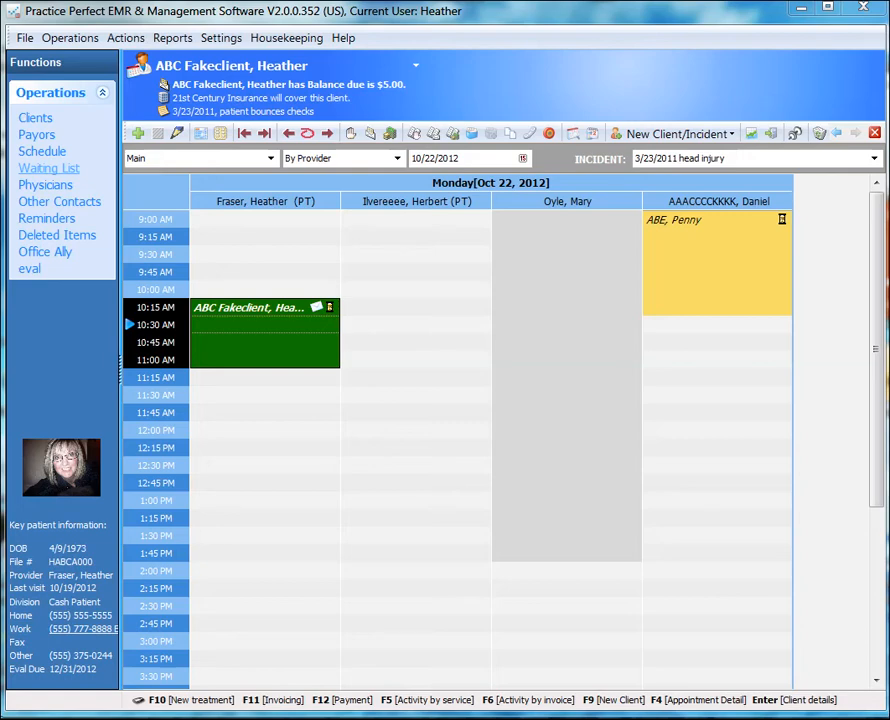
key("Return")
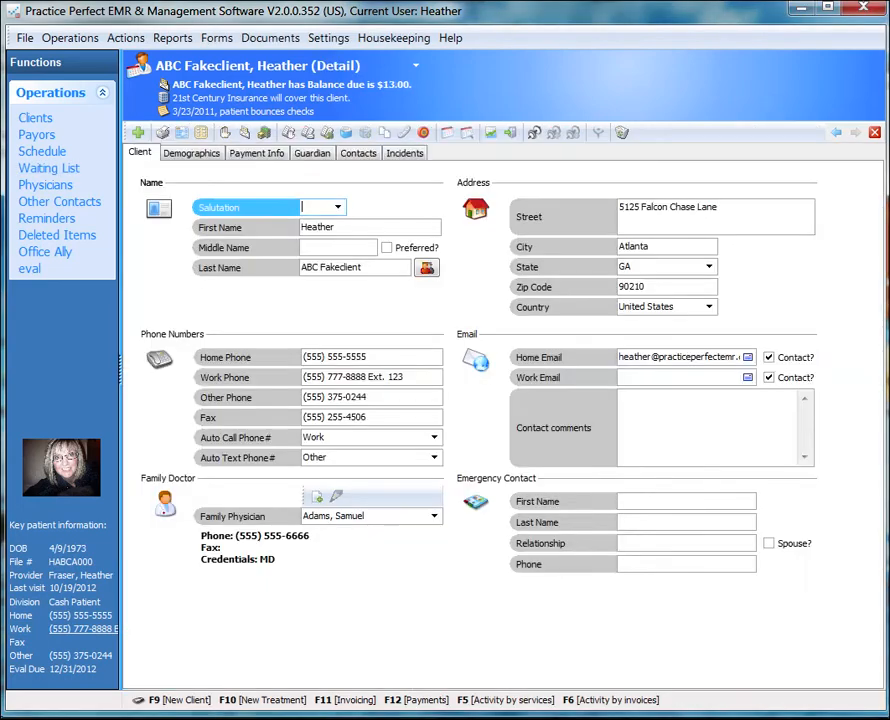
left_click(678, 357)
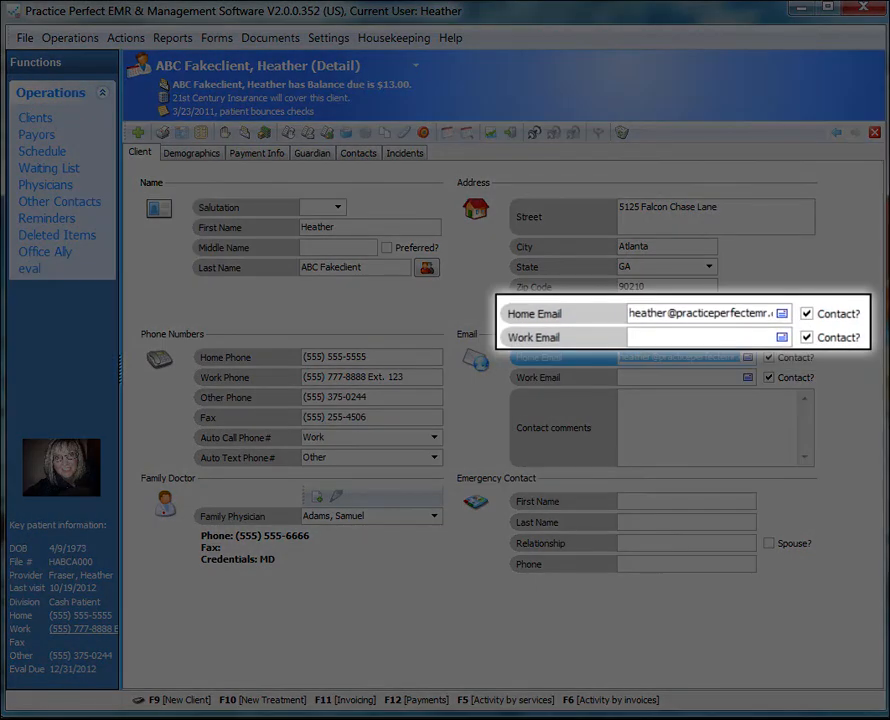
key("Escape")
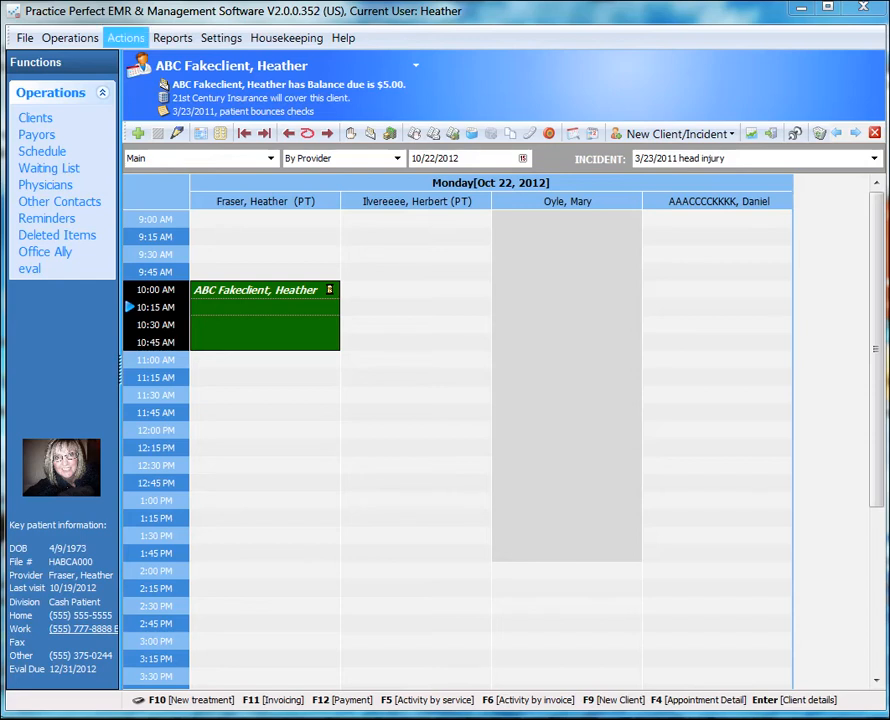
Step: Set up a batch email appointment notification from 10/22/2012 to 10/22/2012 for all locations
left_click(126, 37)
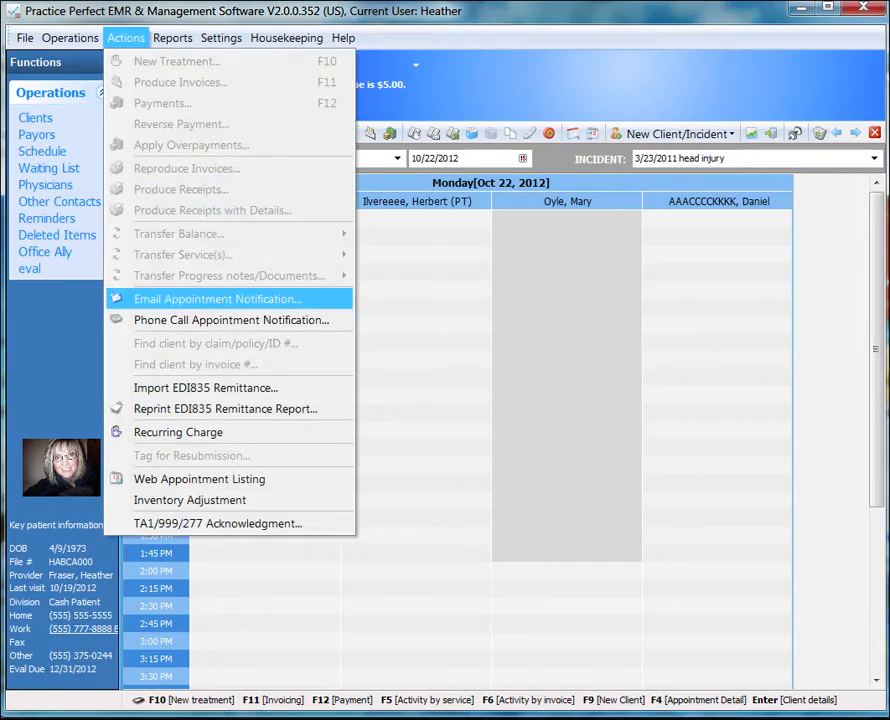
key("Return")
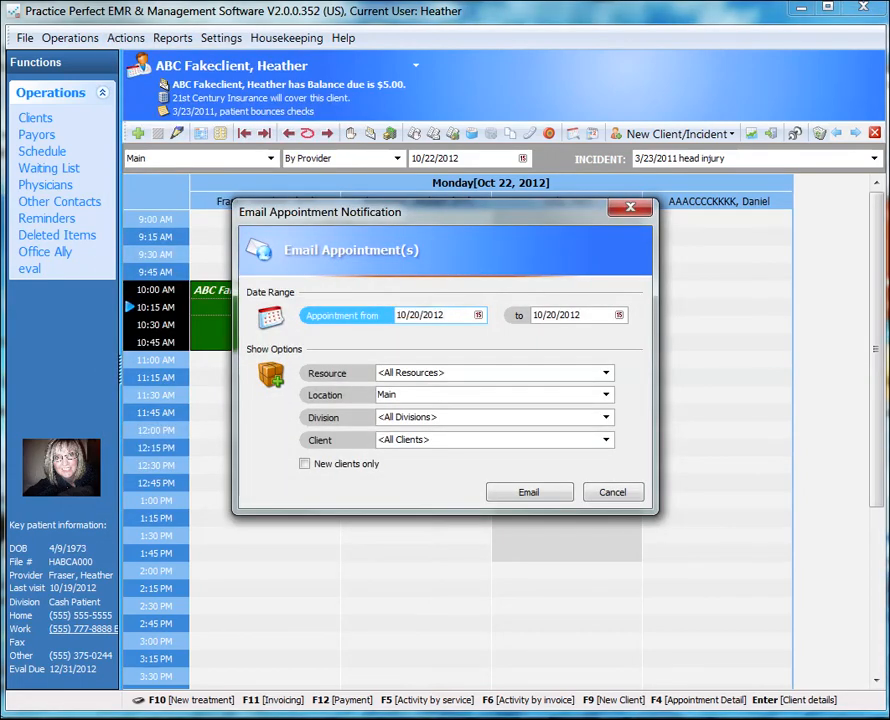
left_click(479, 315)
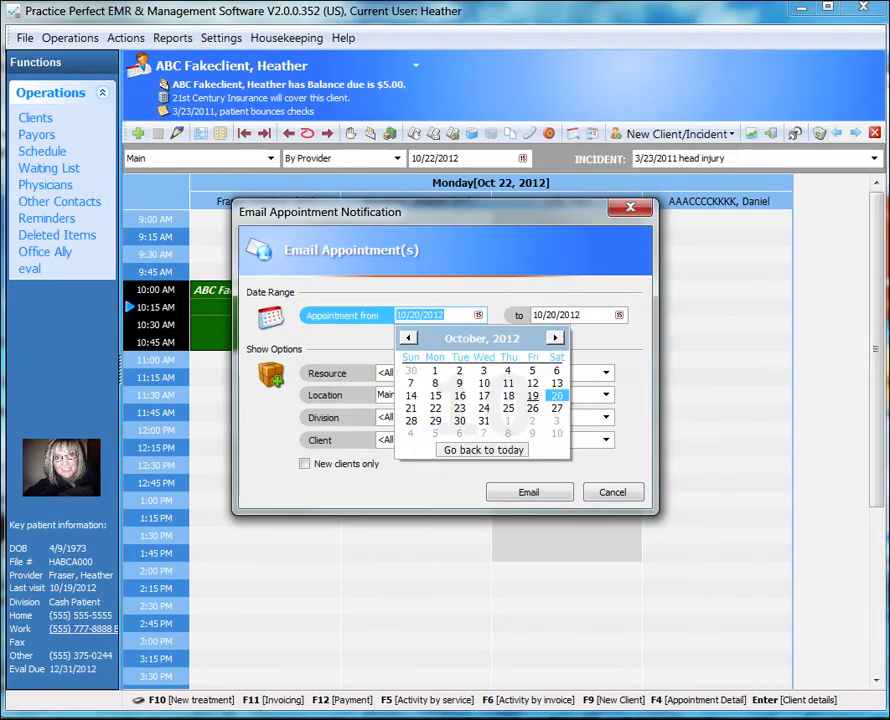
left_click(435, 408)
left_click(619, 315)
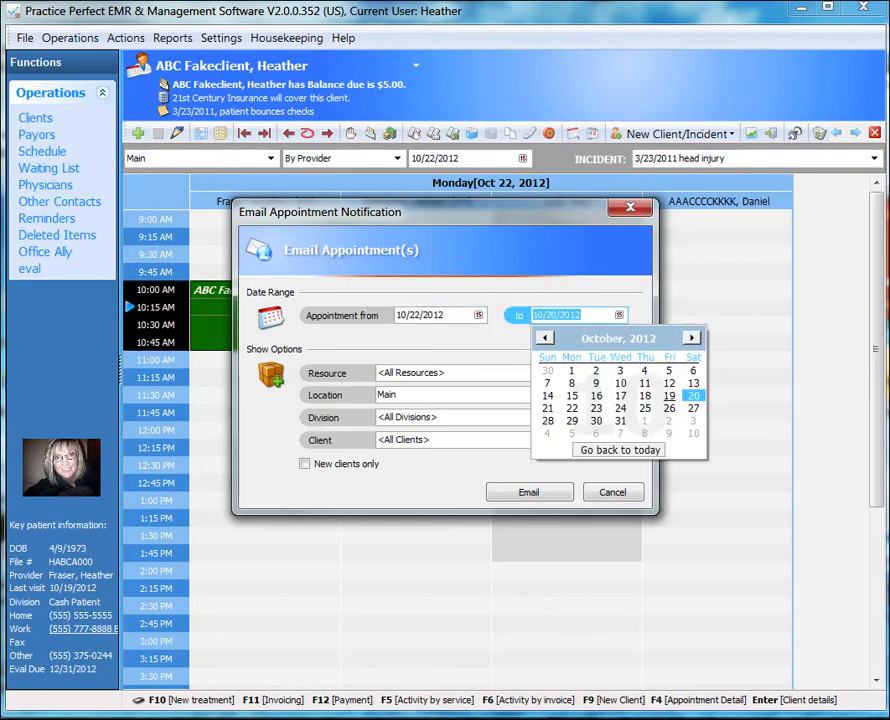
left_click(571, 408)
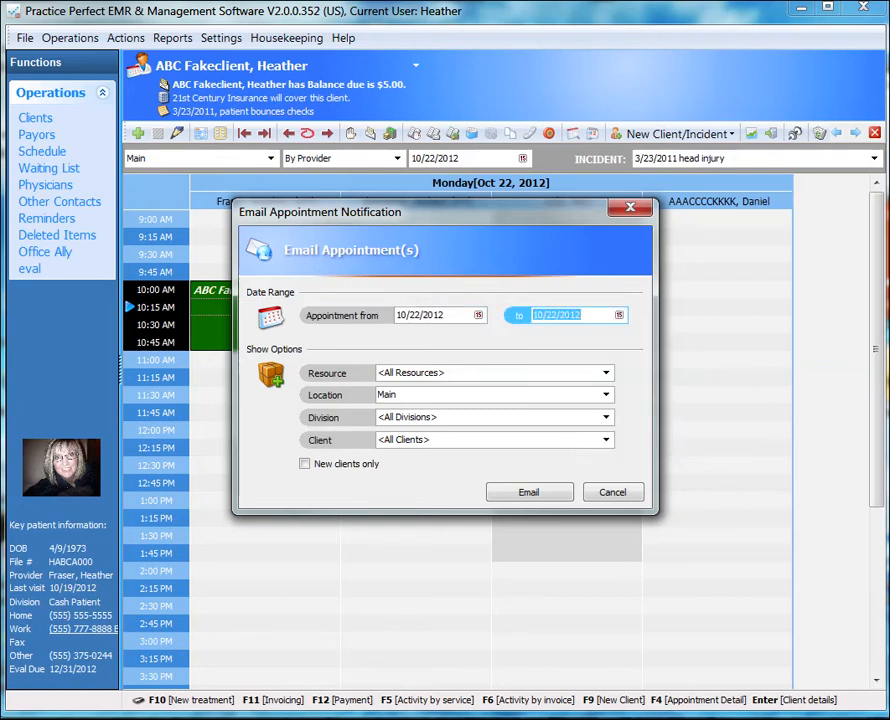
left_click(606, 395)
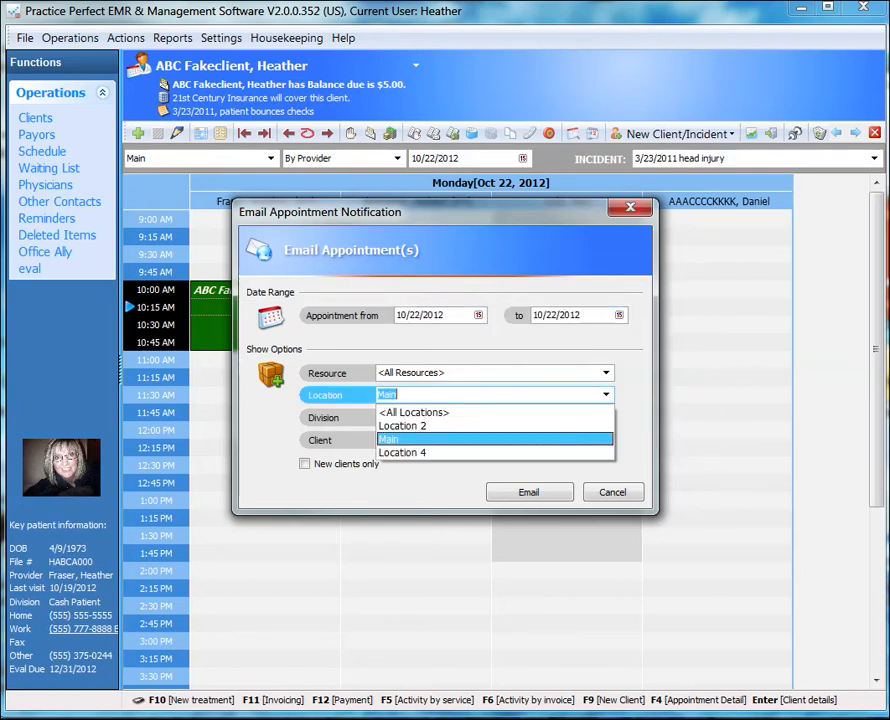
left_click(416, 412)
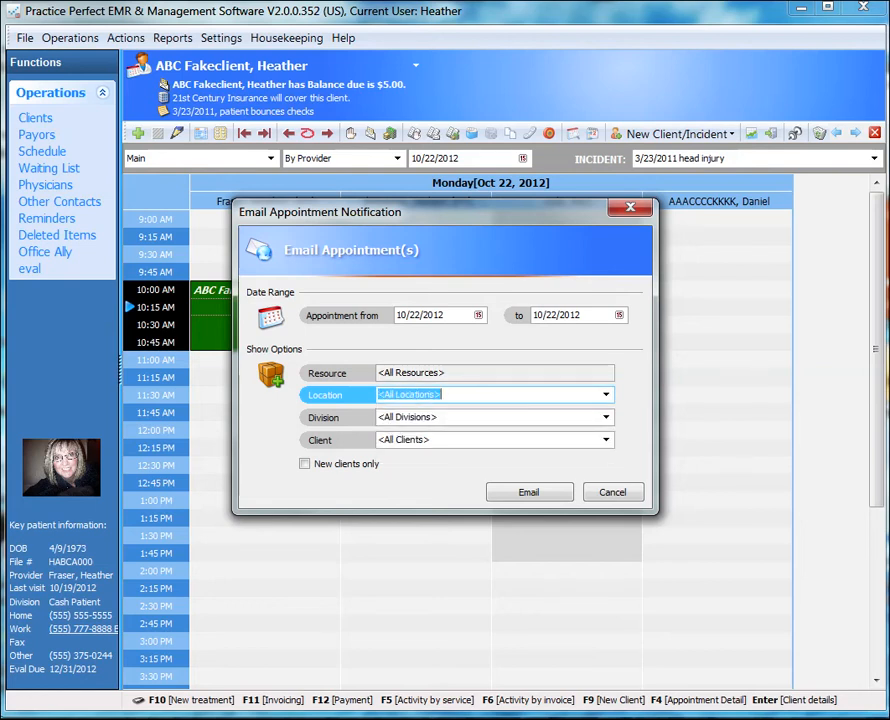
Step: Email the batch of appointment notifications, preview the notification report and dismiss its print options
left_click(529, 492)
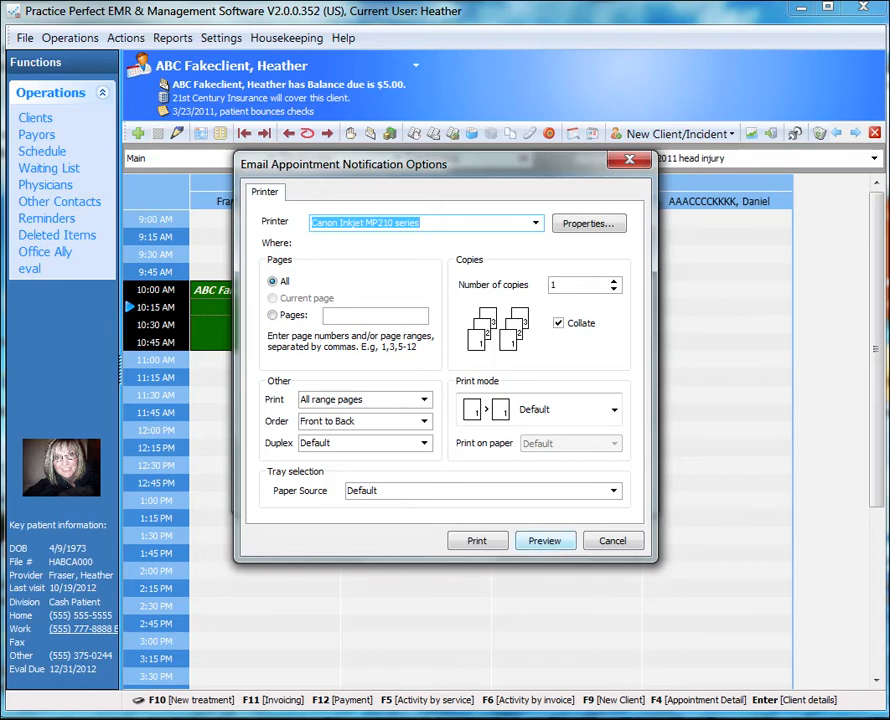
left_click(544, 540)
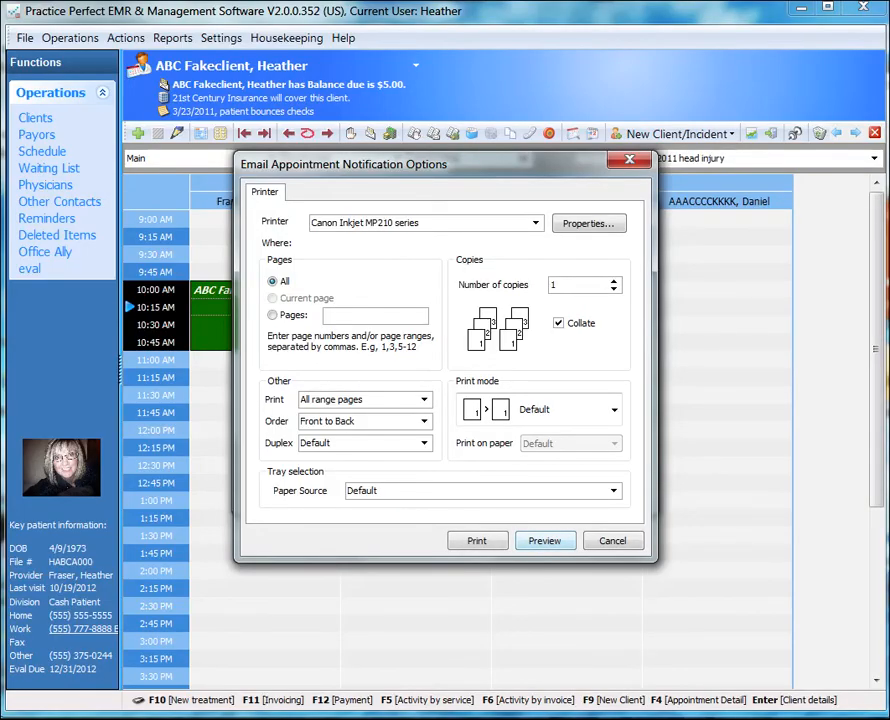
left_click(613, 540)
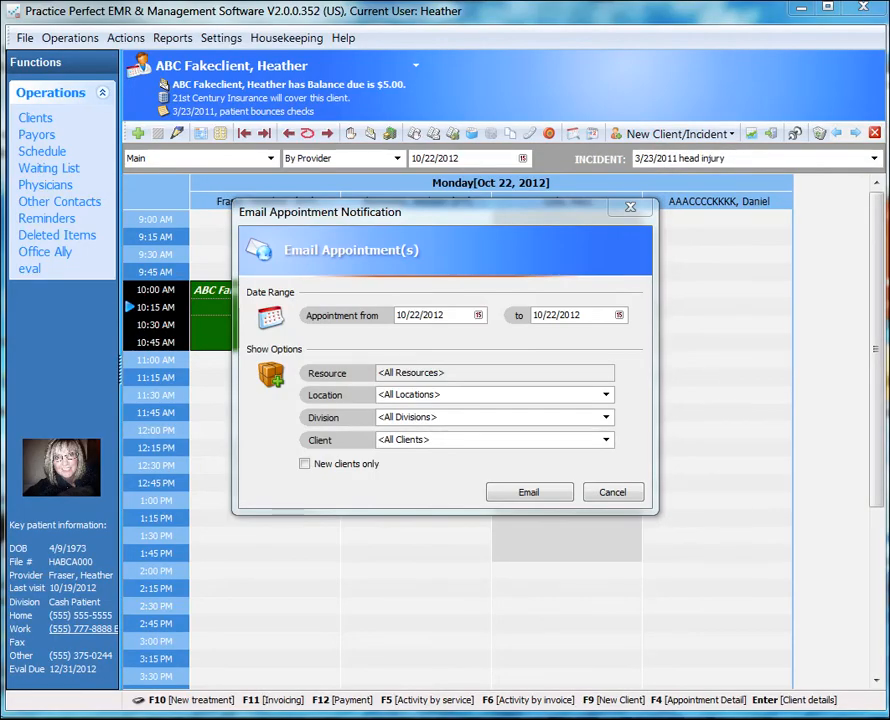
left_click(529, 492)
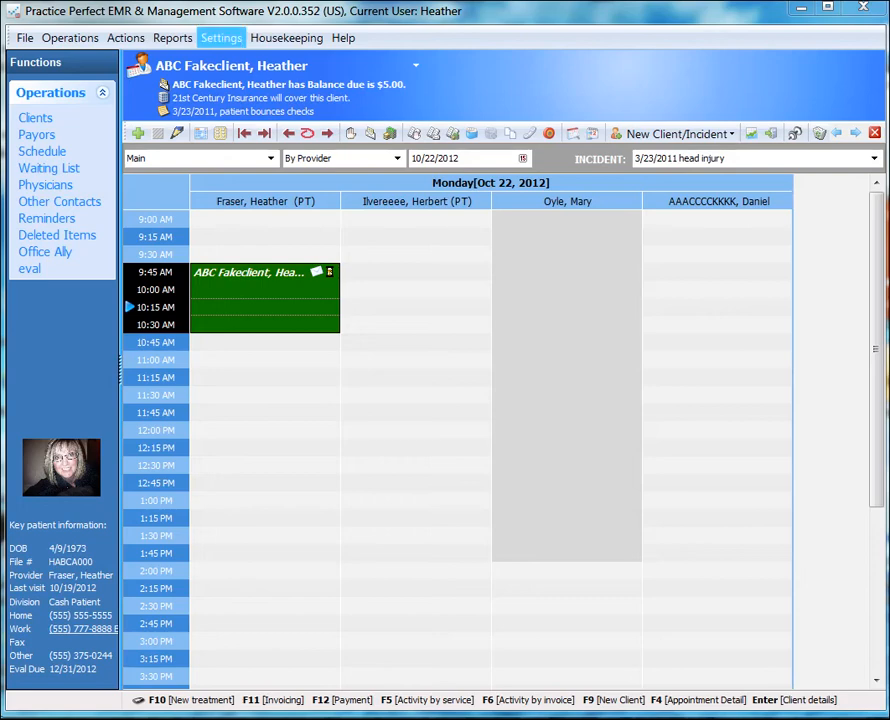
Step: In the scheduler's appointment cell settings, enable not sending all future appointments when emailing reminders from an appointment cell
left_click(221, 38)
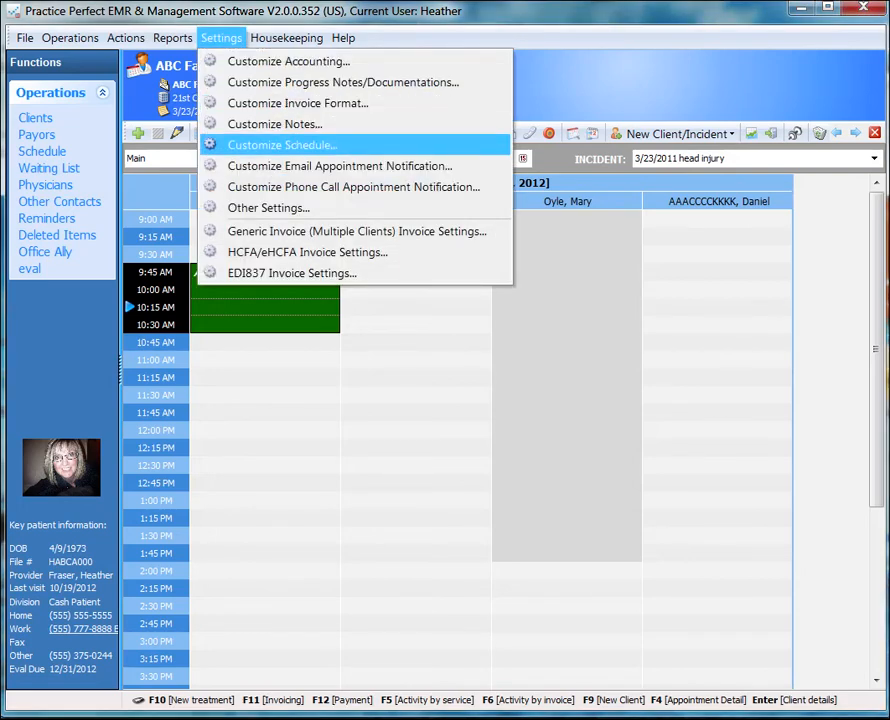
left_click(282, 145)
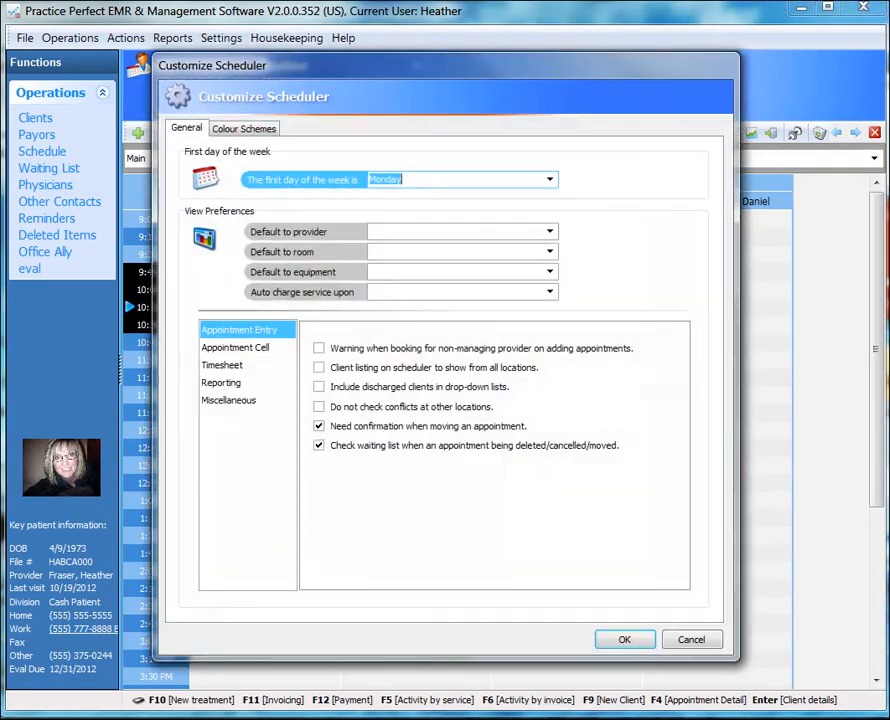
left_click(236, 347)
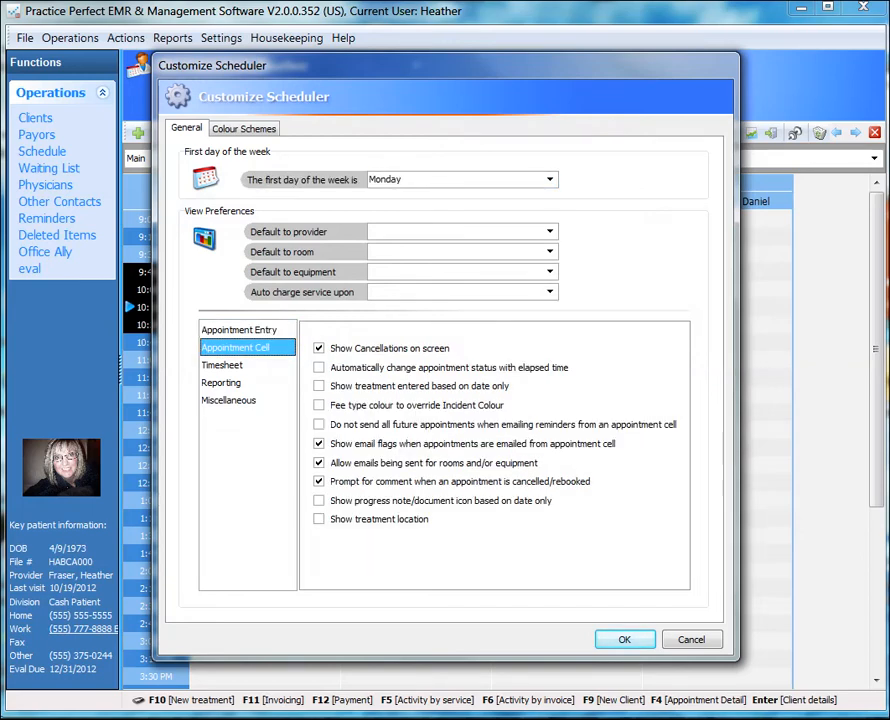
left_click(319, 425)
left_click(319, 425)
left_click(319, 425)
left_click(319, 425)
left_click(319, 425)
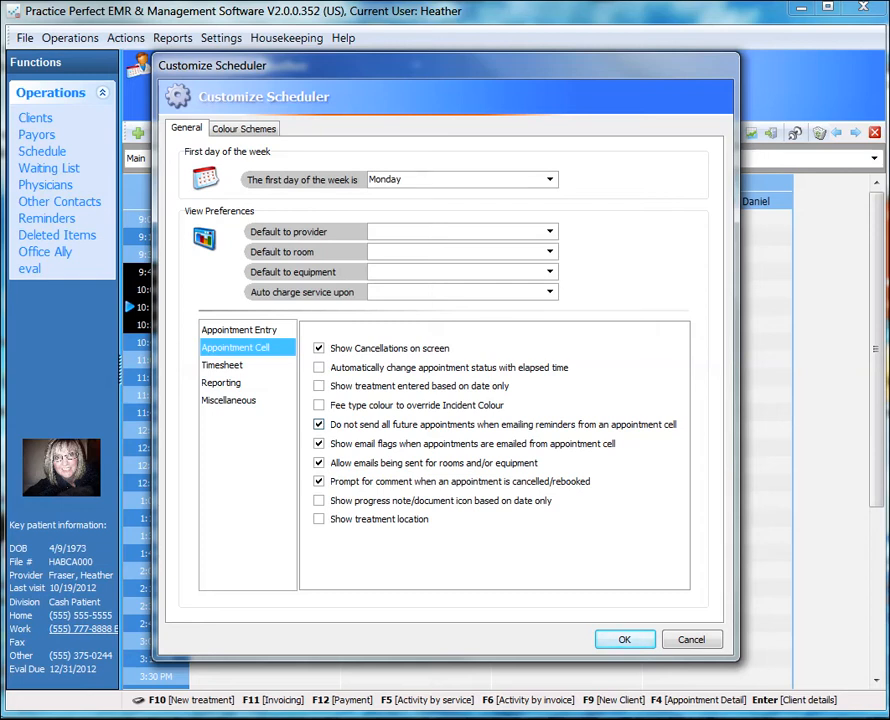
left_click(319, 425)
left_click(319, 425)
key("Return")
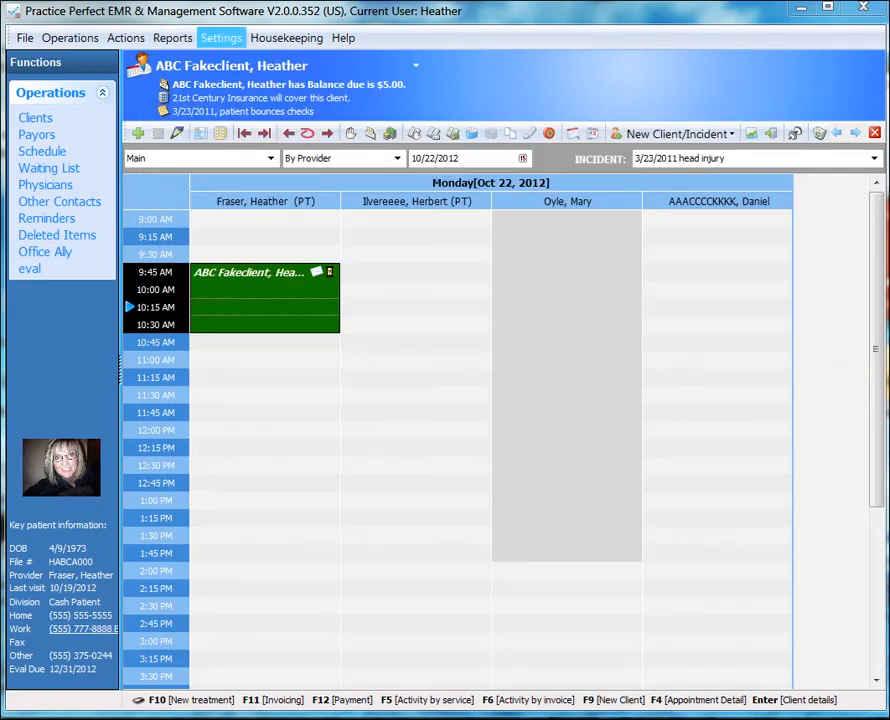
Step: Check the status options available for the 9:45 AM appointment on 10/19/2012 without changing its status
left_click(221, 38)
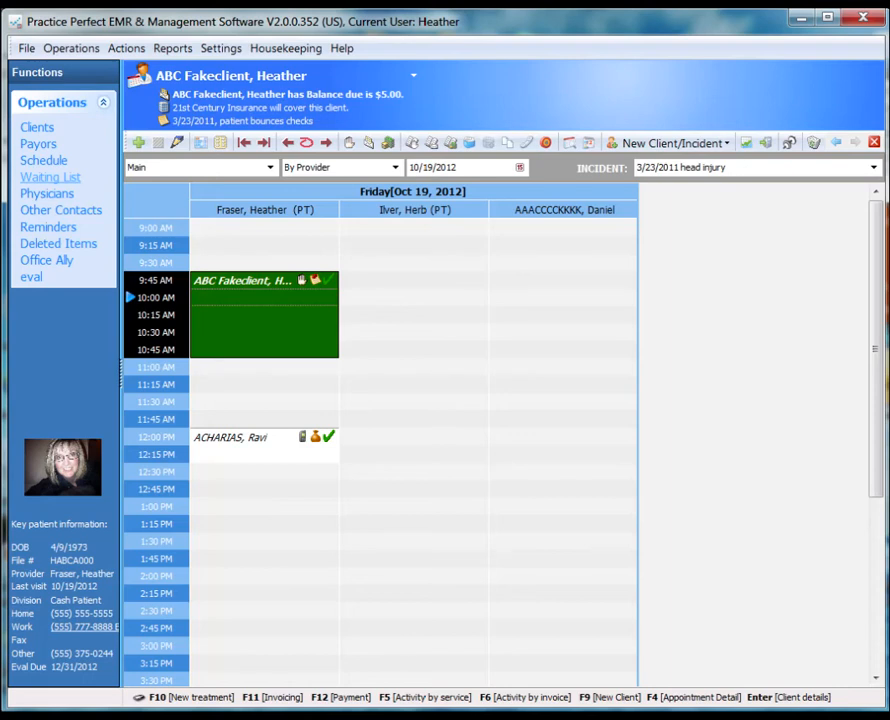
right_click(316, 290)
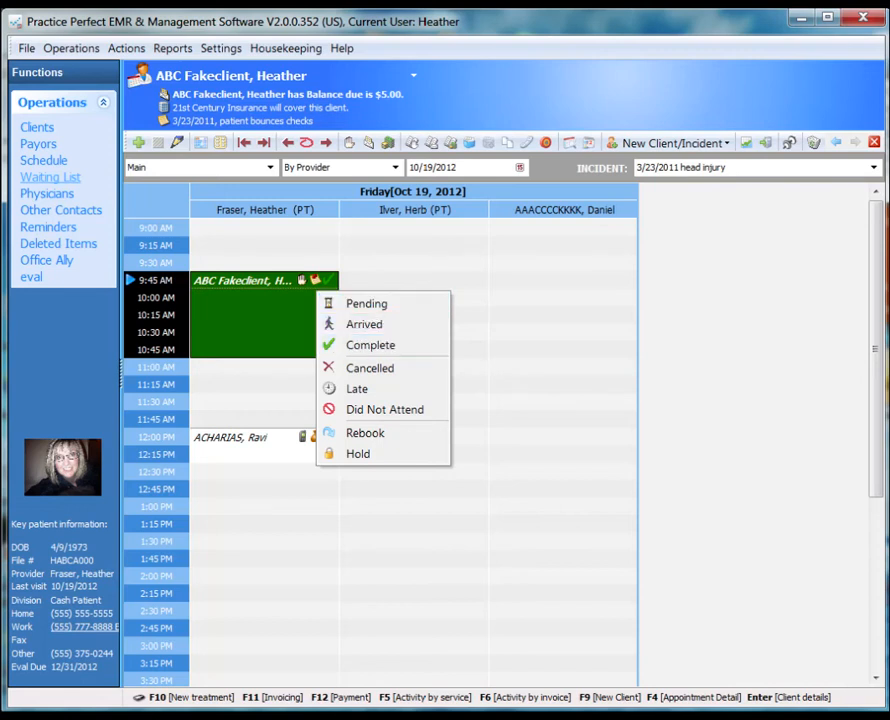
left_click(413, 262)
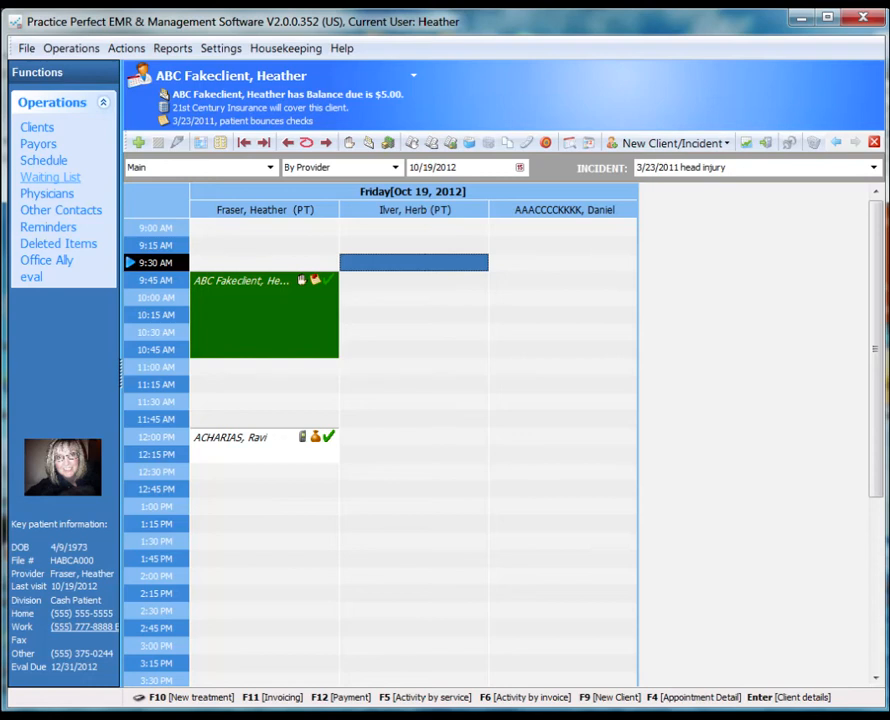
Step: Open the Daily Reconciliation report options and check the date range from 10/19/2012 to 10/19/2012
left_click(172, 48)
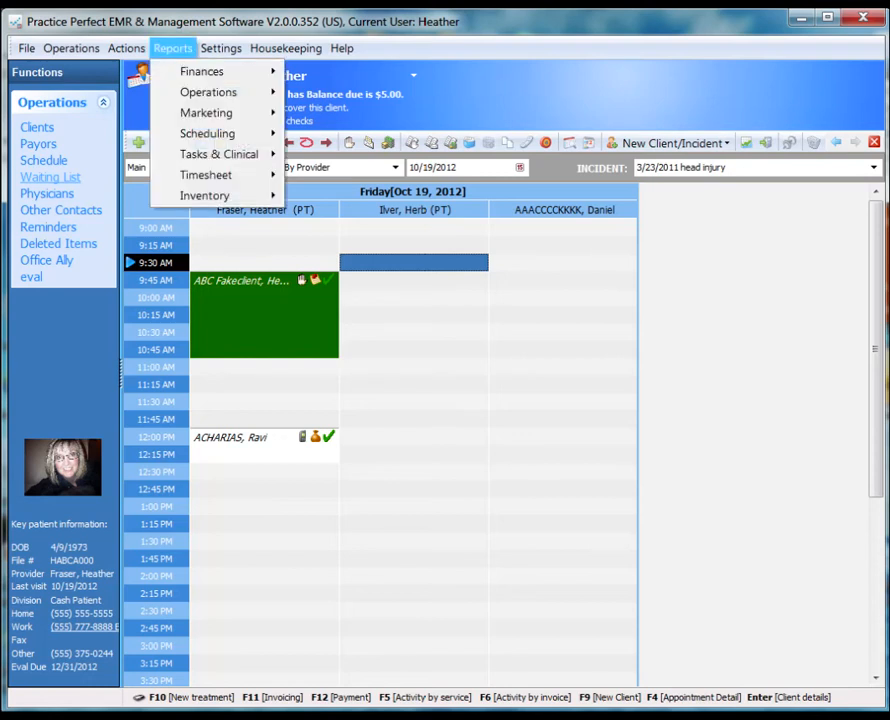
mouse_move(208, 92)
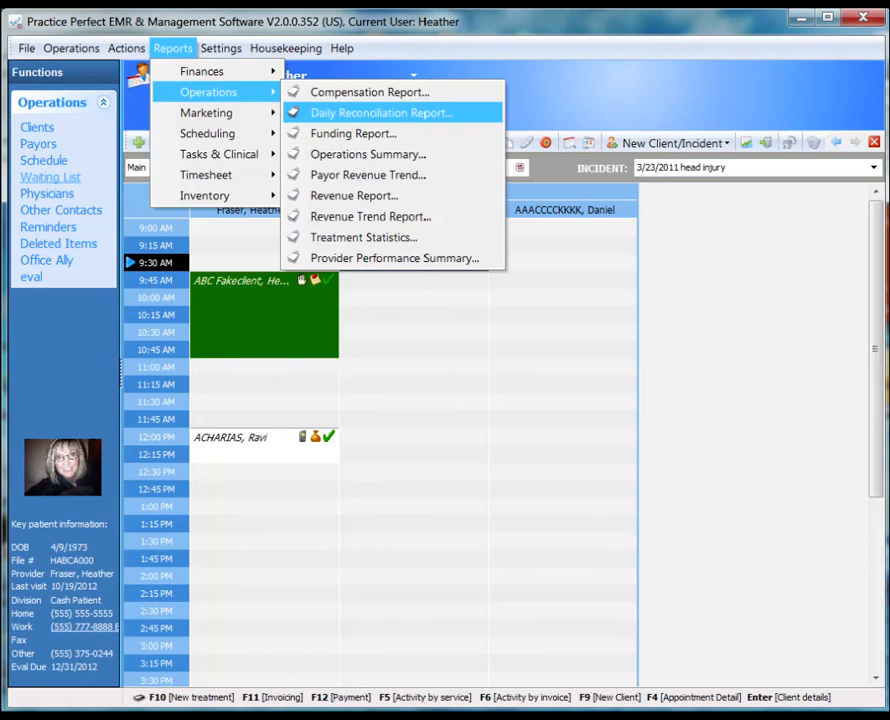
left_click(380, 113)
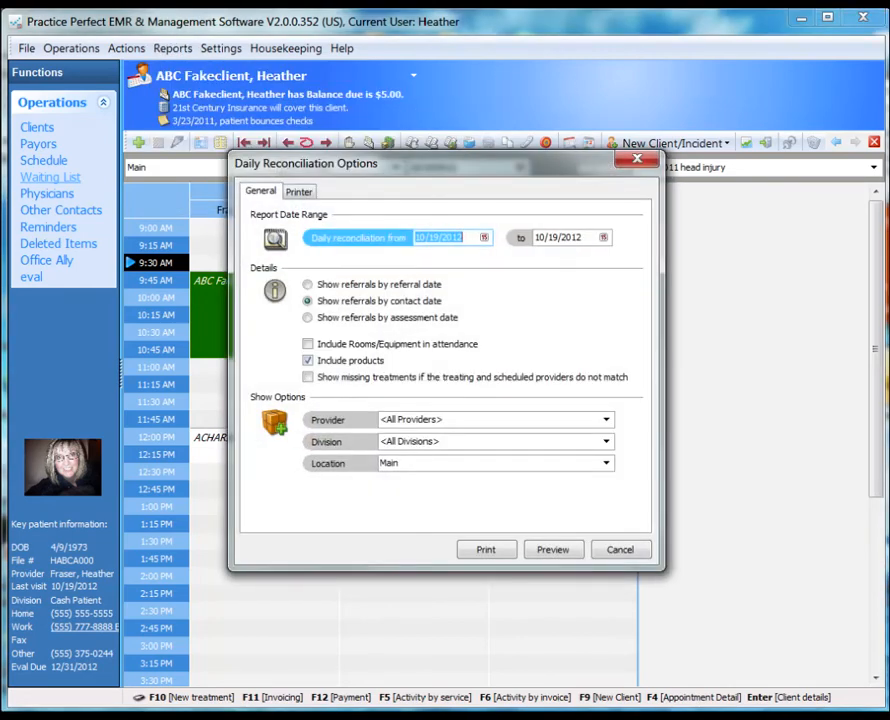
left_click_drag(467, 238, 420, 238)
left_click(557, 238)
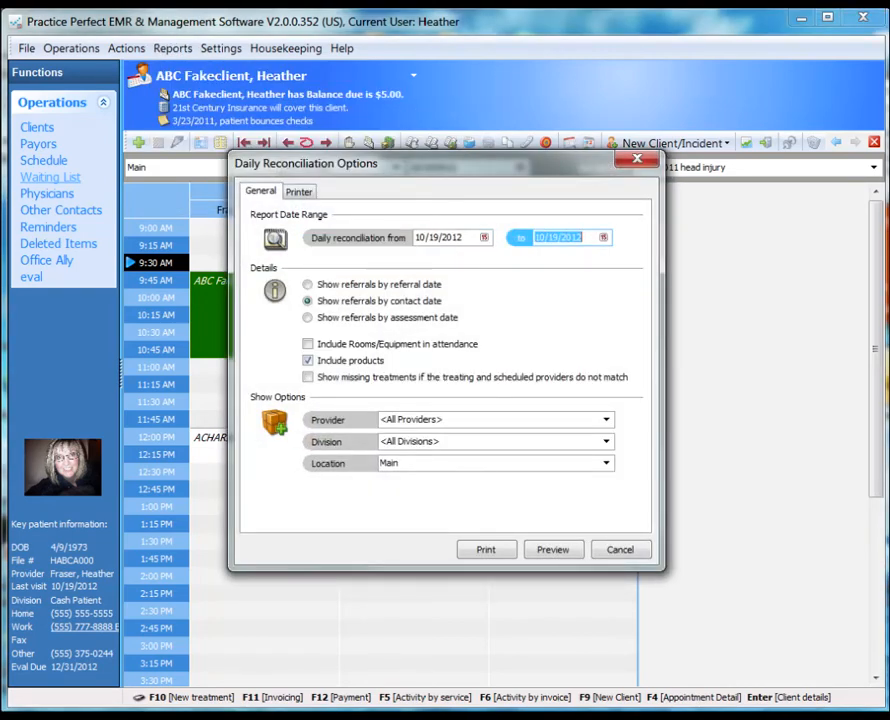
left_click(440, 238)
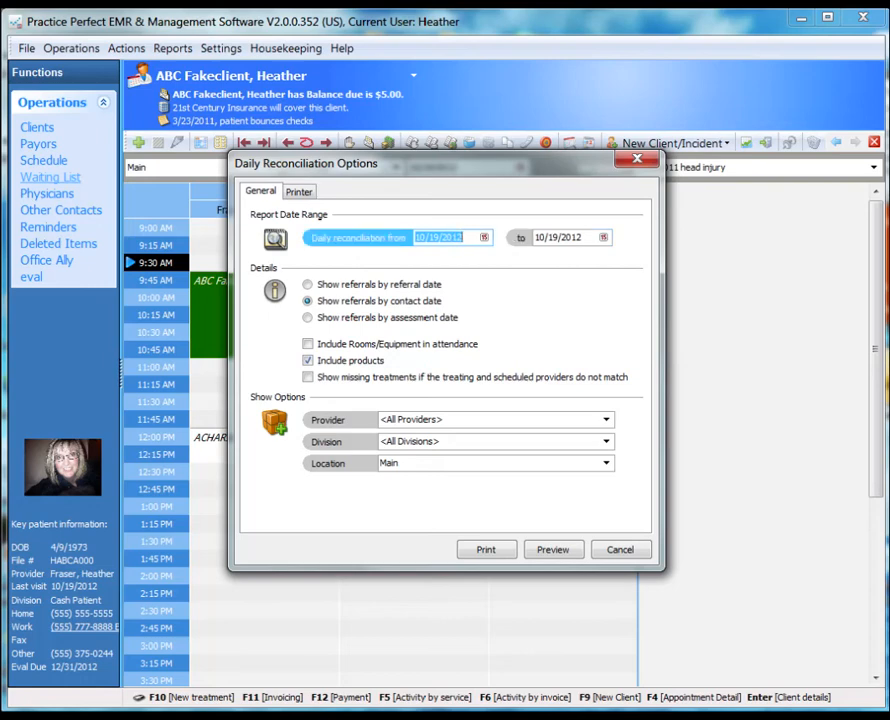
left_click_drag(467, 238, 415, 238)
left_click(557, 238)
left_click(440, 238)
Step: Compare the referral date choices, show referrals by contact date, and preview the Daily Reconciliation report before closing its options
left_click(308, 285)
left_click(308, 301)
left_click(308, 285)
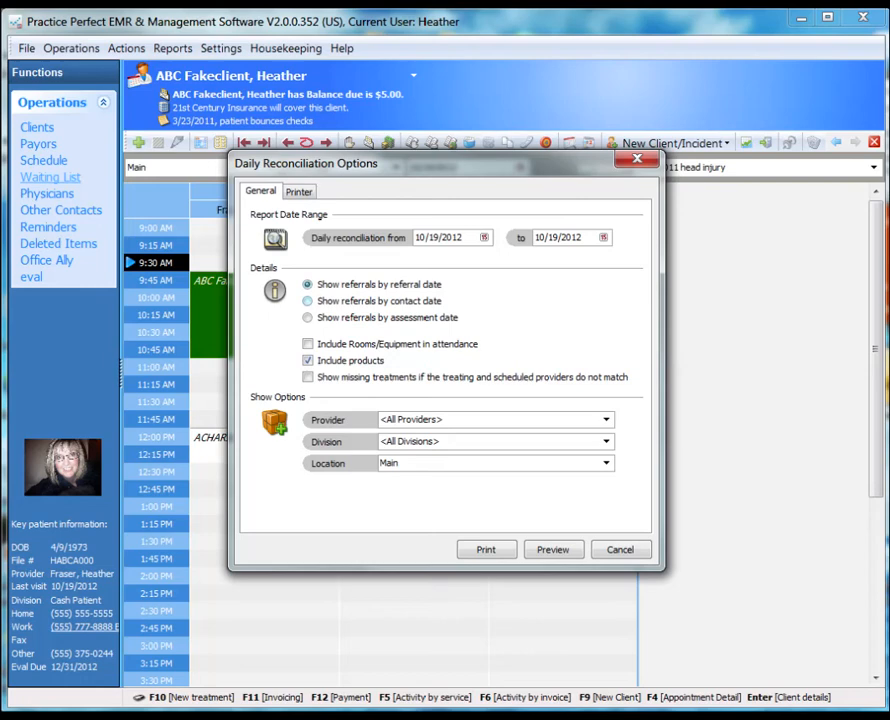
left_click(308, 301)
left_click(308, 318)
left_click(308, 301)
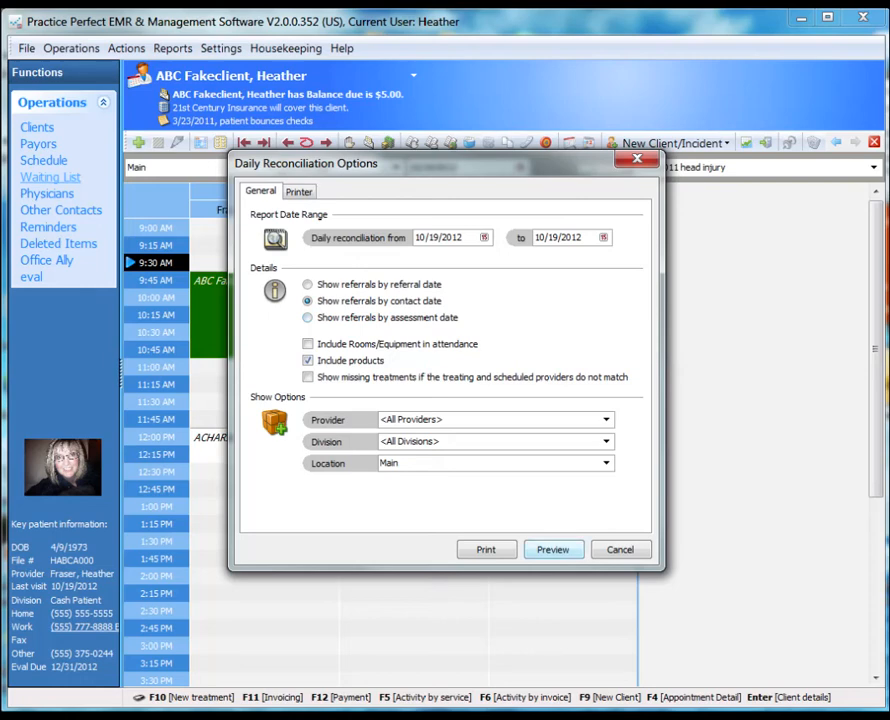
left_click(552, 549)
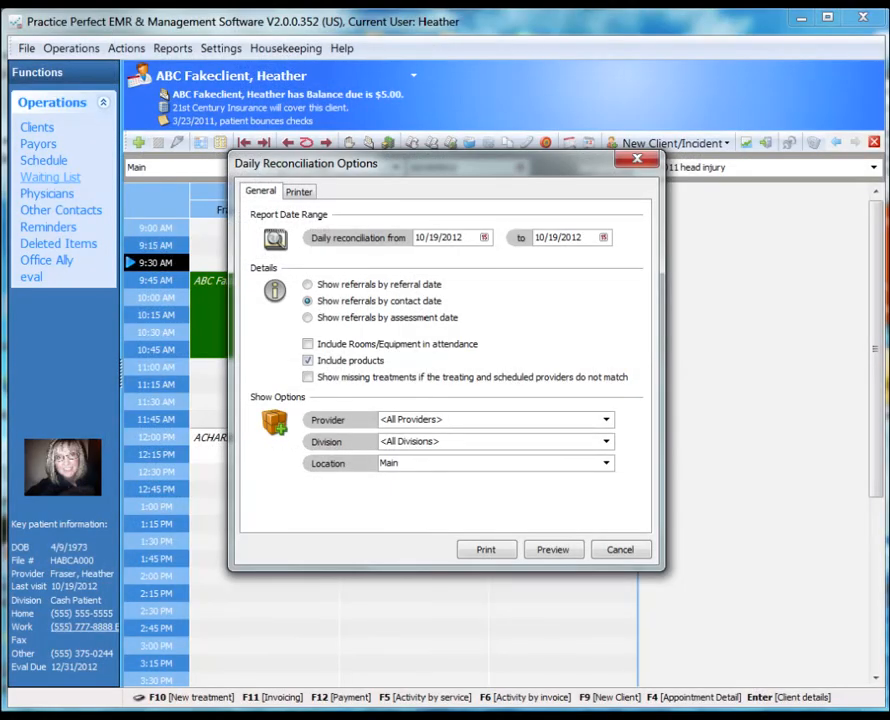
key("Escape")
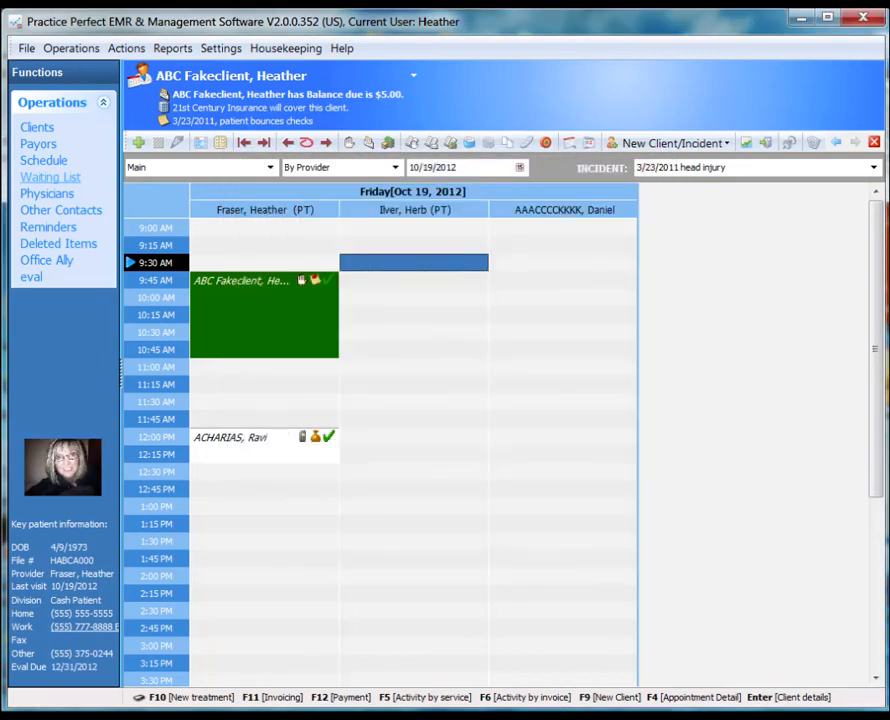
Step: Try to mark the 12:00 PM appointment on 10/19/2012 as Cancelled
mouse_move(256, 444)
left_mouse_down()
mouse_move(272, 478)
mouse_move(266, 496)
mouse_move(268, 443)
left_mouse_up()
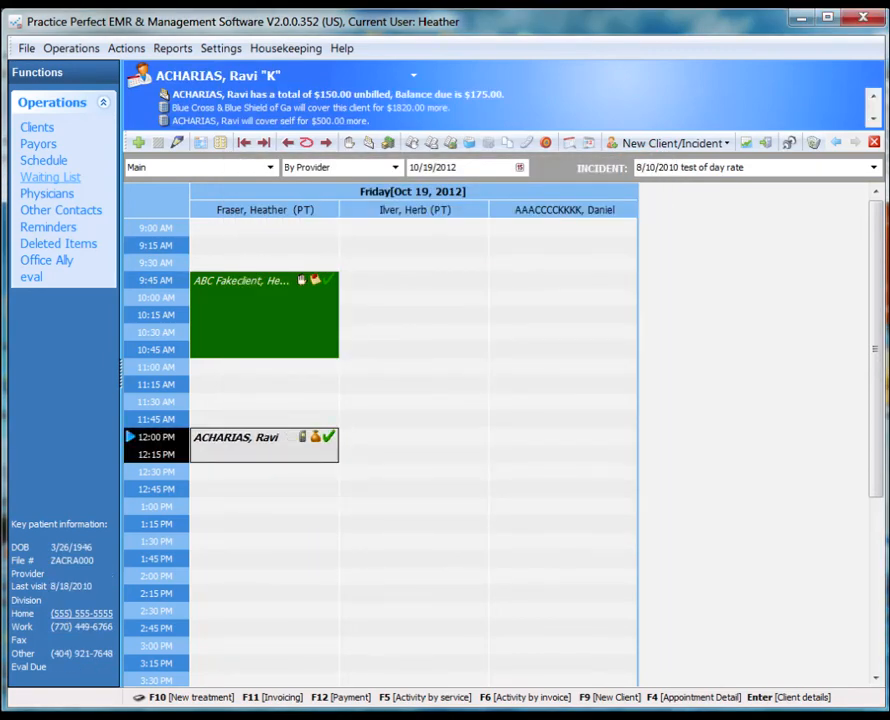
right_click(316, 449)
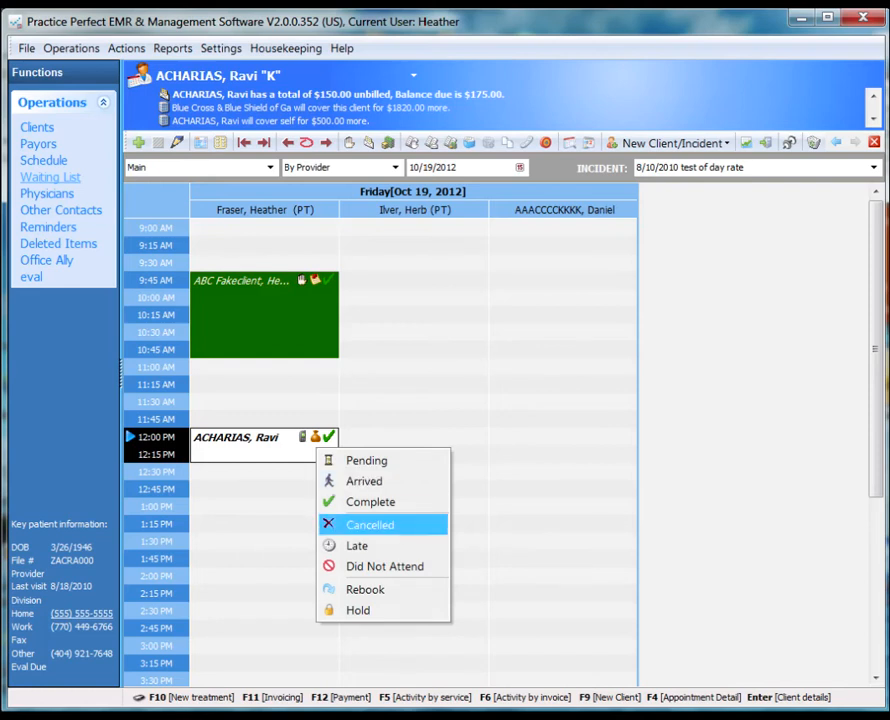
left_click(370, 525)
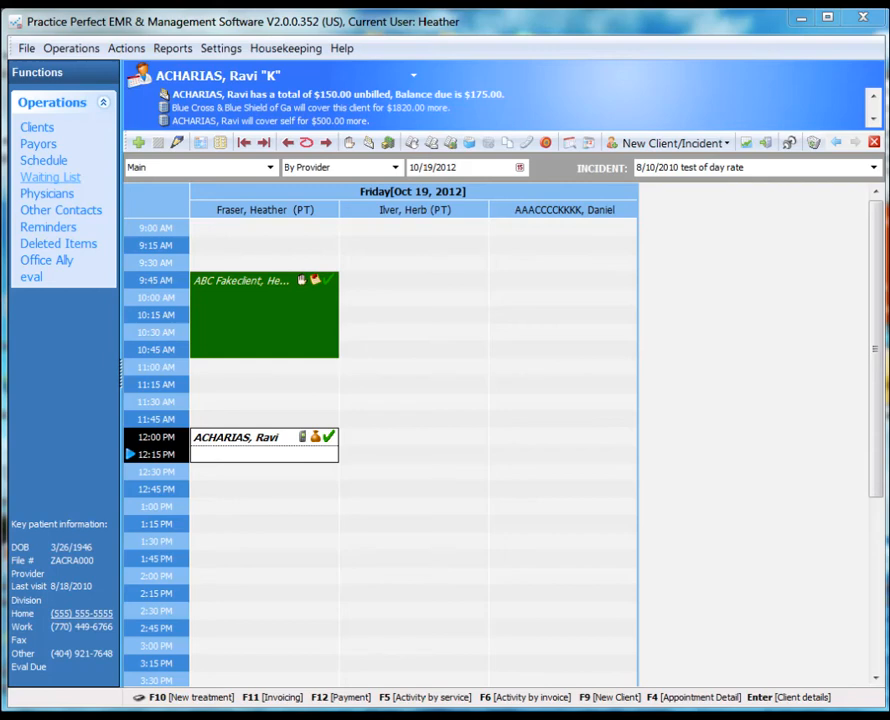
Step: Preview the Revenue Report from 10/19/2012 to 10/19/2012 with injury-related info shown
left_click(172, 48)
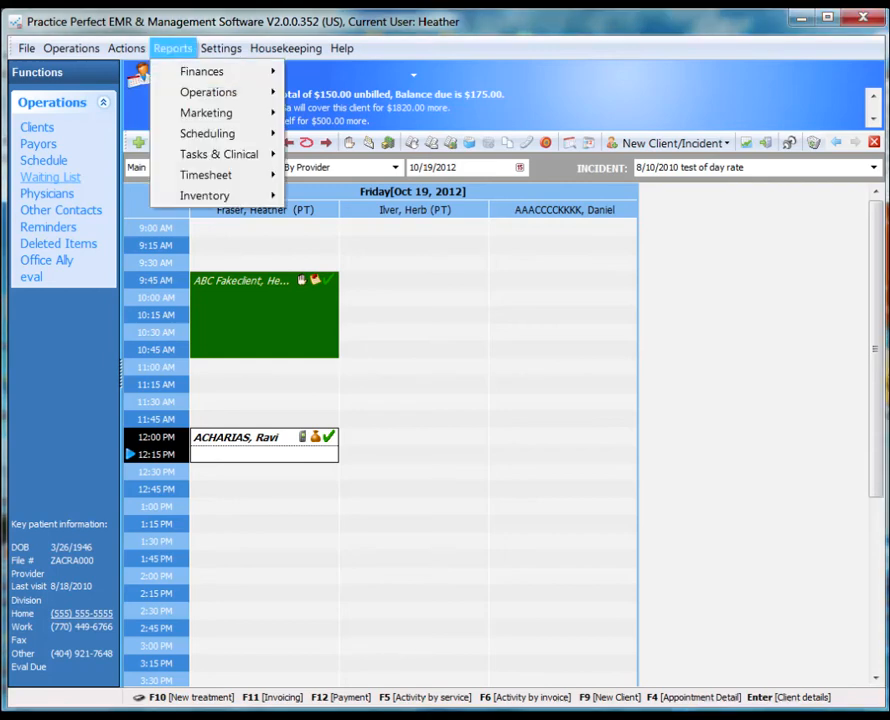
mouse_move(208, 92)
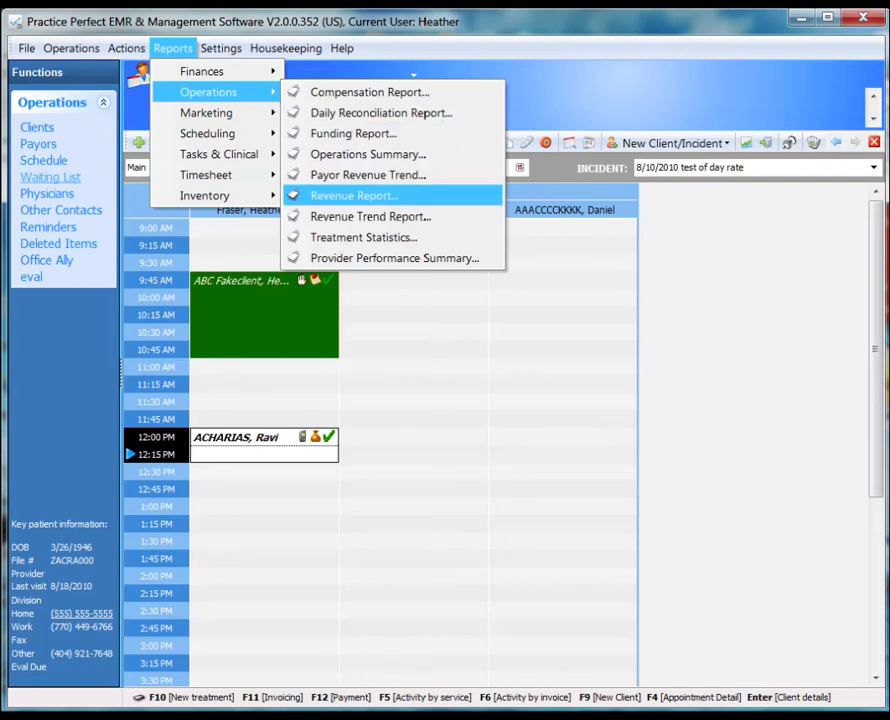
left_click(354, 195)
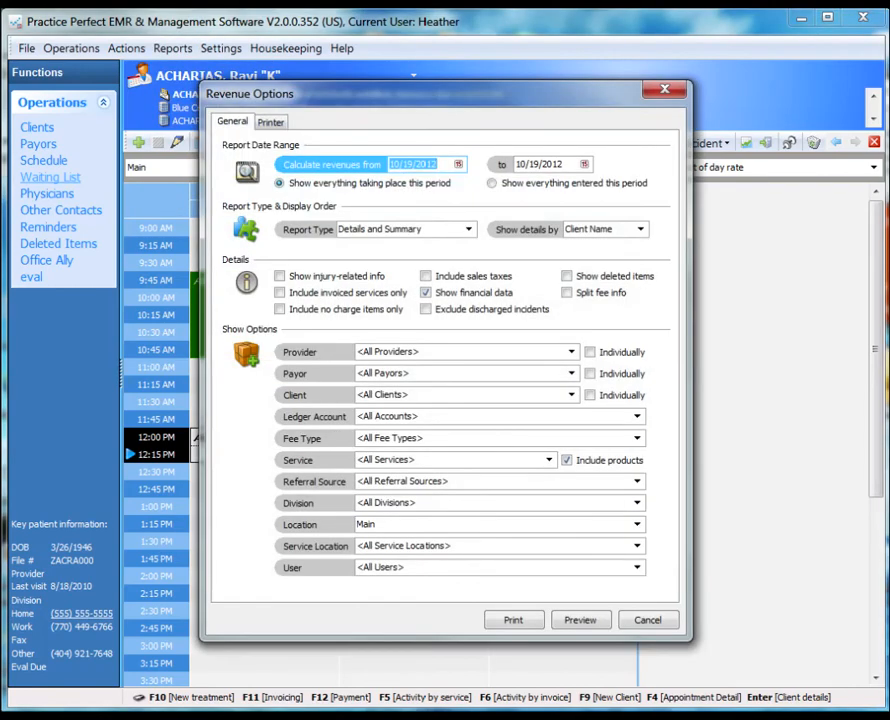
double_click(425, 164)
key("Tab")
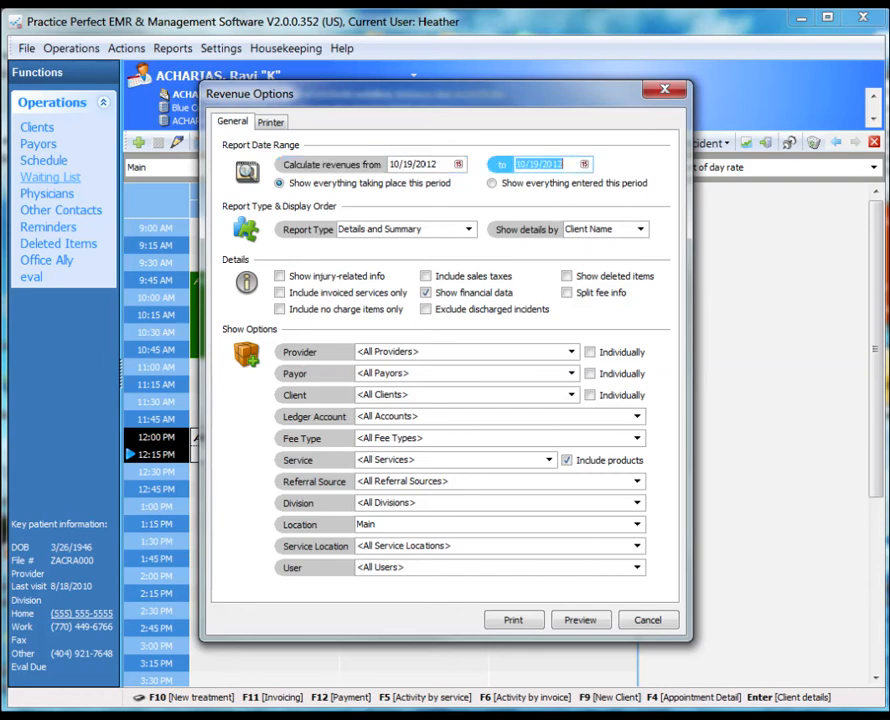
key("shift+Tab")
key("Tab")
key("shift+Tab")
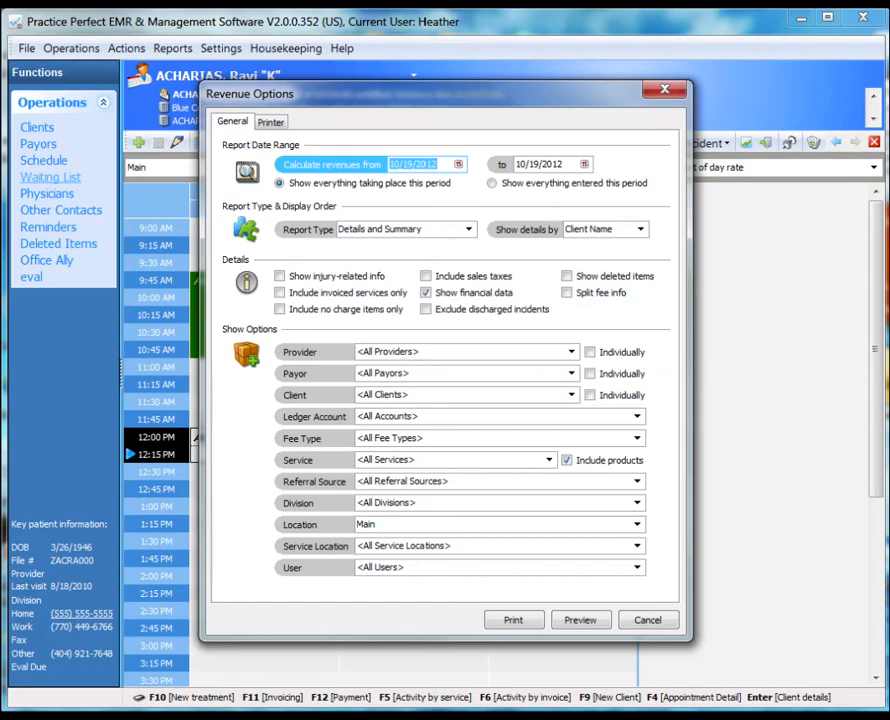
key("Tab")
key("shift+Tab")
left_click(280, 276)
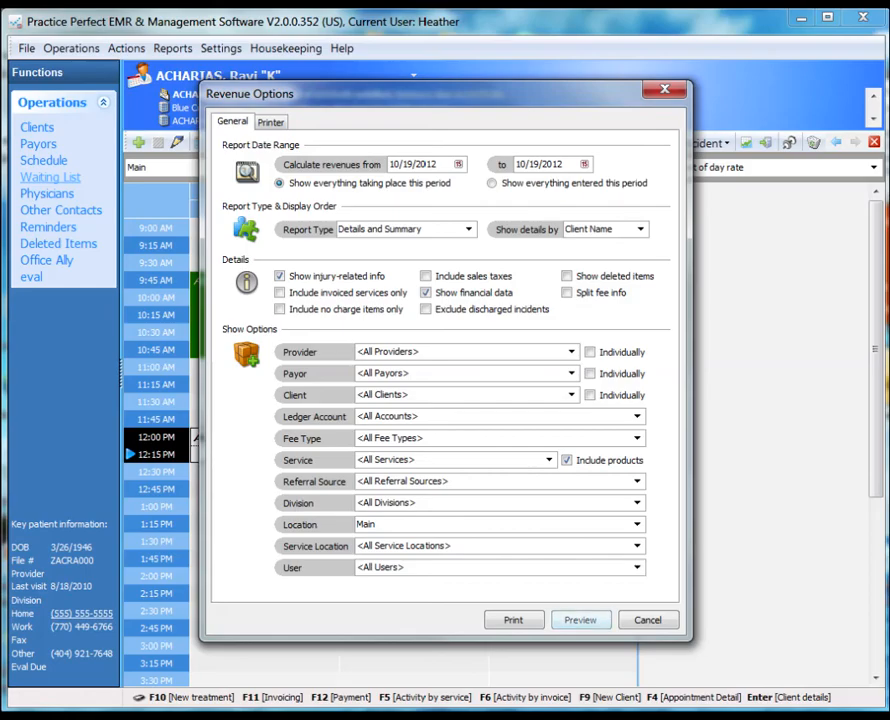
left_click(580, 620)
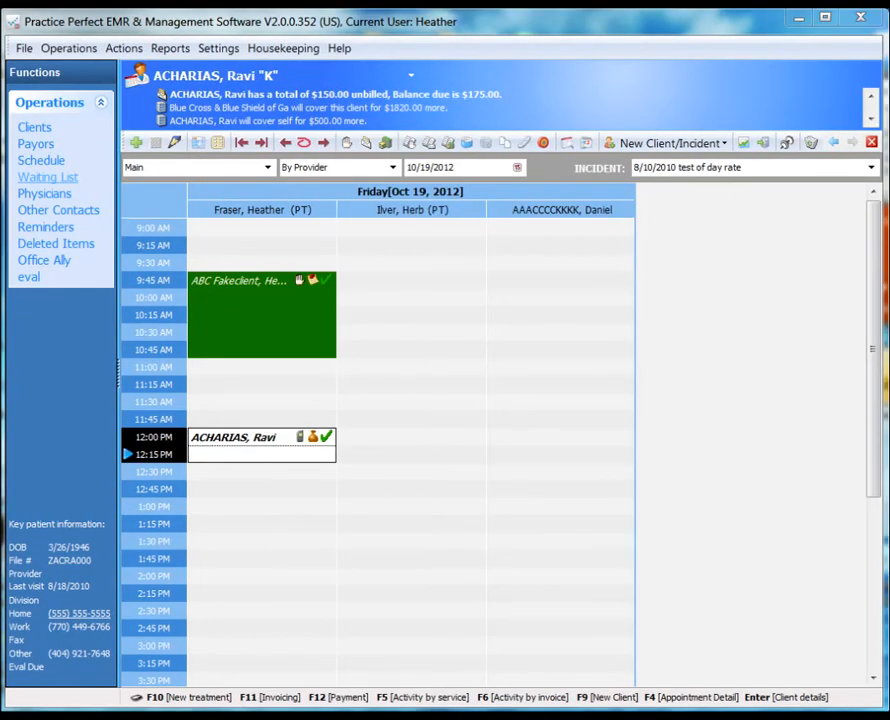
Step: Preview the Payment Journal for payments from 10/19/2012 to 10/19/2012
left_click(170, 48)
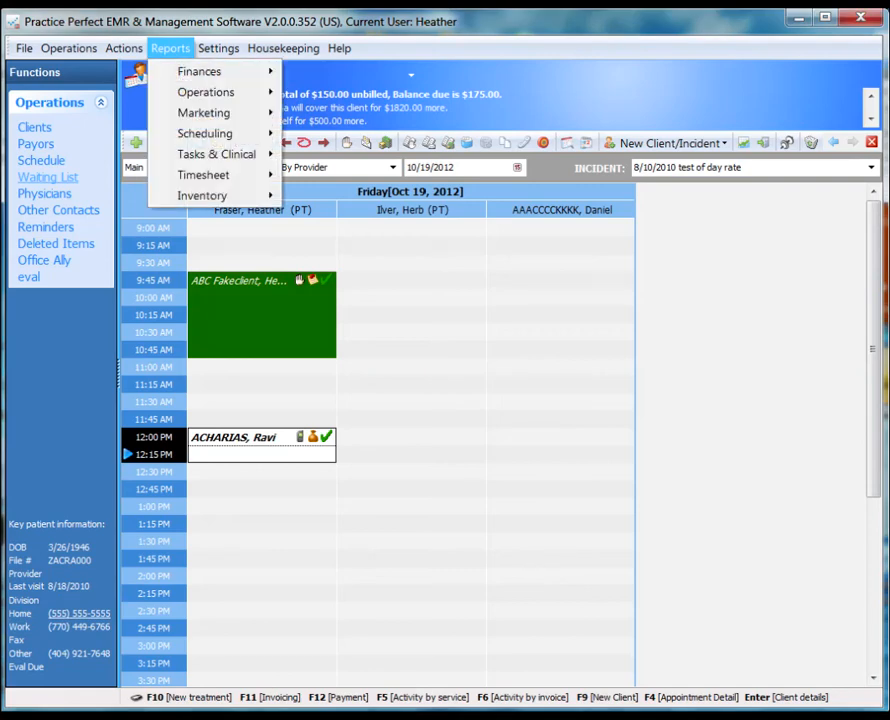
mouse_move(200, 72)
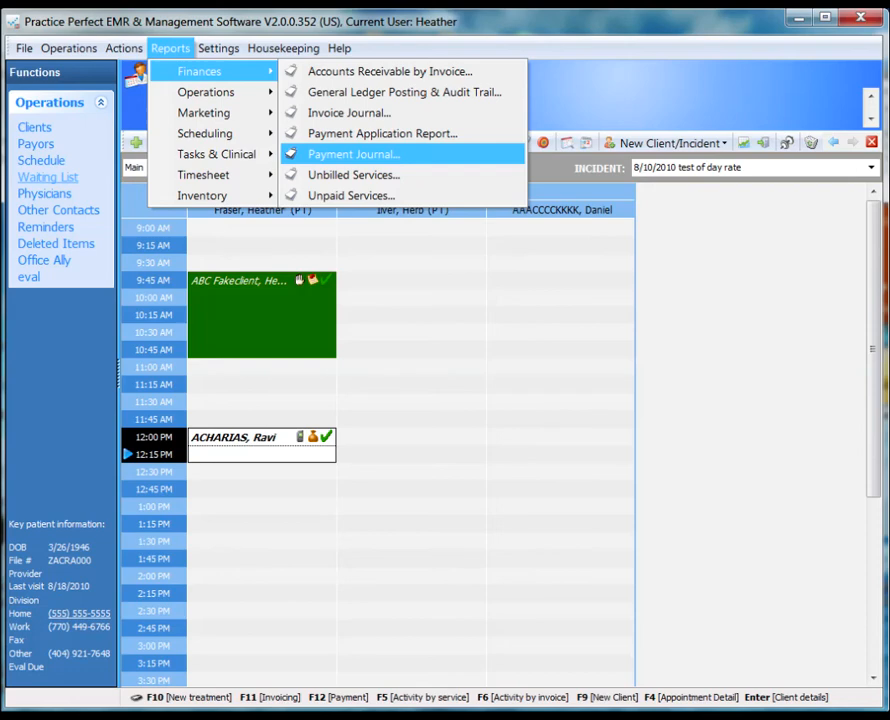
left_click(353, 154)
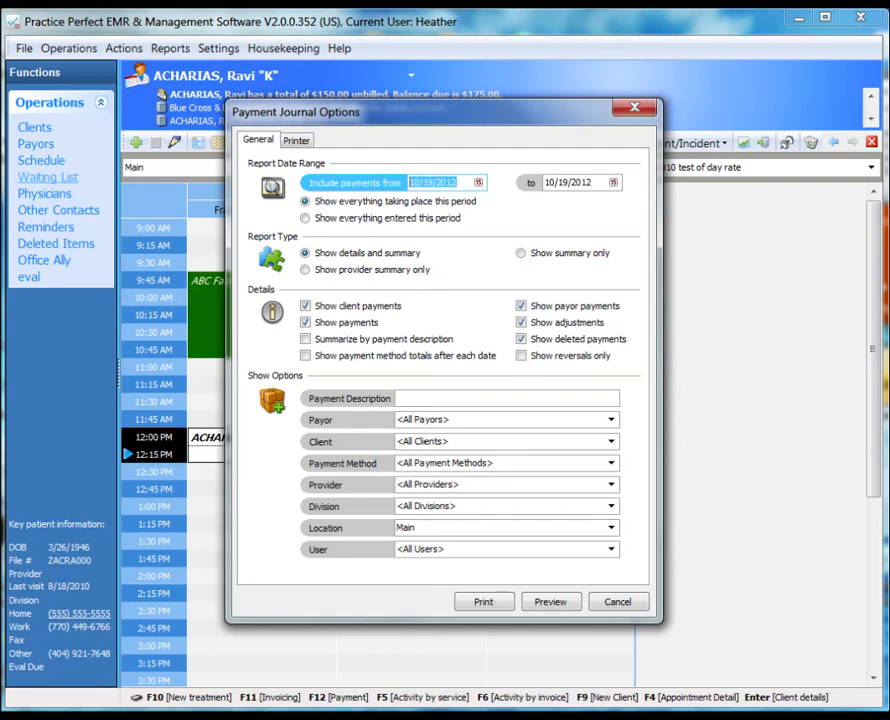
key("Tab")
key("shift+Tab")
left_click(550, 601)
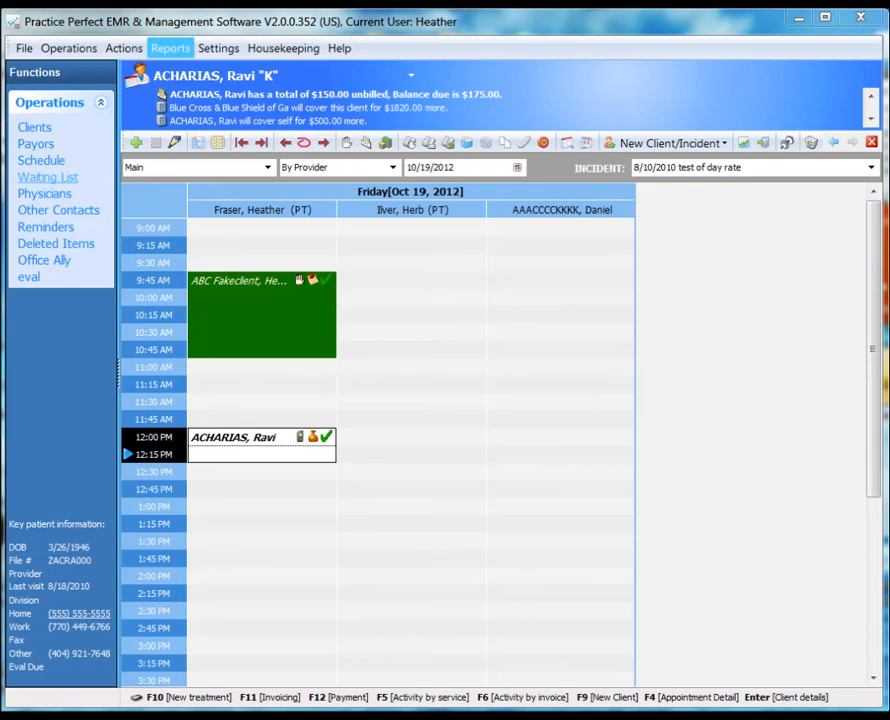
Step: Open the Accounts Receivable by Invoice report options and turn off showing client notes
left_click(170, 48)
mouse_move(200, 71)
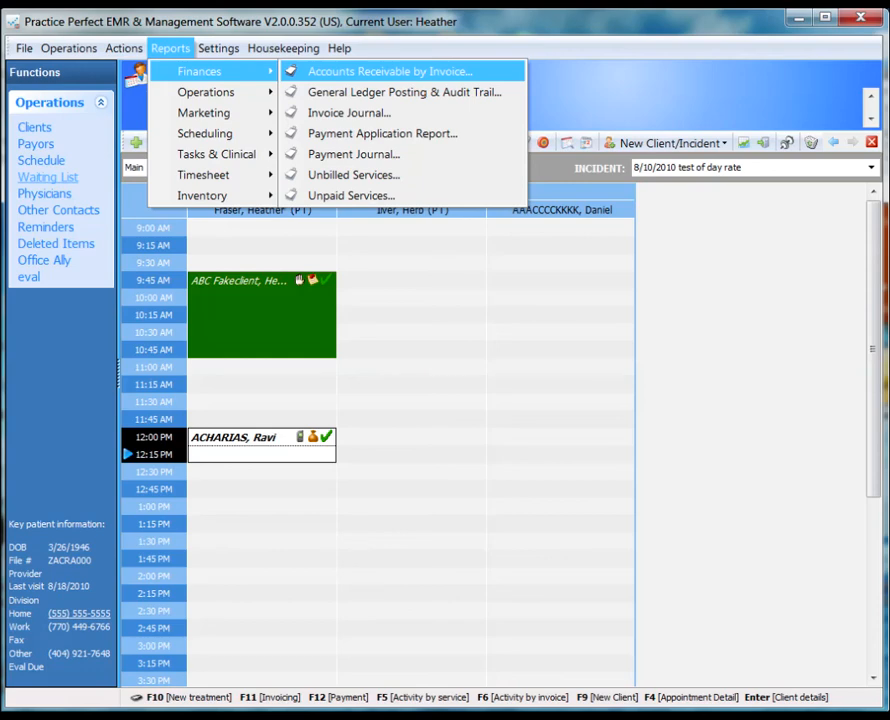
left_click(390, 71)
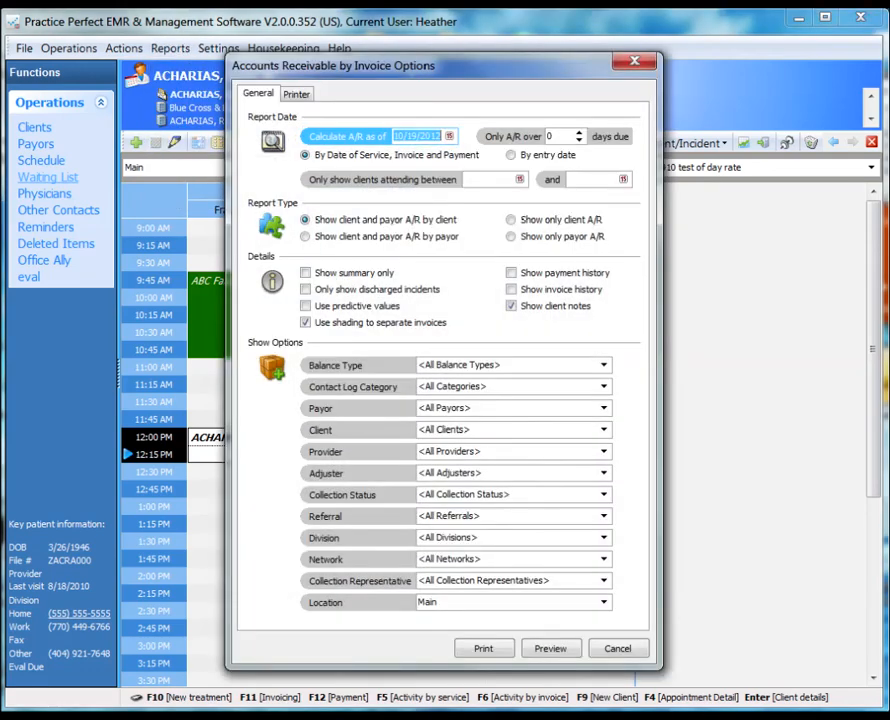
left_click_drag(441, 136, 393, 136)
left_click(511, 306)
left_click(511, 306)
left_click(511, 306)
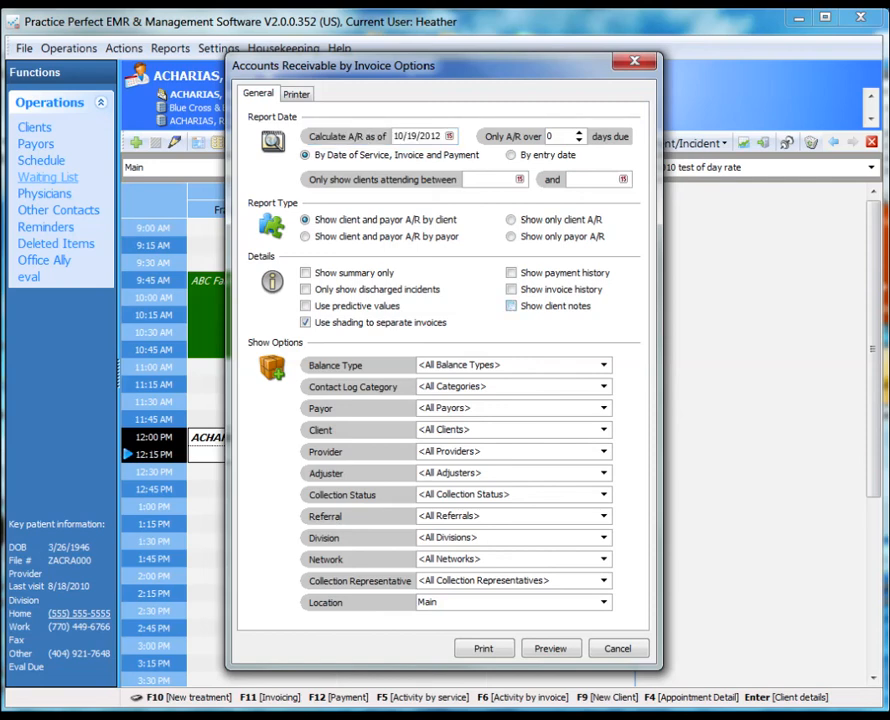
Step: Try filtering the receivables report by contact log category Adjuster Call across all locations, check the division choices, and close the options without running it
left_click(604, 387)
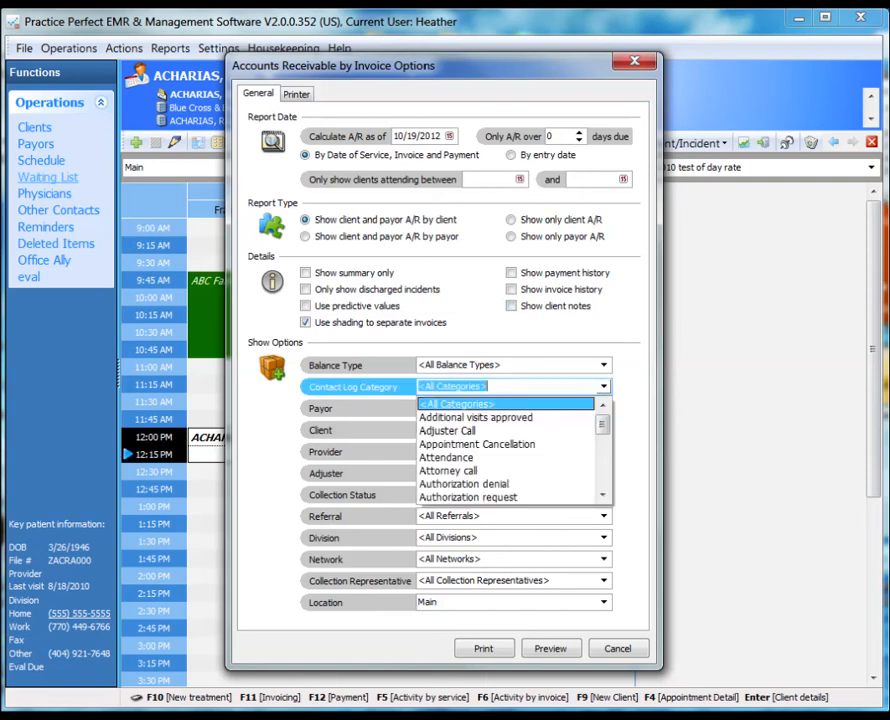
left_click(604, 387)
left_click(604, 387)
left_click(448, 431)
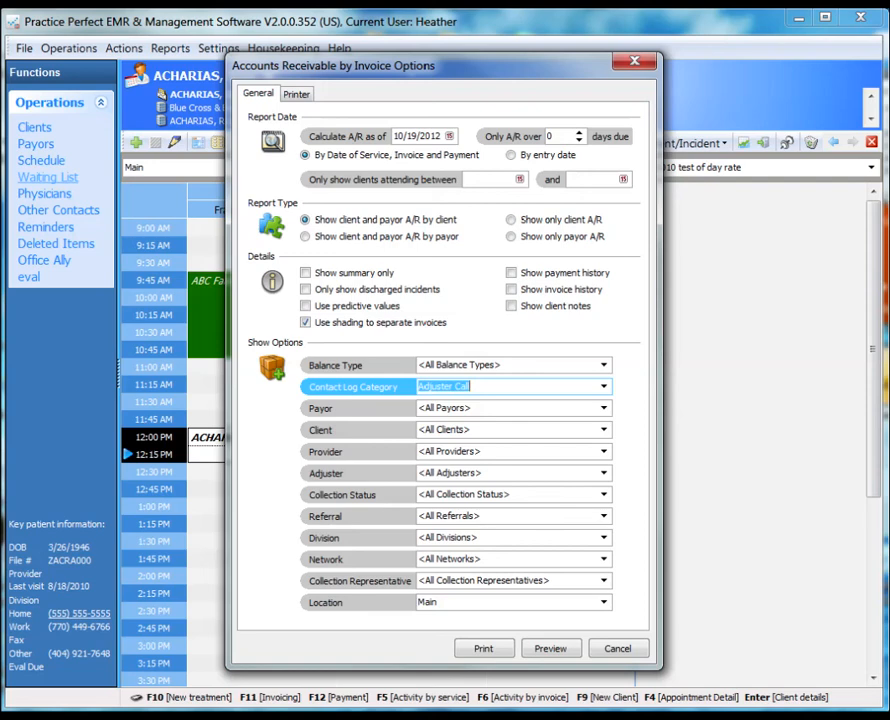
left_click(604, 538)
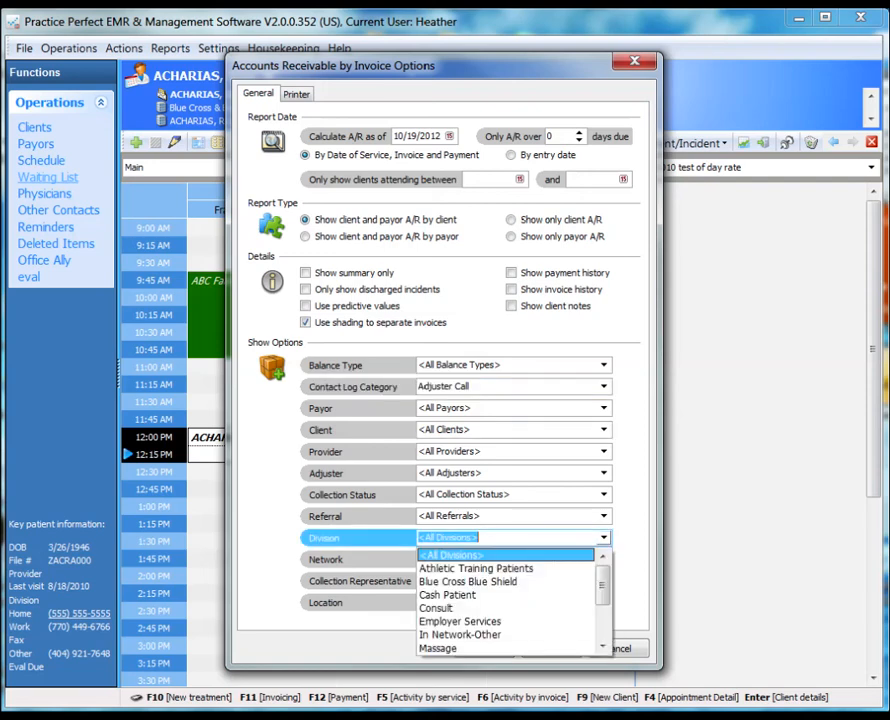
left_click(604, 538)
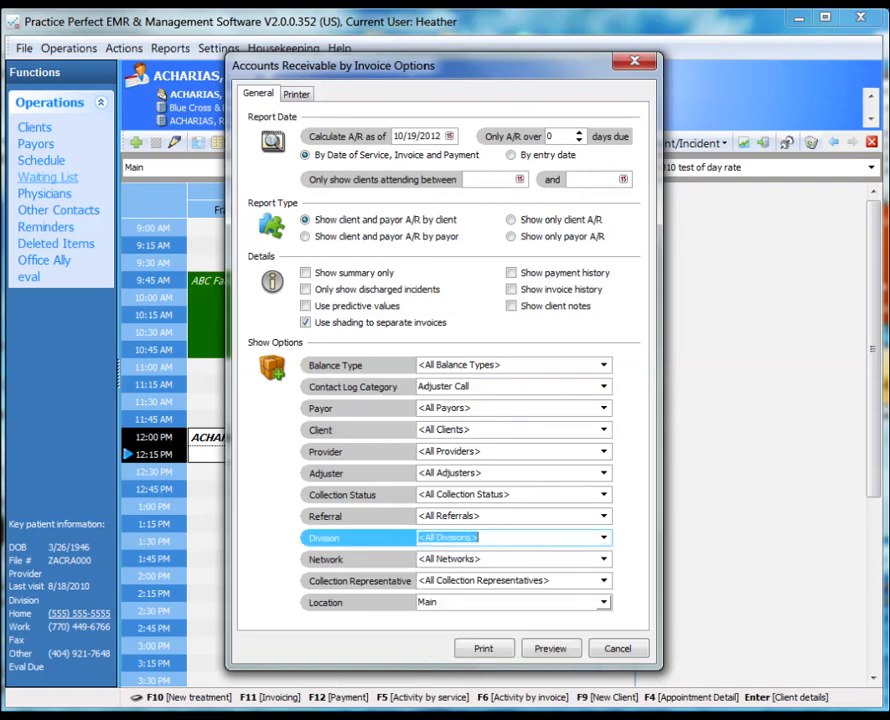
left_click(604, 602)
left_click(454, 620)
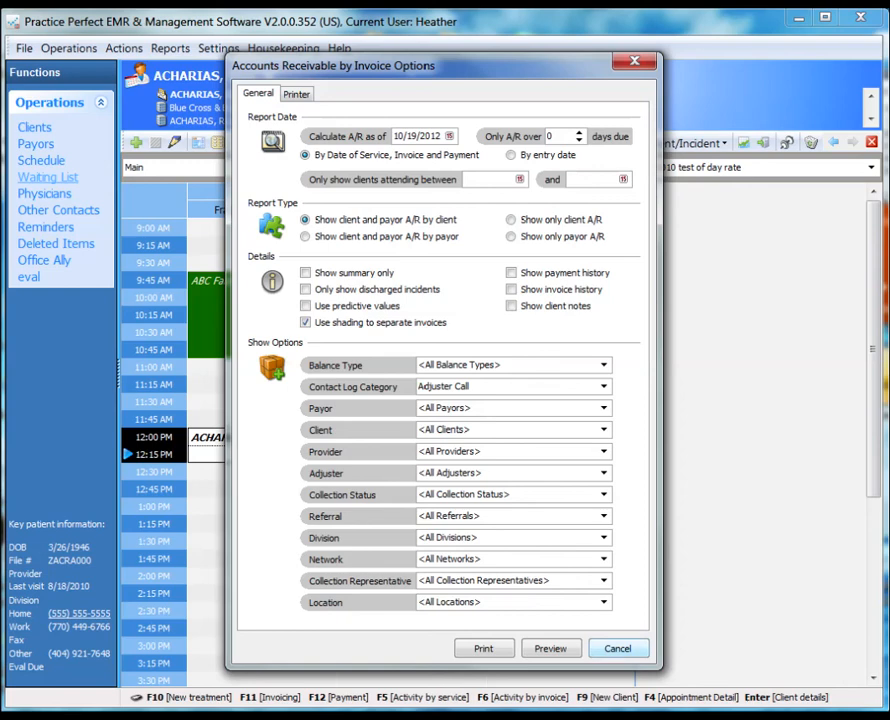
left_click(617, 649)
Step: Preview the Unbilled Services report for services up to 10/19/2012 and read through its first pages
left_click(170, 48)
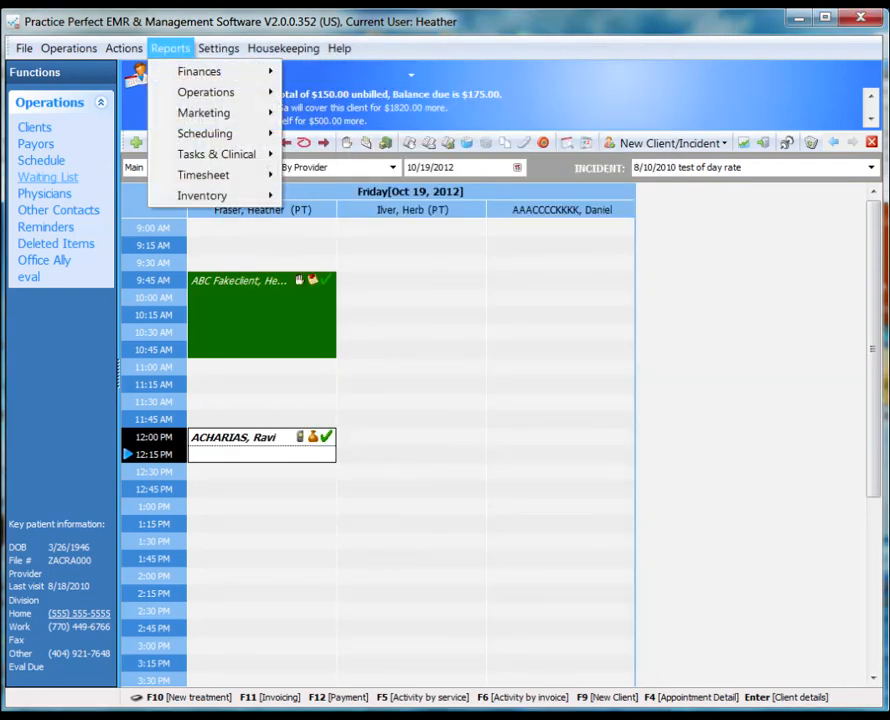
mouse_move(205, 71)
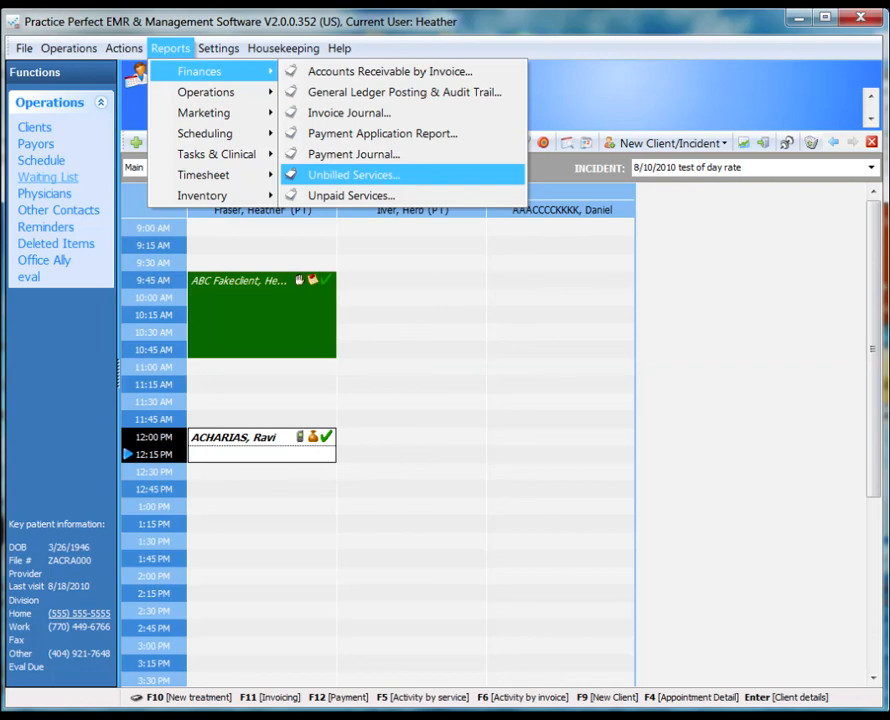
left_click(353, 175)
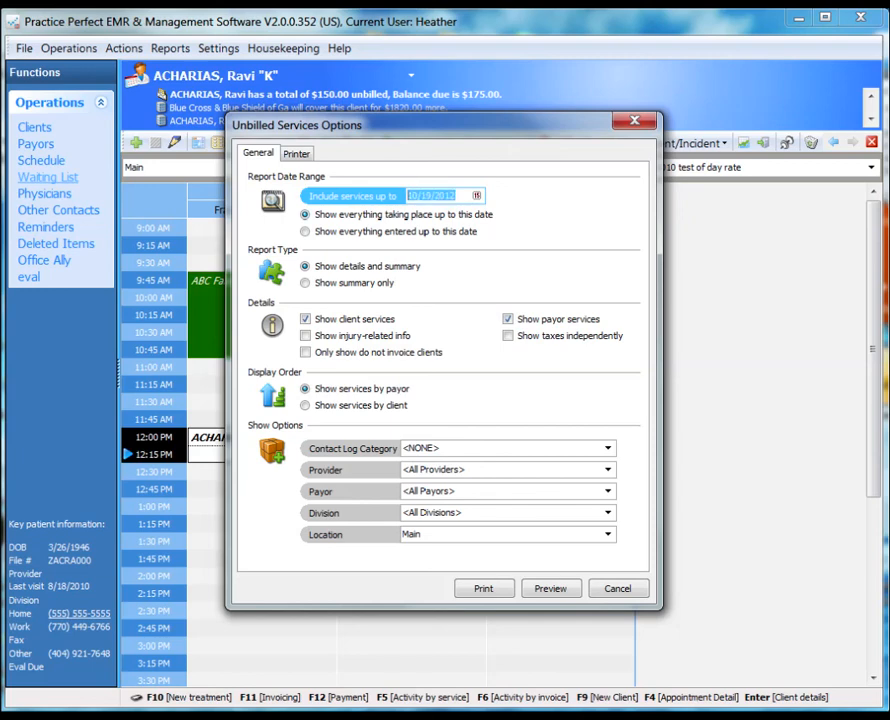
left_click(551, 589)
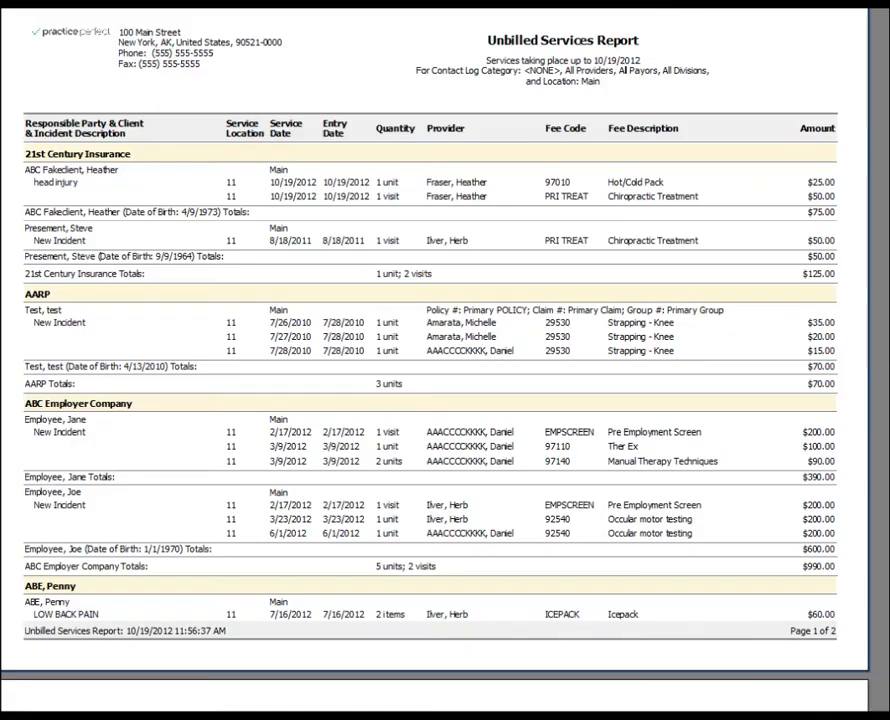
scroll(445, 360, "down", 10)
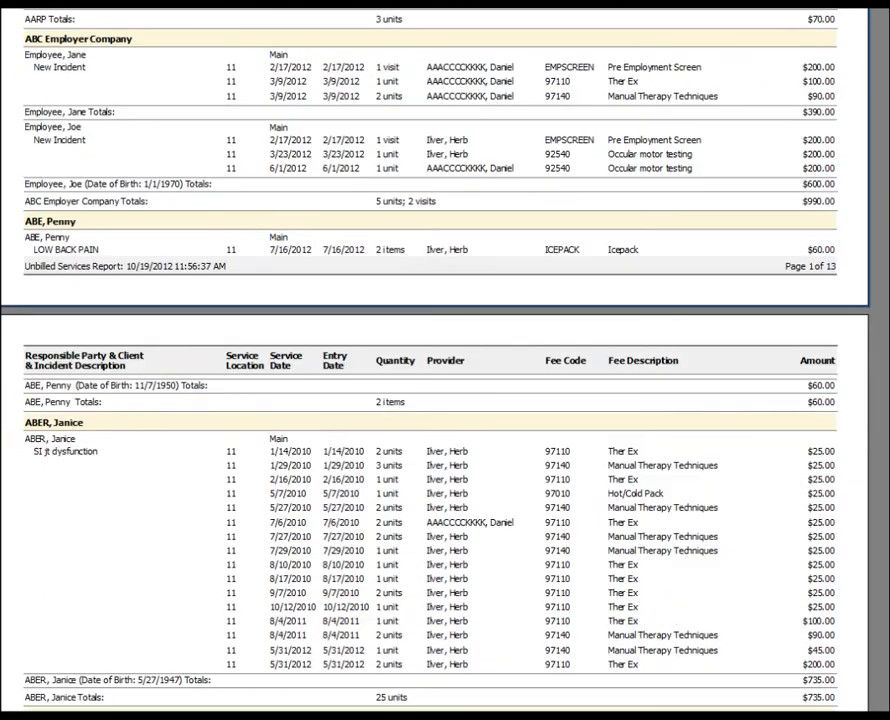
scroll(445, 360, "down", 5)
scroll(445, 360, "up", 13)
scroll(445, 360, "down", 5)
scroll(445, 360, "up", 6)
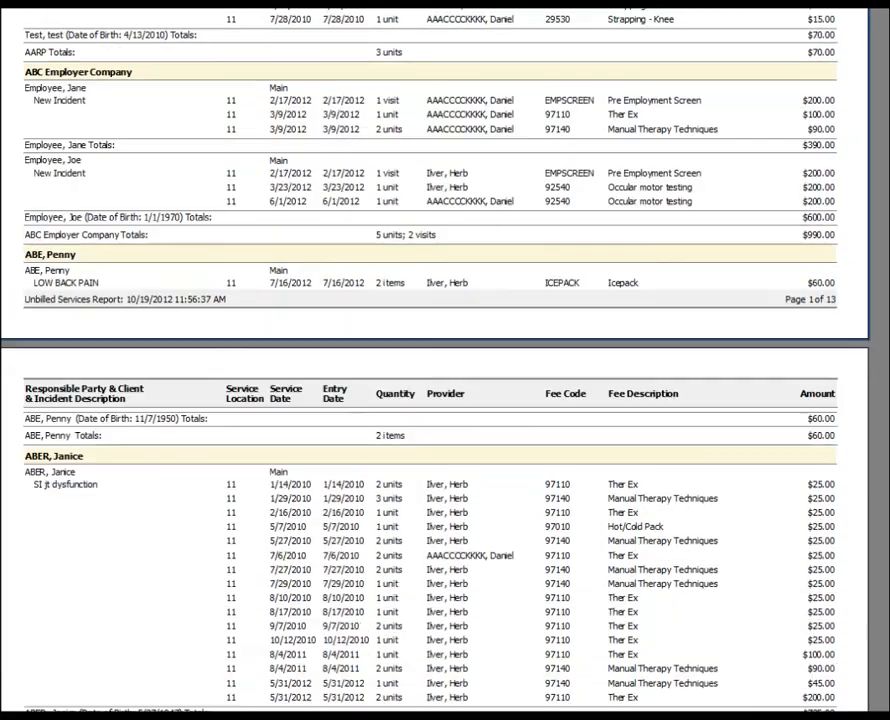
scroll(445, 360, "up", 2)
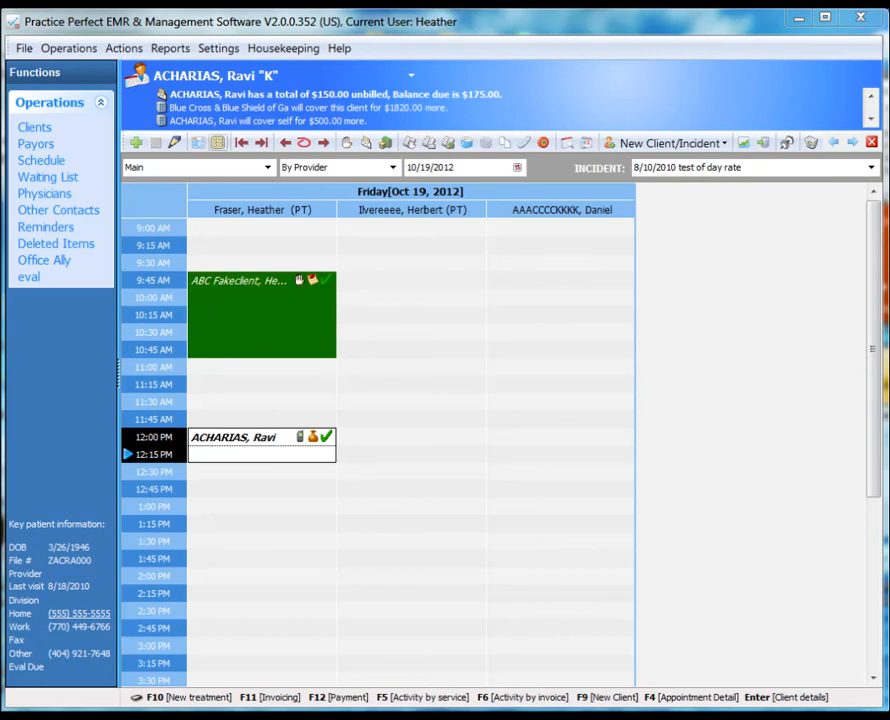
Step: Preview the Provider Performance Summary from 10/19/2012 to 10/19/2012 with referrals shown by contact date
left_click(170, 48)
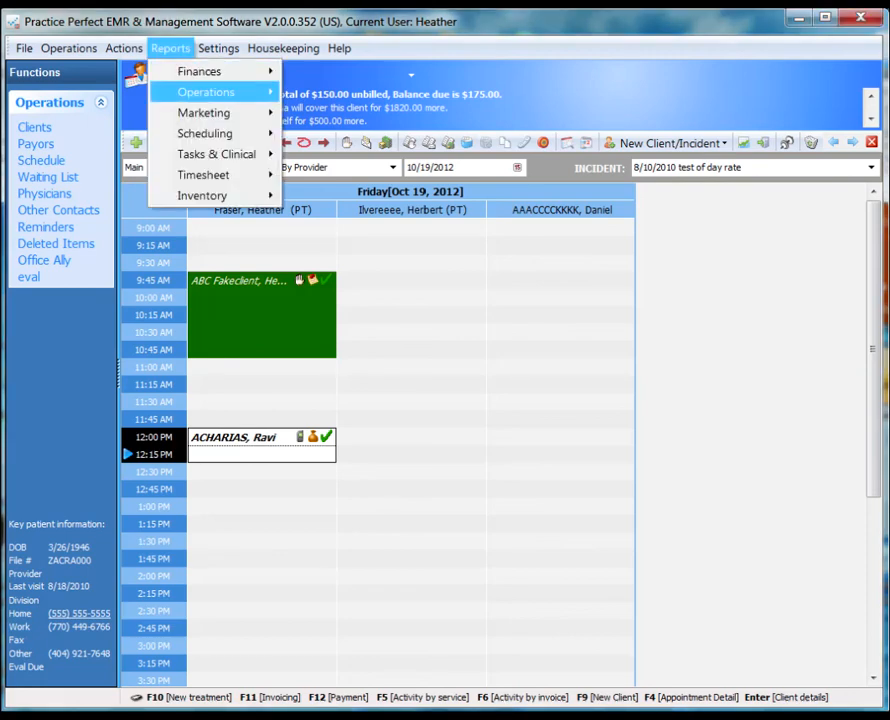
mouse_move(206, 92)
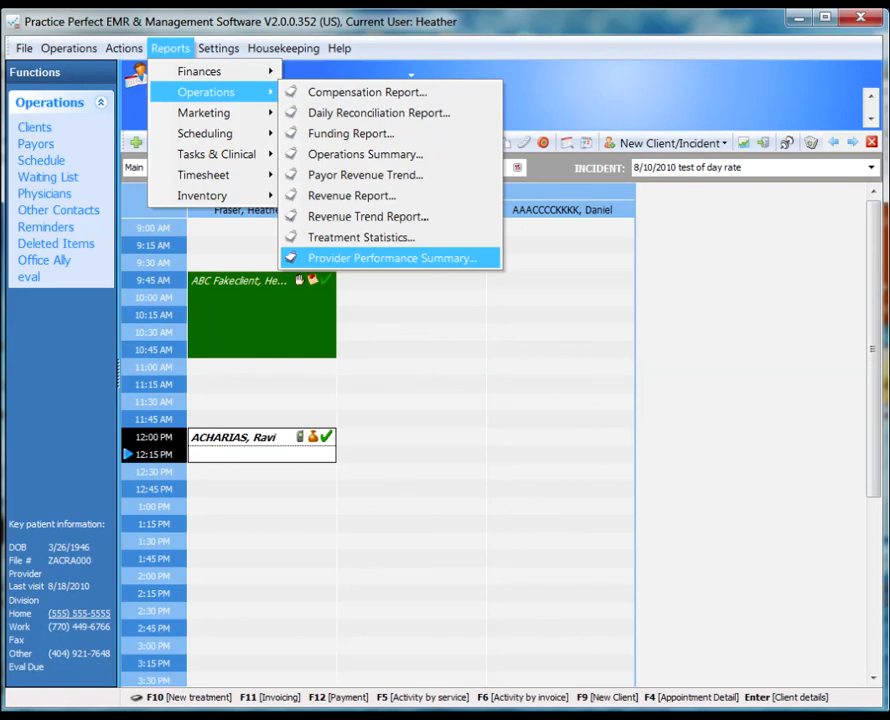
left_click(391, 258)
left_click(459, 238)
left_click(568, 238)
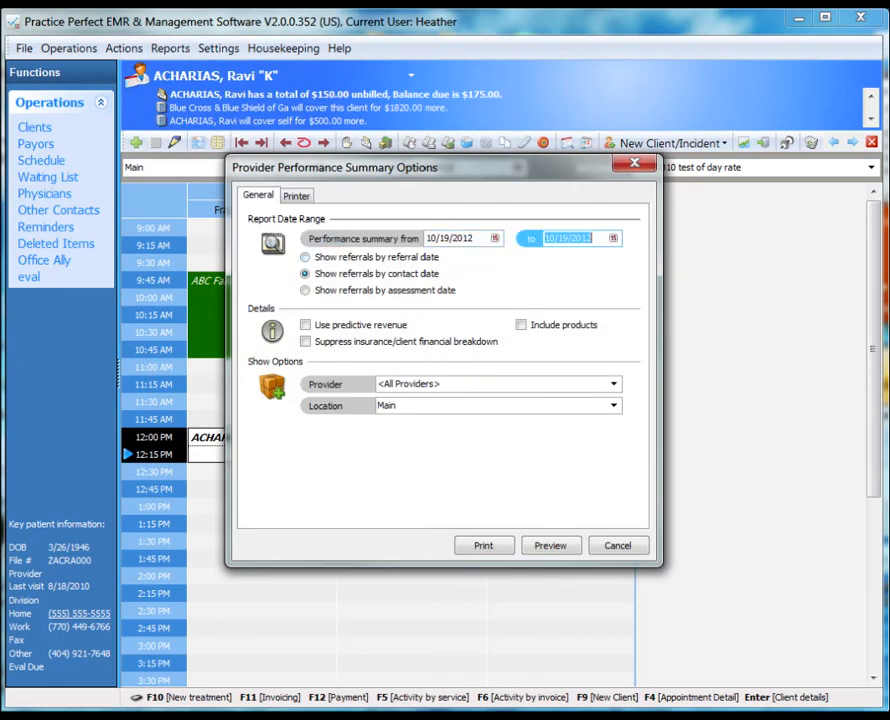
left_click(459, 238)
left_click(568, 238)
left_click(550, 545)
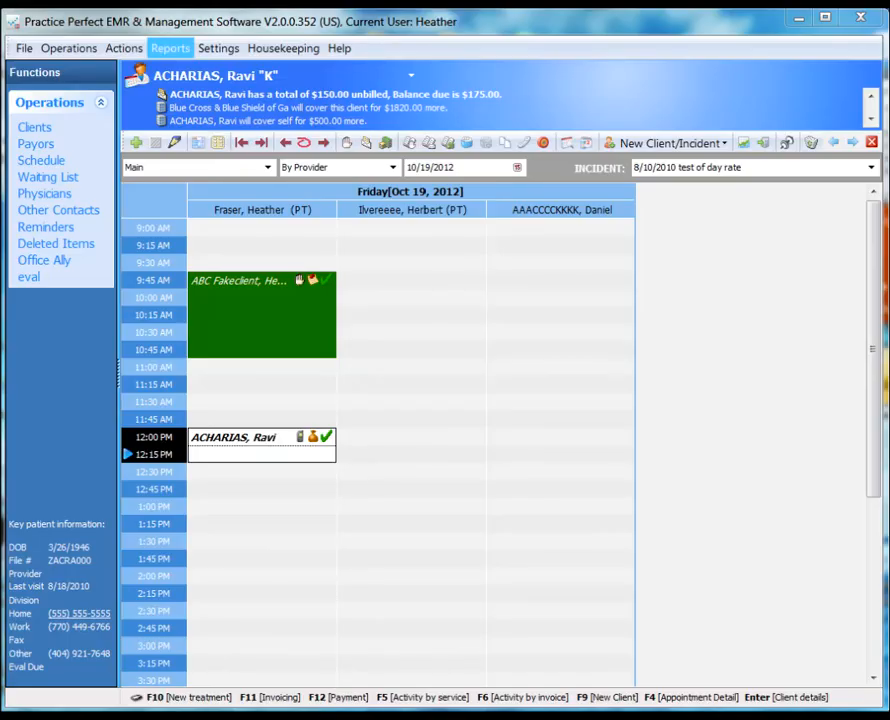
Step: Preview the General Ledger Posting & Audit Trail report for activities from 10/1/2012 to 10/19/2012
left_click(170, 48)
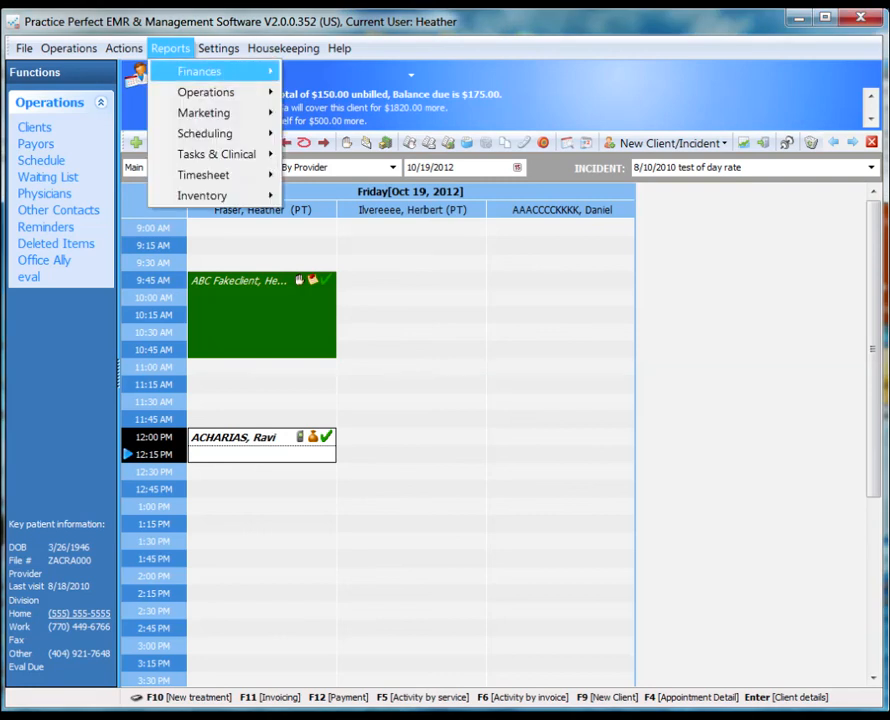
mouse_move(200, 71)
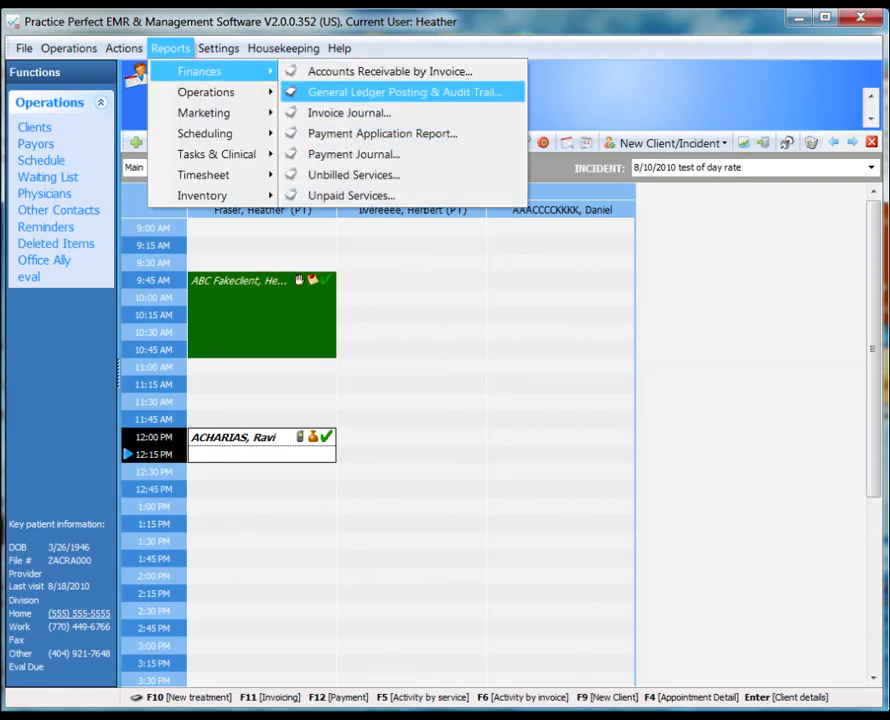
left_click(400, 91)
left_click(475, 241)
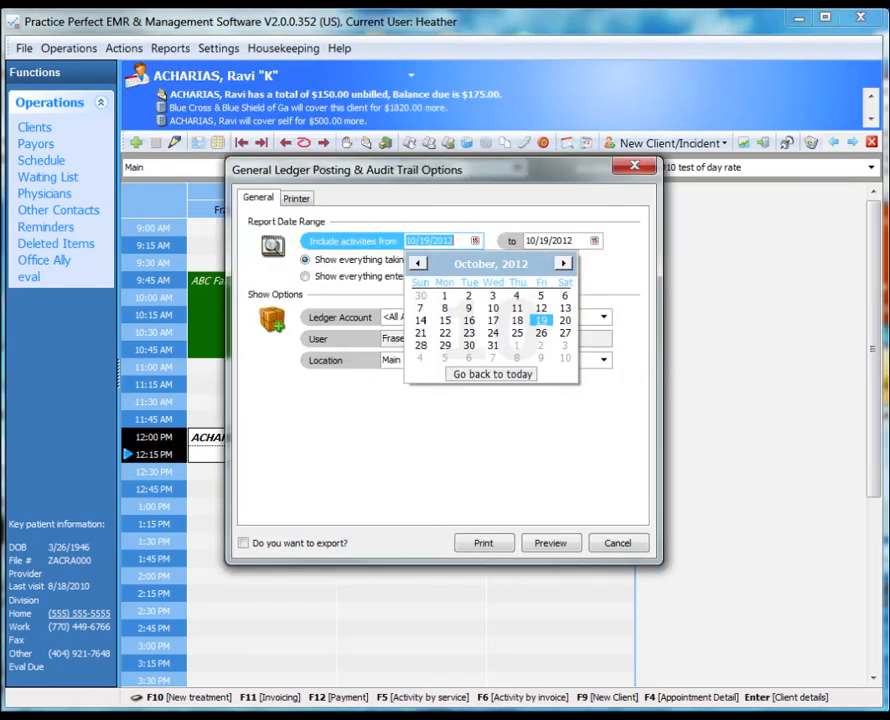
left_click(444, 296)
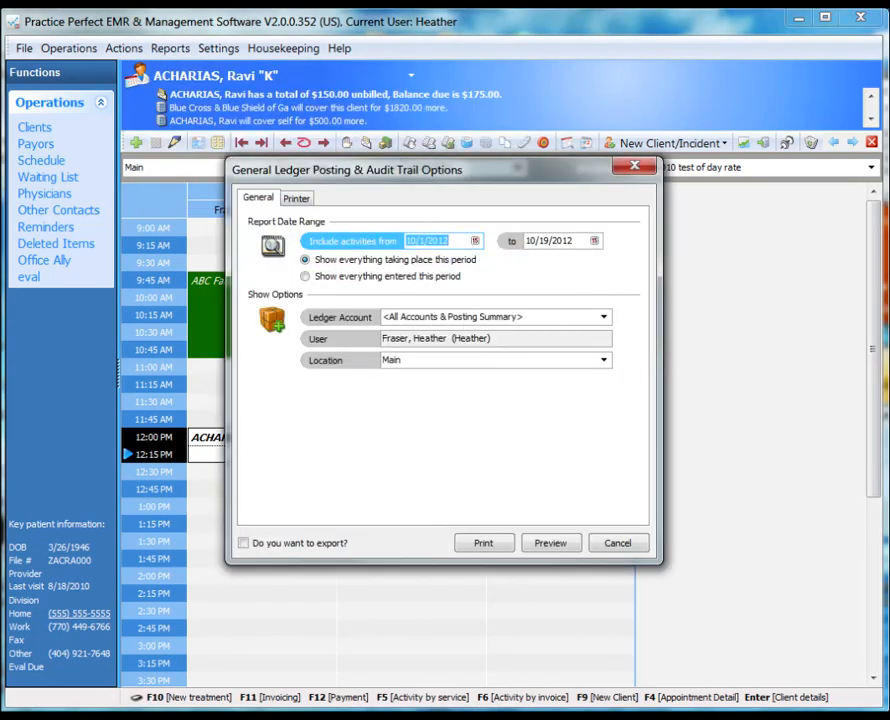
left_click(550, 543)
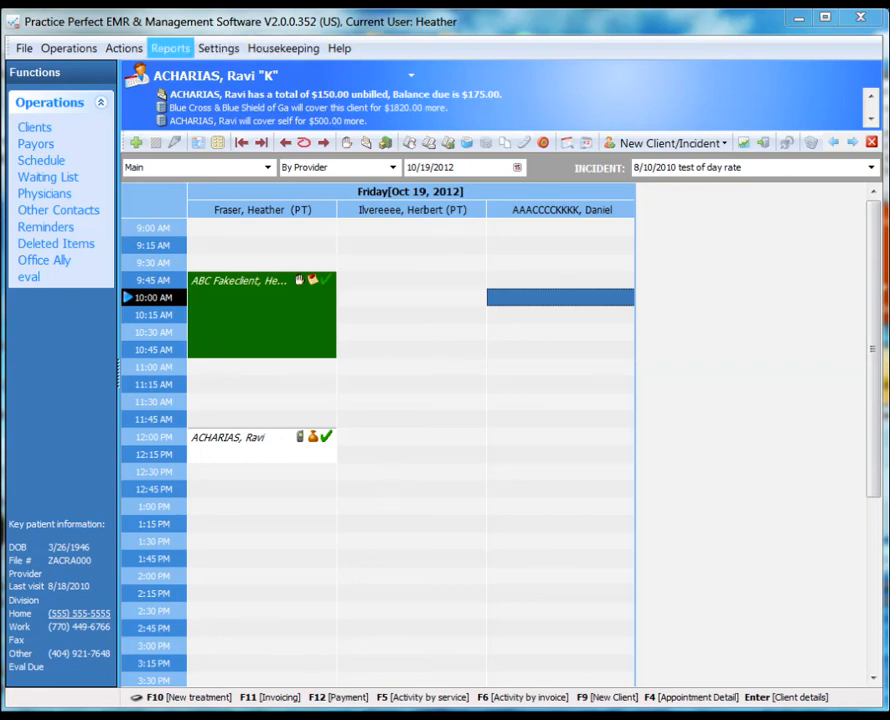
left_click(170, 48)
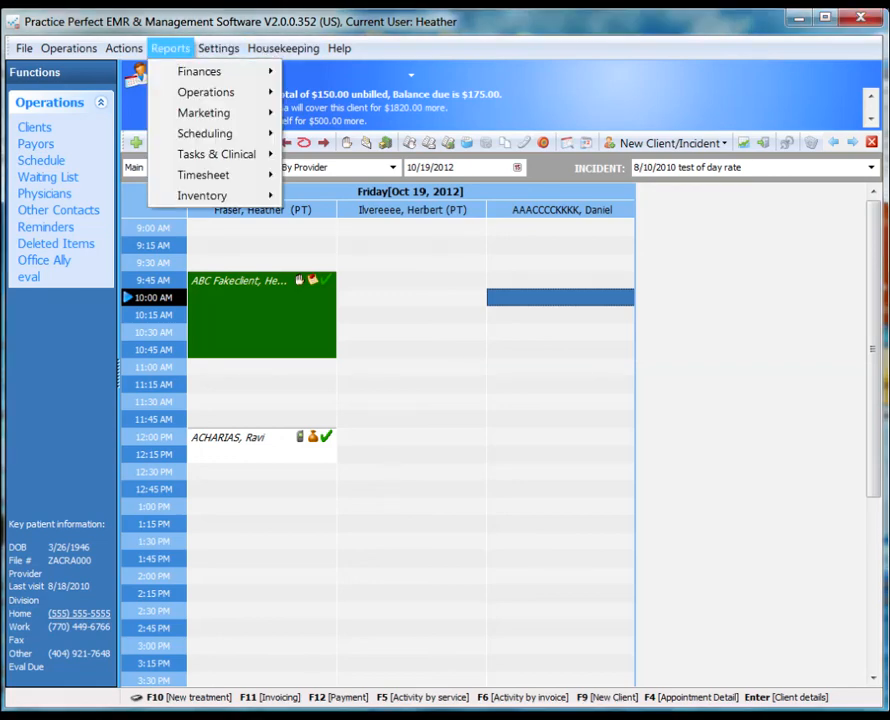
mouse_move(200, 71)
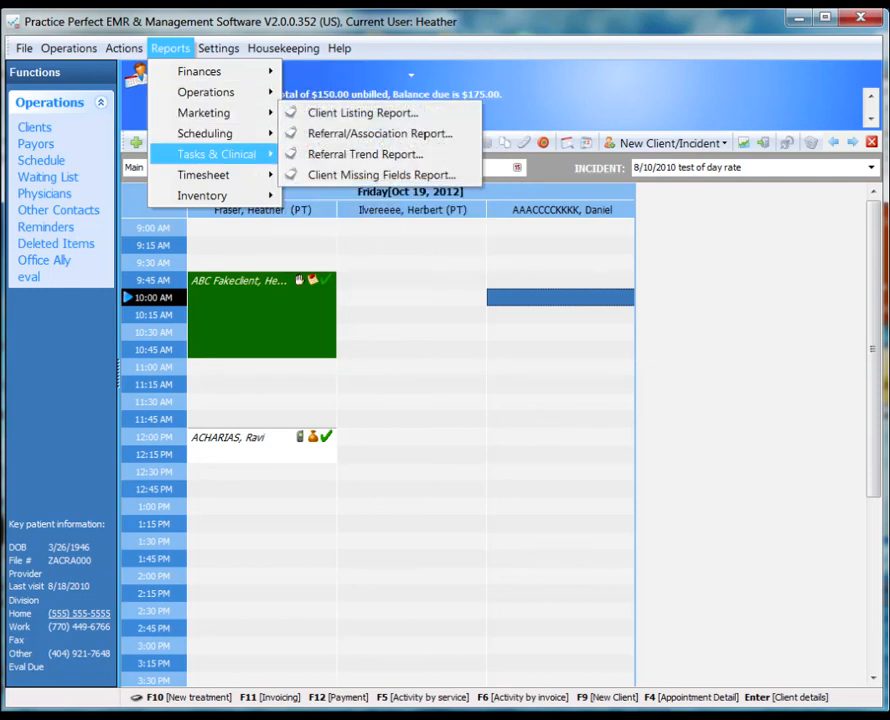
mouse_move(204, 175)
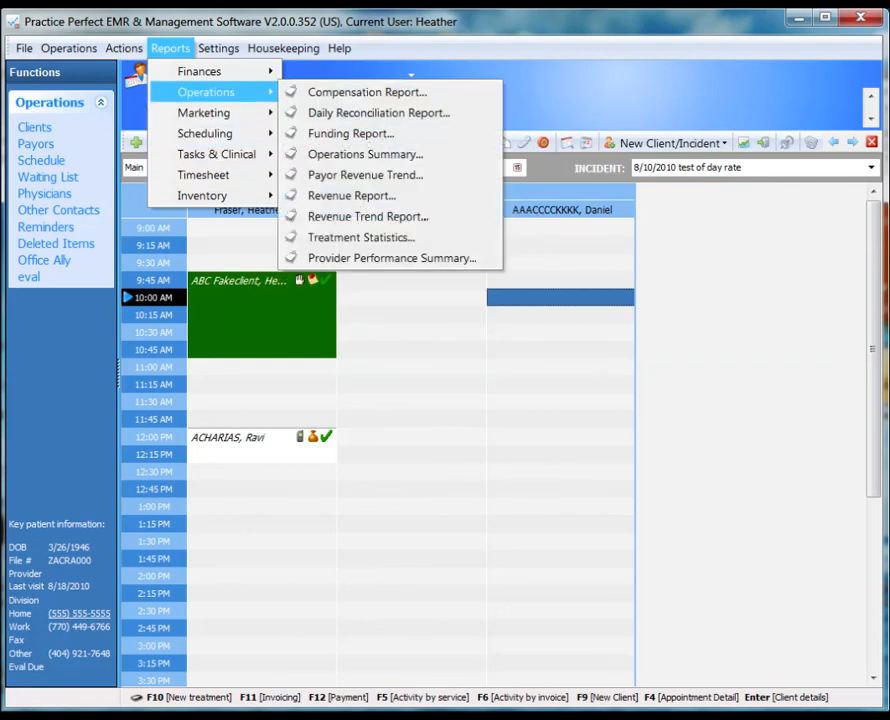
key("Escape")
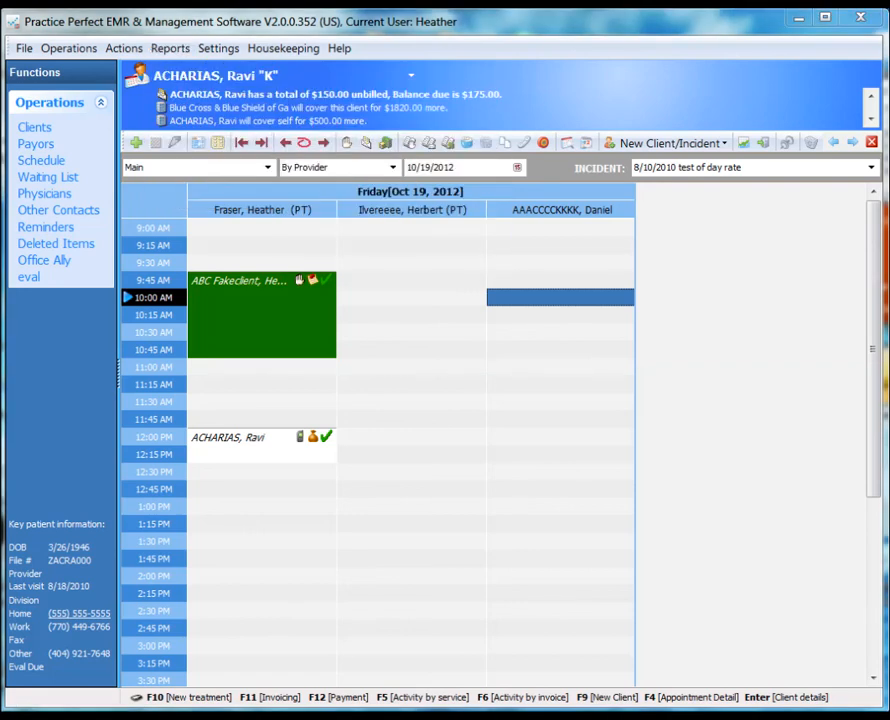